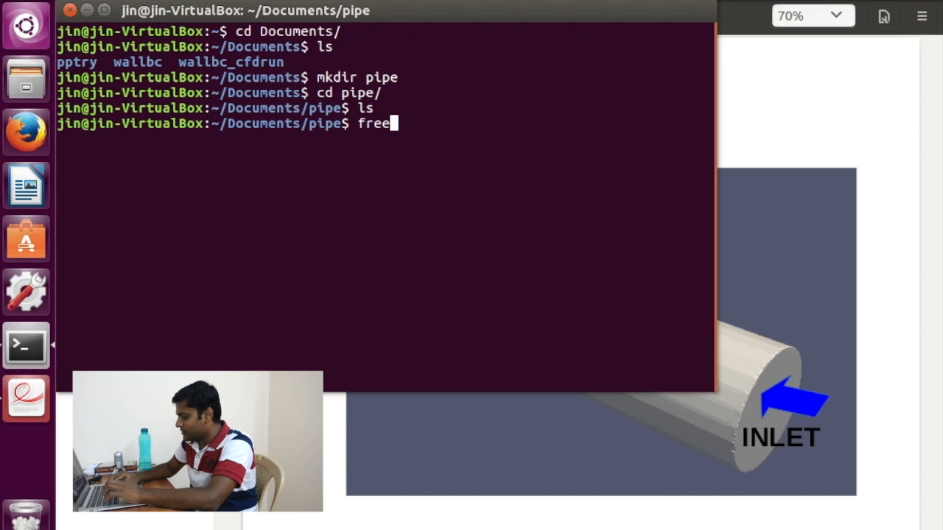
# Step: Launch FreeCAD from the terminal and create a new document in the Part workbench
pyautogui.press('Return')
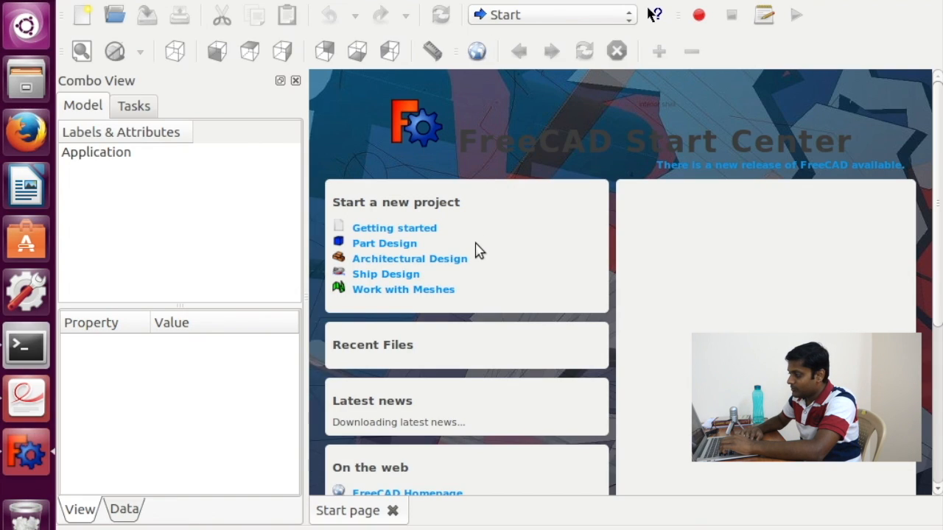
pyautogui.click(597, 19)
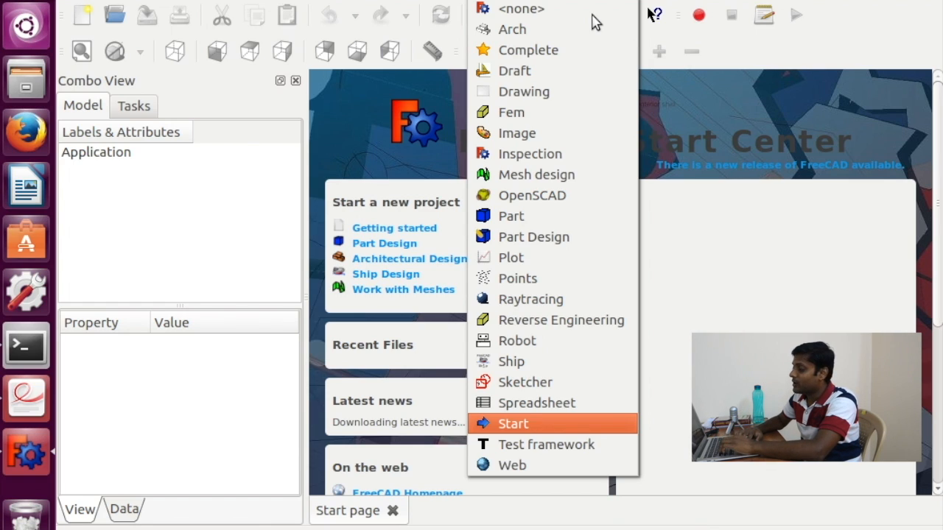
pyautogui.click(522, 218)
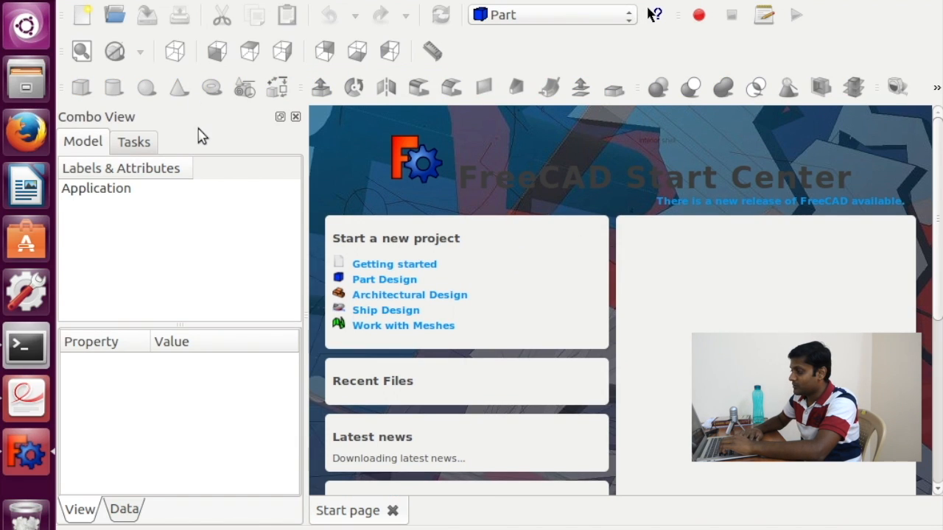
pyautogui.click(84, 19)
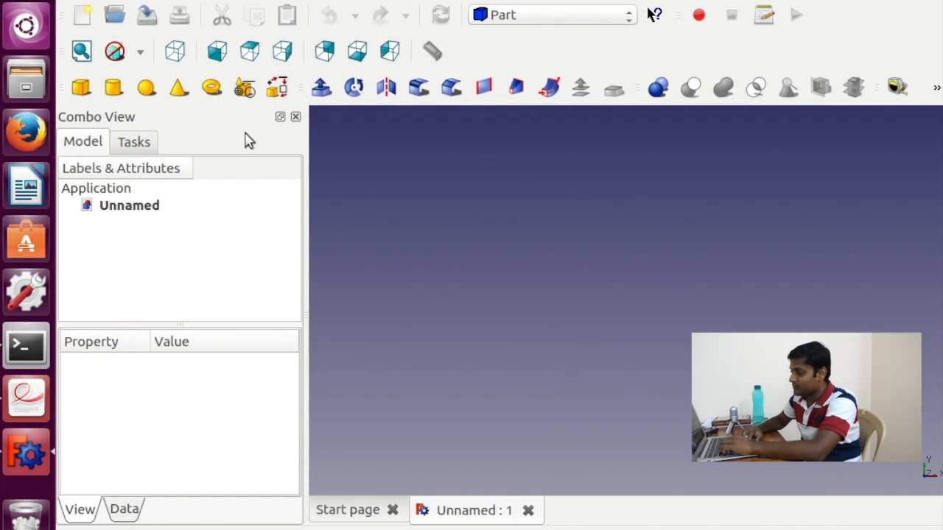
# Step: Add a cylinder to the document and display its data properties with the dimensions in view
pyautogui.click(118, 92)
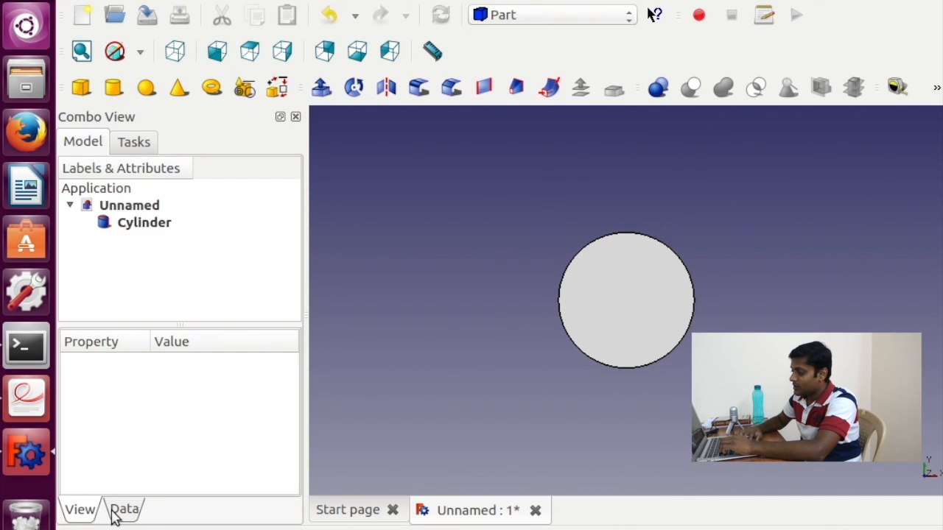
pyautogui.click(152, 228)
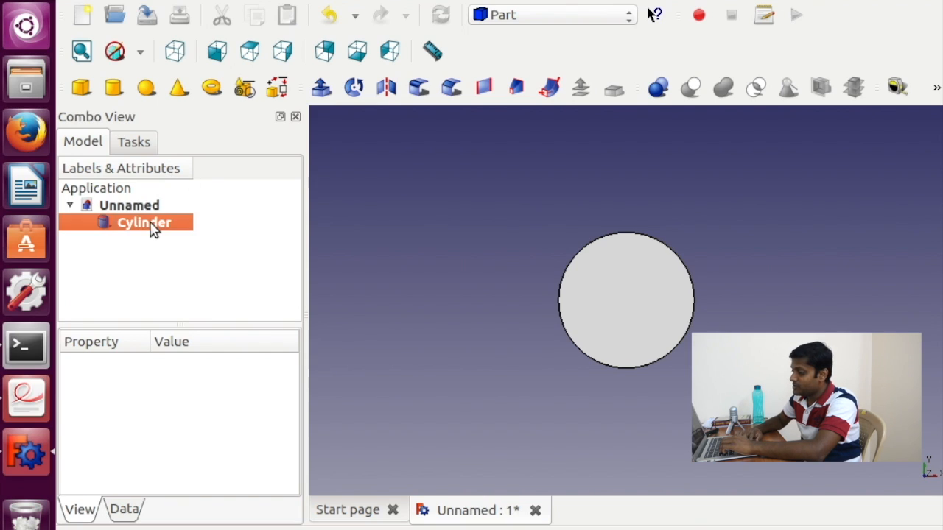
pyautogui.click(133, 518)
pyautogui.click(258, 324)
pyautogui.moveTo(258, 324); pyautogui.dragTo(260, 258)
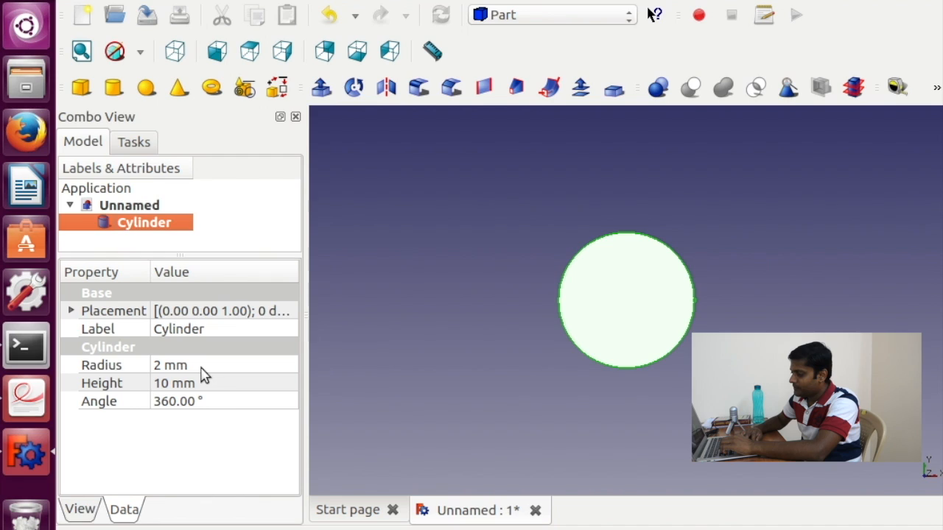
# Step: Set the cylinder's radius to 0.005 mm and its height to 0.04 mm
pyautogui.doubleClick(204, 367)
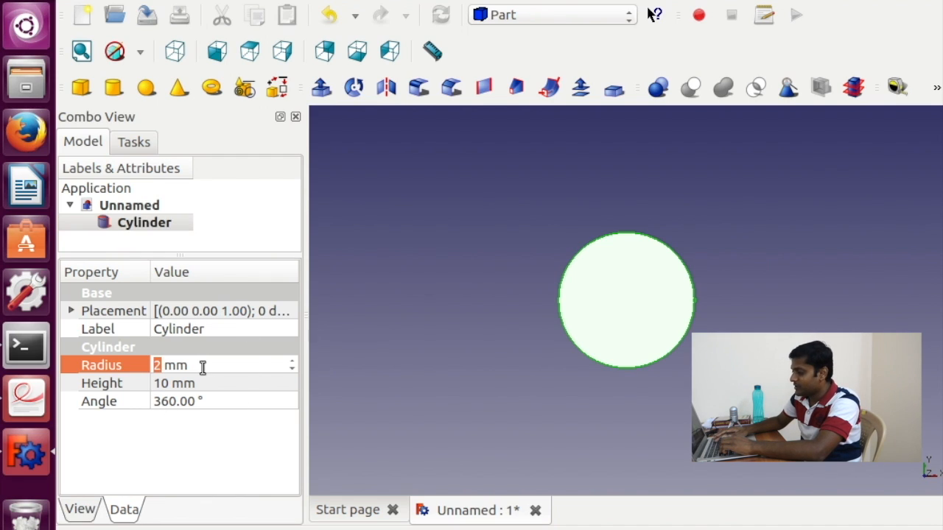
pyautogui.write('0.005')
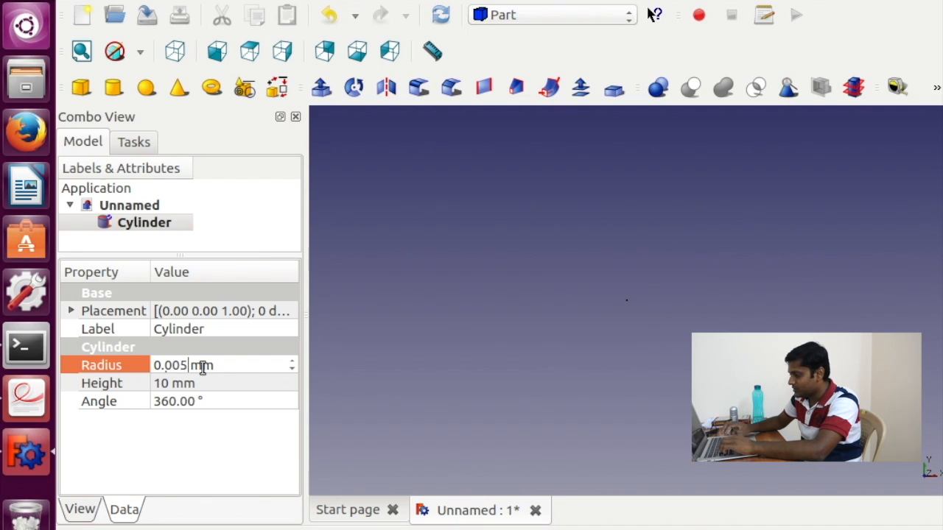
pyautogui.doubleClick(165, 383)
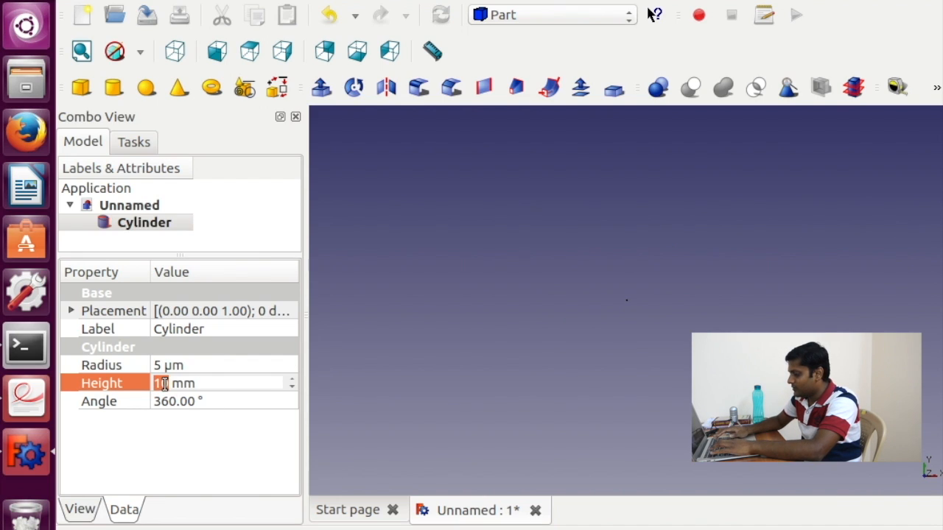
pyautogui.write('0.004')
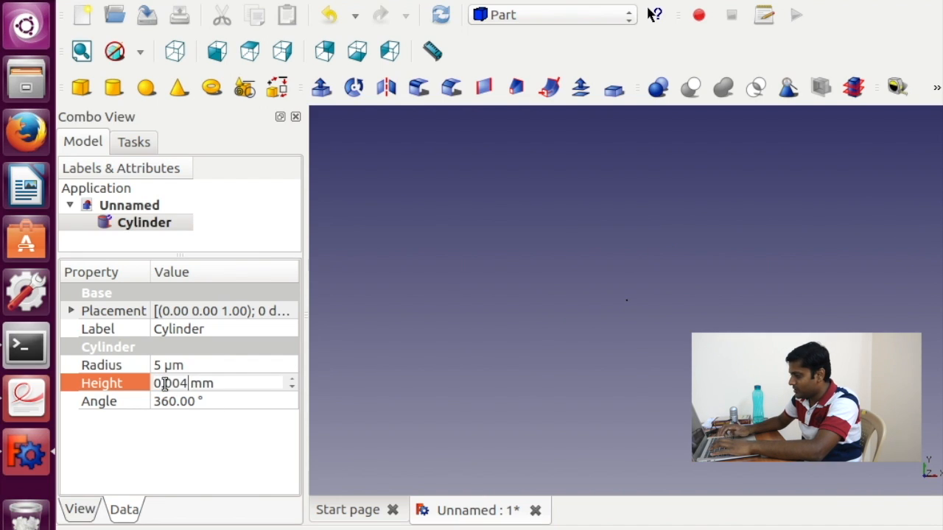
pyautogui.click(168, 383)
pyautogui.press('BackSpace')
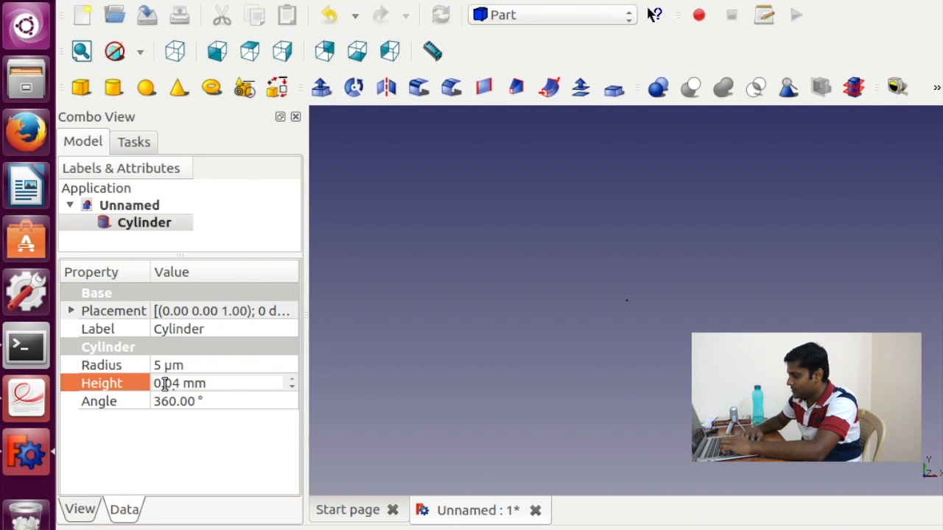
pyautogui.doubleClick(201, 368)
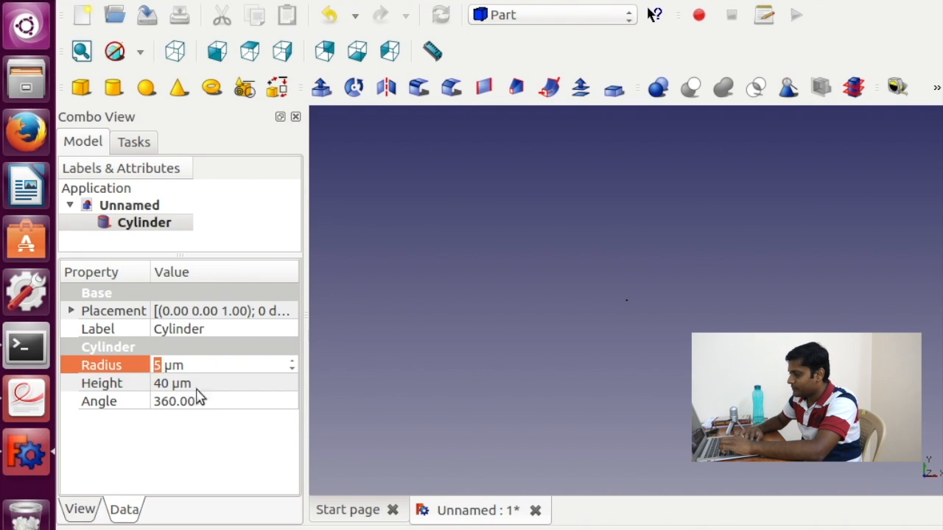
# Step: Set the z position in the cylinder's placement to -0.02 mm
pyautogui.click(81, 52)
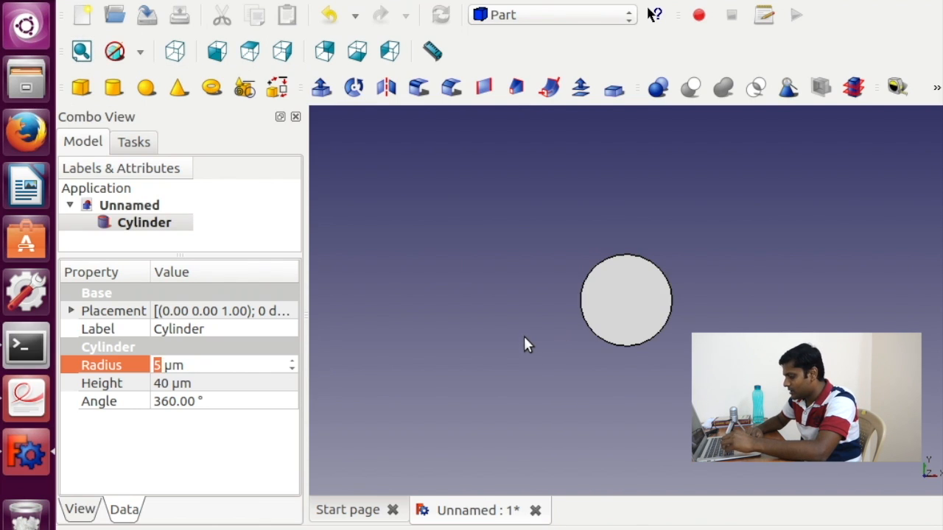
pyautogui.moveTo(525, 337); pyautogui.dragTo(572, 407, button='middle')
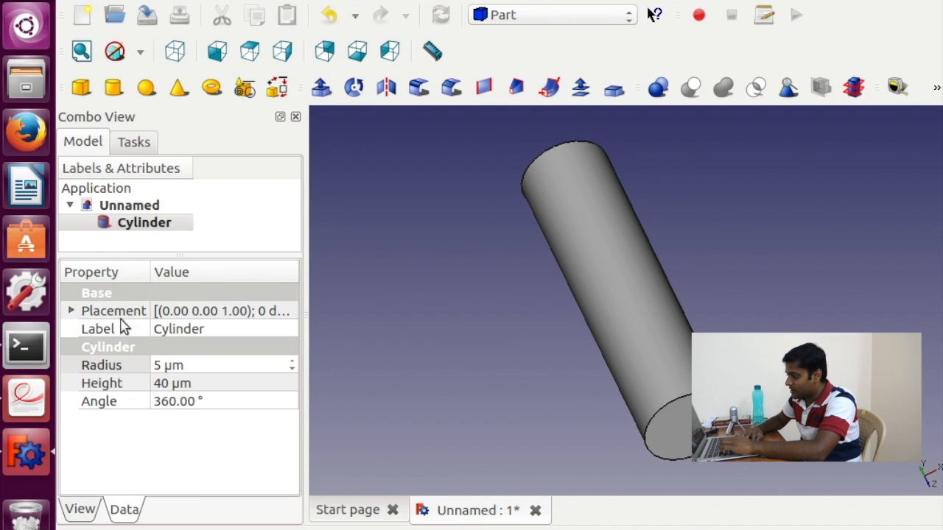
pyautogui.click(72, 310)
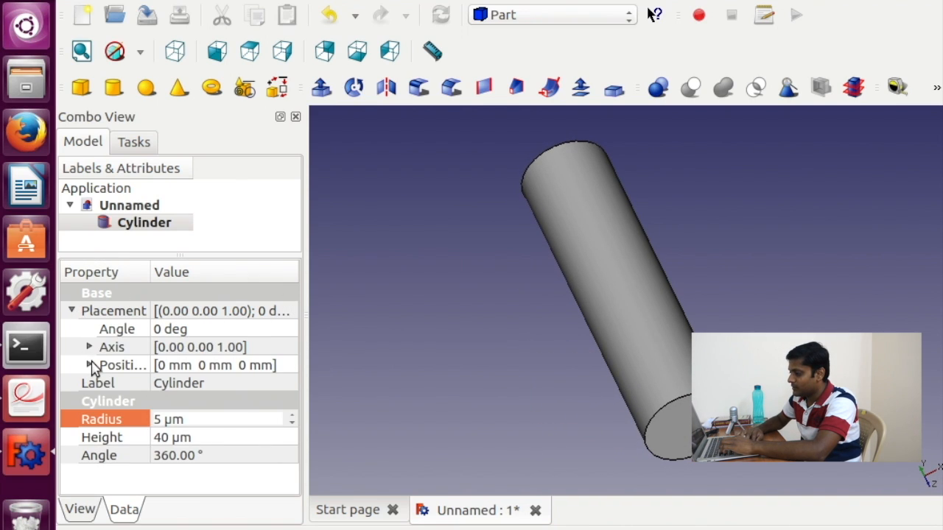
pyautogui.click(89, 365)
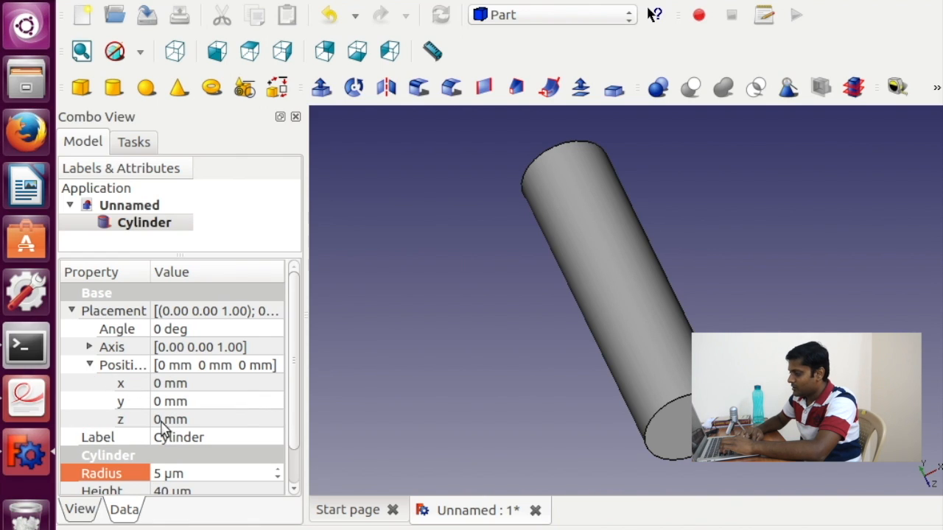
pyautogui.click(163, 420)
pyautogui.write('-1.00')
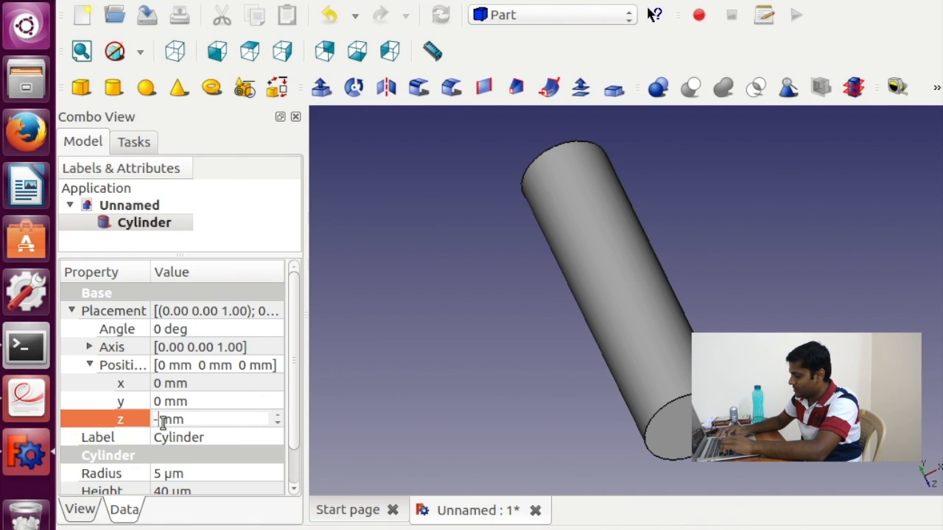
pyautogui.press('BackSpace')
pyautogui.write('2')
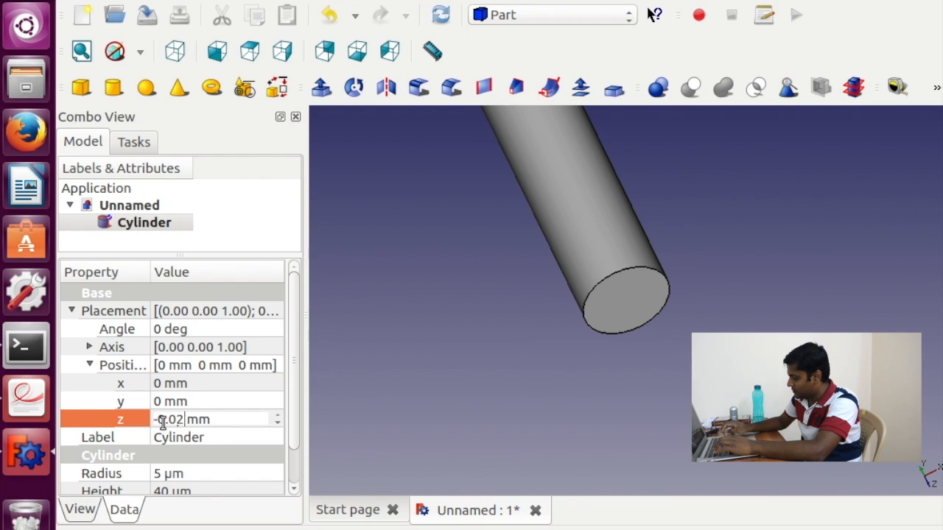
pyautogui.press('Return')
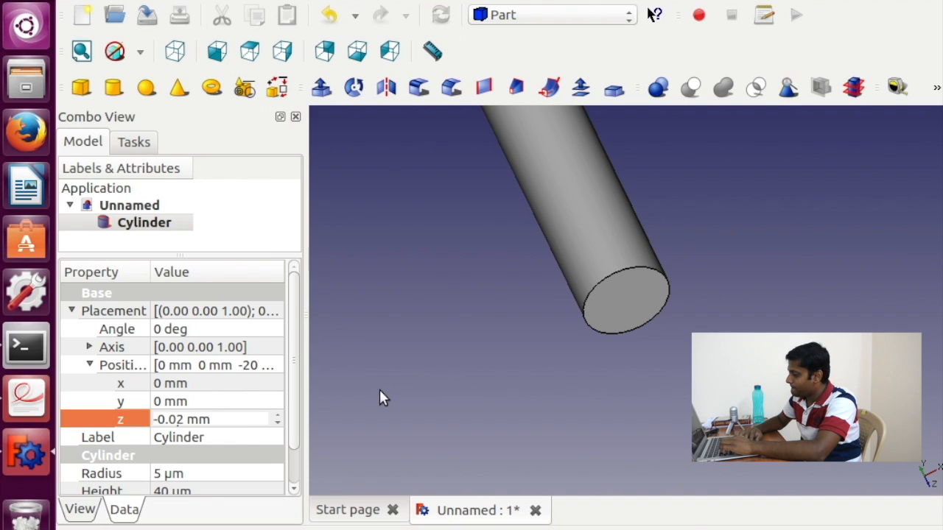
# Step: Add a cube to the model and bring up its box dimension properties
pyautogui.click(81, 51)
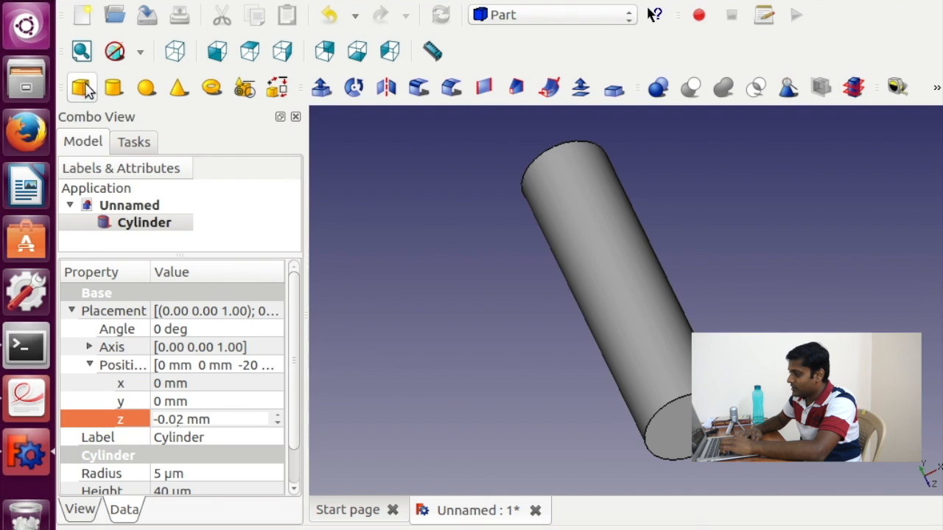
pyautogui.click(81, 87)
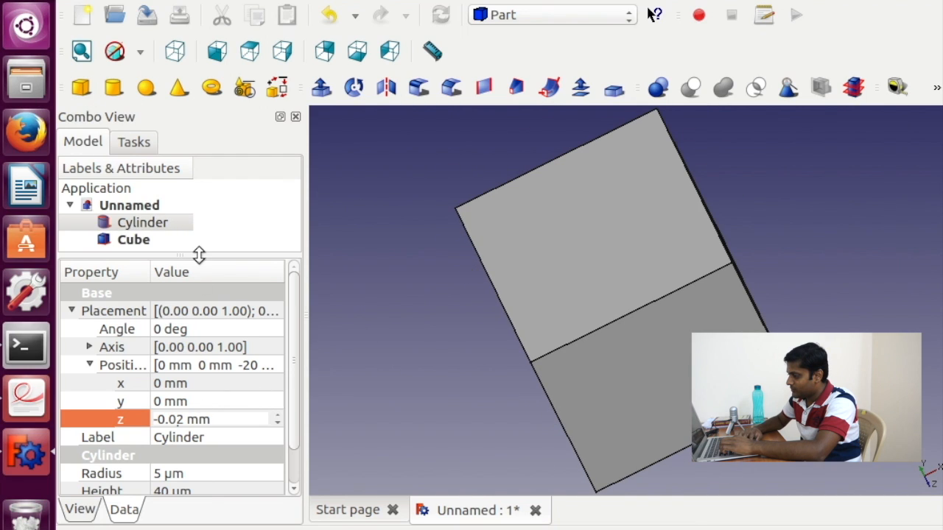
pyautogui.click(130, 239)
pyautogui.moveTo(293, 379); pyautogui.dragTo(294, 406)
# Step: Set the cube's length, width and height to 0.008 mm each
pyautogui.click(182, 438)
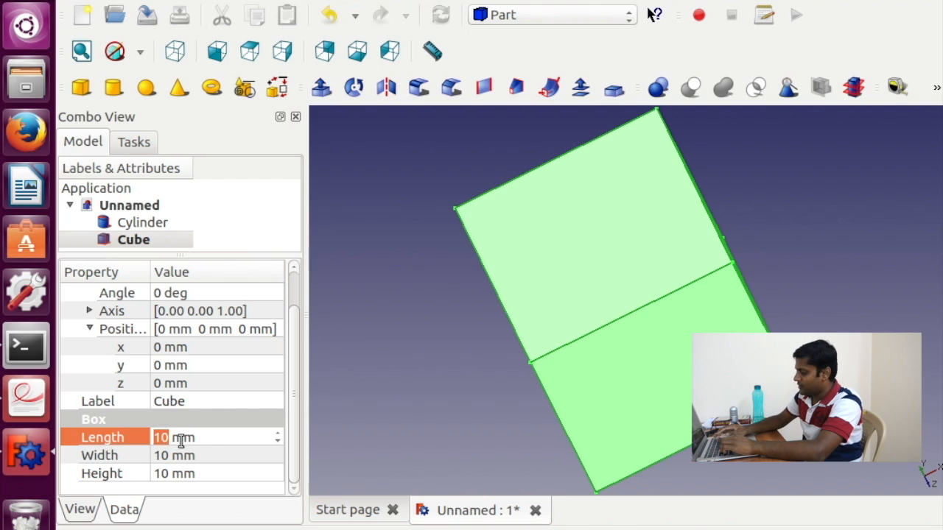
pyautogui.write('0.00')
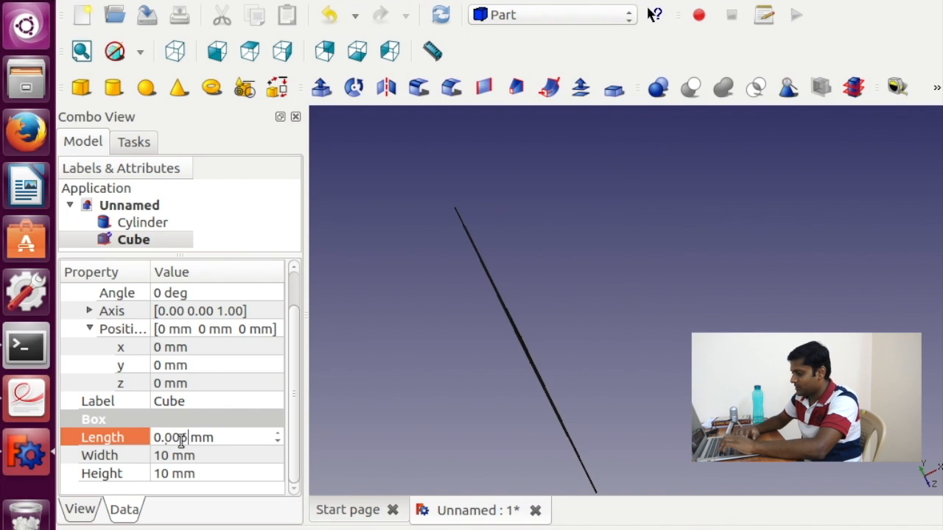
pyautogui.write('6')
pyautogui.press('BackSpace')
pyautogui.write('8')
pyautogui.press('Tab')
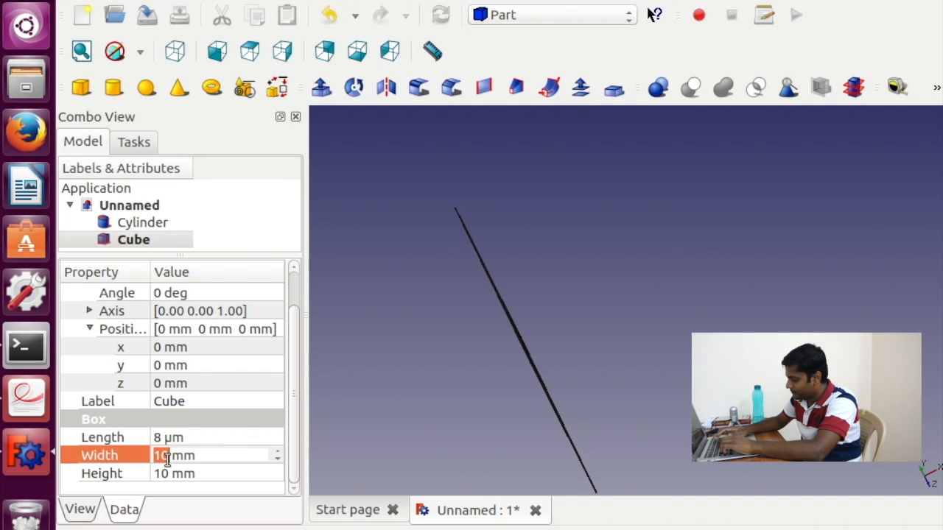
pyautogui.write('0.008')
pyautogui.click(165, 477)
pyautogui.write('0.008')
pyautogui.click(199, 456)
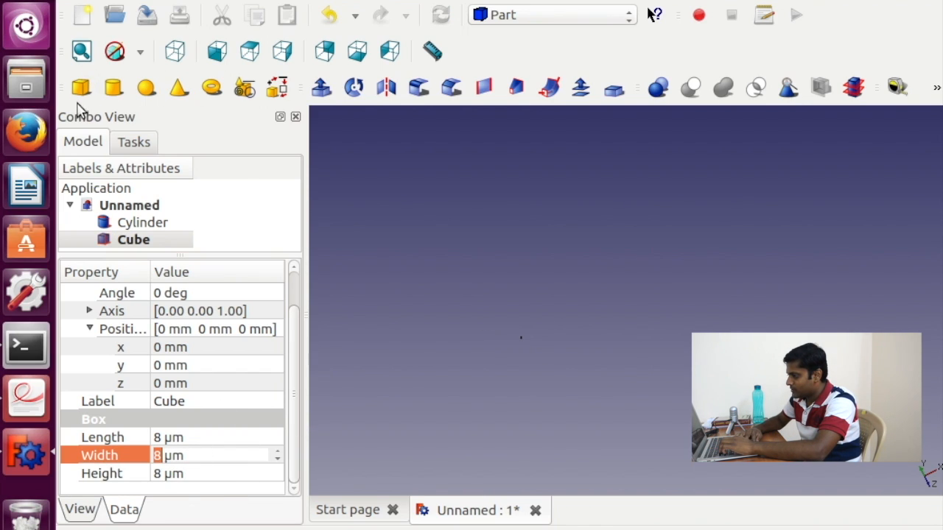
# Step: Set the cube's x and y positions to -0.003 mm each
pyautogui.click(81, 53)
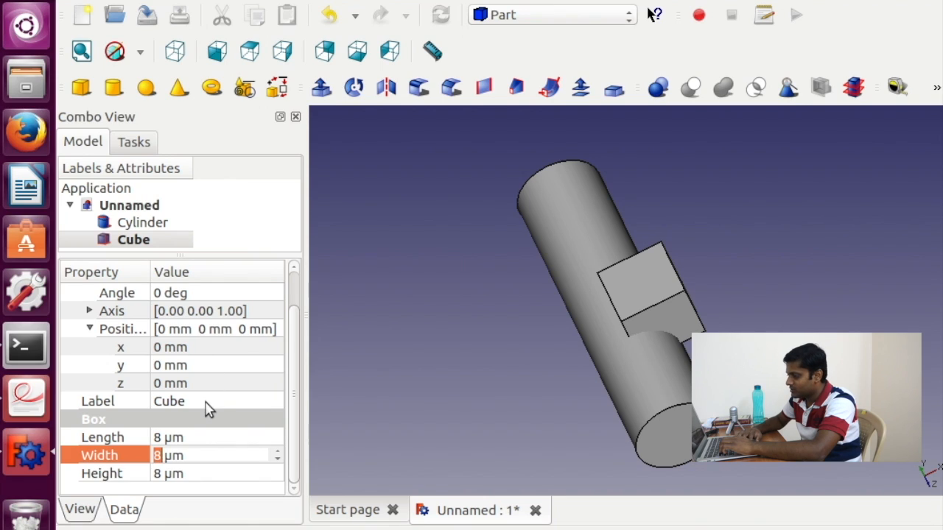
pyautogui.click(160, 348)
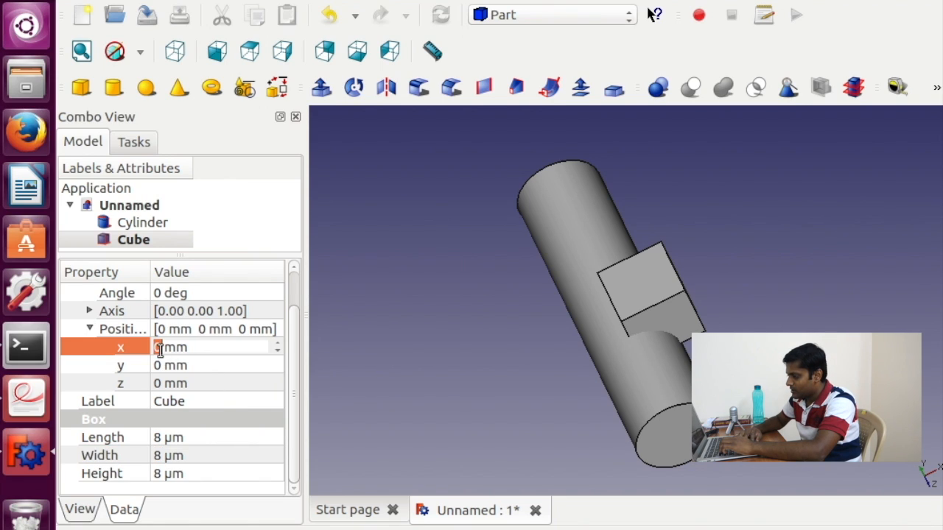
pyautogui.write('-1.00')
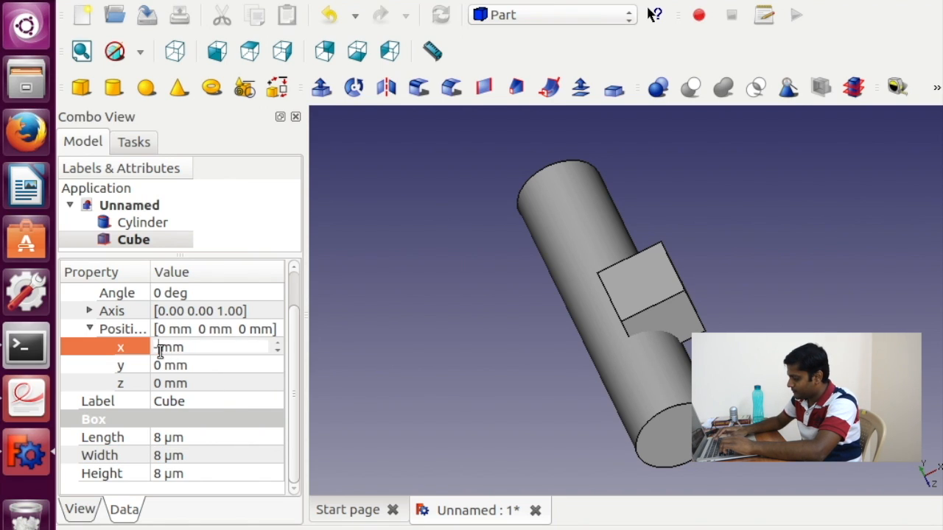
pyautogui.write('3')
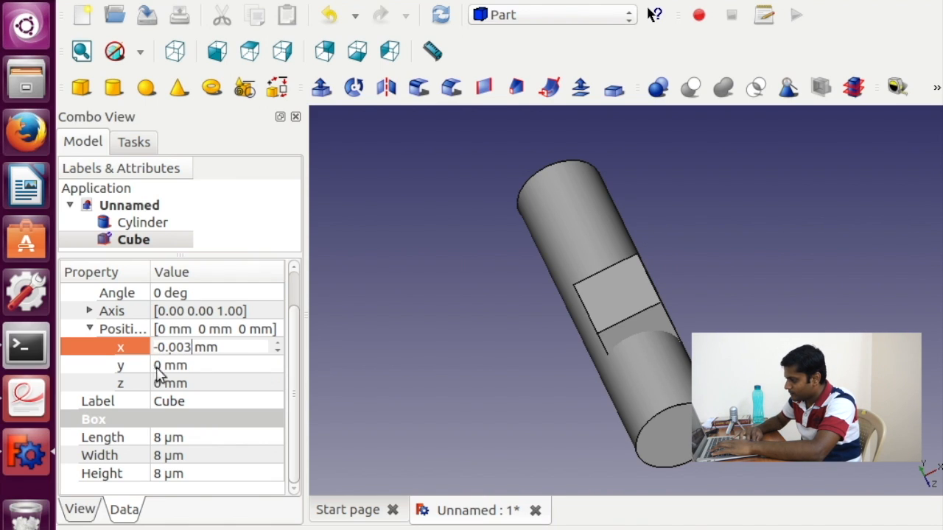
pyautogui.click(158, 364)
pyautogui.write('-0.003')
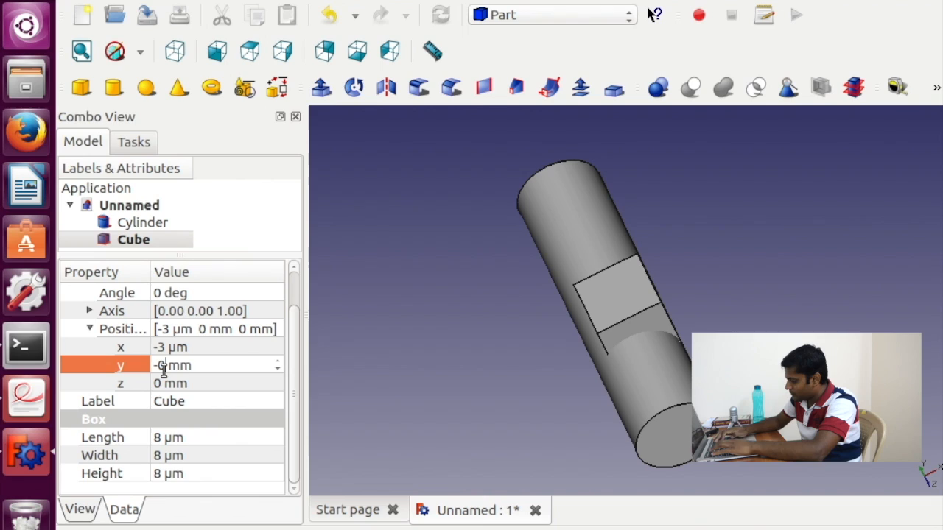
# Step: Set the z position in the cube's placement to -0.004 mm
pyautogui.click(160, 385)
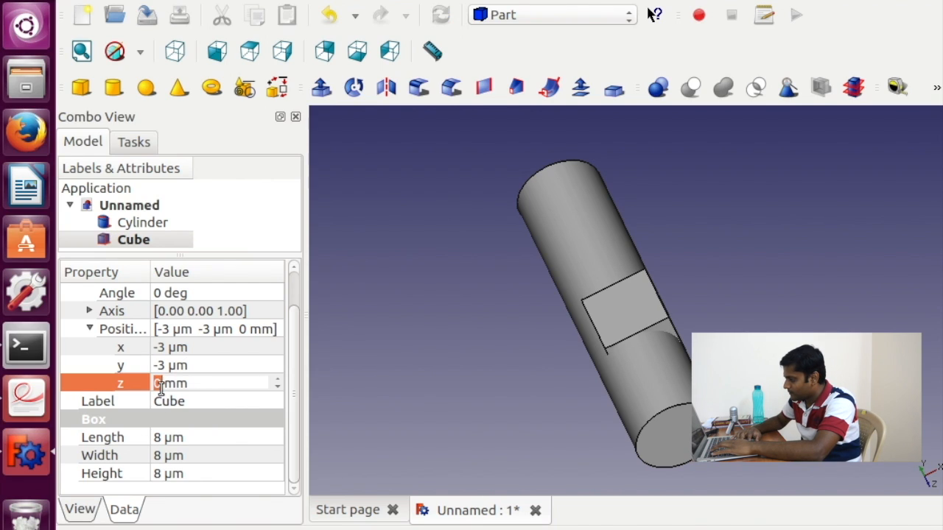
pyautogui.write('0.00')
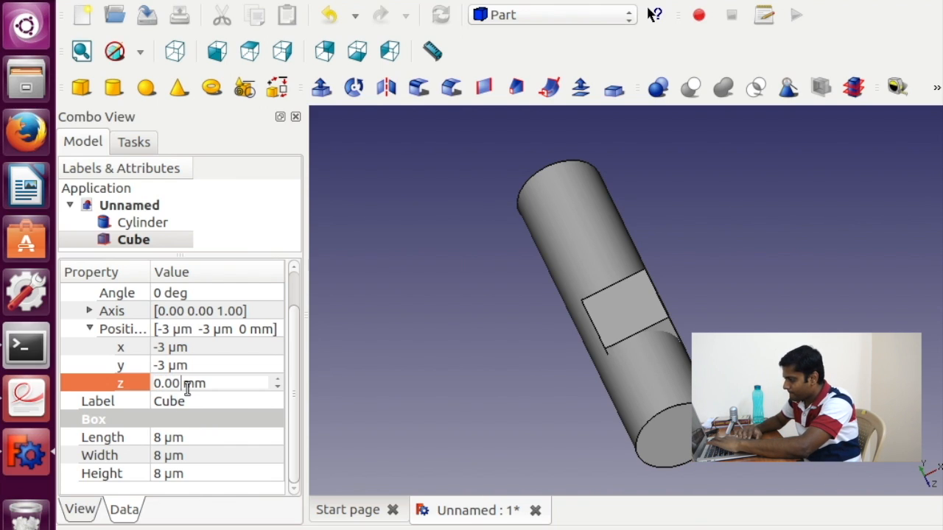
pyautogui.press('BackSpace')
pyautogui.press('BackSpace')
pyautogui.press('BackSpace')
pyautogui.press('BackSpace')
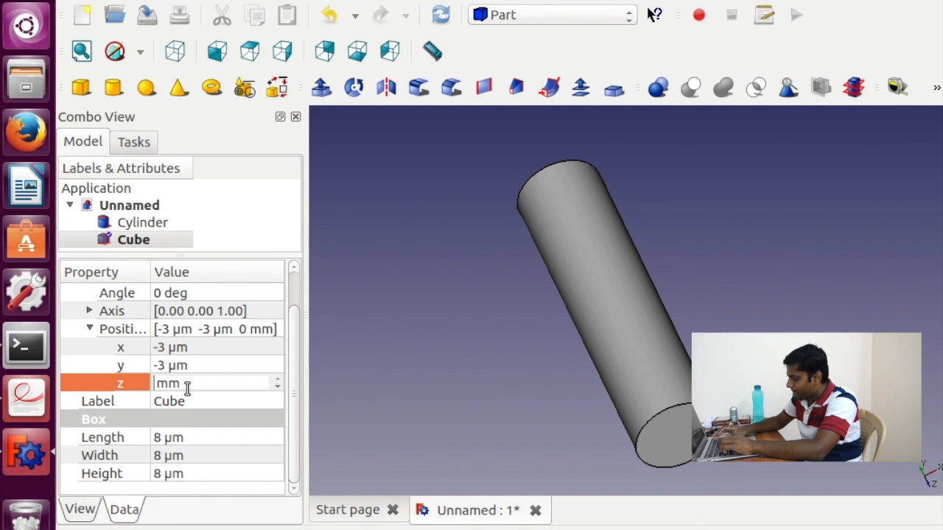
pyautogui.write('-0.00 ')
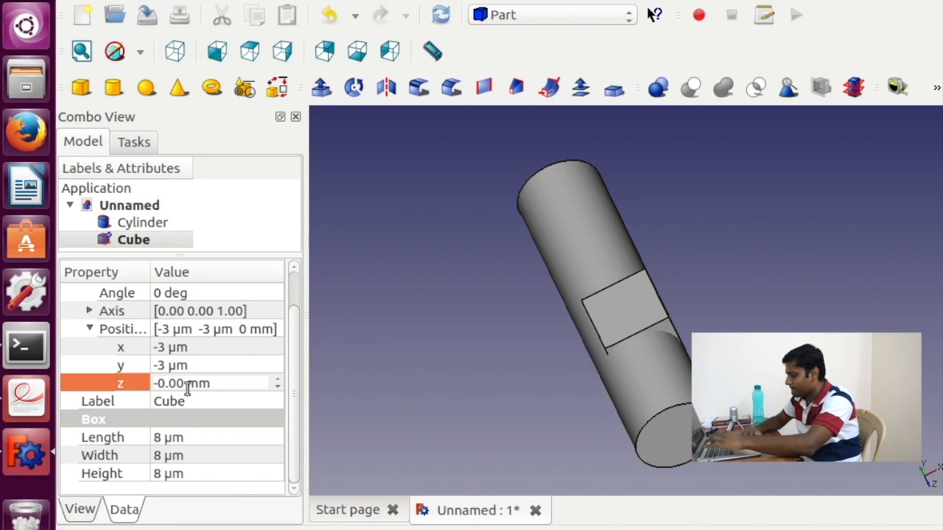
pyautogui.write('4')
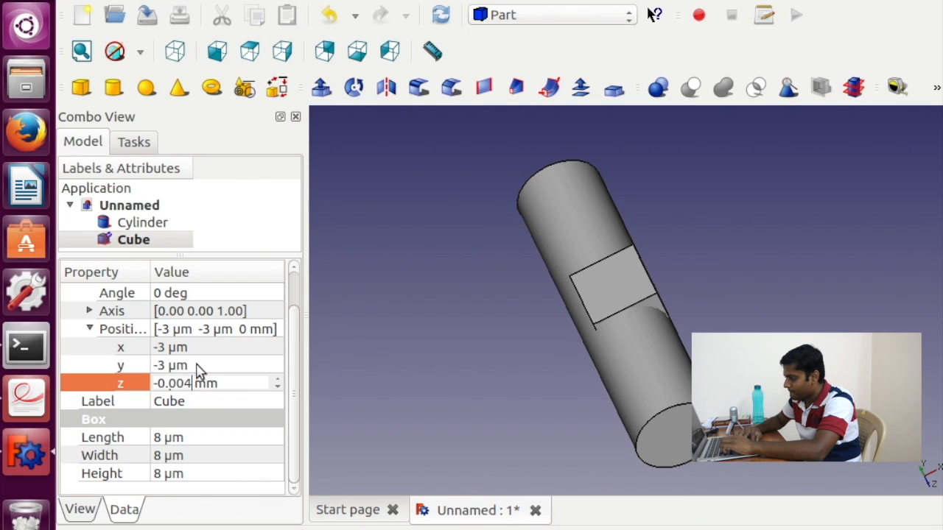
pyautogui.click(196, 366)
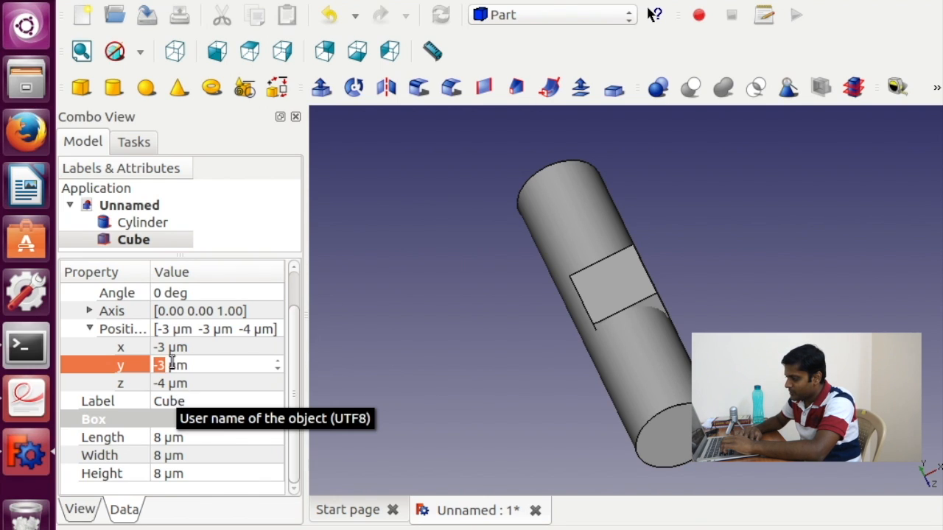
# Step: Set the cube's length and width to 9 µm each
pyautogui.click(158, 437)
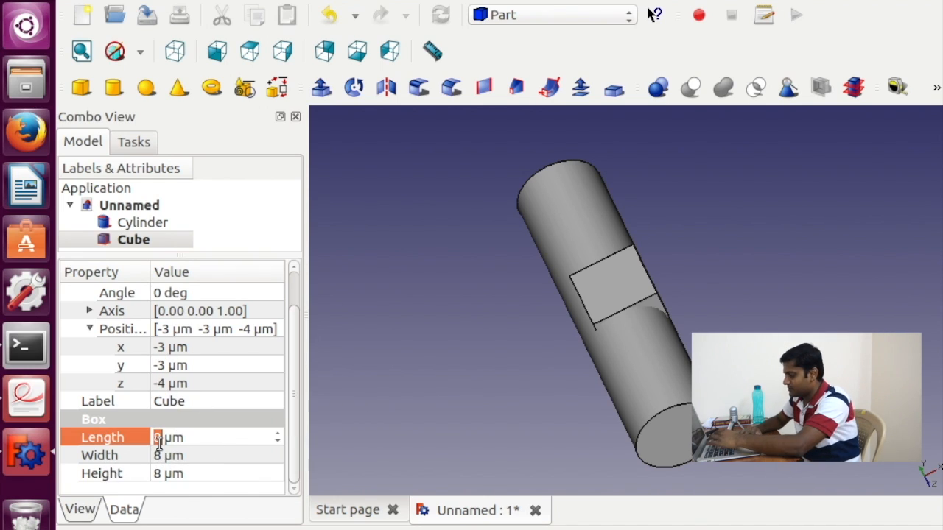
pyautogui.write('9')
pyautogui.click(158, 455)
pyautogui.write('9')
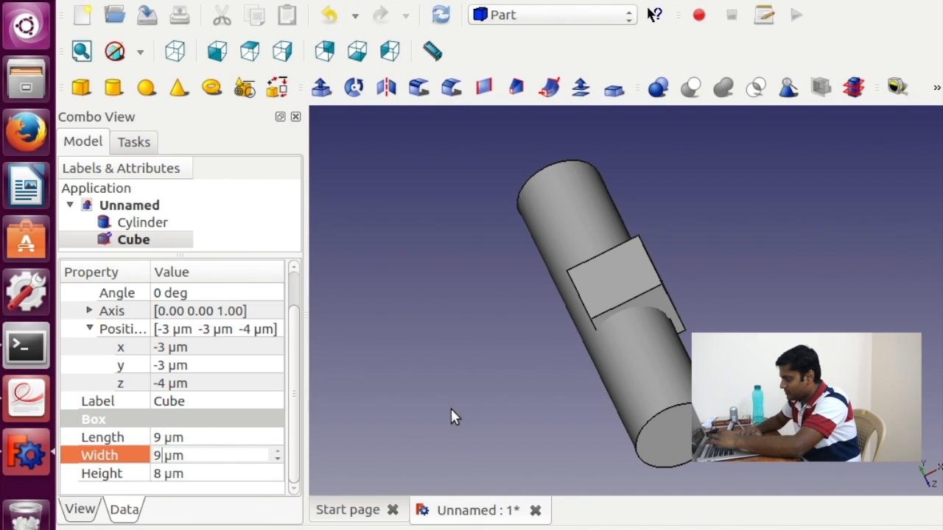
pyautogui.click(766, 254)
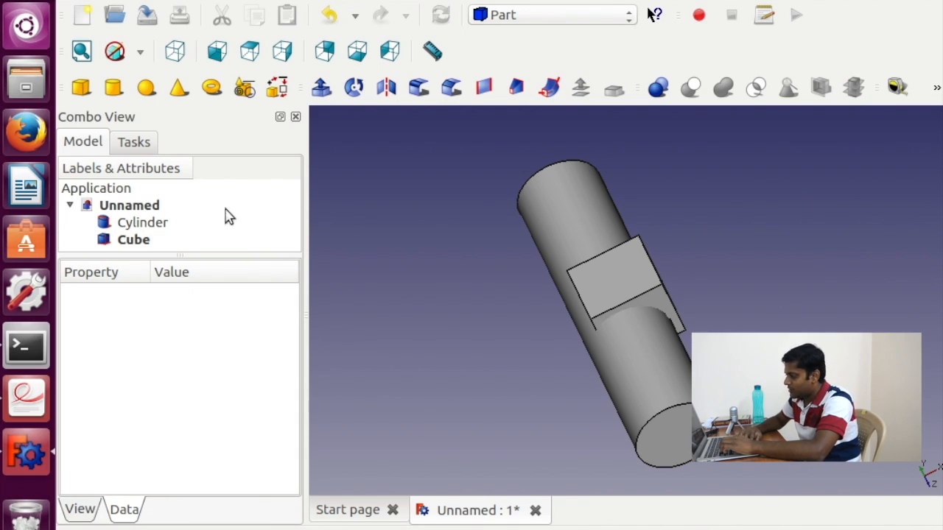
# Step: Cut the cube out of the cylinder with a boolean Cut, using the cylinder as the base
pyautogui.click(139, 239)
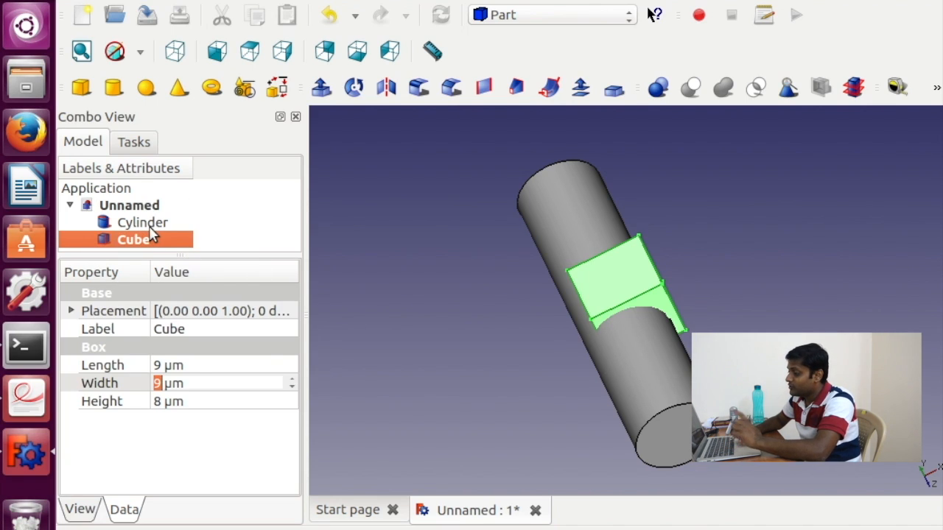
pyautogui.click(150, 229)
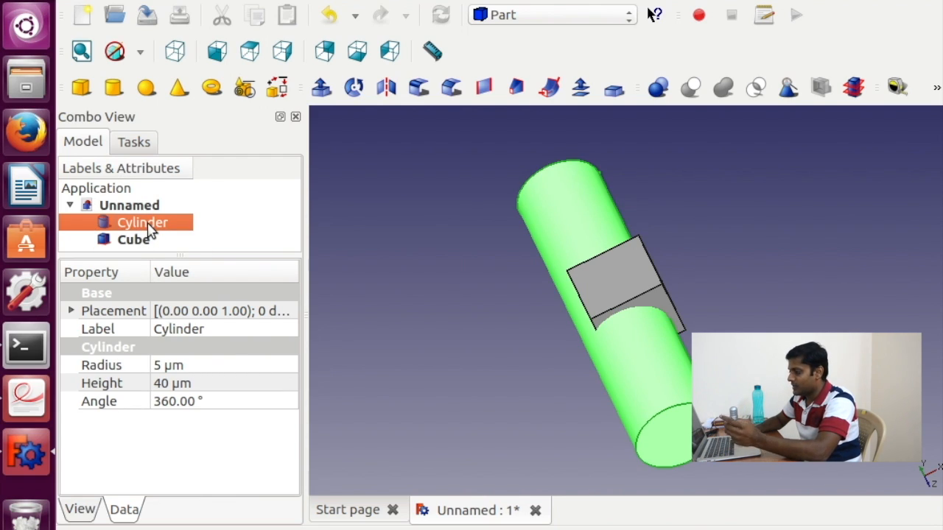
pyautogui.keyDown('ctrl'); pyautogui.click(142, 245); pyautogui.keyUp('ctrl')
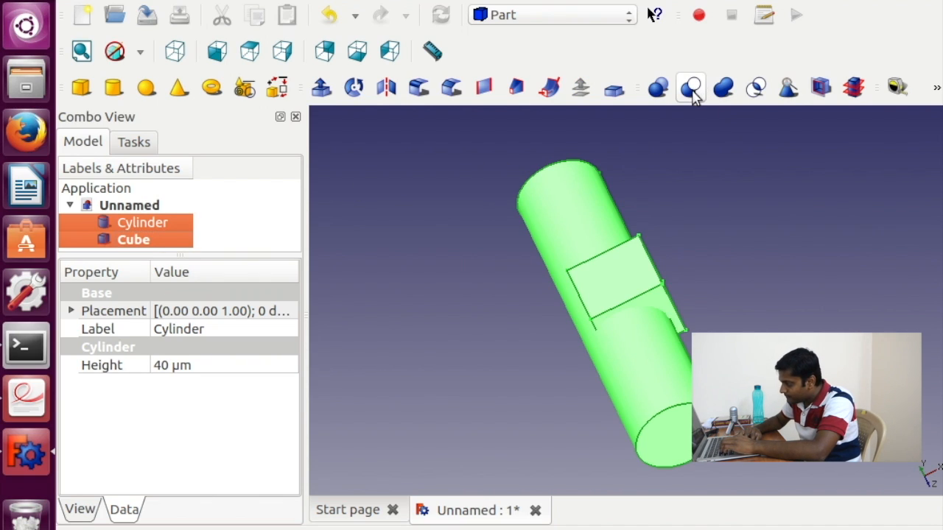
pyautogui.click(691, 89)
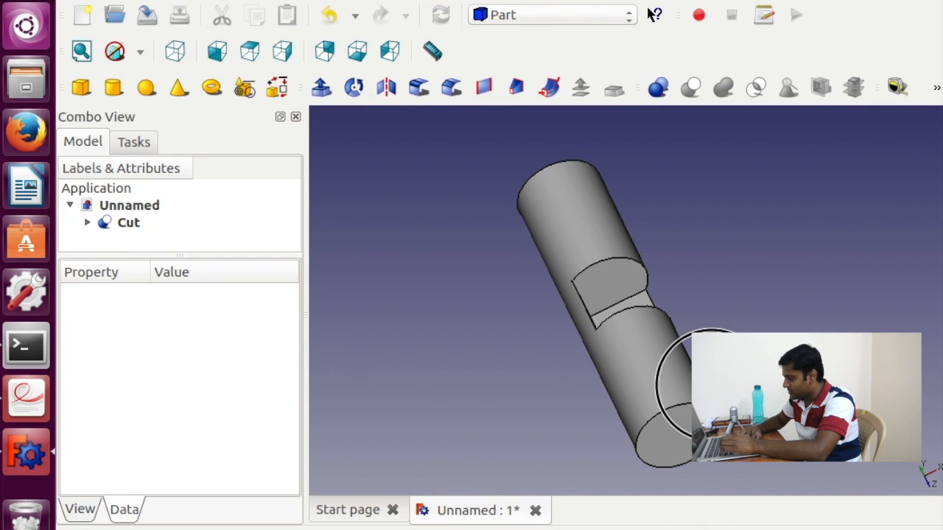
pyautogui.moveTo(711, 335); pyautogui.dragTo(686, 340, button='middle')
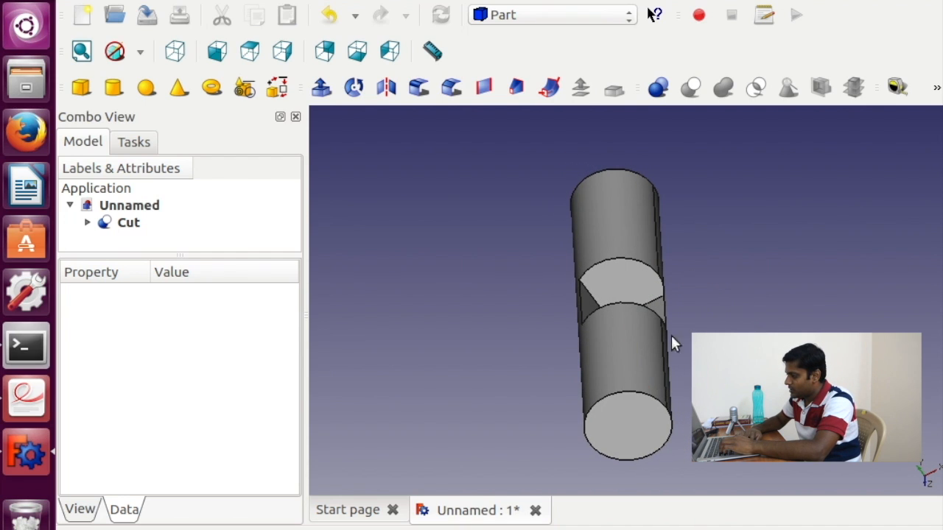
# Step: Export the cut solid in a mesh format as pipe.stl in the Documents/pipe folder
pyautogui.click(133, 230)
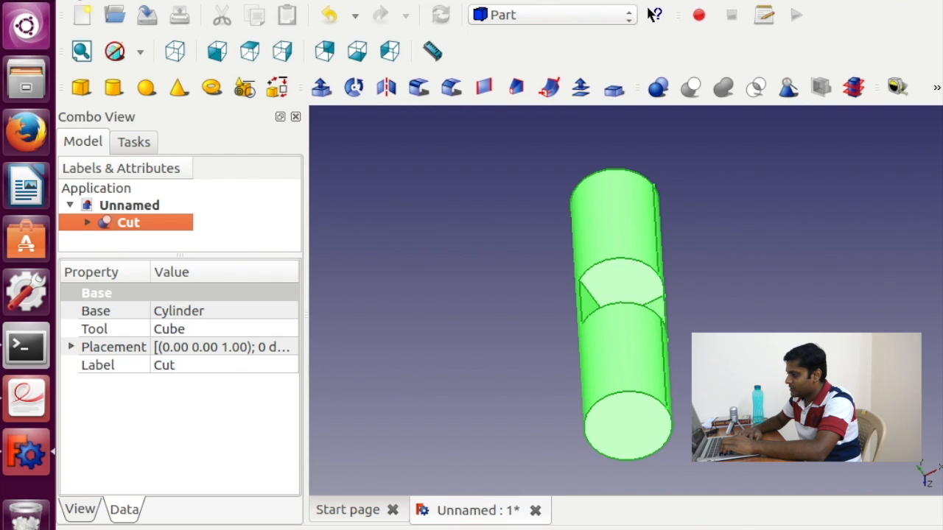
pyautogui.hotkey('alt', 'f')
pyautogui.click(112, 171)
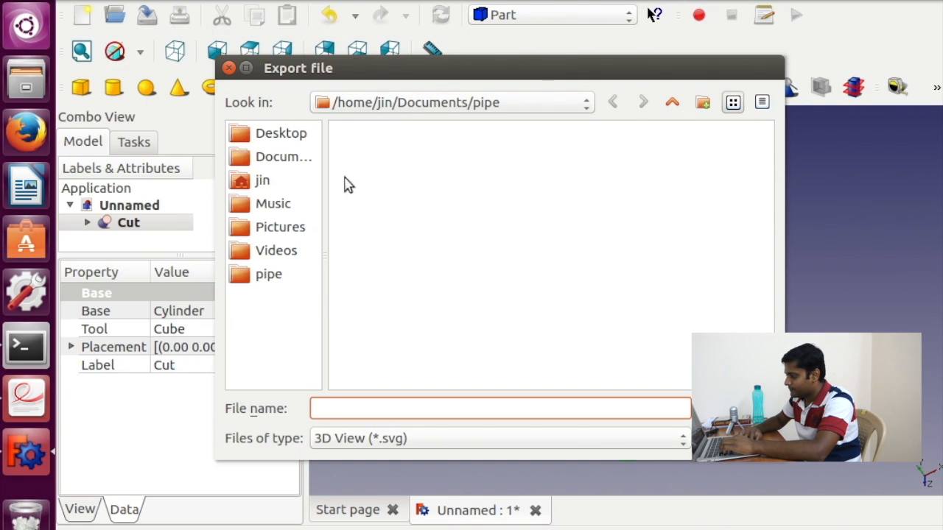
pyautogui.click(385, 442)
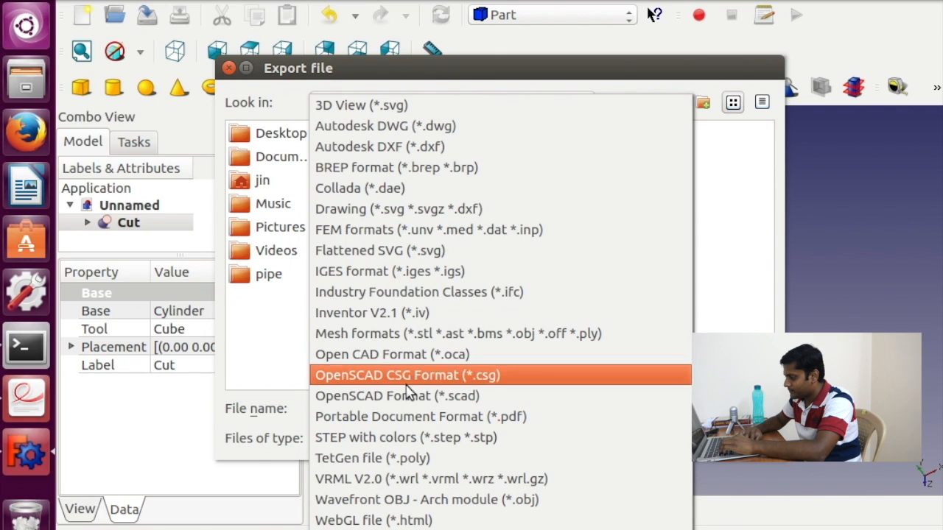
pyautogui.click(417, 333)
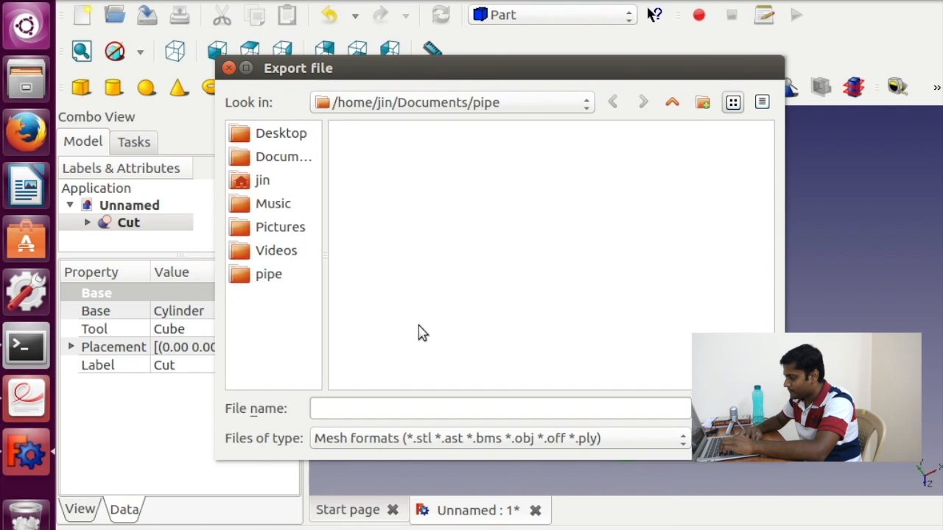
pyautogui.click(376, 407)
pyautogui.write('pipe')
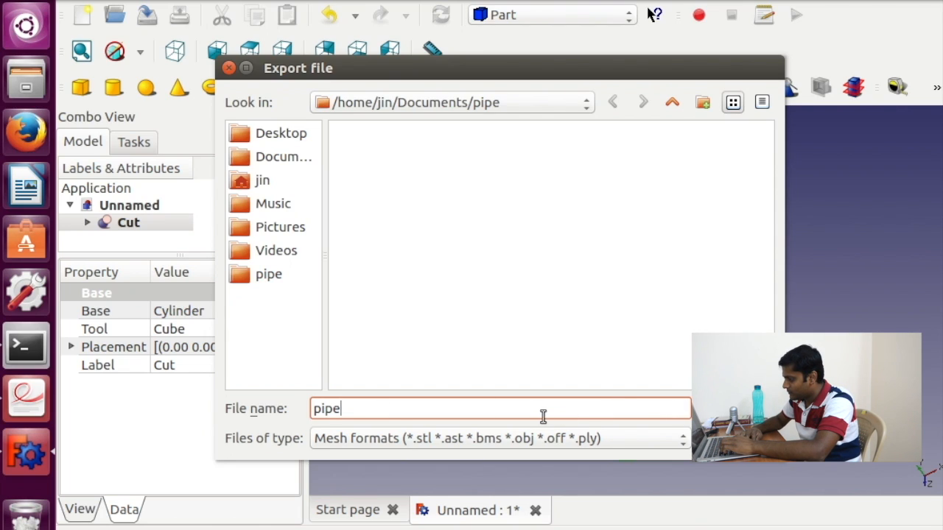
pyautogui.write('.stl')
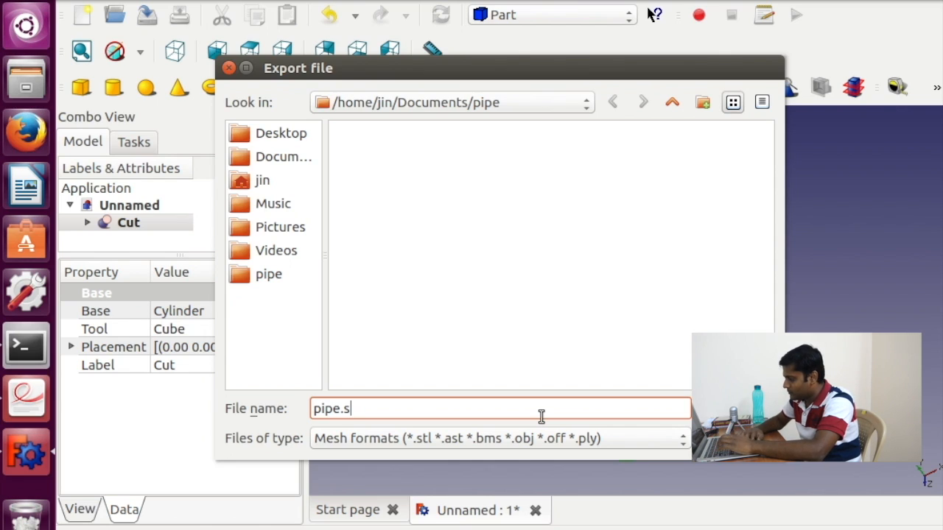
pyautogui.press('Return')
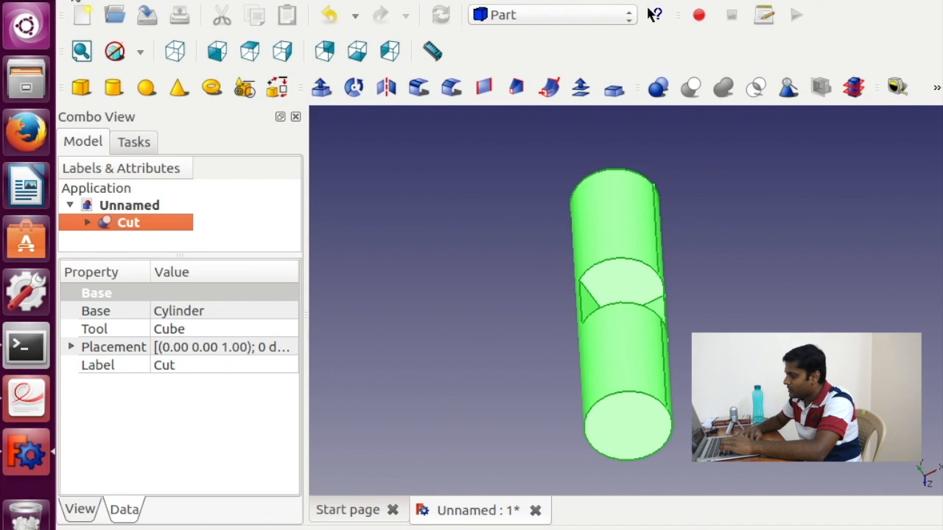
# Step: Quit FreeCAD and close the document without saving it
pyautogui.hotkey('alt', 'f')
pyautogui.click(92, 338)
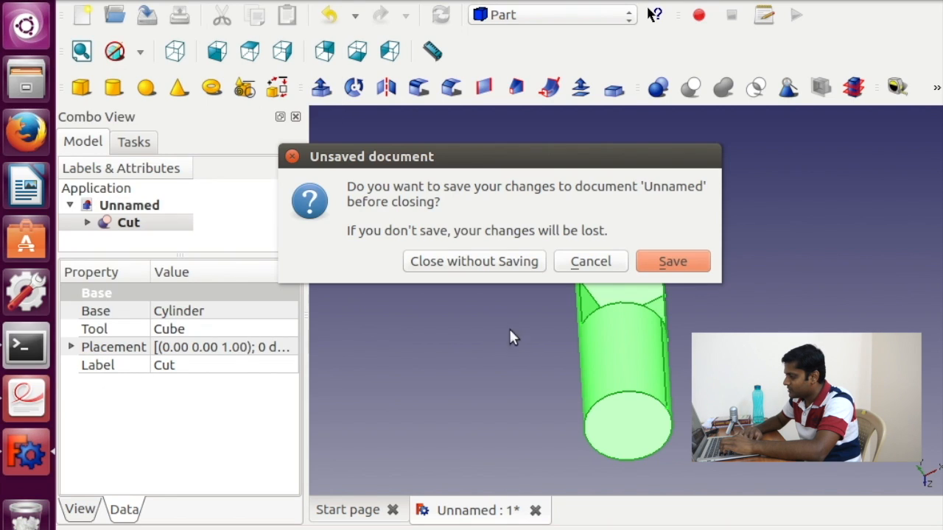
pyautogui.click(489, 263)
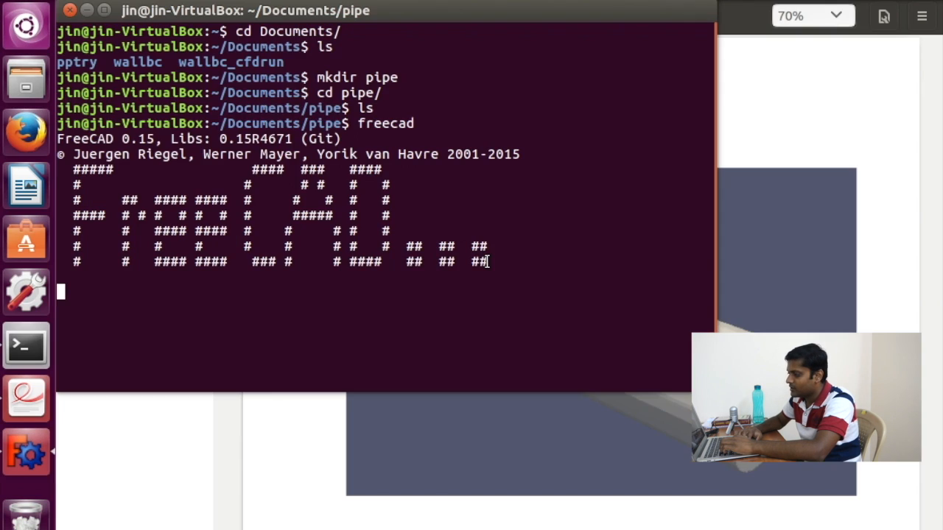
# Step: List the pipe folder's files in the terminal and view the Meshing Options slide in the presentation
pyautogui.write('ls')
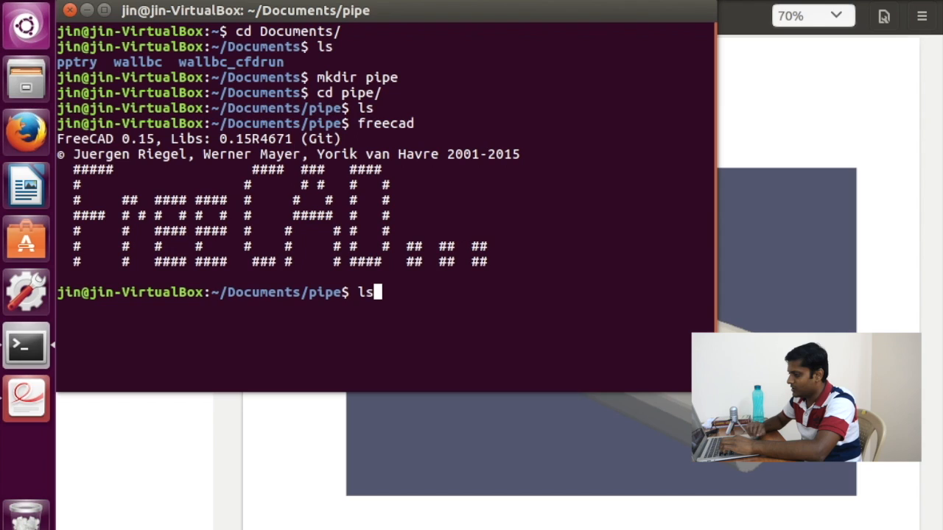
pyautogui.press('Return')
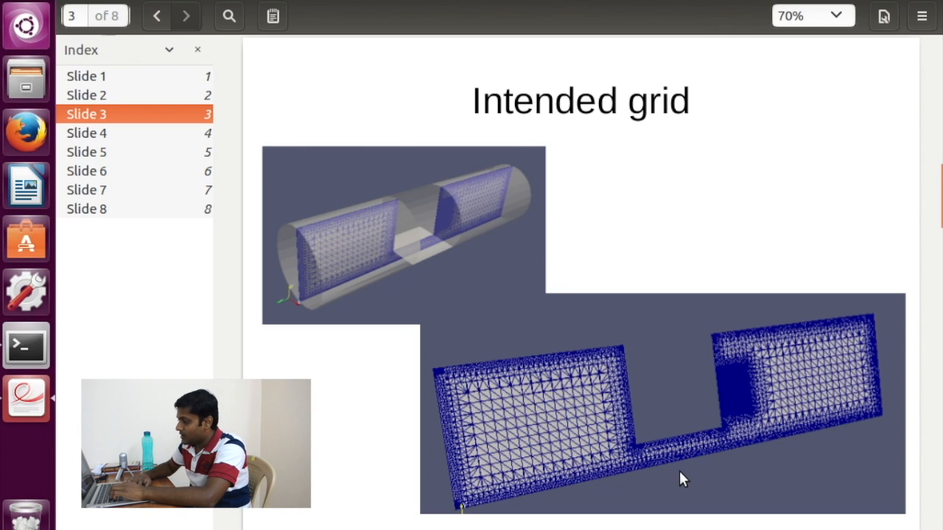
pyautogui.click(128, 137)
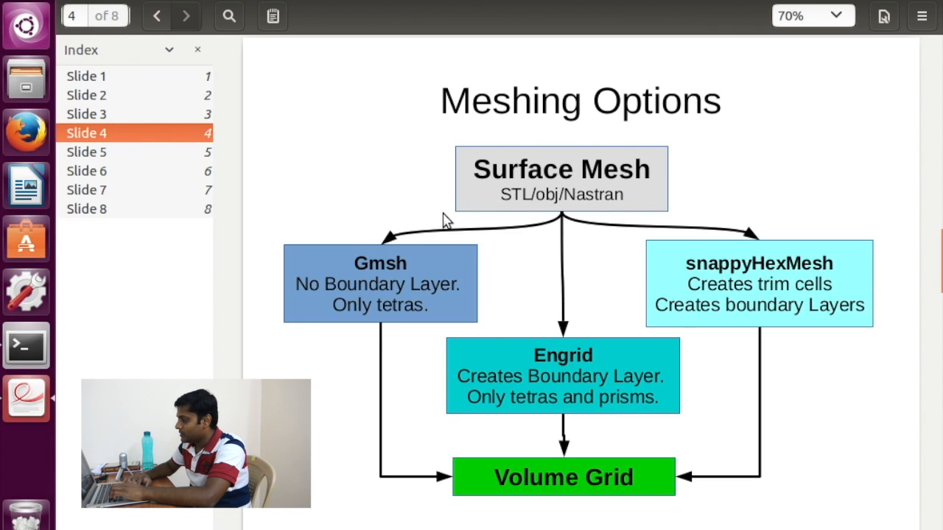
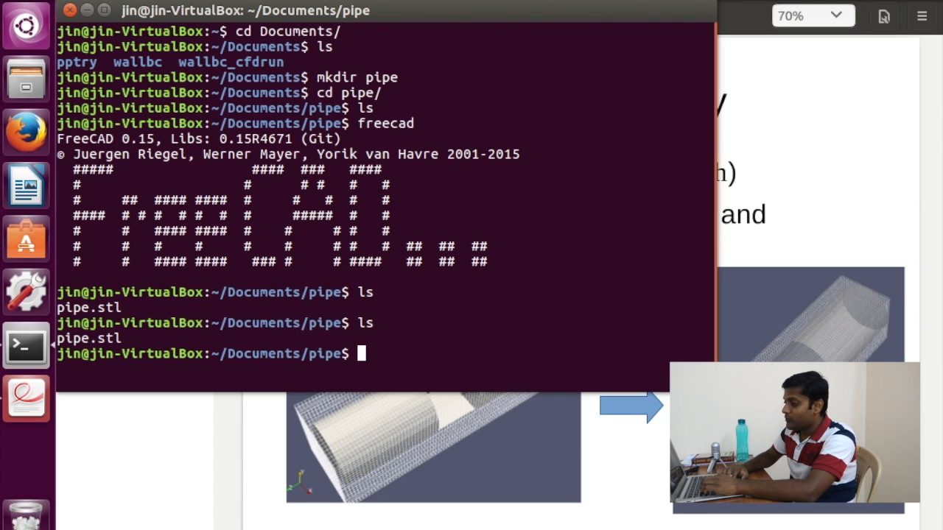
# Step: Open a new terminal window and list the contents of /opt/openfoam4/tutorials/mesh/
pyautogui.click(88, 6)
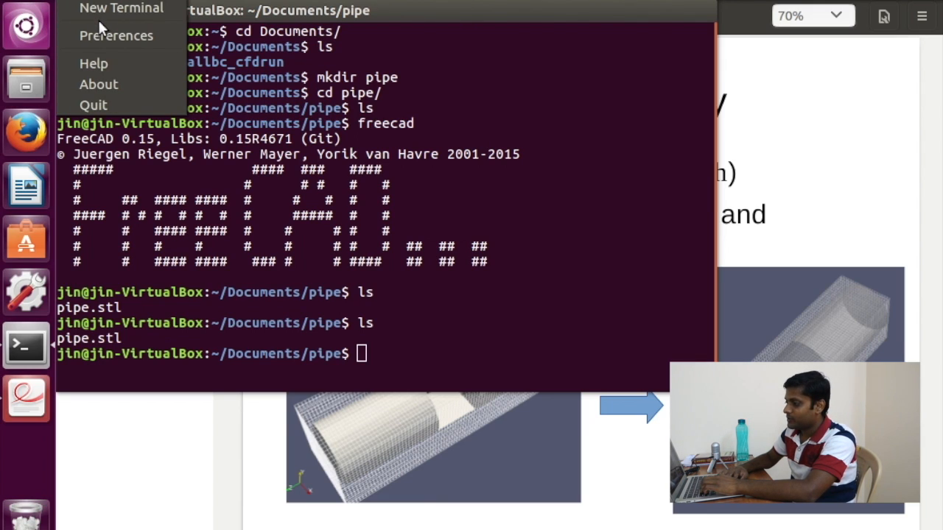
pyautogui.click(87, 9)
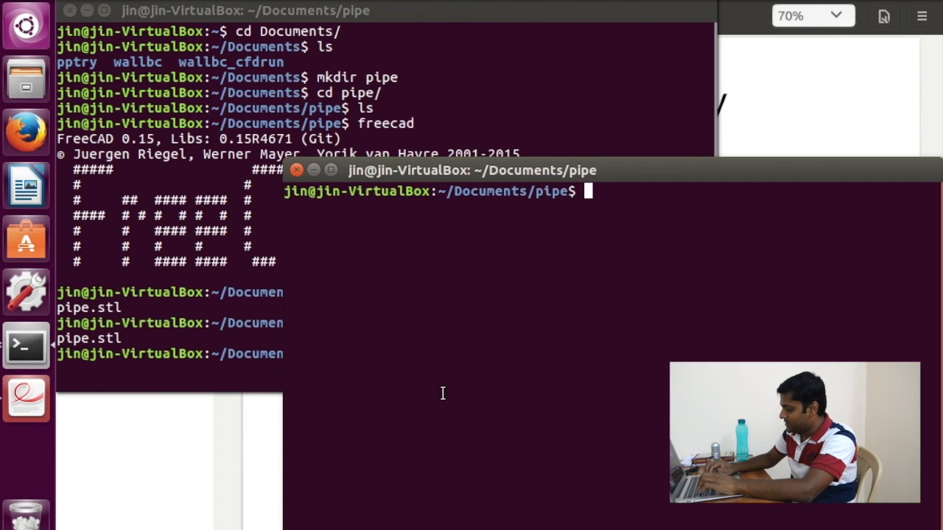
pyautogui.write('ls /opt/o')
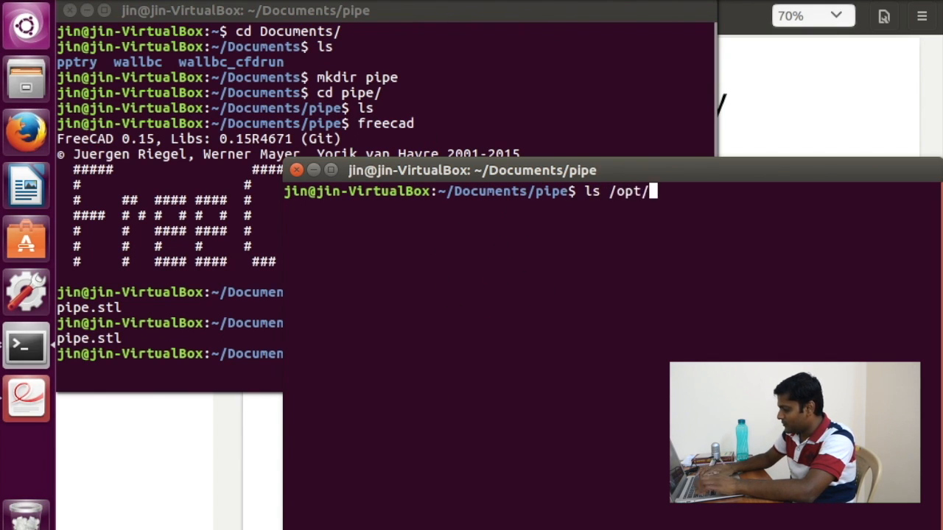
pyautogui.press('Tab')
pyautogui.write('t')
pyautogui.press('Tab')
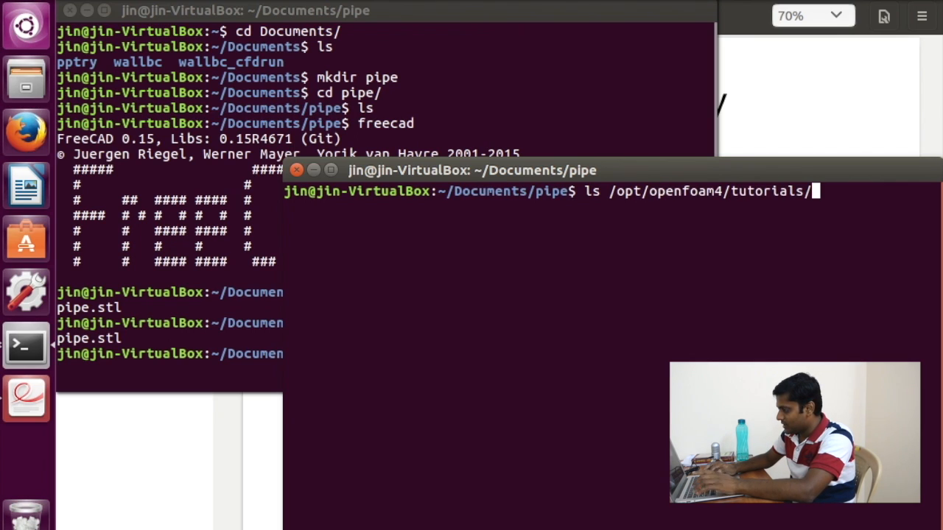
pyautogui.write('m')
pyautogui.press('Tab')
pyautogui.press('Return')
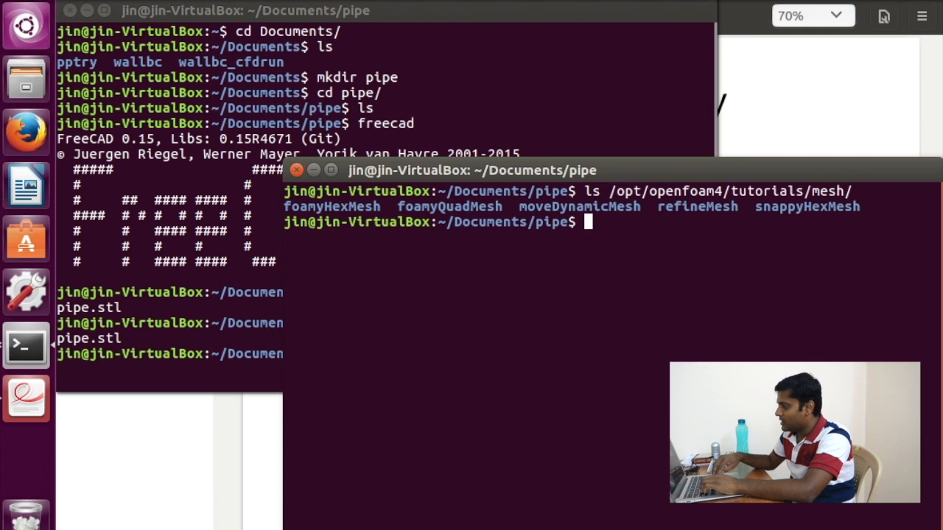
# Step: List the contents of the motorBike case in /opt/openfoam4/tutorials/mesh/snappyHexMesh/
pyautogui.press('Up')
pyautogui.write('sna')
pyautogui.press('Tab')
pyautogui.write('motorBike')
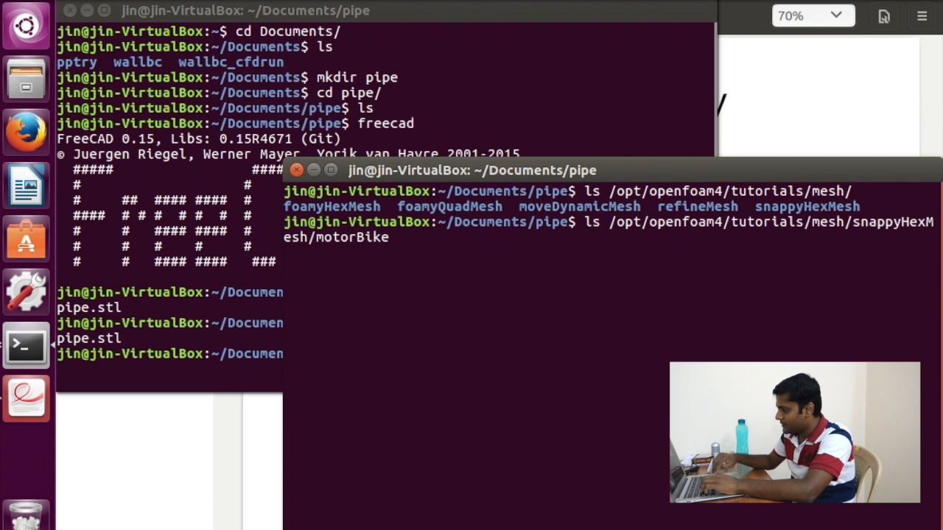
pyautogui.press('Return')
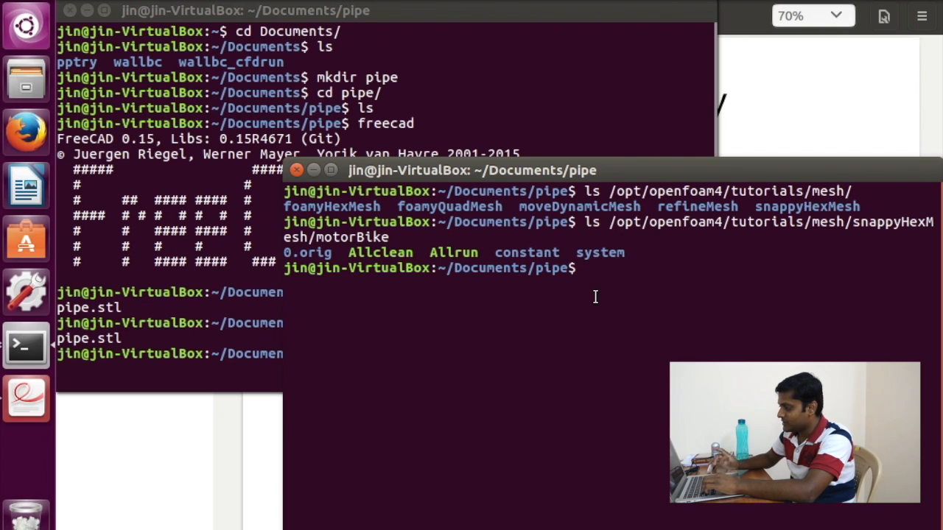
pyautogui.write('cp')
pyautogui.press('BackSpace')
pyautogui.press('BackSpace')
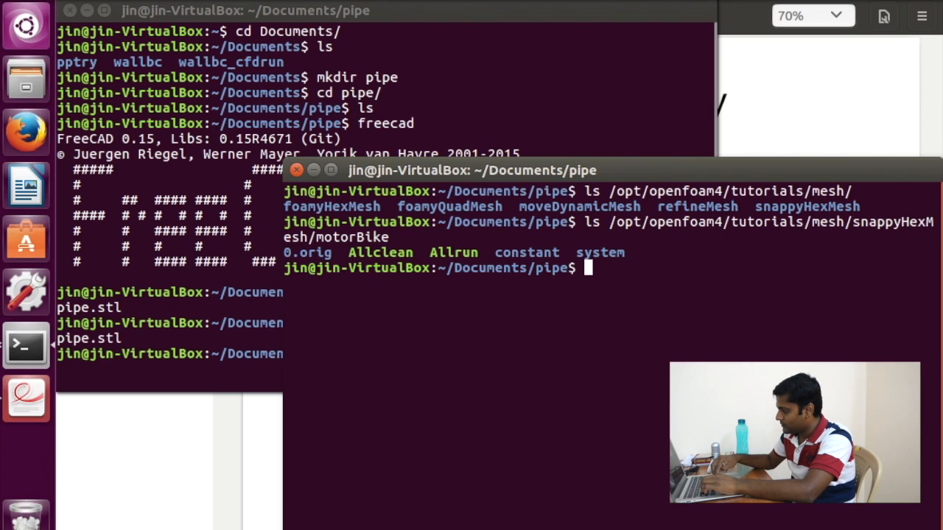
# Step: Copy all contents of the snappyHexMesh motorBike tutorial recursively into the pipe folder with cp -rp, and list the folder
pyautogui.press('Up')
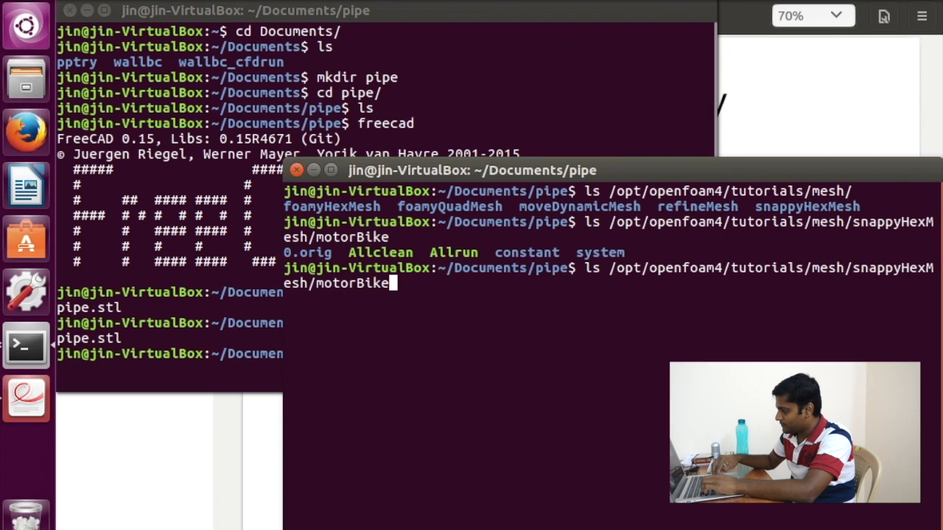
pyautogui.press('Left')
pyautogui.press('Left')
pyautogui.press('Left')
pyautogui.press('Left')
pyautogui.press('Left')
pyautogui.press('Left')
pyautogui.press('Left')
pyautogui.press('Left')
pyautogui.press('Left')
pyautogui.press('Left')
pyautogui.press('Left')
pyautogui.press('Left')
pyautogui.press('Left')
pyautogui.press('Left')
pyautogui.press('Left')
pyautogui.press('Left')
pyautogui.press('Left')
pyautogui.press('Left')
pyautogui.press('Left')
pyautogui.press('Left')
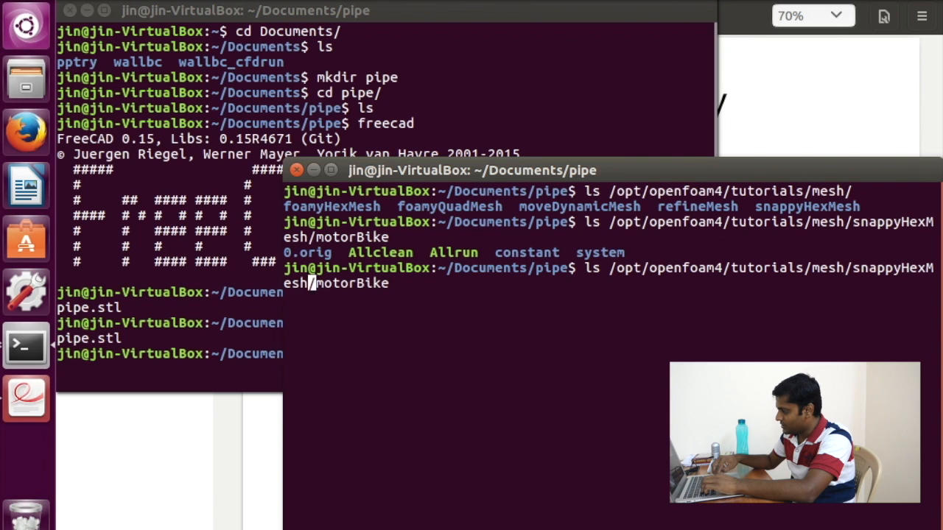
pyautogui.press('Left')
pyautogui.press('Left')
pyautogui.press('Left')
pyautogui.press('Left')
pyautogui.press('Left')
pyautogui.press('Left')
pyautogui.press('Left')
pyautogui.press('Left')
pyautogui.press('Left')
pyautogui.press('Left')
pyautogui.press('Left')
pyautogui.press('Left')
pyautogui.press('Left')
pyautogui.press('Left')
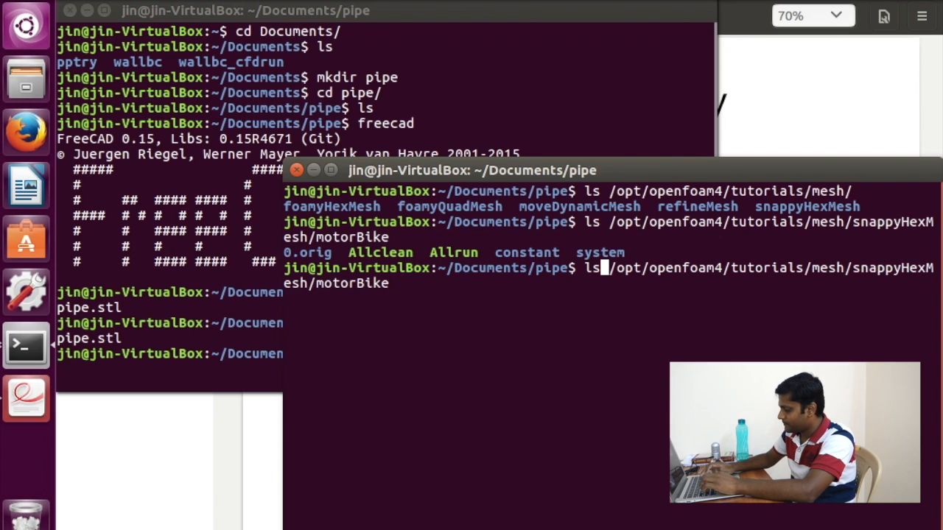
pyautogui.press('BackSpace')
pyautogui.press('BackSpace')
pyautogui.write('cp -rp')
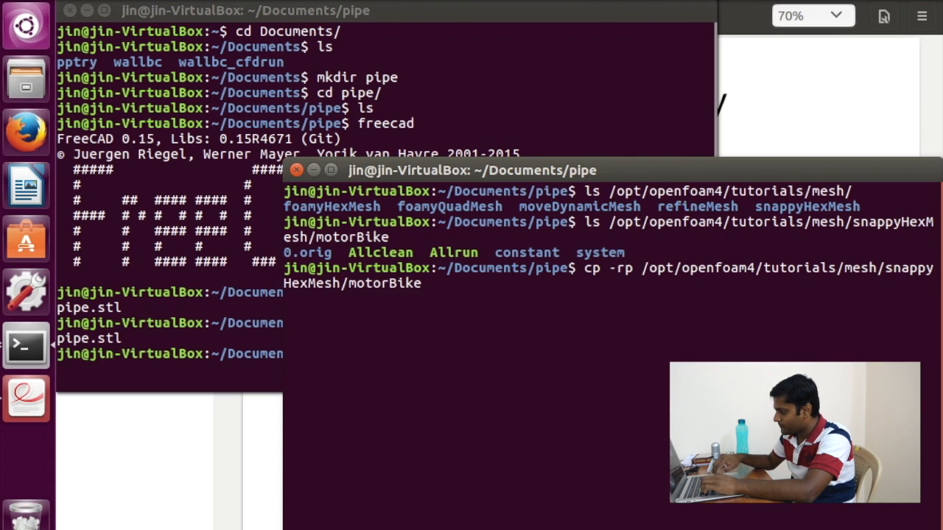
pyautogui.hotkey('ctrl', 'Right')
pyautogui.hotkey('ctrl', 'Right')
pyautogui.hotkey('ctrl', 'Right')
pyautogui.hotkey('ctrl', 'Right')
pyautogui.hotkey('ctrl', 'Right')
pyautogui.hotkey('ctrl', 'Right')
pyautogui.write('/* .')
pyautogui.press('Return')
pyautogui.write('ls')
pyautogui.press('Return')
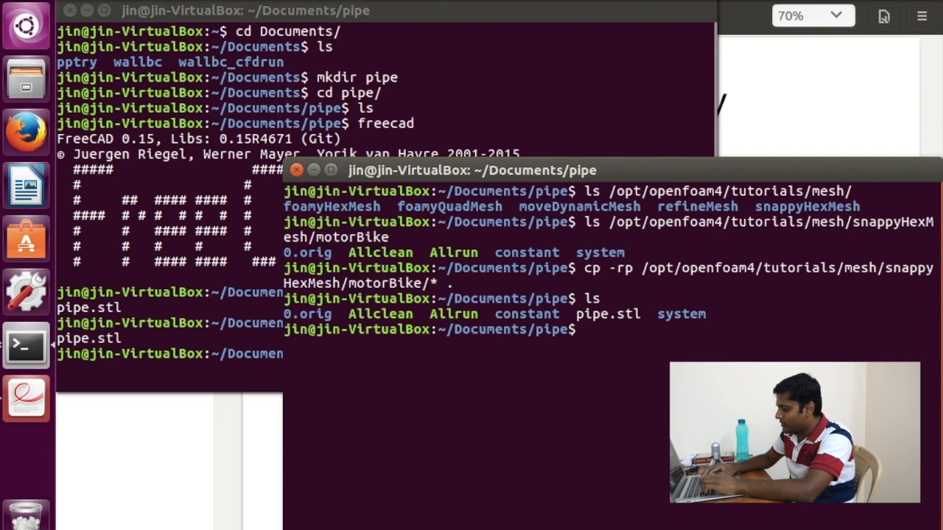
# Step: Delete the Allclean and Allrun scripts from the pipe folder using rm -rf All*, and list the folder
pyautogui.write('rm ')
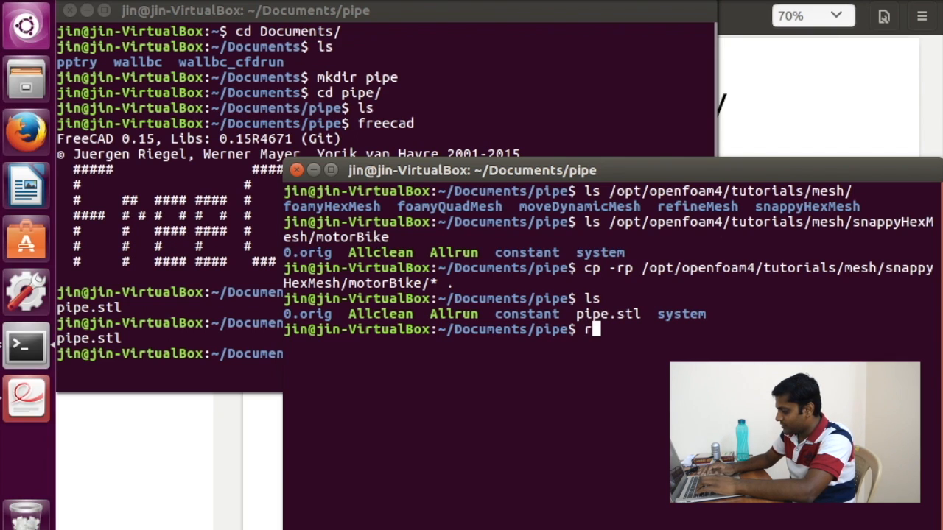
pyautogui.write('-rf')
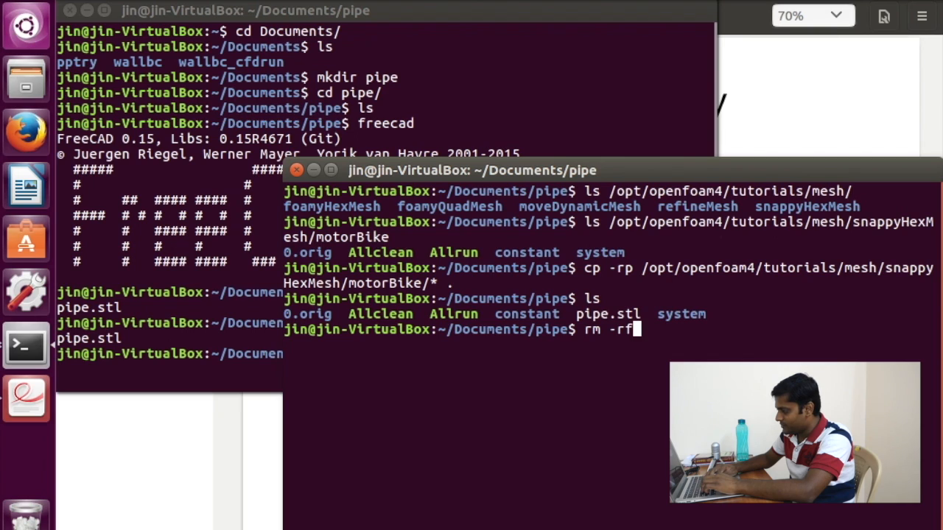
pyautogui.write('A')
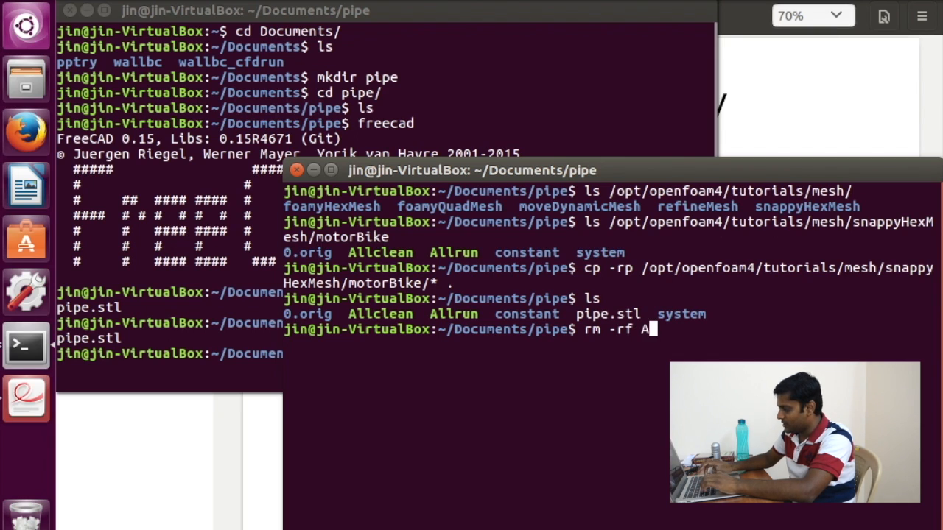
pyautogui.write('ll*')
pyautogui.press('Return')
pyautogui.write('ls')
pyautogui.press('Return')
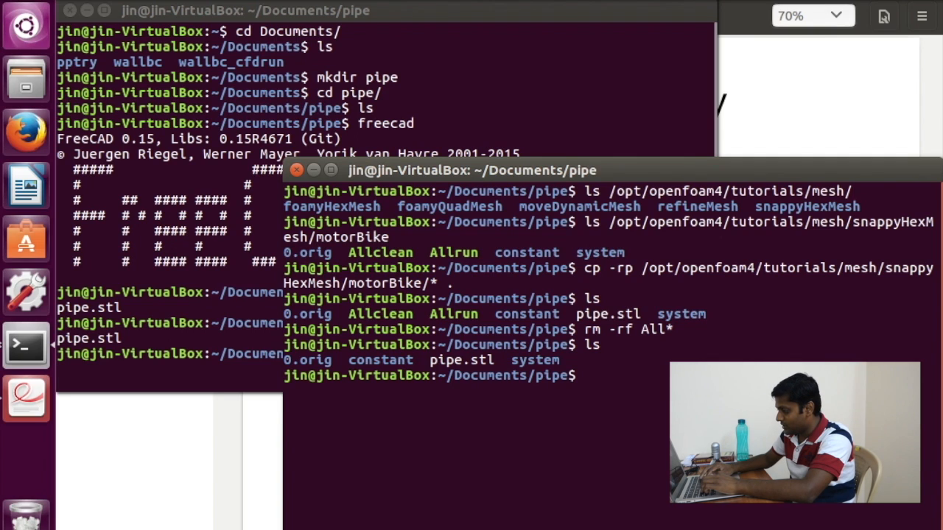
# Step: List the contents of all case subfolders and of constant/triSurface/
pyautogui.write('ls ')
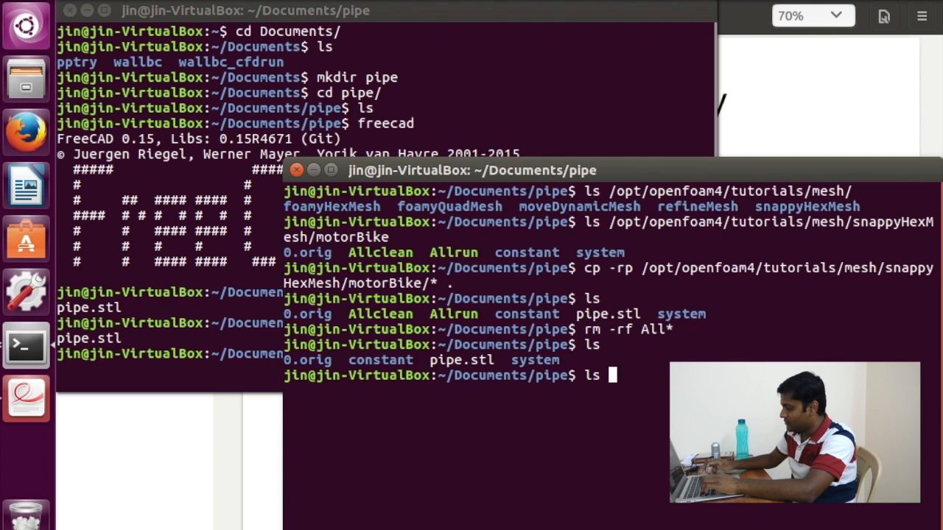
pyautogui.write('*')
pyautogui.press('Return')
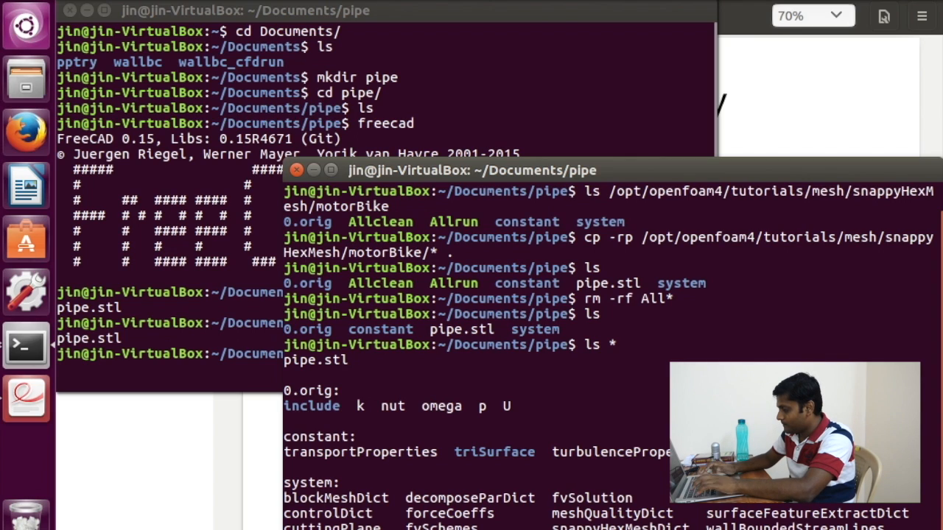
pyautogui.press('Return')
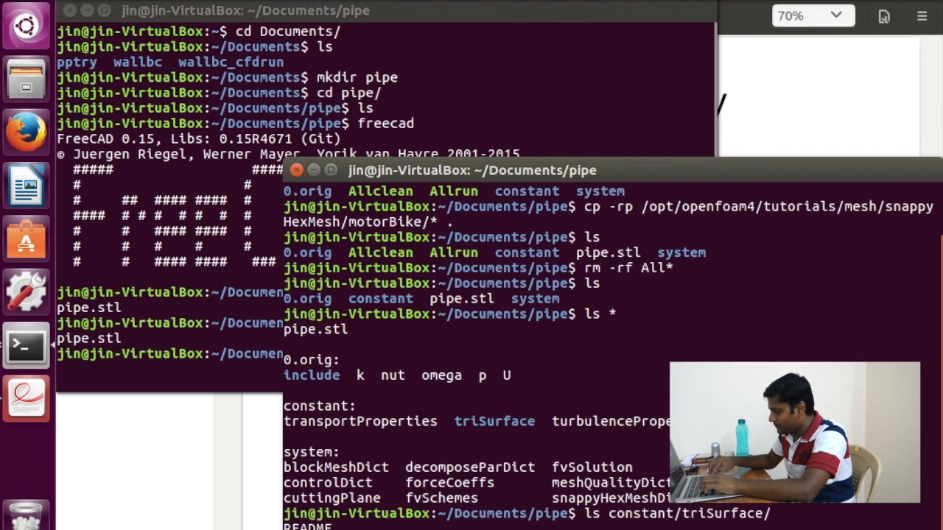
# Step: Move pipe.stl into constant/triSurface/ and list the case folder
pyautogui.press('Return')
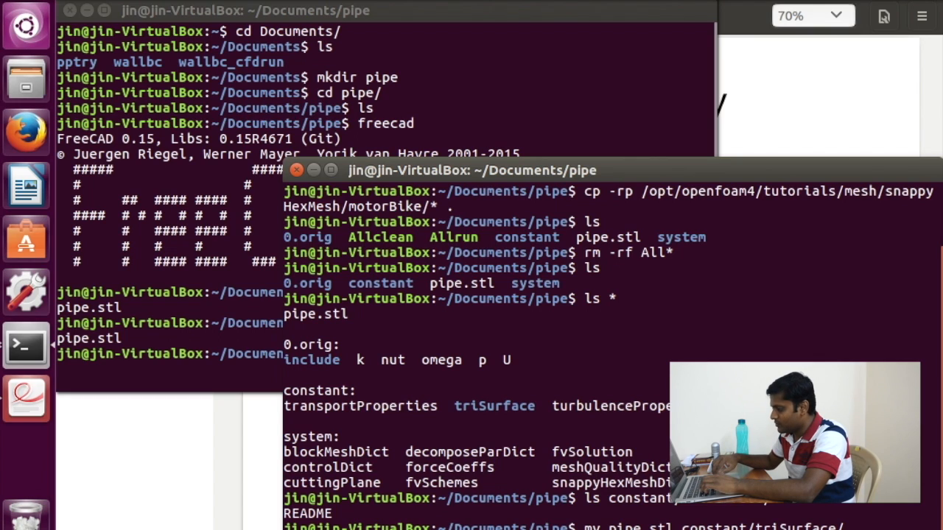
pyautogui.write('ls')
pyautogui.press('Return')
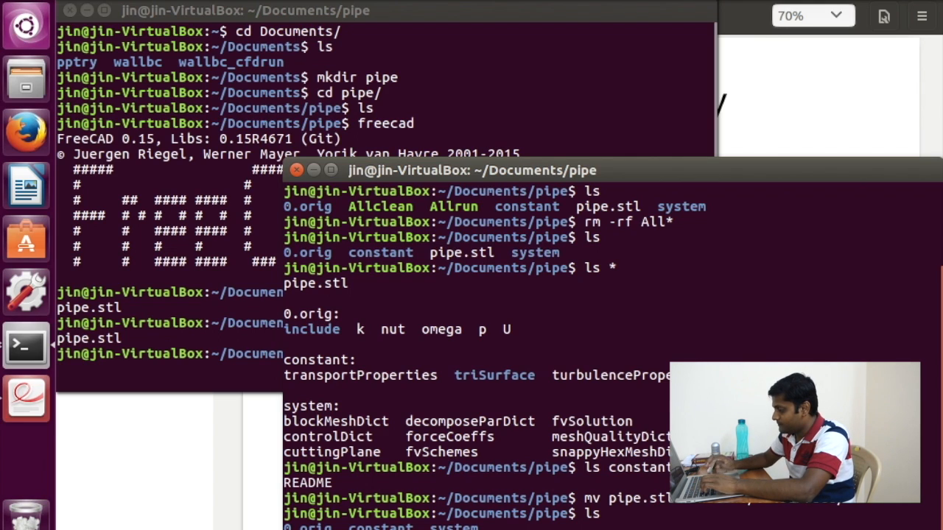
# Step: Launch ParaView from the terminal and load pipe.stl from the constant/triSurface folder into the view
pyautogui.write('paraview')
pyautogui.press('Return')
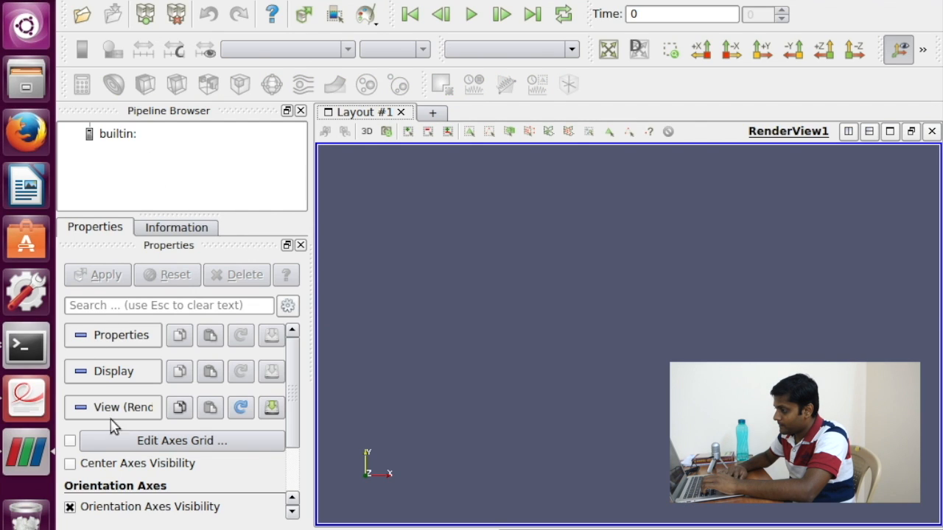
pyautogui.click(82, 15)
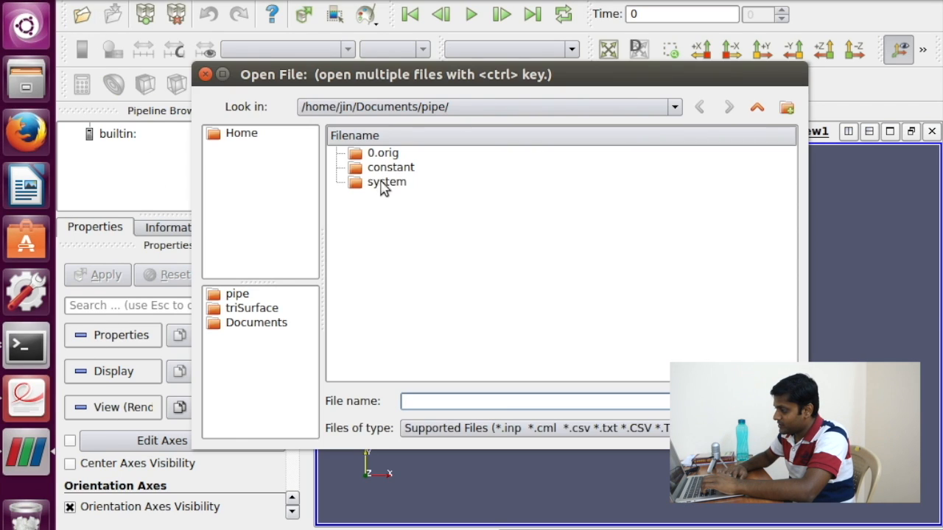
pyautogui.doubleClick(377, 168)
pyautogui.doubleClick(376, 154)
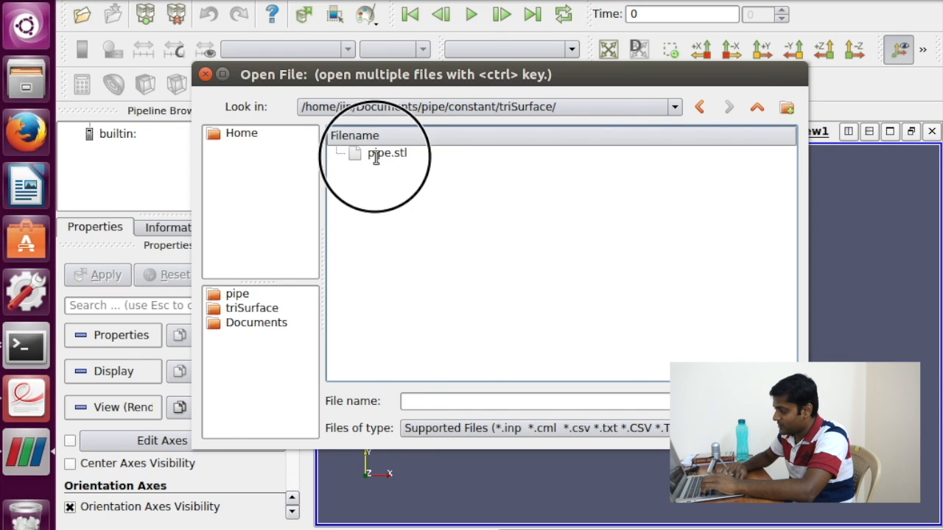
pyautogui.click(375, 156)
pyautogui.click(762, 401)
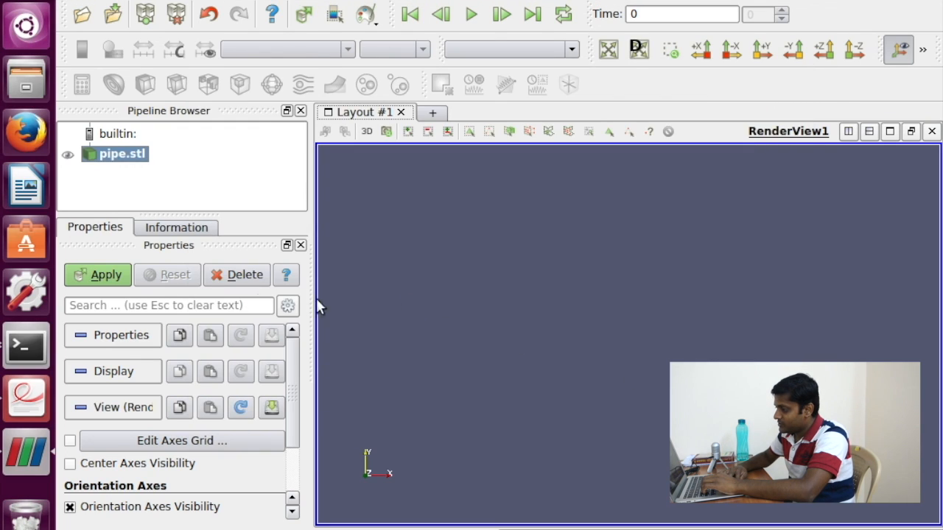
pyautogui.click(111, 277)
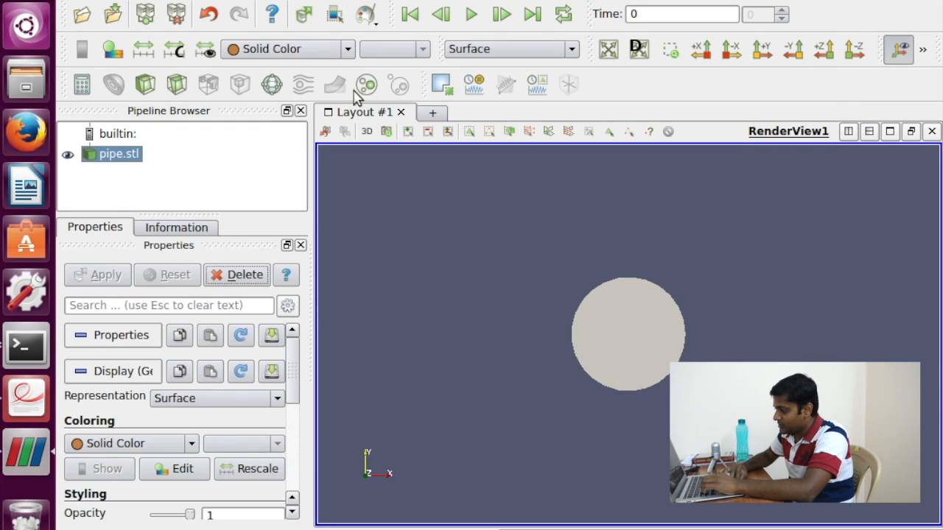
# Step: Display the pipe geometry as Surface With Edges and inspect its surface triangulation in 3D
pyautogui.moveTo(481, 317); pyautogui.dragTo(434, 332)
pyautogui.click(516, 48)
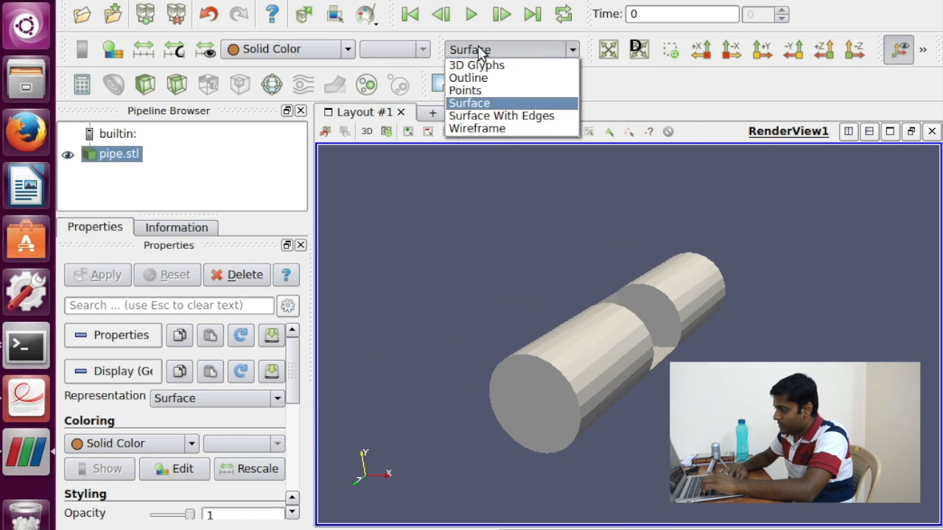
pyautogui.click(484, 115)
pyautogui.moveTo(526, 242); pyautogui.dragTo(523, 263)
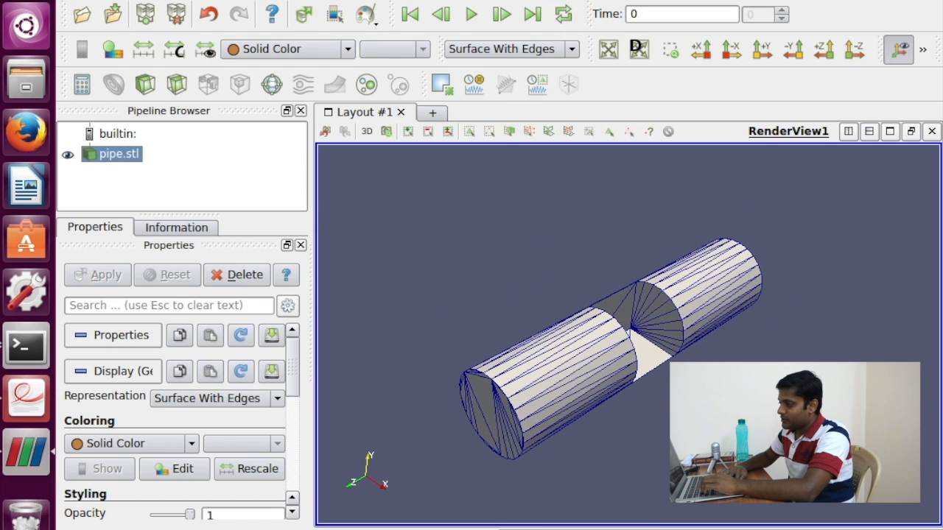
# Step: Quit ParaView, list the case folder in the terminal and change into the system directory
pyautogui.hotkey('ctrl', 'q')
pyautogui.click(515, 467)
pyautogui.write('ls')
pyautogui.press('Return')
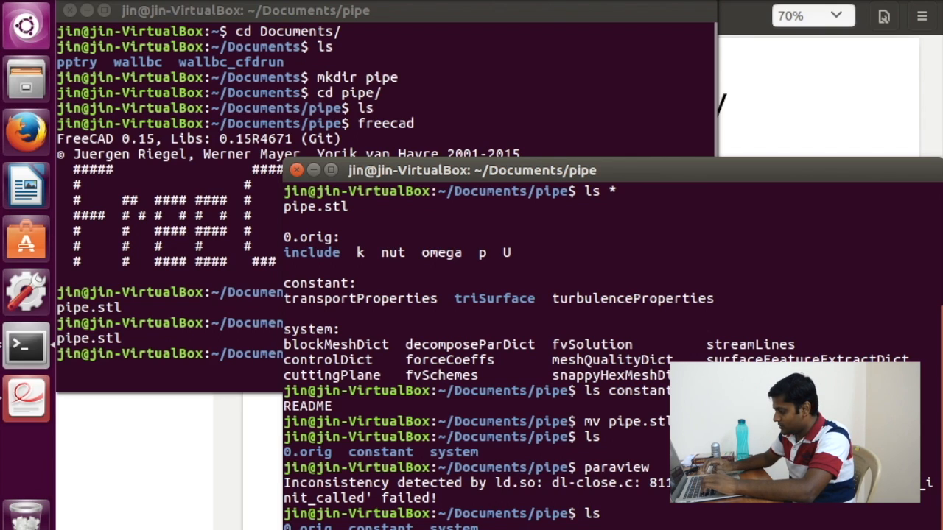
pyautogui.press('Return')
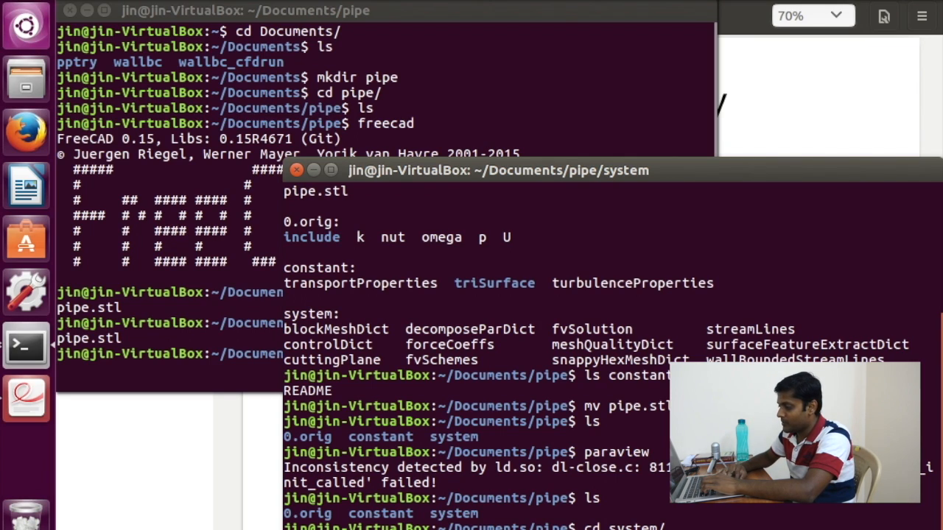
# Step: View the Meshing Strategy slide in the presentation, and list the system directory's files in the terminal
pyautogui.click(263, 467)
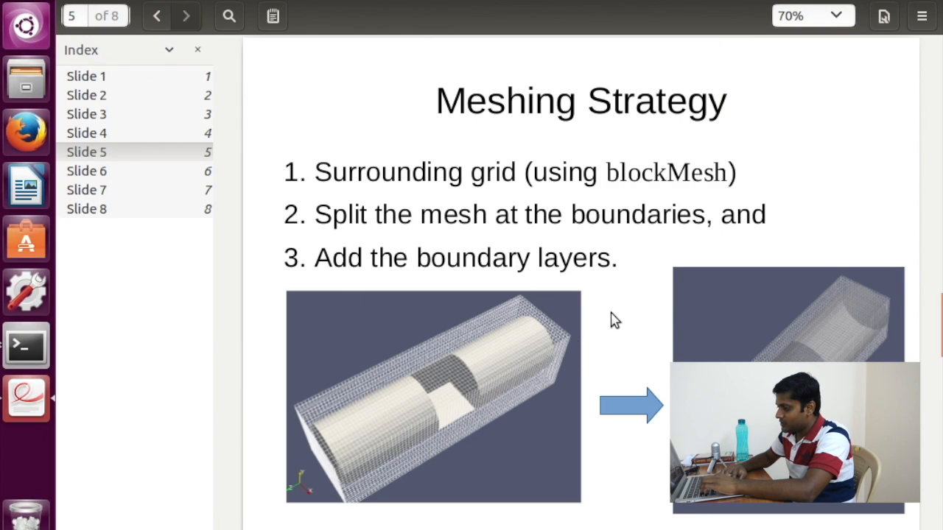
pyautogui.click(31, 349)
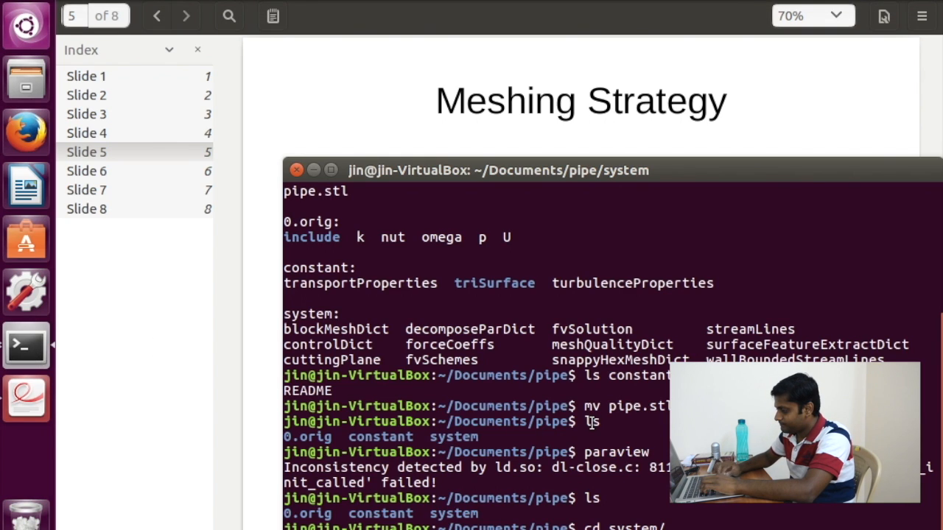
pyautogui.write('ls')
pyautogui.press('Return')
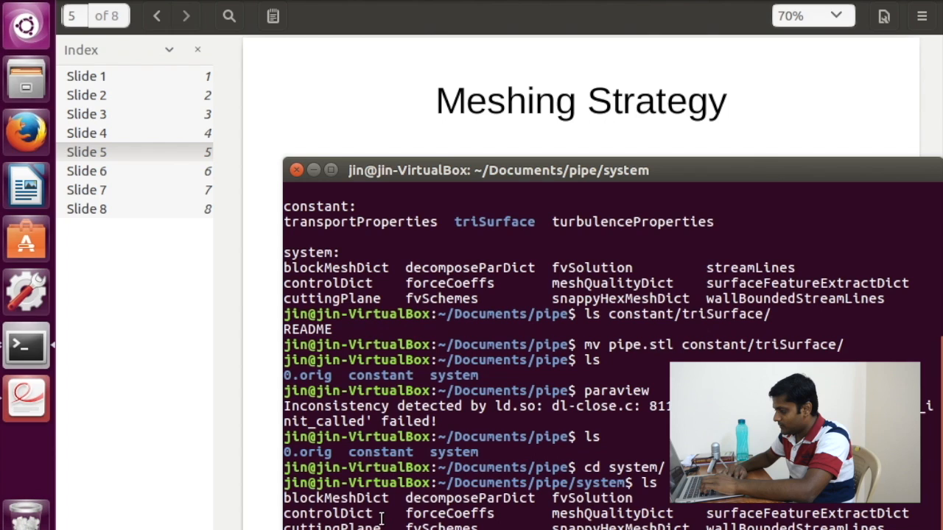
pyautogui.tripleClick(318, 501)
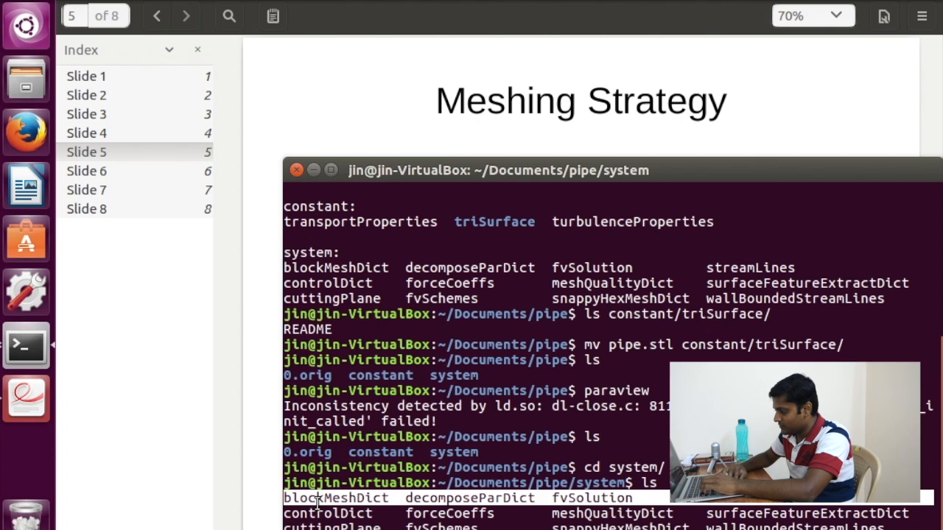
pyautogui.click(493, 524)
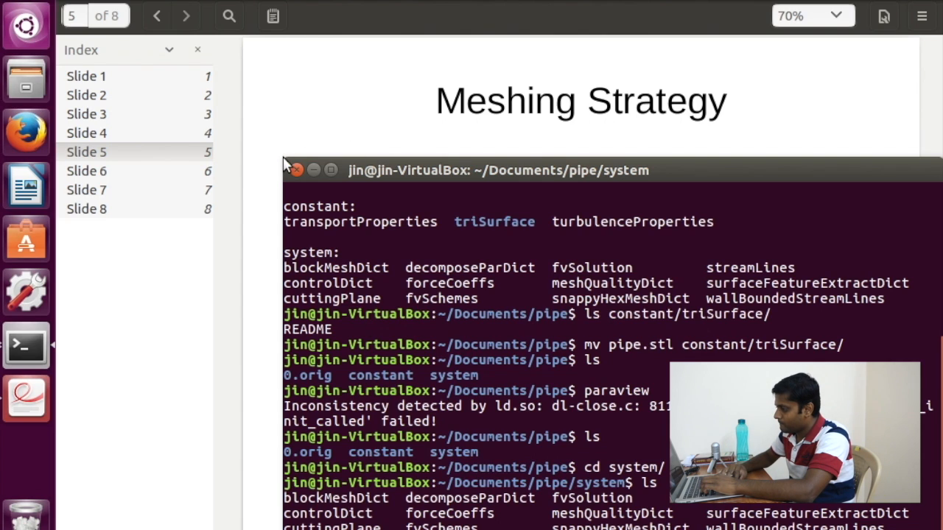
# Step: Reposition the terminal window so it fits on the screen, and open blockMeshDict in vi
pyautogui.click(390, 170)
pyautogui.moveTo(389, 170); pyautogui.dragTo(376, 136)
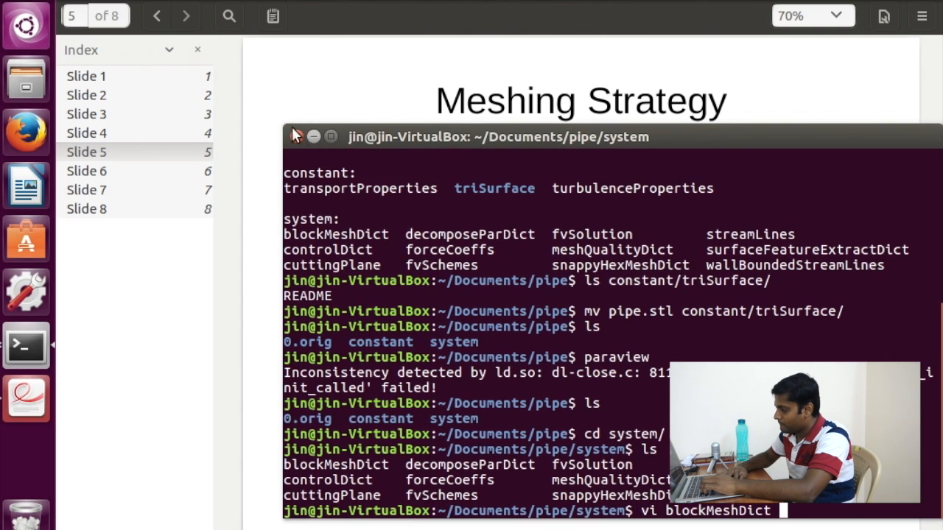
pyautogui.click(265, 103)
pyautogui.moveTo(266, 102); pyautogui.dragTo(251, 85)
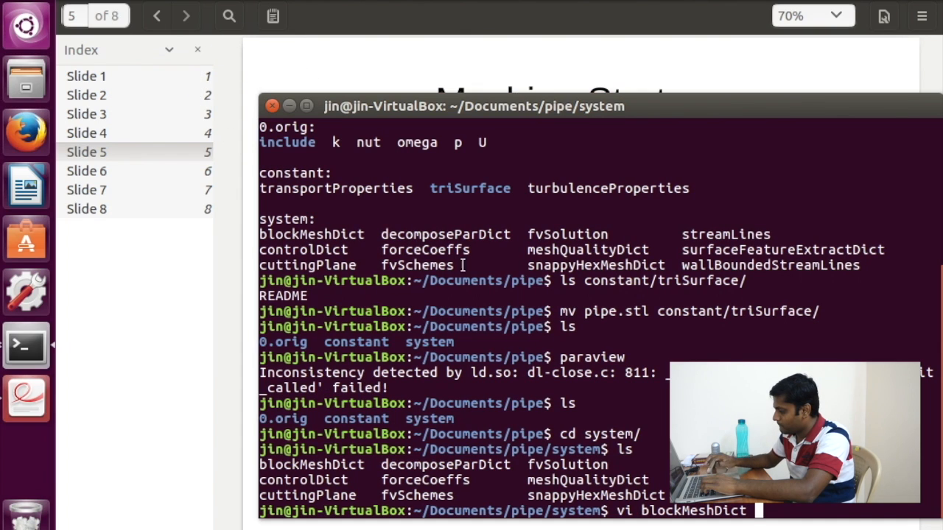
pyautogui.press('Return')
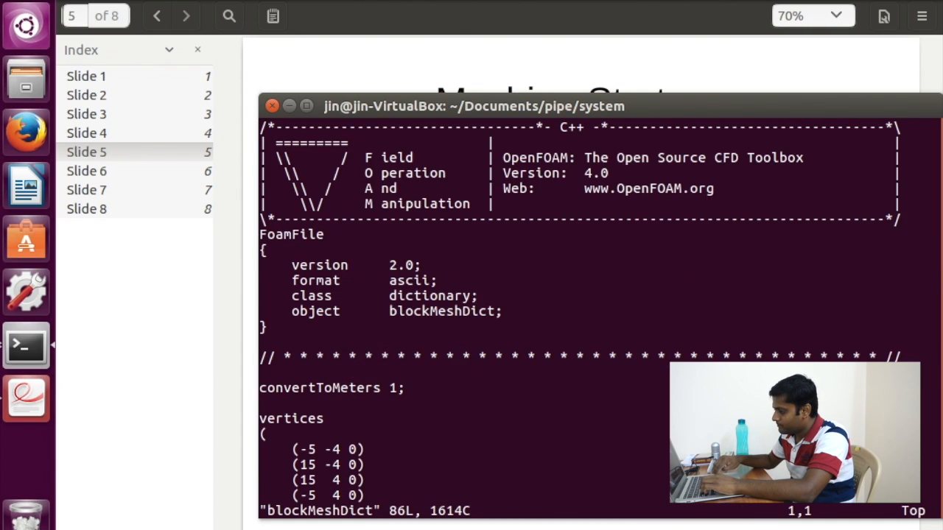
# Step: Examine the convertToMeters setting and the vertices list in blockMeshDict
pyautogui.press('Down')
pyautogui.press('Down')
pyautogui.press('Down')
pyautogui.press('Down')
pyautogui.press('Down')
pyautogui.press('Down')
pyautogui.press('Down')
pyautogui.press('Down')
pyautogui.press('Down')
pyautogui.press('Down')
pyautogui.press('Down')
pyautogui.press('Down')
pyautogui.press('Down')
pyautogui.press('Down')
pyautogui.press('Down')
pyautogui.press('Down')
pyautogui.press('Down')
pyautogui.press('Down')
pyautogui.press('Down')
pyautogui.press('Down')
pyautogui.press('Down')
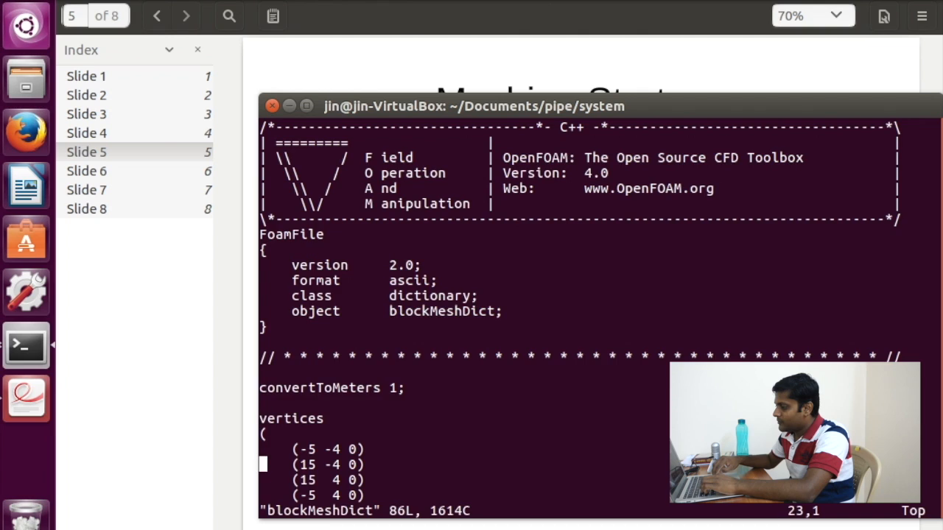
pyautogui.press('Up')
pyautogui.press('Up')
pyautogui.press('Up')
pyautogui.press('Up')
pyautogui.press('Up')
pyautogui.press('Up')
pyautogui.press('Up')
pyautogui.press('Up')
pyautogui.press('Up')
pyautogui.press('Up')
pyautogui.press('Up')
pyautogui.press('Up')
pyautogui.press('Up')
pyautogui.press('Up')
pyautogui.press('Up')
pyautogui.press('Up')
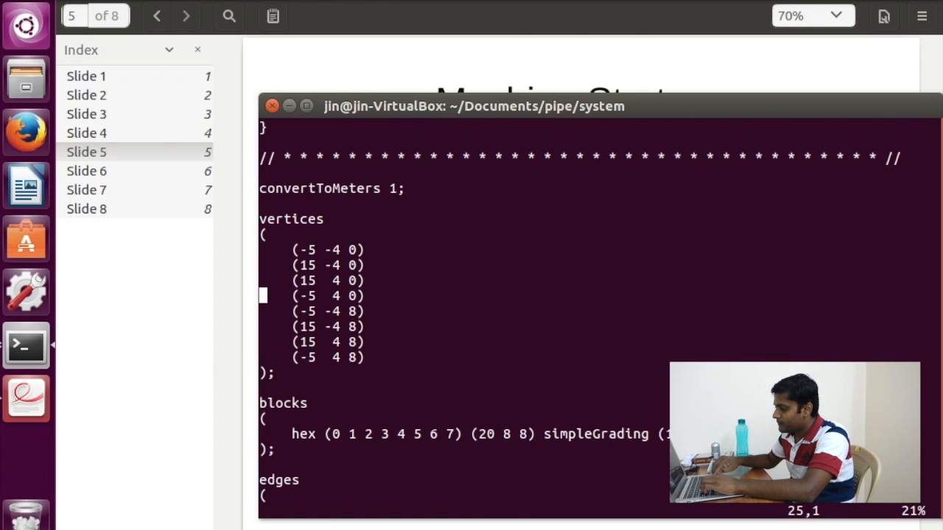
pyautogui.press('Right')
pyautogui.press('Right')
pyautogui.press('Right')
pyautogui.press('Right')
pyautogui.press('Right')
pyautogui.press('Right')
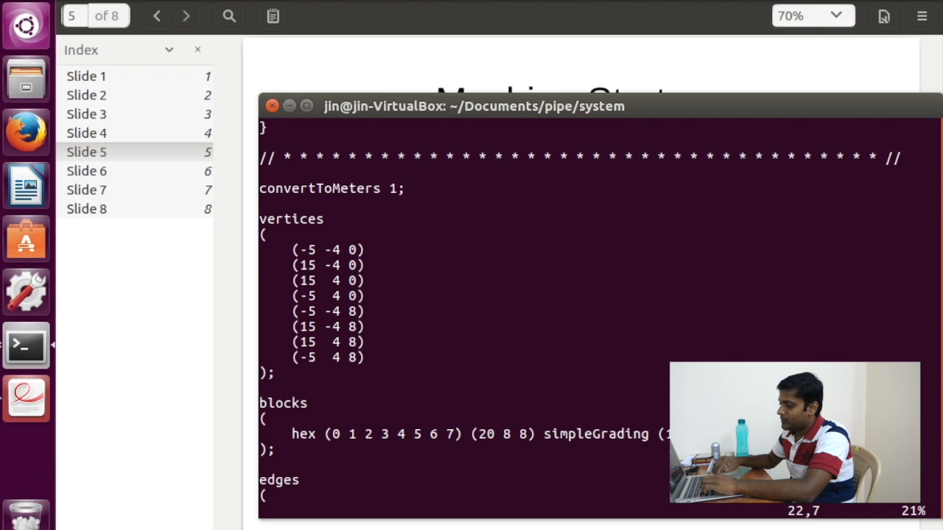
# Step: Examine the cell counts in the hex definition of the blocks section
pyautogui.press('Down')
pyautogui.press('Down')
pyautogui.press('Down')
pyautogui.press('Down')
pyautogui.press('Down')
pyautogui.press('Down')
pyautogui.press('Down')
pyautogui.press('Down')
pyautogui.press('Down')
pyautogui.press('Down')
pyautogui.press('Down')
pyautogui.press('Down')
pyautogui.press('Down')
pyautogui.press('Up')
pyautogui.press('Right')
pyautogui.press('Right')
pyautogui.press('Right')
pyautogui.press('Right')
pyautogui.press('Right')
pyautogui.press('Right')
pyautogui.press('Right')
pyautogui.press('Right')
pyautogui.press('Right')
pyautogui.press('Right')
pyautogui.press('Right')
pyautogui.press('Right')
pyautogui.press('Right')
pyautogui.press('Right')
pyautogui.press('Right')
pyautogui.press('Right')
pyautogui.press('Right')
pyautogui.press('Right')
pyautogui.press('Right')
pyautogui.press('Right')
pyautogui.press('Right')
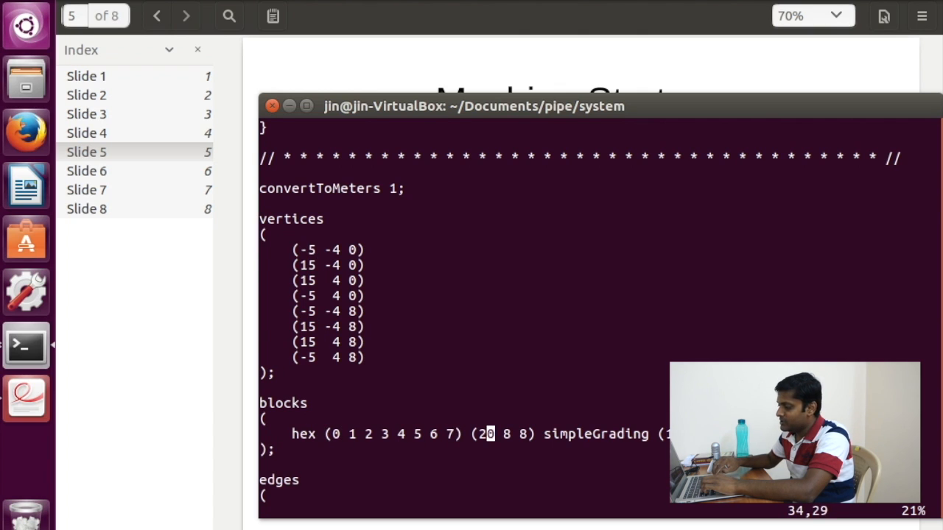
pyautogui.press('Left')
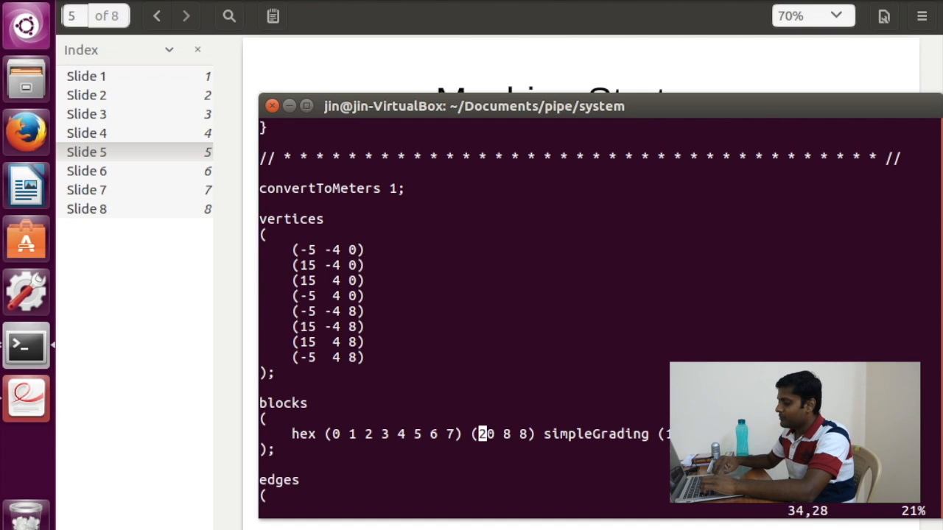
pyautogui.press('Right')
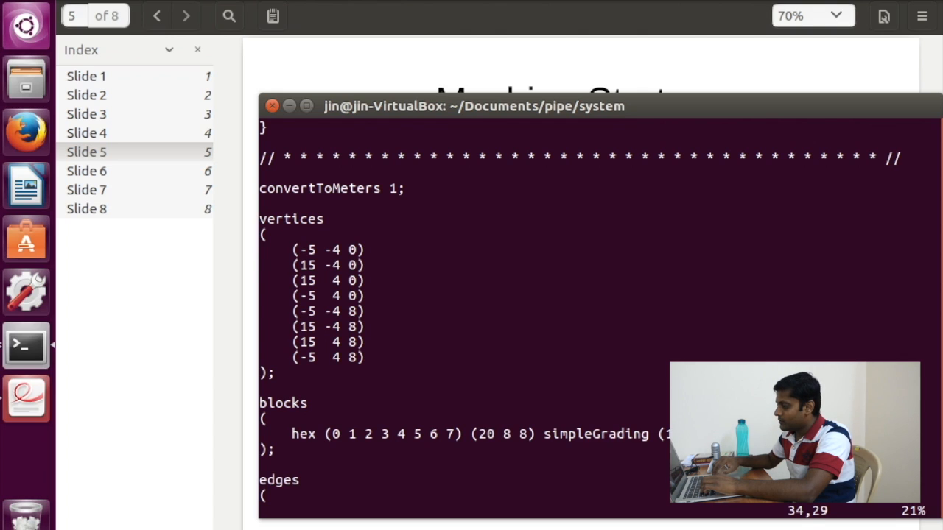
# Step: Return to the vertices list and set the first vertex to (-0.006 -0.006 -0.021)
pyautogui.click(263, 419)
pyautogui.click(359, 311)
pyautogui.click(320, 219)
pyautogui.press('Down')
pyautogui.press('Down')
pyautogui.press('Left')
pyautogui.press('Left')
pyautogui.press('Left')
pyautogui.press('Left')
pyautogui.press('Left')
pyautogui.press('Left')
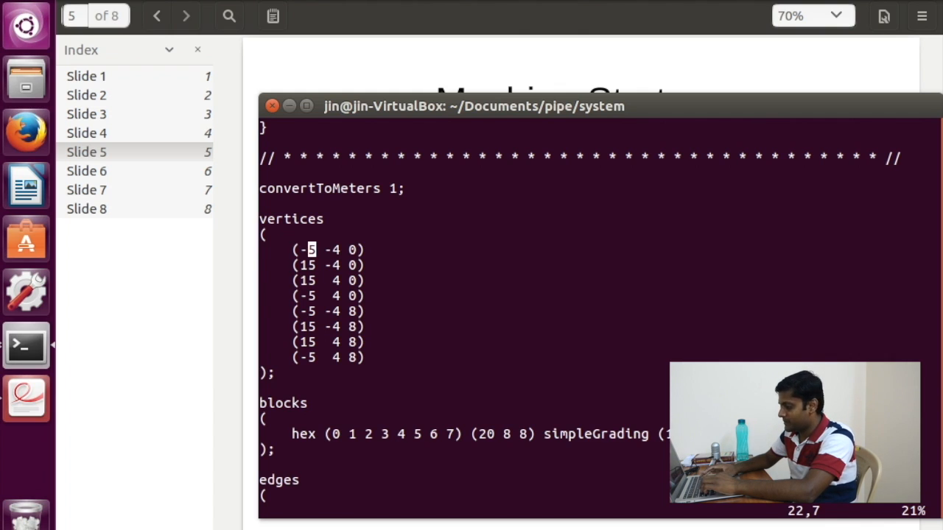
pyautogui.press('i')
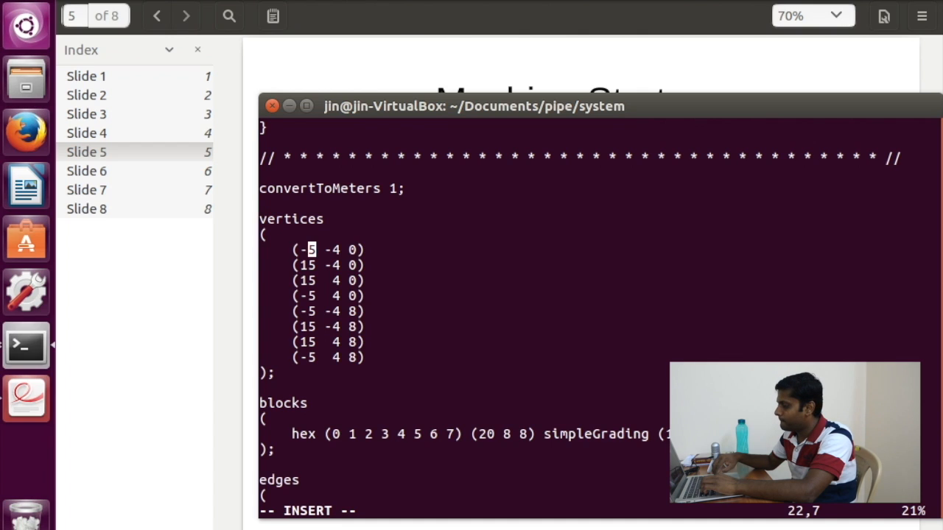
pyautogui.press('Right')
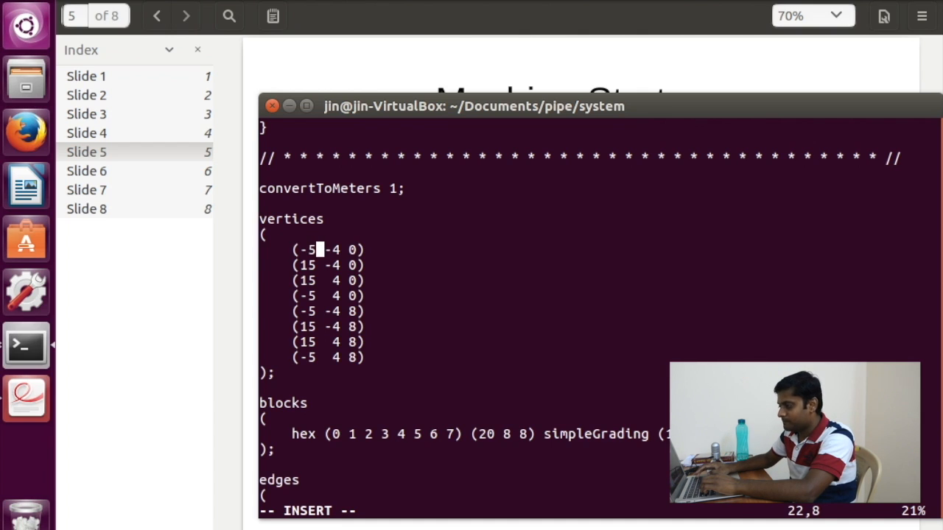
pyautogui.press('BackSpace')
pyautogui.write('0.006')
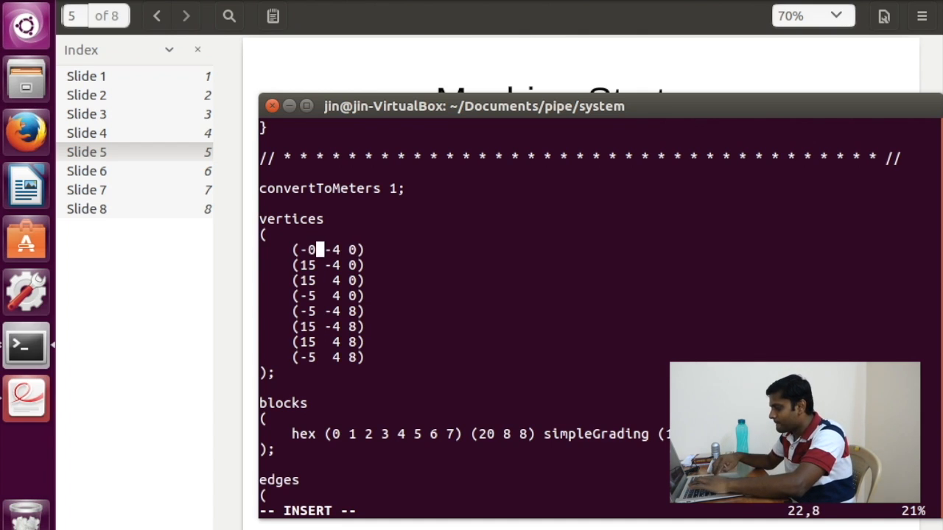
pyautogui.press('Right')
pyautogui.press('Right')
pyautogui.press('Right')
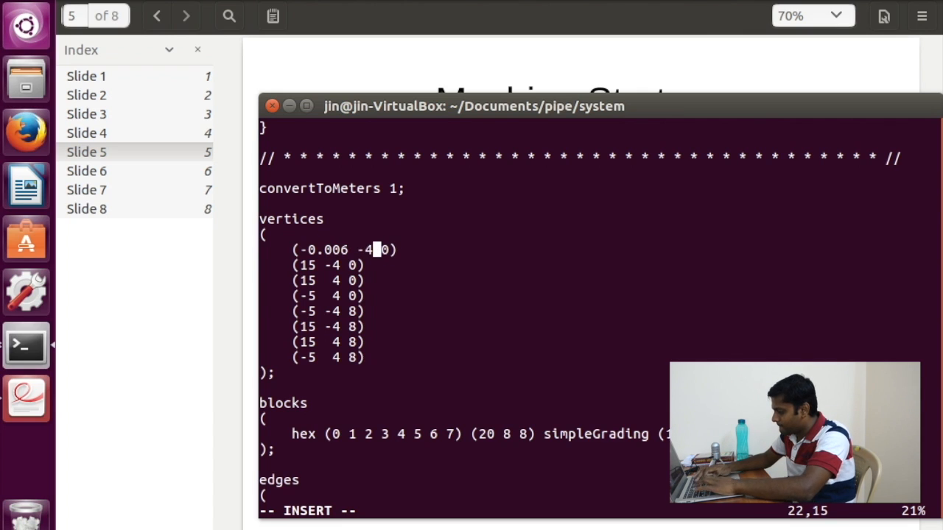
pyautogui.press('BackSpace')
pyautogui.write('0.006')
pyautogui.press('Right')
pyautogui.press('Right')
pyautogui.press('BackSpace')
pyautogui.write('-0.0')
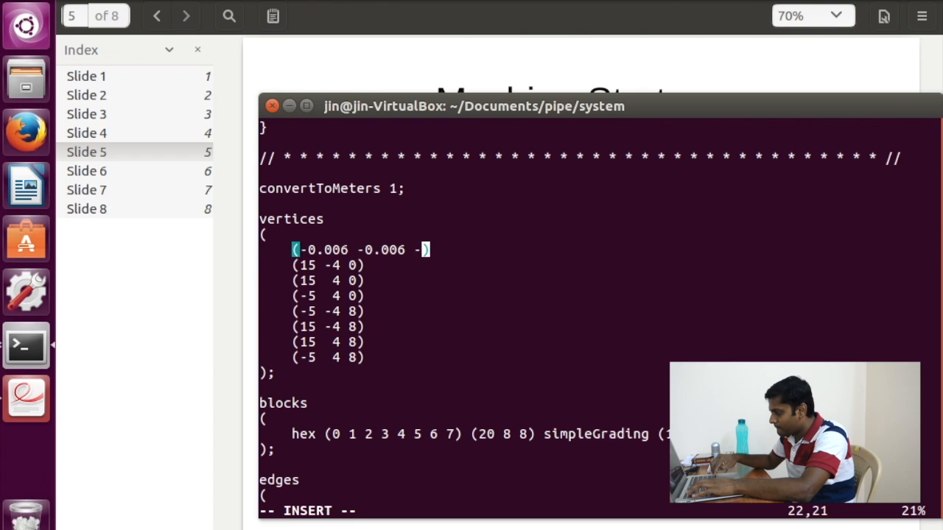
pyautogui.write('21')
# Step: Set the second vertex in the list to (0.006 -0.006 -0.021)
pyautogui.press('Down')
pyautogui.press('Left')
pyautogui.press('BackSpace')
pyautogui.write('-0.021')
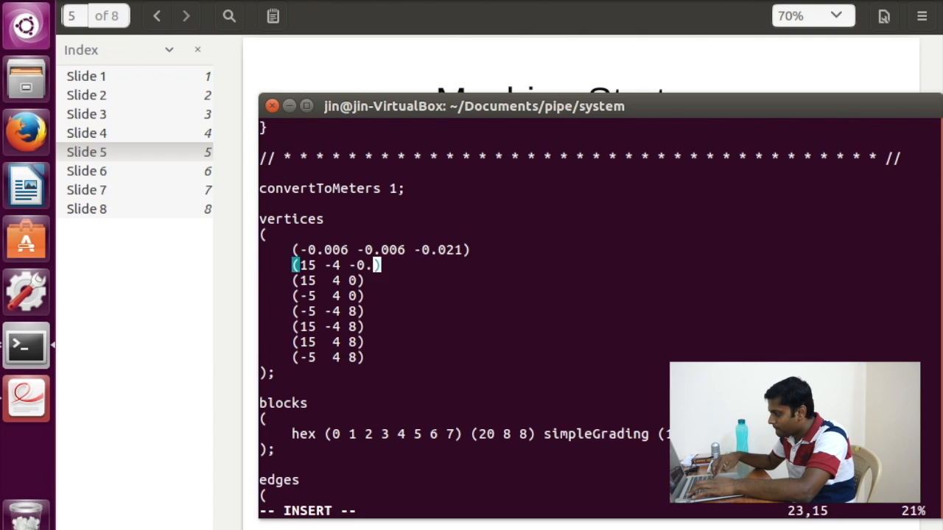
pyautogui.press('Left')
pyautogui.press('Left')
pyautogui.press('Left')
pyautogui.press('Left')
pyautogui.press('Left')
pyautogui.press('Left')
pyautogui.press('Left')
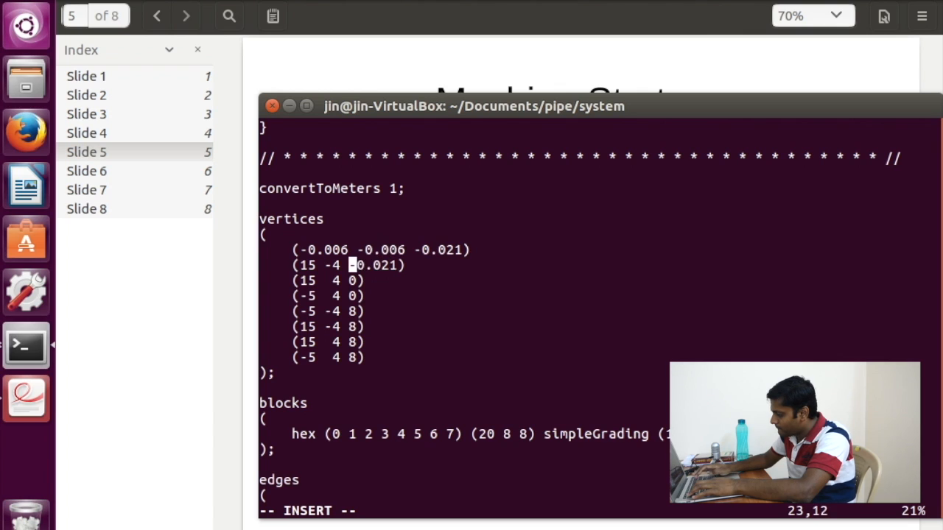
pyautogui.press('BackSpace')
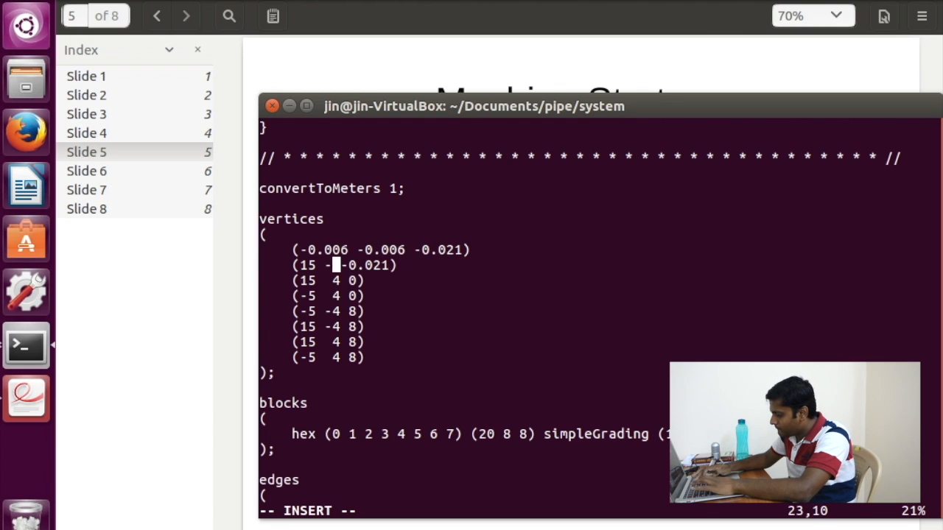
pyautogui.write('0.')
pyautogui.write('6')
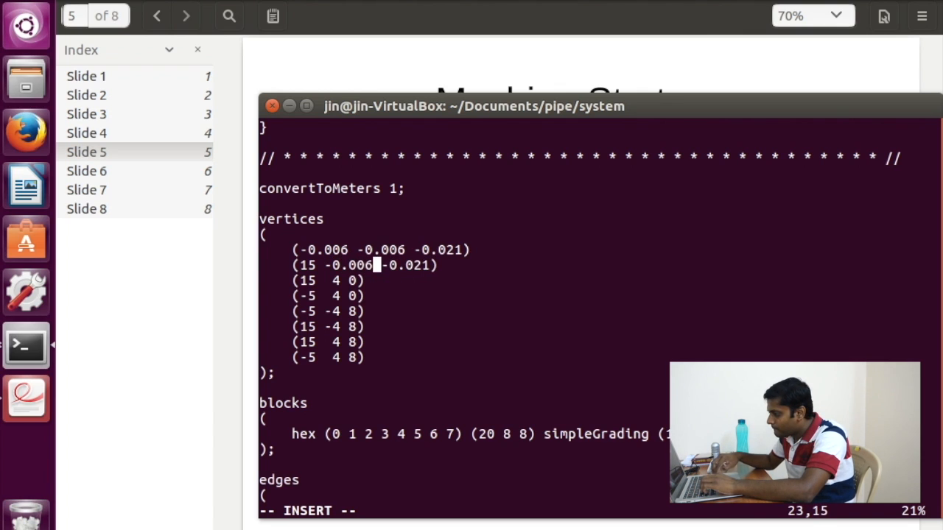
pyautogui.press('Left')
pyautogui.press('Left')
pyautogui.press('Left')
pyautogui.press('Left')
pyautogui.press('Left')
pyautogui.press('Left')
pyautogui.press('Left')
pyautogui.press('Left')
pyautogui.press('Right')
pyautogui.press('BackSpace')
pyautogui.press('BackSpace')
pyautogui.write('0.006')
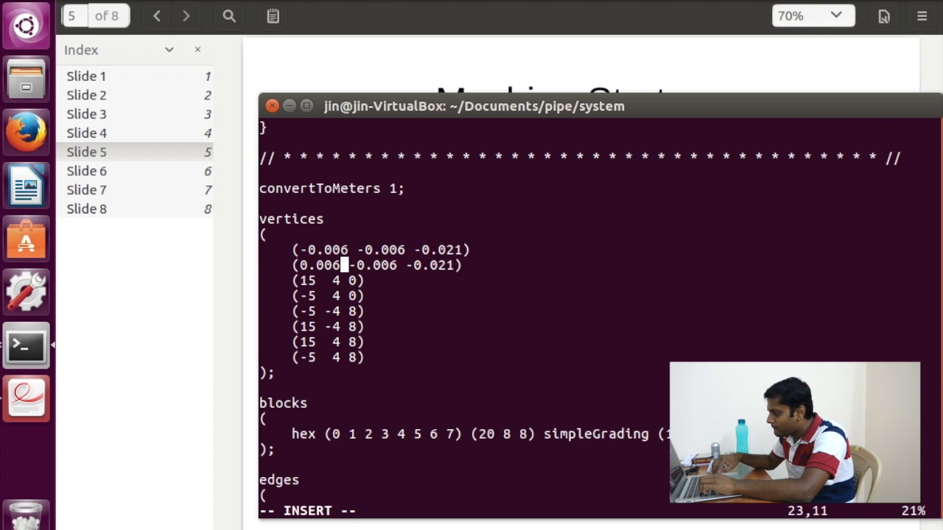
# Step: Set vertices three and four to (0.006 0.006 -0.021) and (-0.006 0.006 -0.021), and the last four to the same x-y corners with z 0.021
pyautogui.press('Down')
pyautogui.press('Left')
pyautogui.press('Left')
pyautogui.press('Left')
pyautogui.press('Left')
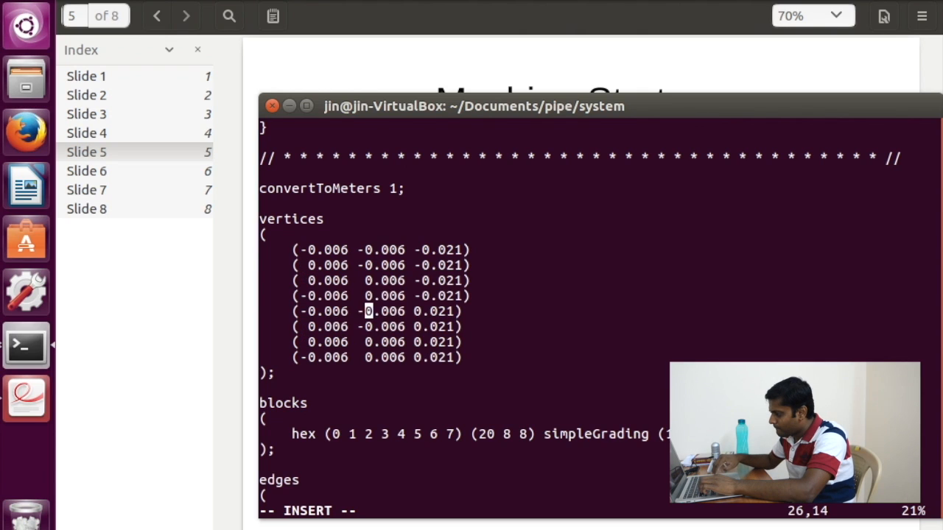
# Step: Add a leading space before the 0.021 z values of the last four vertices so the column lines up
pyautogui.press('Right')
pyautogui.press('Right')
pyautogui.press('Right')
pyautogui.press('Right')
pyautogui.press('Right')
pyautogui.press('Right')
pyautogui.press('Down')
pyautogui.press('Left')
pyautogui.press('Down')
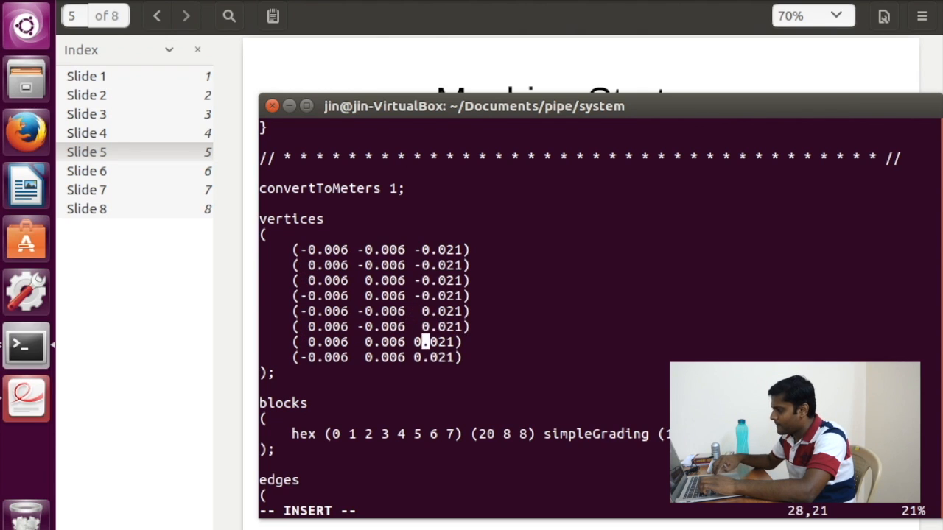
pyautogui.press('Left')
pyautogui.press('Down')
pyautogui.press('Left')
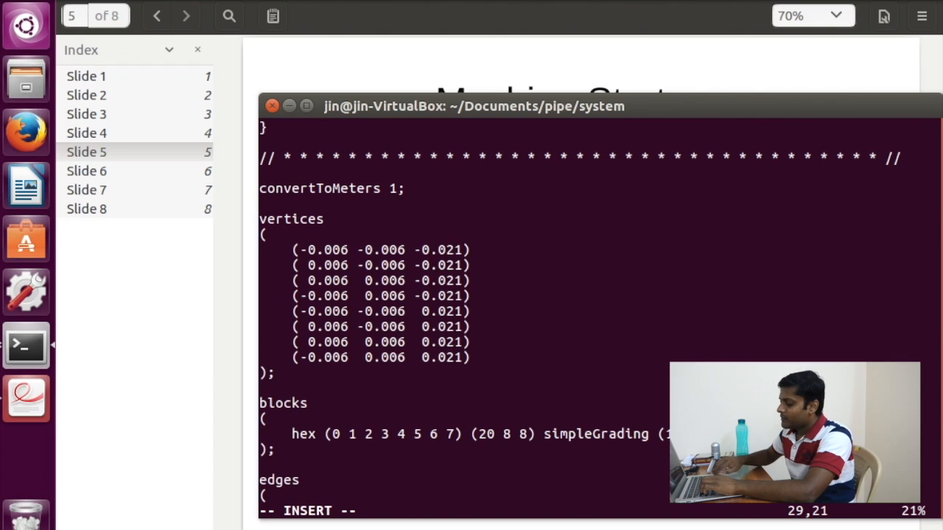
# Step: Set the cell counts of the hex block in the blocks section to (12 12 42)
pyautogui.press('Down')
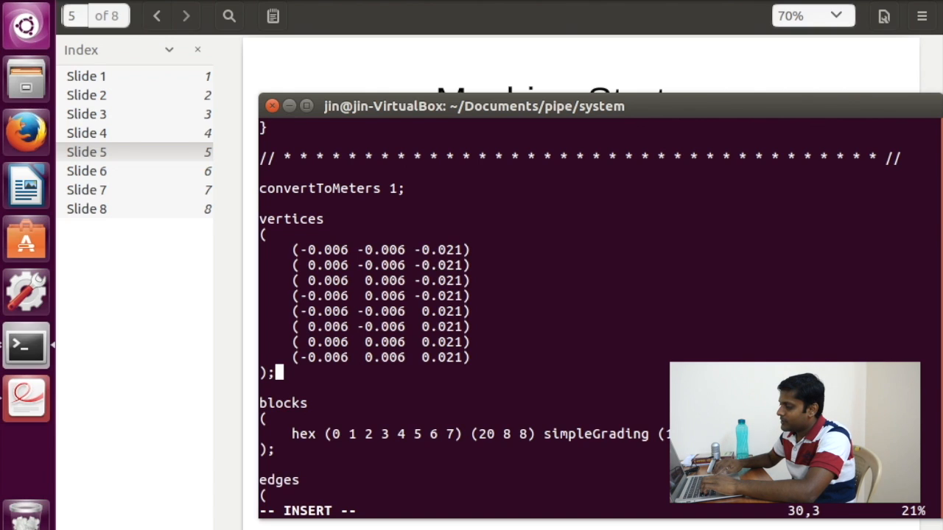
pyautogui.press('Down')
pyautogui.press('Down')
pyautogui.press('End')
pyautogui.press('Down')
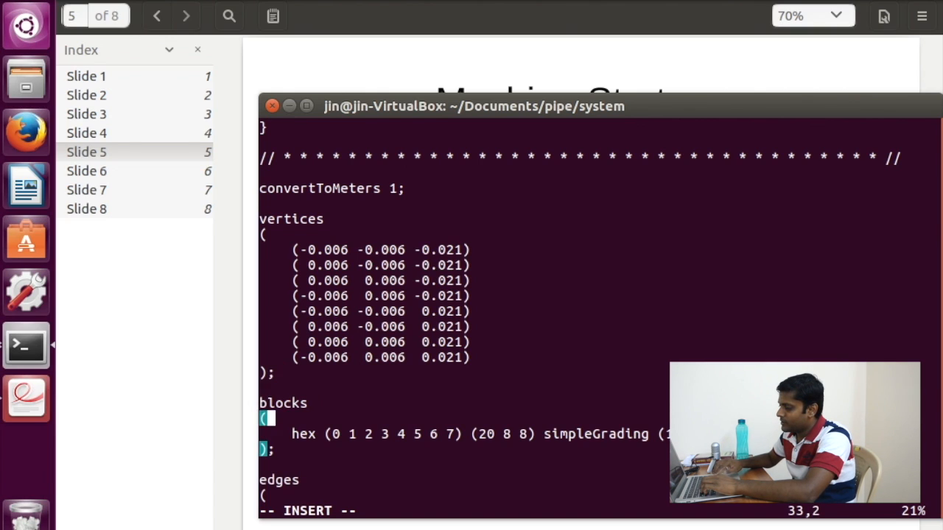
pyautogui.press('Down')
pyautogui.press('Right')
pyautogui.press('Right')
pyautogui.press('Right')
pyautogui.press('Right')
pyautogui.press('Right')
pyautogui.press('Right')
pyautogui.press('Right')
pyautogui.press('Right')
pyautogui.press('Right')
pyautogui.press('Right')
pyautogui.press('Right')
pyautogui.press('Right')
pyautogui.press('Right')
pyautogui.press('Right')
pyautogui.press('Right')
pyautogui.press('Right')
pyautogui.press('Right')
pyautogui.press('Right')
pyautogui.press('Right')
pyautogui.press('Right')
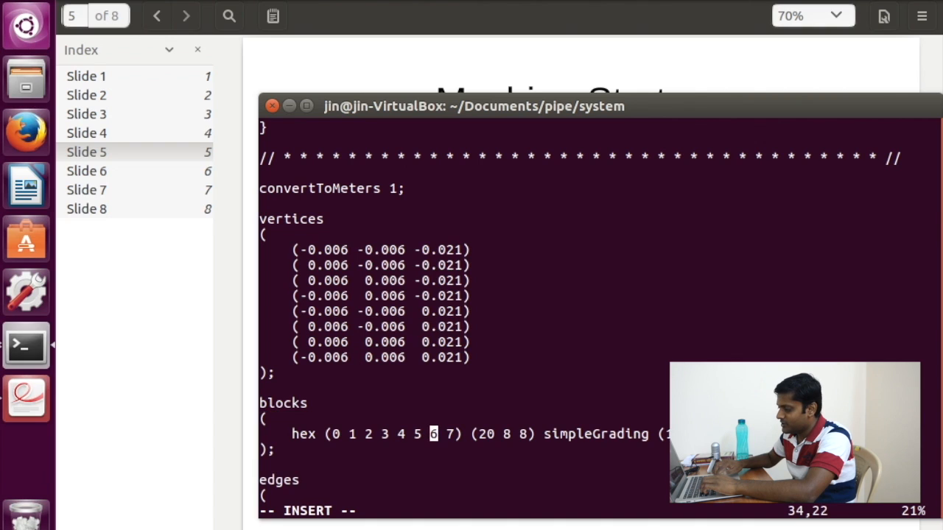
pyautogui.press('Left')
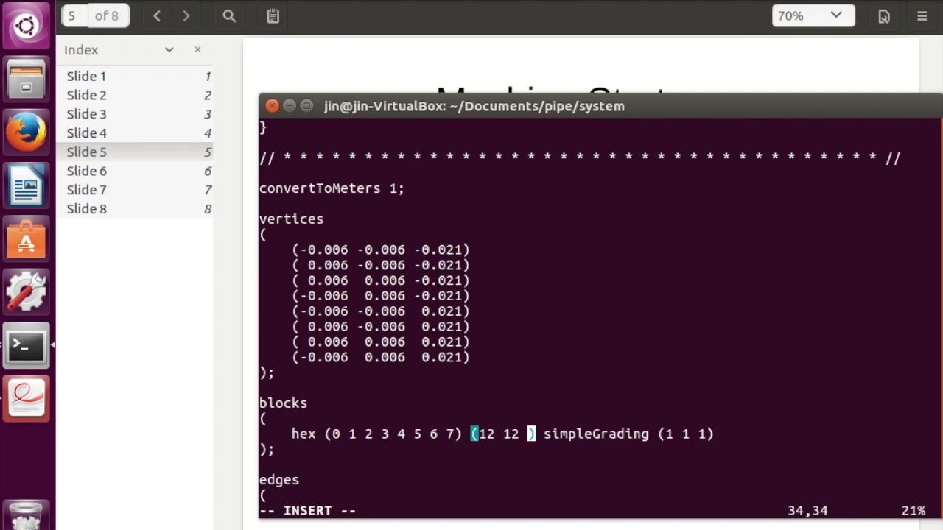
pyautogui.write('42')
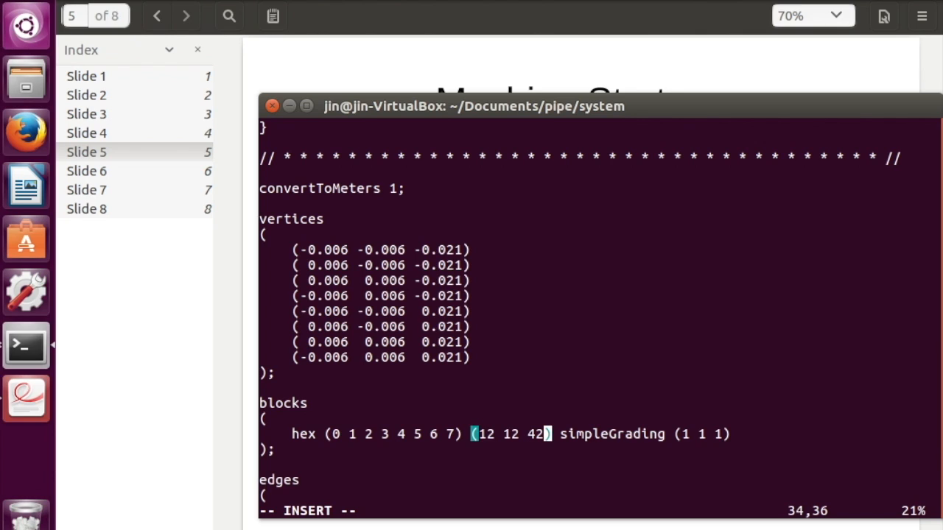
# Step: Change the hex block's cell counts to (20 20 70), then save and close blockMeshDict
pyautogui.press('Left')
pyautogui.press('Left')
pyautogui.press('Left')
pyautogui.press('Left')
pyautogui.press('Left')
pyautogui.press('Left')
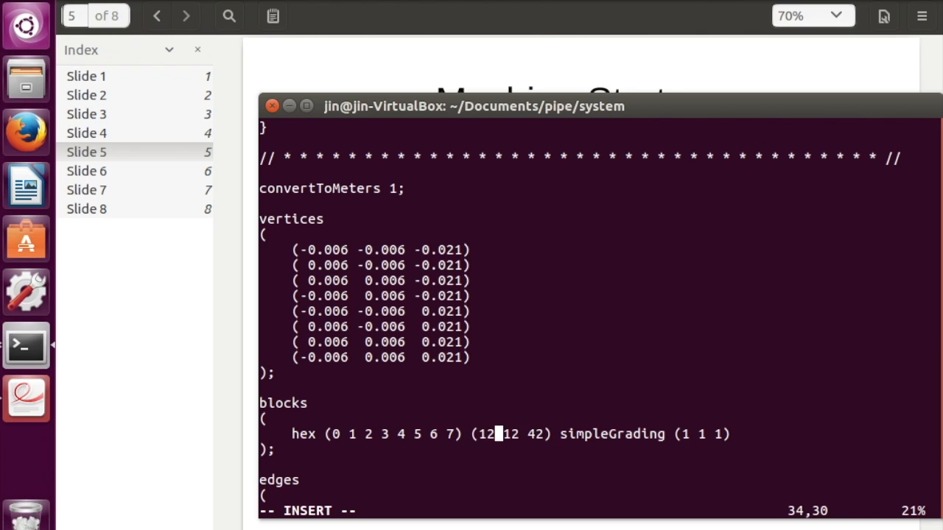
pyautogui.press('BackSpace')
pyautogui.press('BackSpace')
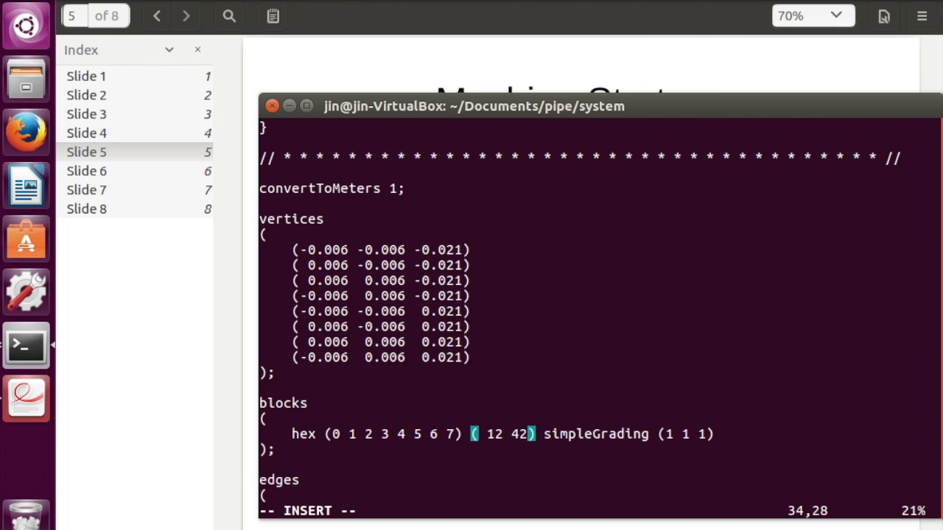
pyautogui.write('20')
pyautogui.press('Right')
pyautogui.press('Right')
pyautogui.press('Right')
pyautogui.press('BackSpace')
pyautogui.press('BackSpace')
pyautogui.write('20')
pyautogui.press('Right')
pyautogui.press('Right')
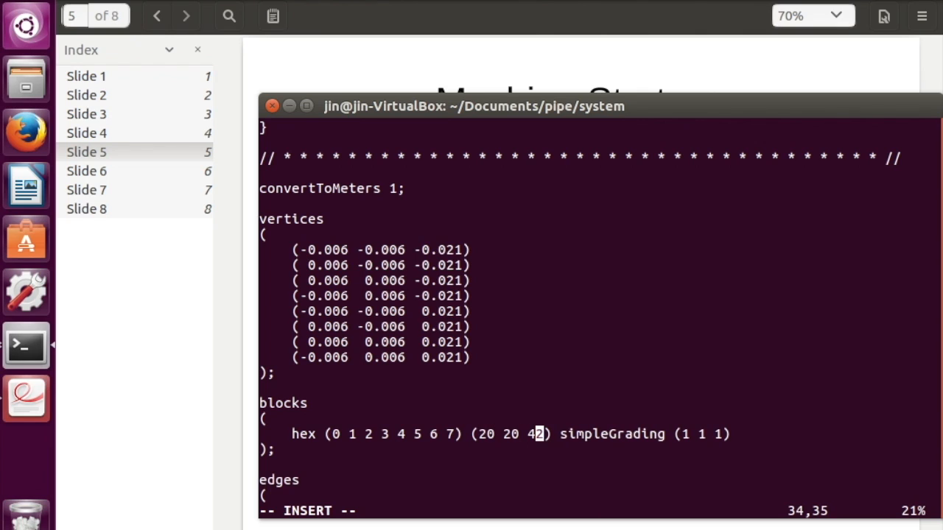
pyautogui.press('Right')
pyautogui.press('BackSpace')
pyautogui.press('BackSpace')
pyautogui.write('70')
pyautogui.press('Escape')
pyautogui.write(':x')
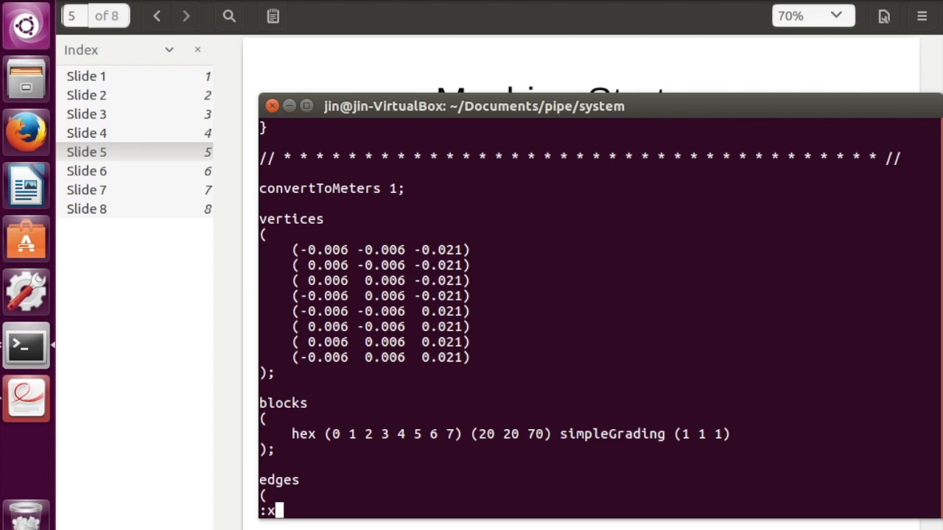
pyautogui.press('Return')
# Step: Force-remove streamLines, wallBoundedStreamLines, forceCoeffs and cuttingPlane from the system folder, listing its files before and after
pyautogui.write('ls')
pyautogui.press('Return')
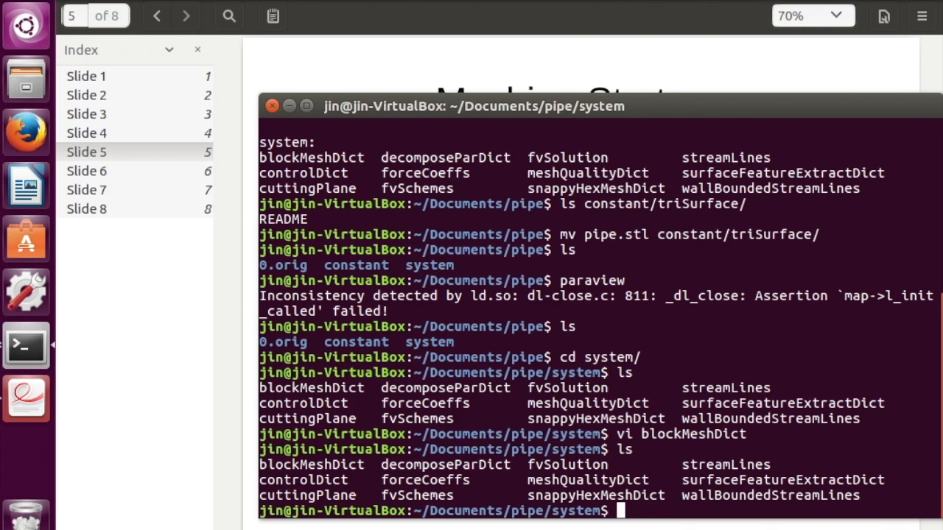
pyautogui.write('rm -f str')
pyautogui.press('Tab')
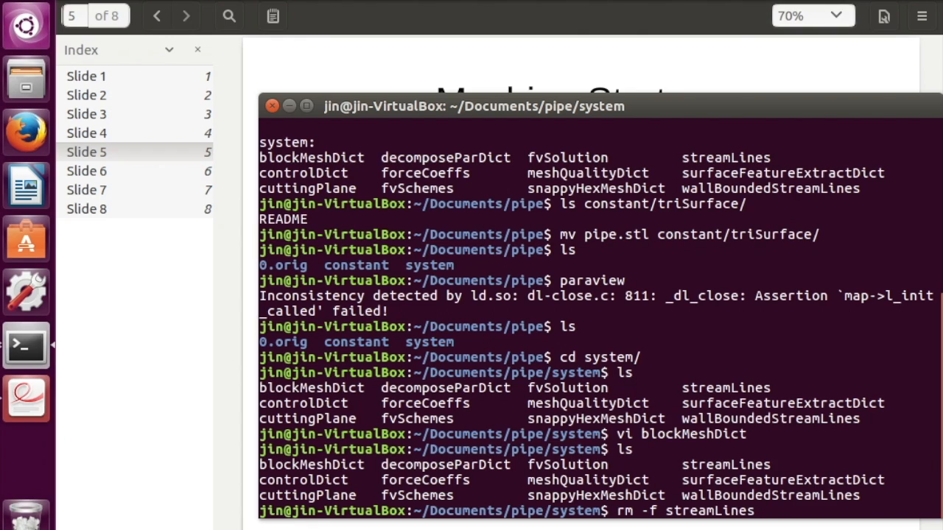
pyautogui.write('wall')
pyautogui.press('Tab')
pyautogui.write('for')
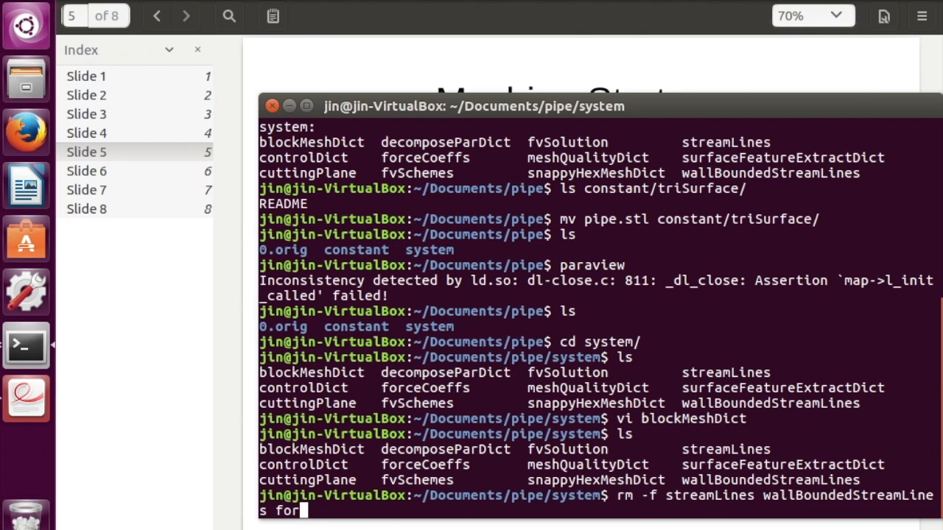
pyautogui.press('Tab')
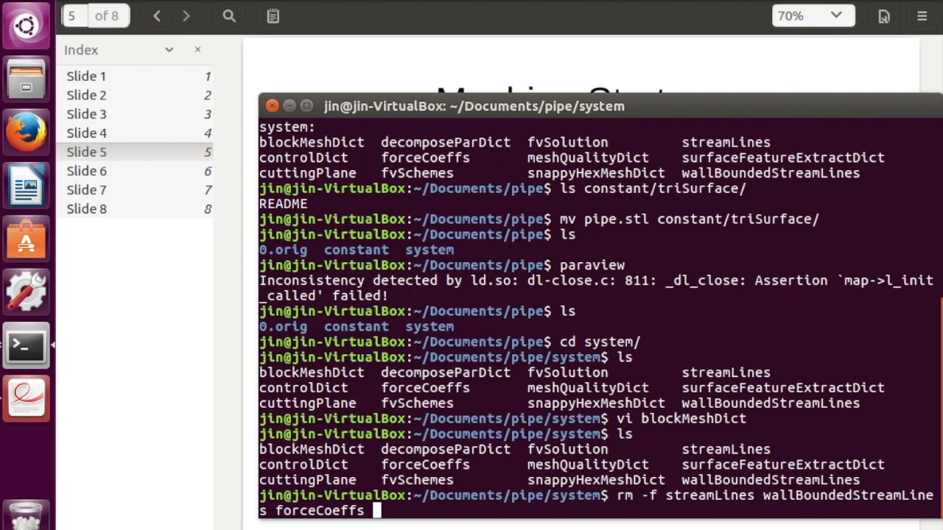
pyautogui.write('cut')
pyautogui.press('Tab')
pyautogui.press('Return')
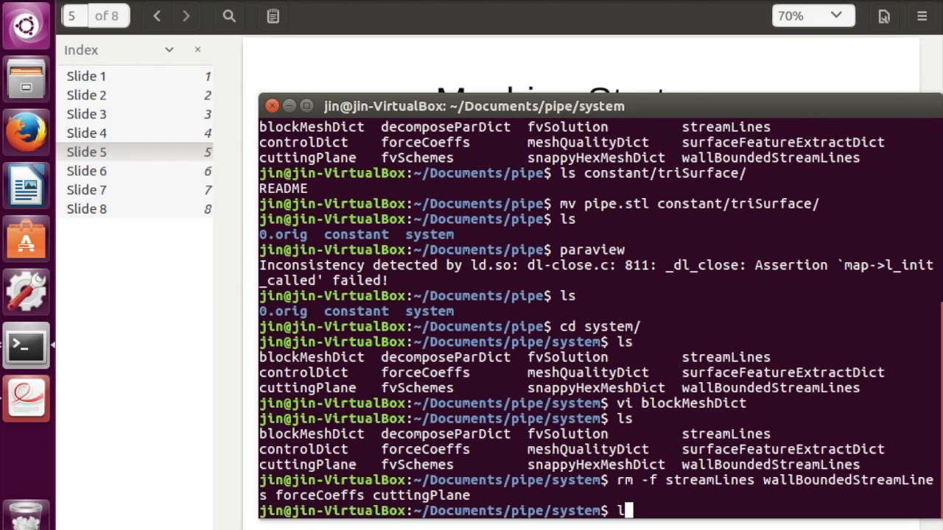
pyautogui.write('ls')
pyautogui.press('Return')
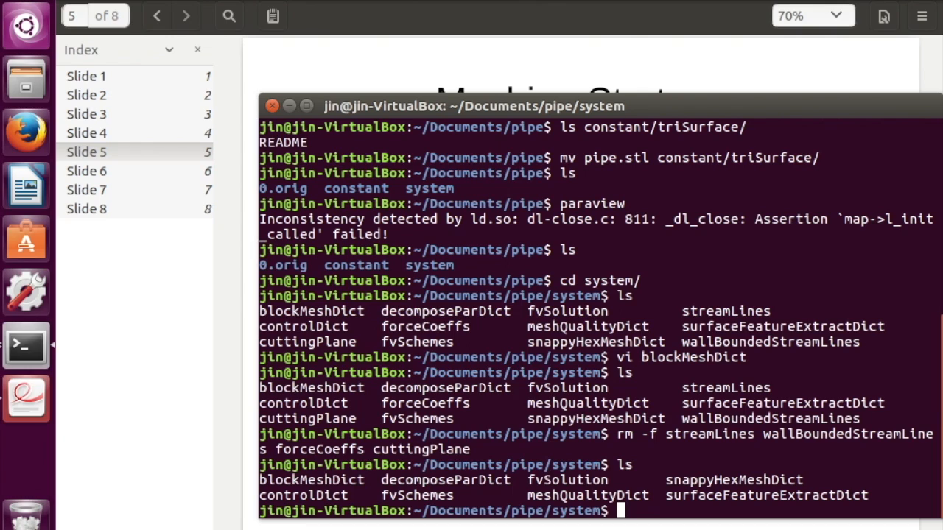
# Step: Open controlDict in vi and comment out the streamLines include in the functions block with //
pyautogui.write('vi co')
pyautogui.press('Tab')
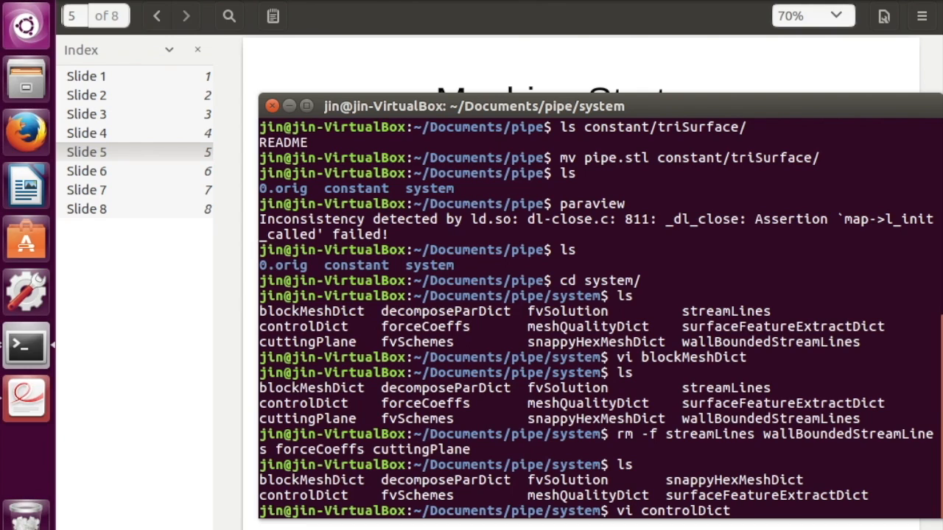
pyautogui.press('Return')
pyautogui.press('Down')
pyautogui.press('Down')
pyautogui.press('Down')
pyautogui.press('Down')
pyautogui.press('Down')
pyautogui.press('Down')
pyautogui.press('Down')
pyautogui.press('Down')
pyautogui.press('Down')
pyautogui.press('Down')
pyautogui.press('Down')
pyautogui.press('Down')
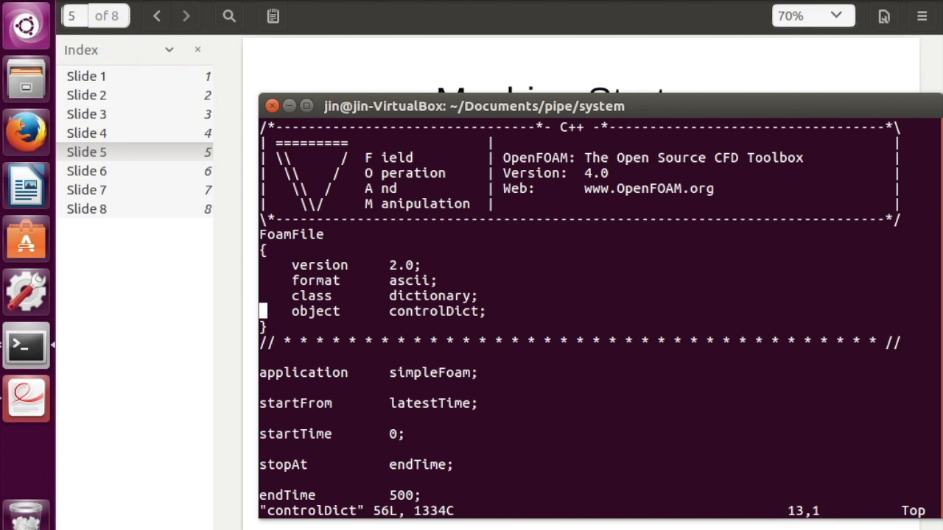
pyautogui.press('Down')
pyautogui.press('Down')
pyautogui.press('Down')
pyautogui.press('Down')
pyautogui.press('Down')
pyautogui.press('Down')
pyautogui.press('Down')
pyautogui.press('Down')
pyautogui.press('Down')
pyautogui.press('Down')
pyautogui.press('Down')
pyautogui.press('Down')
pyautogui.press('Down')
pyautogui.press('Down')
pyautogui.press('Down')
pyautogui.press('Down')
pyautogui.press('Down')
pyautogui.press('Down')
pyautogui.press('Down')
pyautogui.press('Down')
pyautogui.press('Up')
pyautogui.press('Up')
pyautogui.press('Up')
pyautogui.press('Up')
pyautogui.press('Up')
pyautogui.press('Up')
pyautogui.press('Up')
pyautogui.press('Up')
pyautogui.press('Down')
pyautogui.write('i')
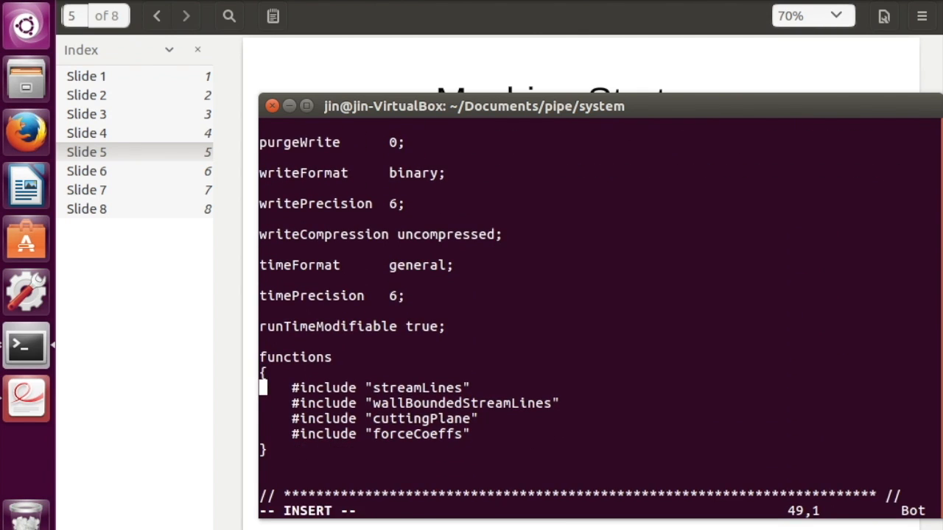
pyautogui.write('//')
# Step: Comment out the wallBoundedStreamLines, cuttingPlane and forceCoeffs includes with //, then save and close controlDict
pyautogui.press('Down')
pyautogui.press('Left')
pyautogui.press('Left')
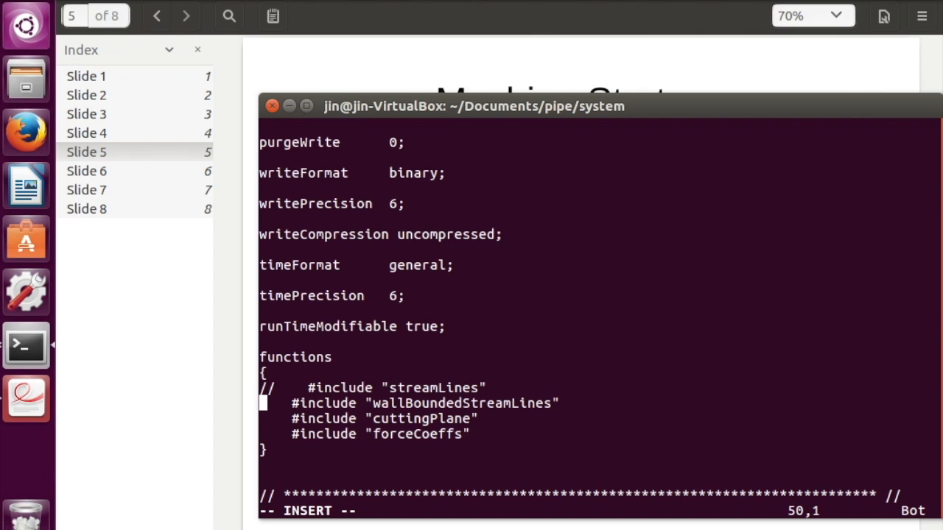
pyautogui.write('//')
pyautogui.press('Down')
pyautogui.press('Left')
pyautogui.press('Left')
pyautogui.write('//')
pyautogui.press('Down')
pyautogui.press('Left')
pyautogui.press('Left')
pyautogui.write('//')
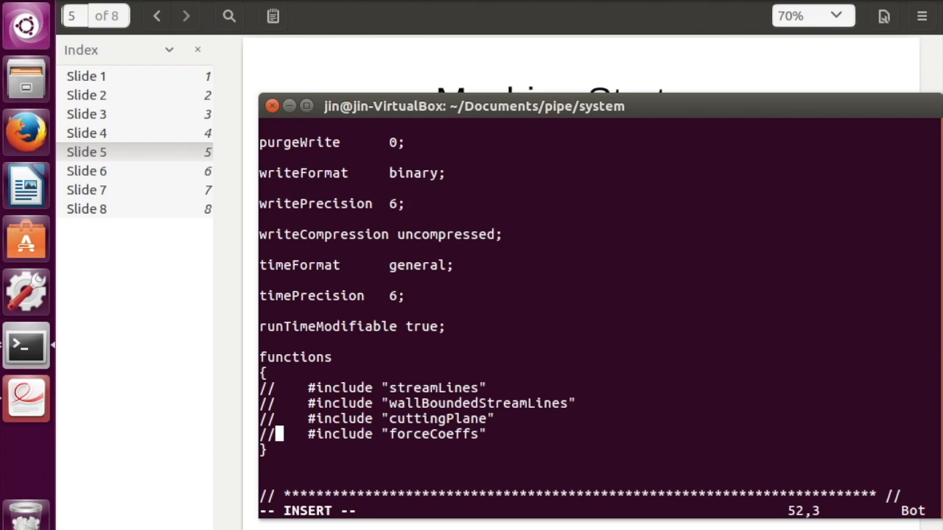
pyautogui.press('Escape')
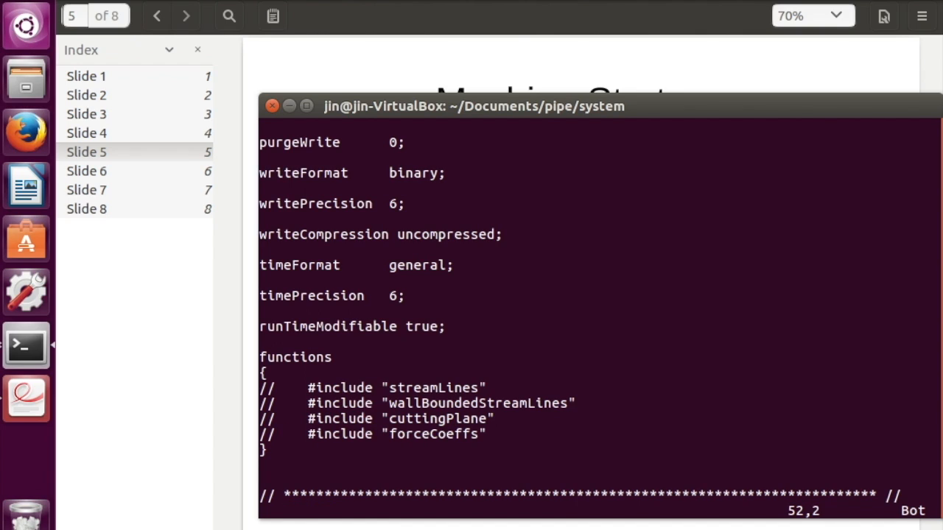
pyautogui.write(':x')
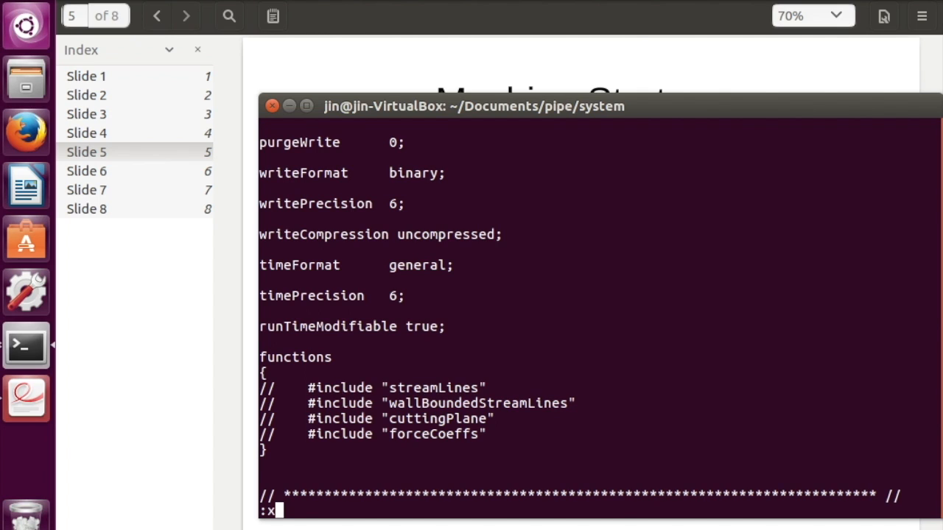
pyautogui.press('Return')
# Step: Go back up to the pipe case folder, list its contents and run blockMesh
pyautogui.write('ls')
pyautogui.press('Return')
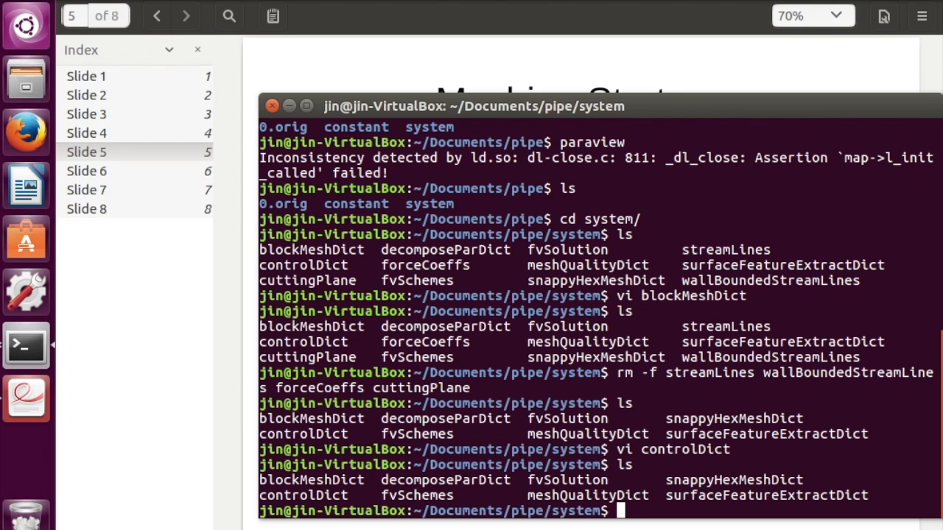
pyautogui.write('cd ..')
pyautogui.press('Return')
pyautogui.write('ls')
pyautogui.press('Return')
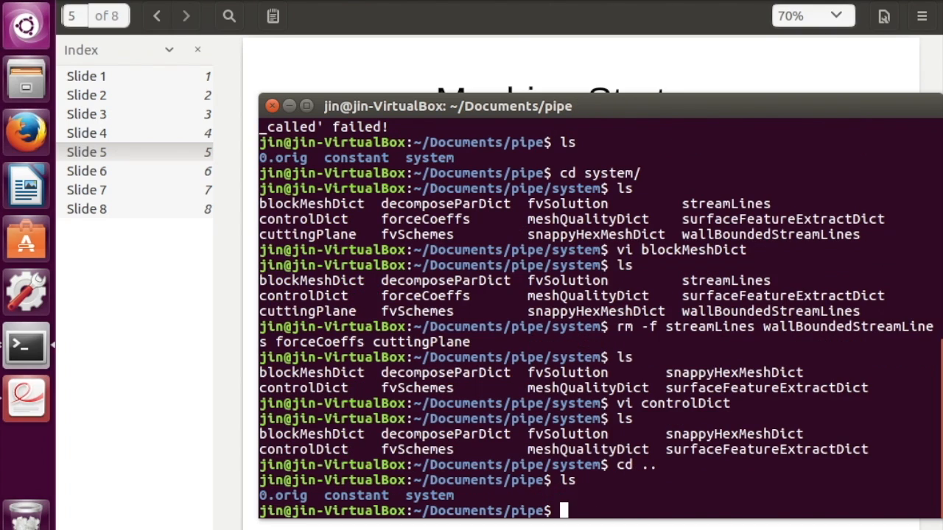
pyautogui.write('blockMesh')
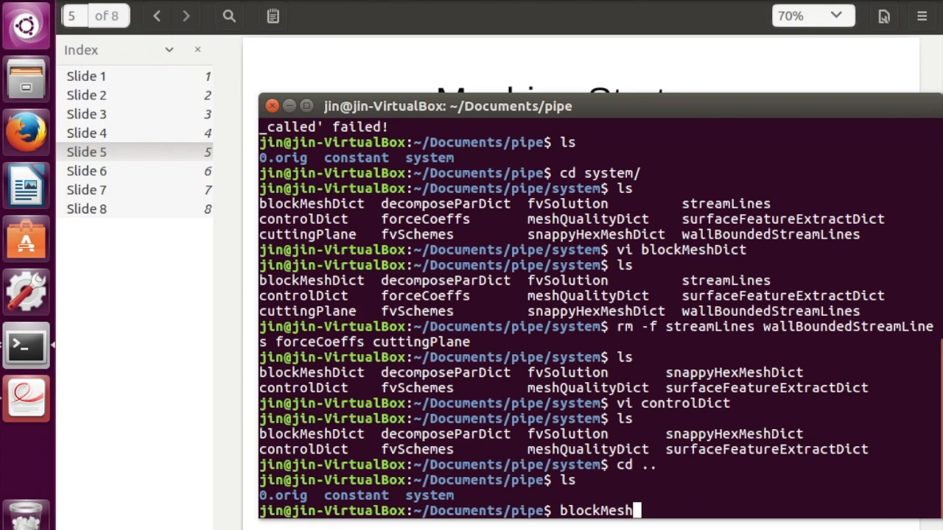
pyautogui.press('Return')
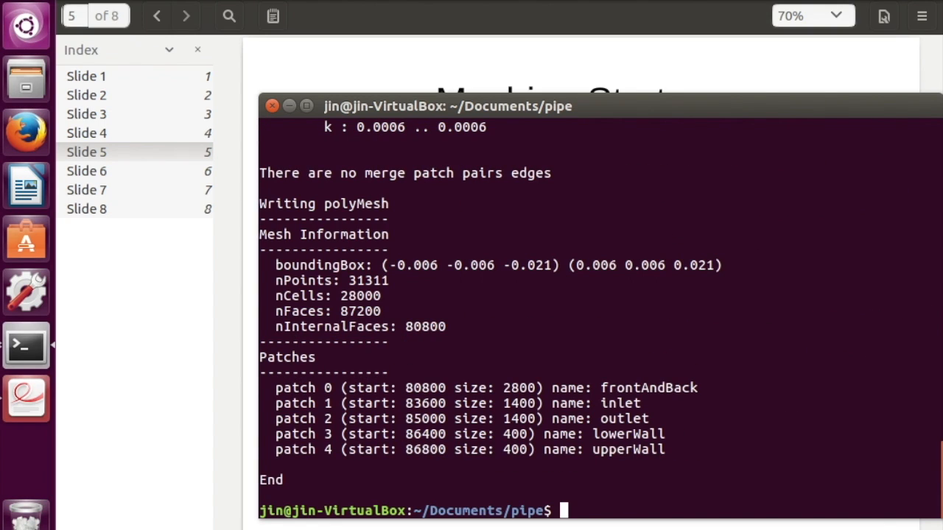
# Step: Launch paraFoam for the pipe case and load the pipe.OpenFOAM mesh into the view
pyautogui.write('paraFoam')
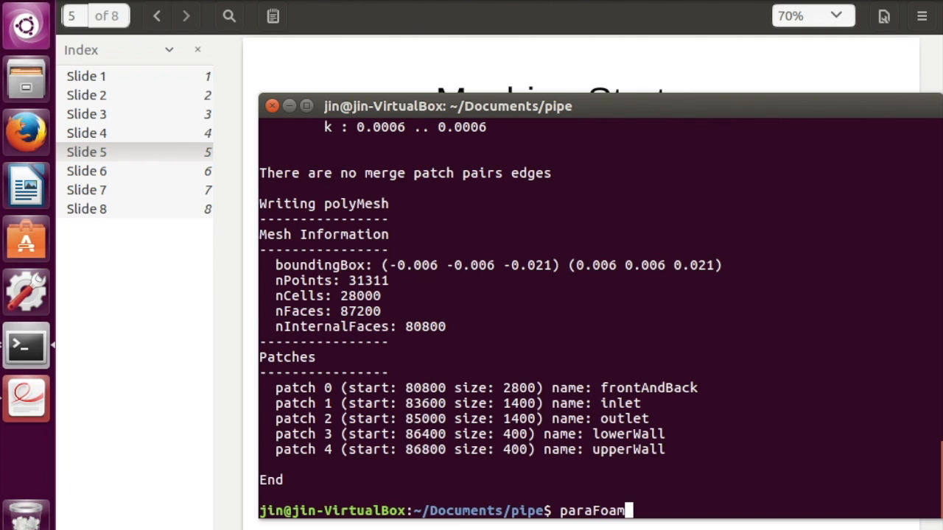
pyautogui.press('Return')
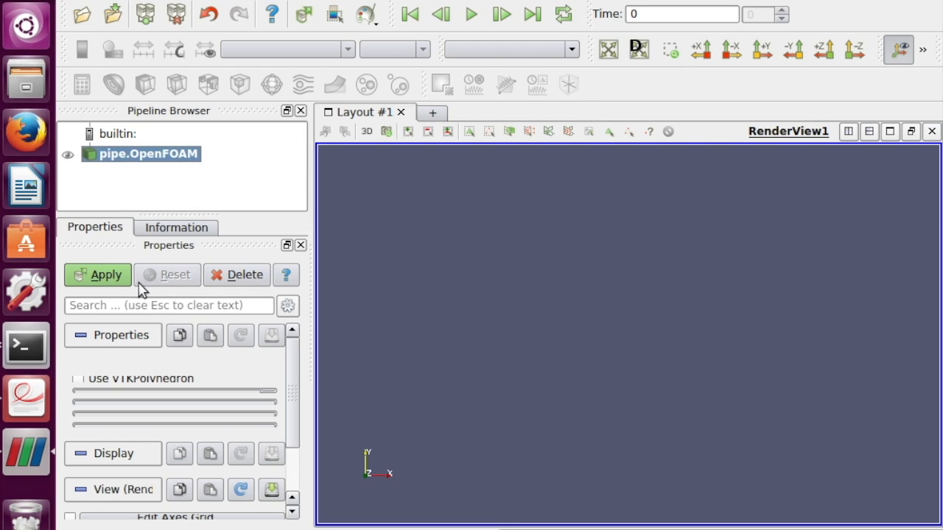
pyautogui.click(105, 277)
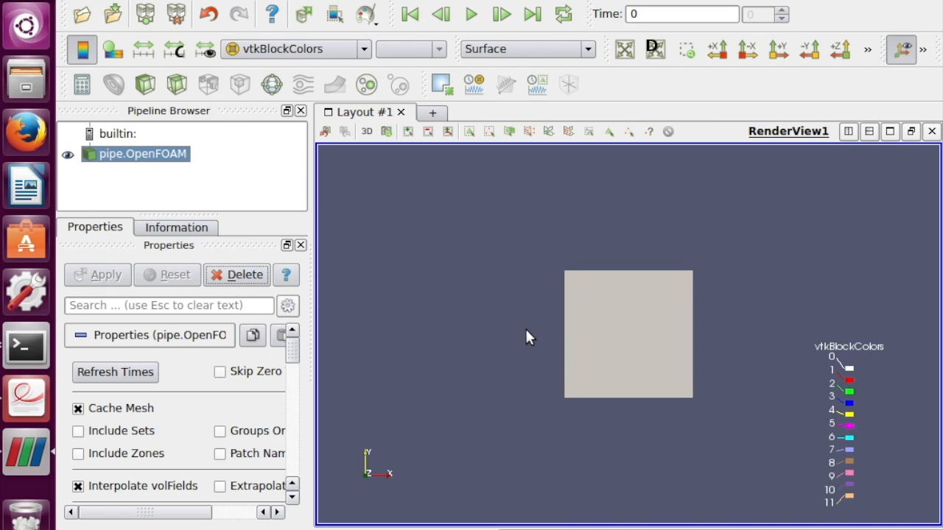
# Step: Display the block mesh as Wireframe and view it at an angle
pyautogui.moveTo(526, 338); pyautogui.dragTo(501, 349)
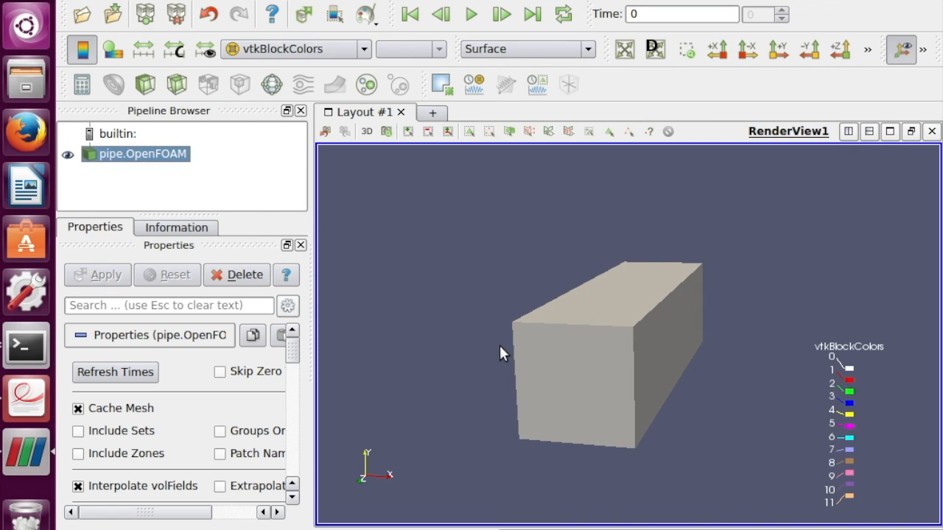
pyautogui.click(486, 51)
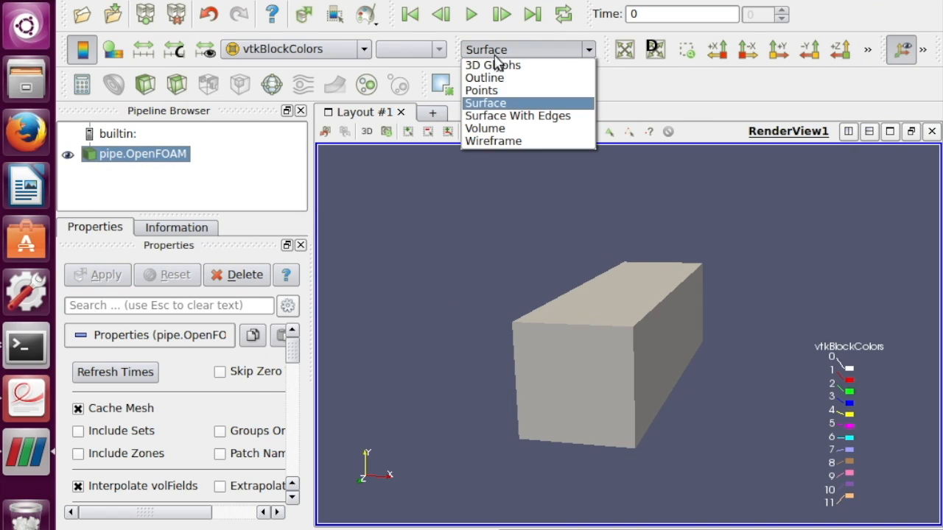
pyautogui.click(504, 120)
pyautogui.click(455, 234)
pyautogui.moveTo(454, 234); pyautogui.dragTo(413, 258)
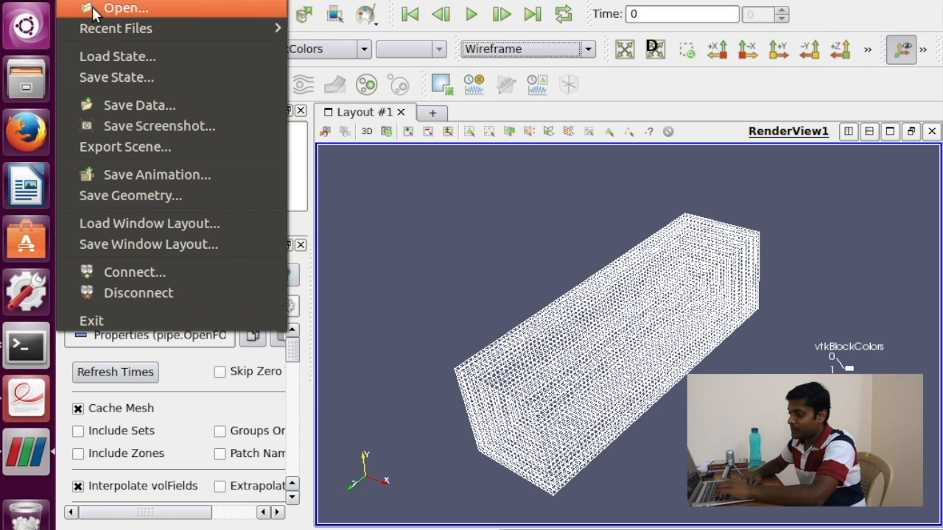
# Step: Open pipe.stl from the case's constant/triSurface folder alongside the block mesh
pyautogui.click(94, 8)
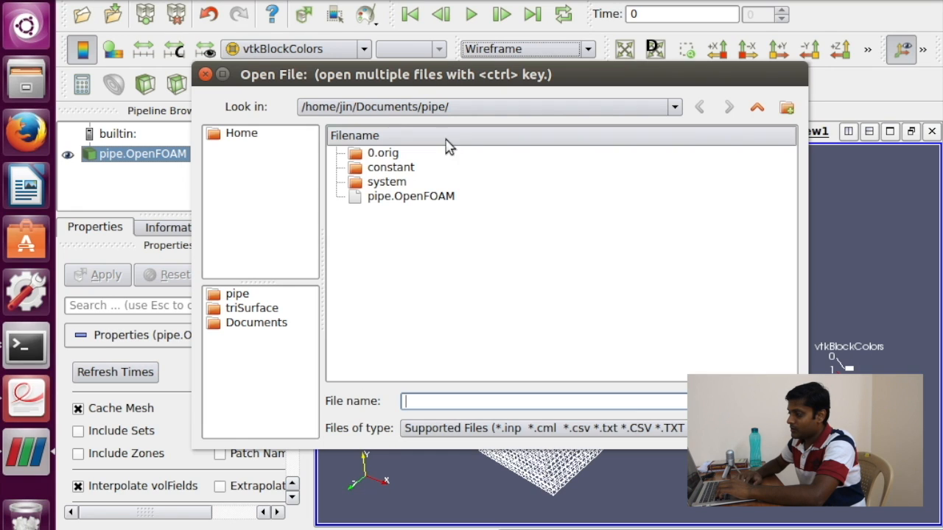
pyautogui.doubleClick(391, 169)
pyautogui.doubleClick(390, 170)
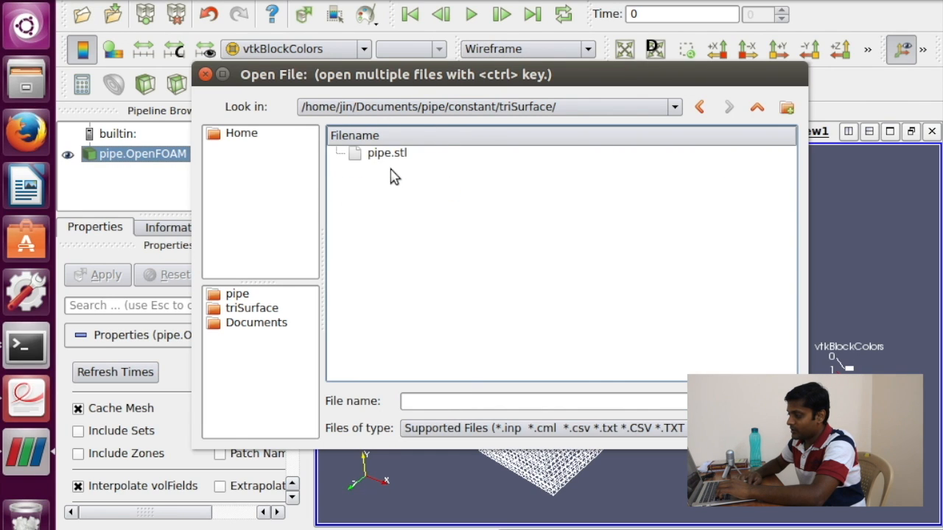
pyautogui.click(388, 155)
pyautogui.press('Return')
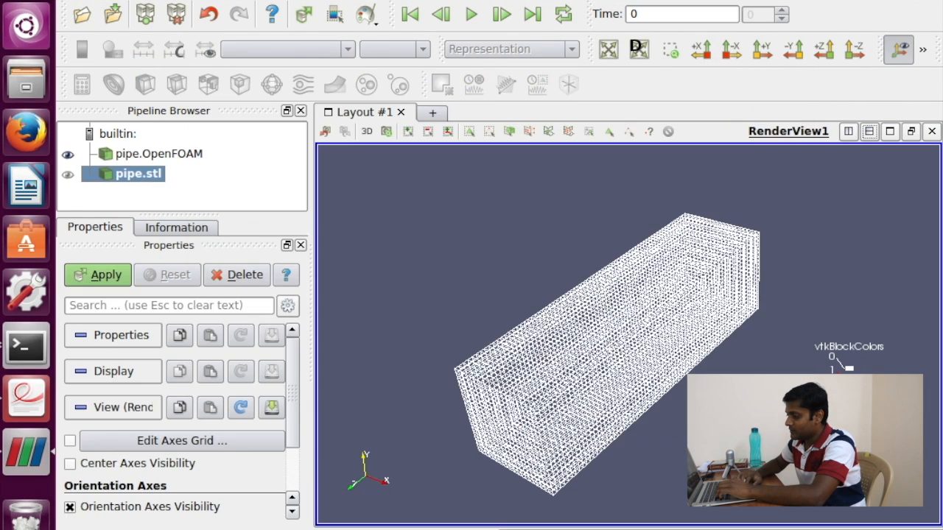
# Step: Load pipe.stl into the view to check its fit inside the block mesh, and close ParaView
pyautogui.click(103, 276)
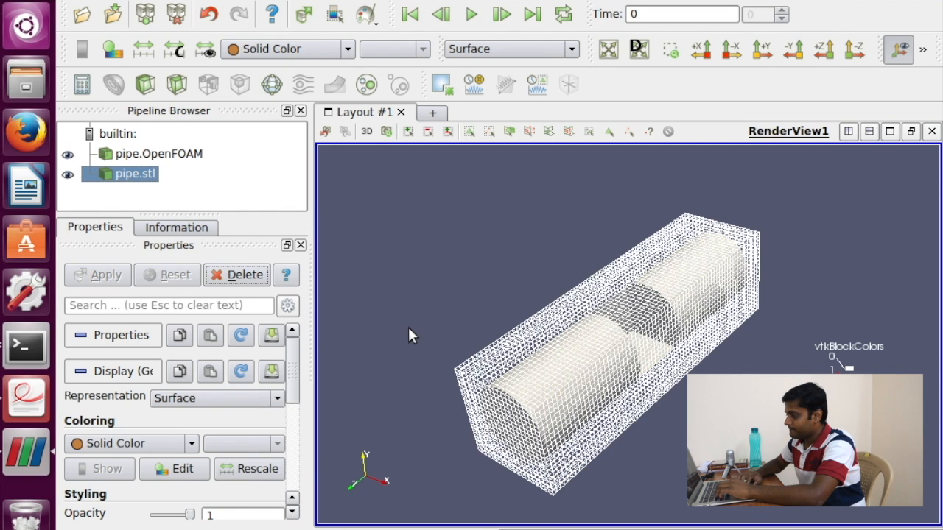
pyautogui.moveTo(419, 296)
pyautogui.mouseDown()
pyautogui.moveTo(408, 254)
pyautogui.moveTo(383, 252)
pyautogui.moveTo(351, 267)
pyautogui.moveTo(368, 299)
pyautogui.moveTo(397, 315)
pyautogui.moveTo(464, 308)
pyautogui.moveTo(415, 321)
pyautogui.moveTo(415, 301)
pyautogui.mouseUp()
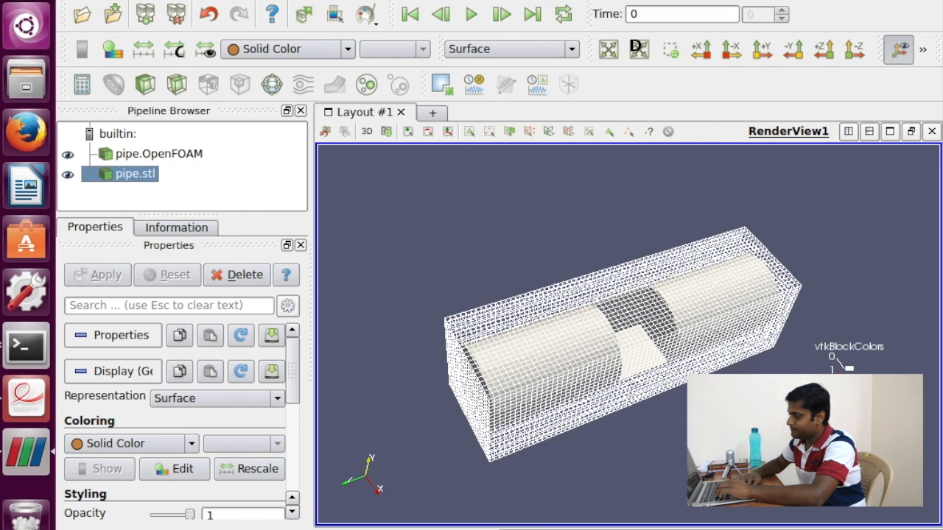
pyautogui.hotkey('ctrl', 'q')
# Step: List the case folder and copy *let.stl from ../pptry/constant/triSurface/ into the pipe case's constant/triSurface/ folder
pyautogui.write('ls')
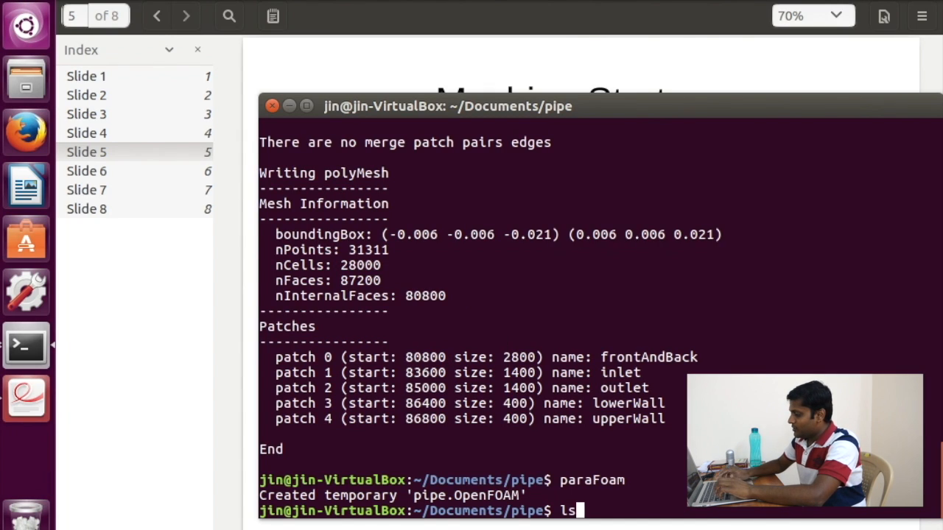
pyautogui.press('Return')
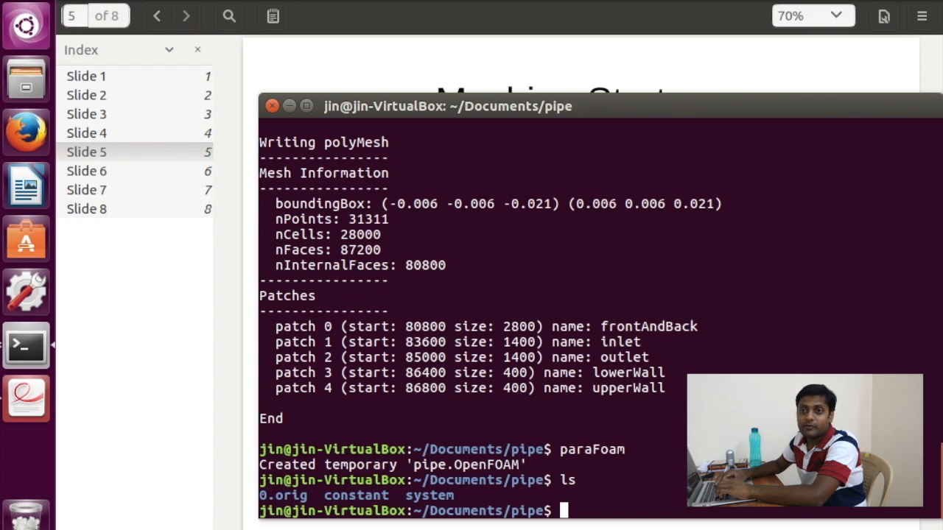
pyautogui.write('cp .')
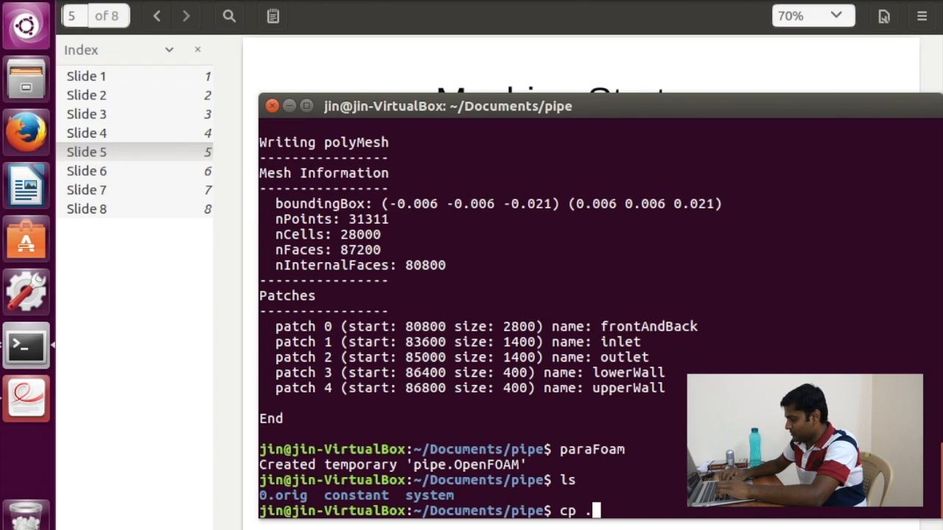
pyautogui.write('./pp')
pyautogui.press('Tab')
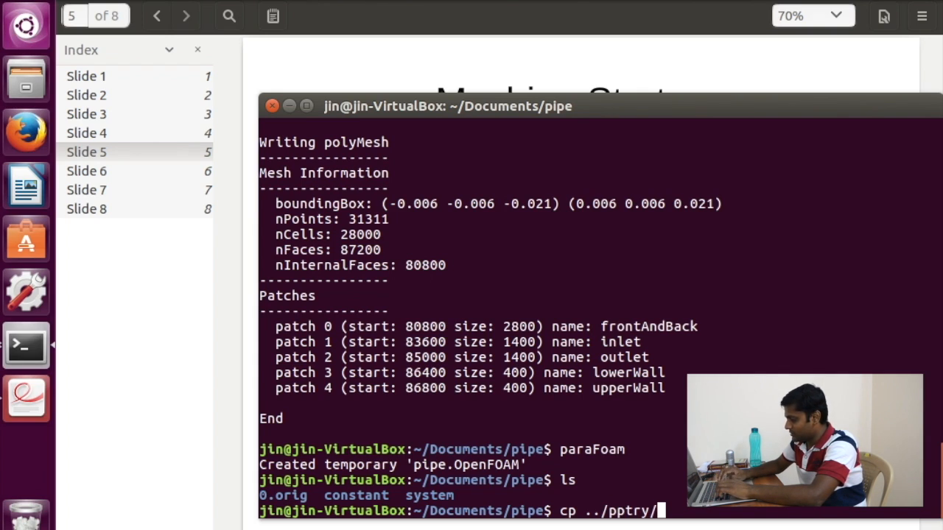
pyautogui.write('con')
pyautogui.press('Tab')
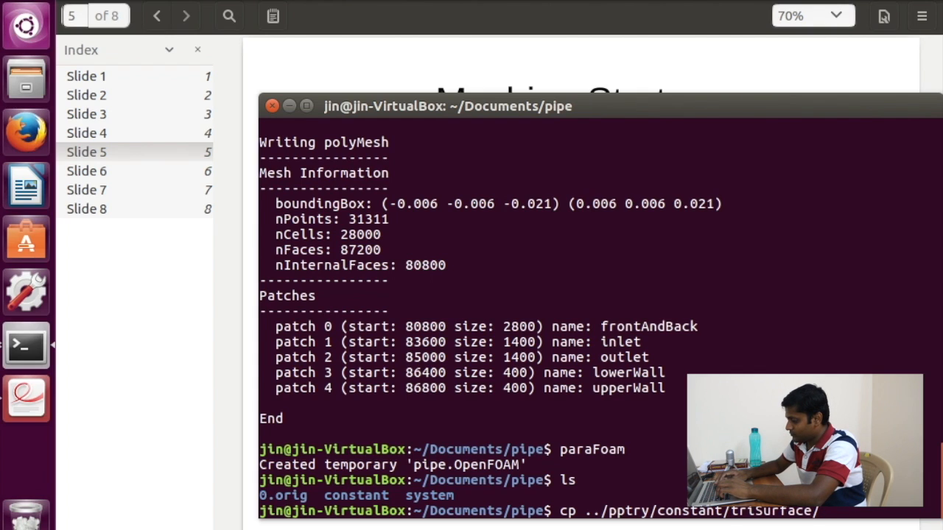
pyautogui.write('*let.stl constant/')
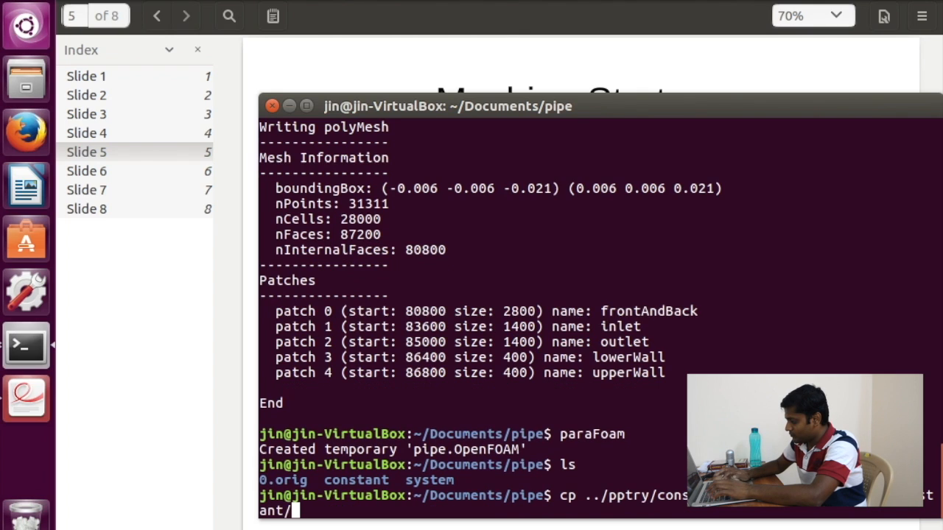
pyautogui.write('tr')
pyautogui.press('Tab')
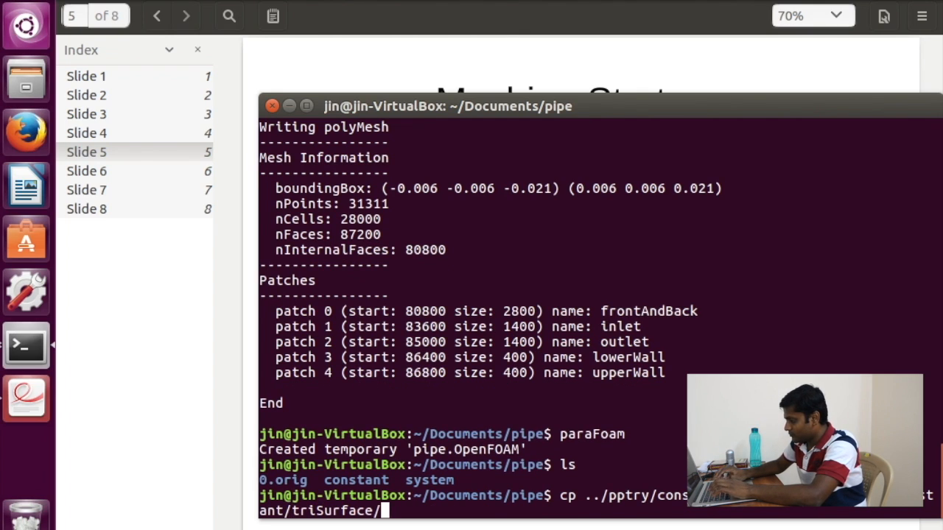
pyautogui.press('Return')
# Step: List the contents of constant/triSurface/ to check the copied STL files
pyautogui.write('ls c')
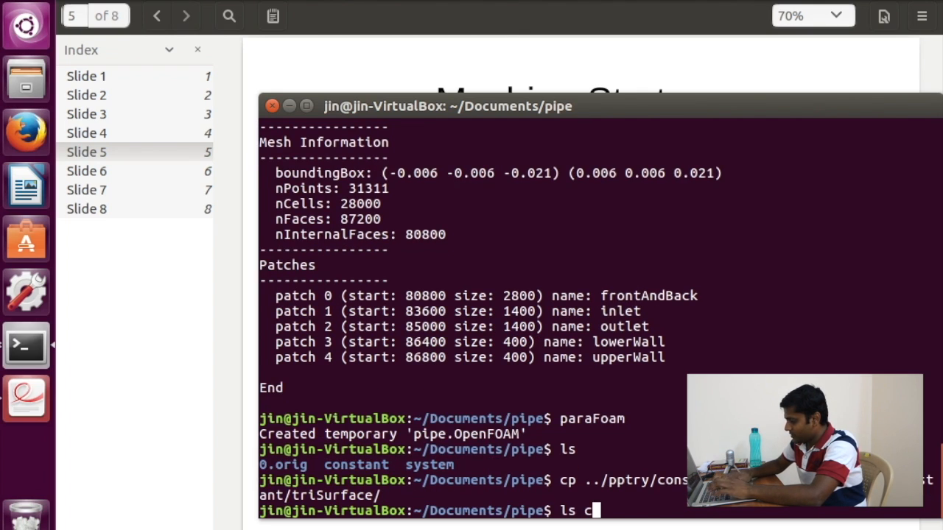
pyautogui.write('onstant/tri')
pyautogui.press('Tab')
pyautogui.press('Return')
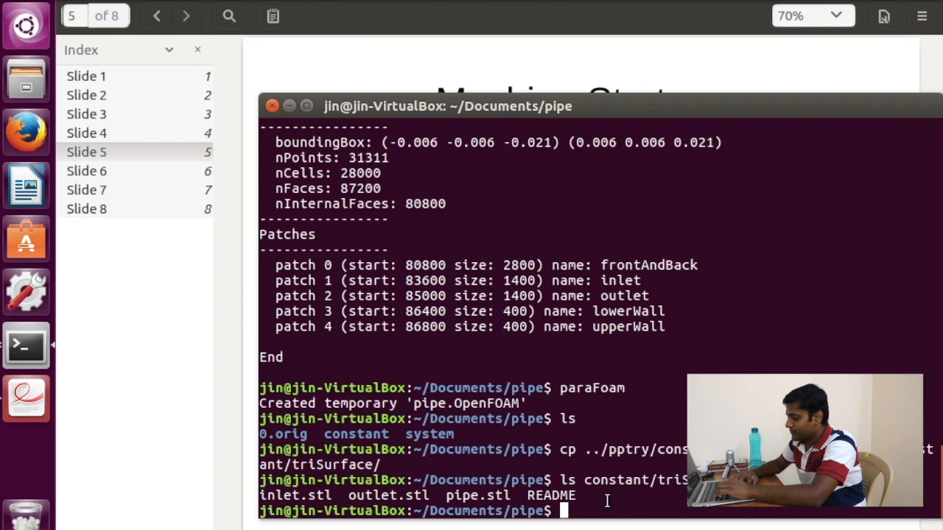
# Step: Launch paraview from the pipe case folder
pyautogui.write('para')
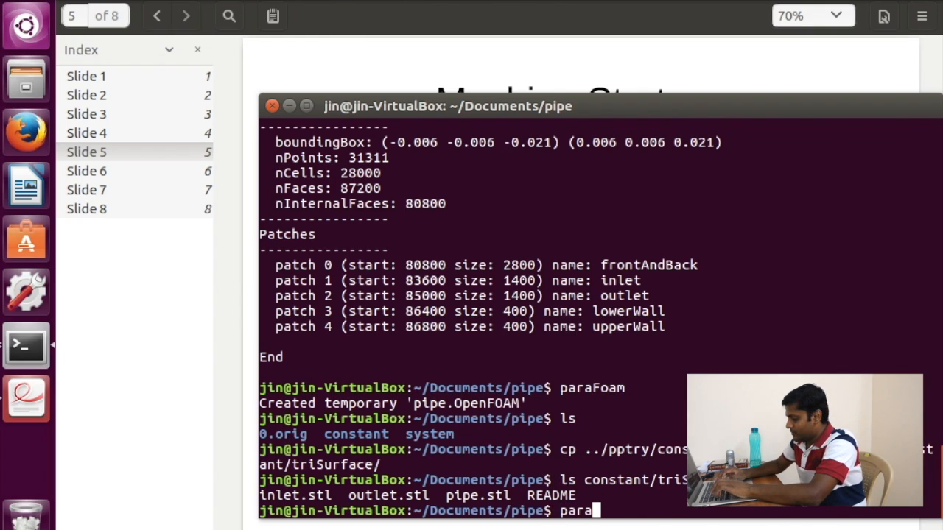
pyautogui.write('view')
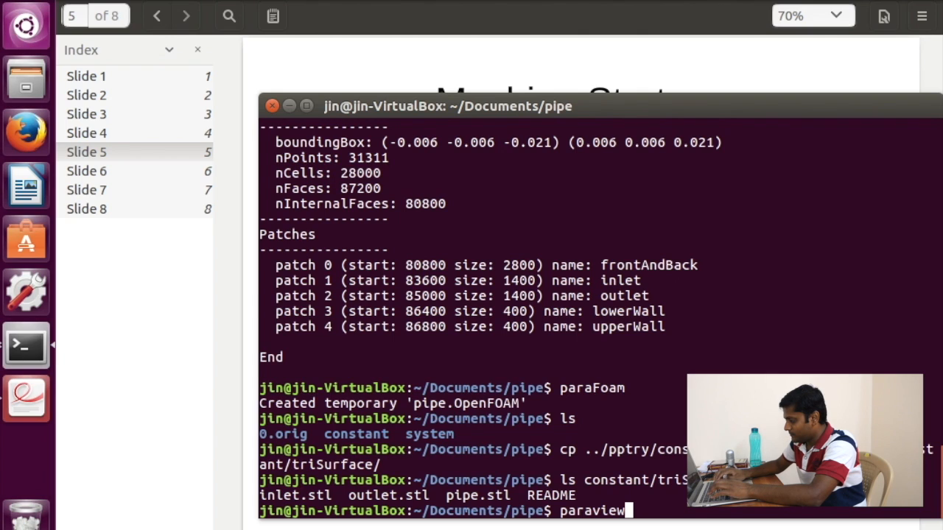
pyautogui.press('Return')
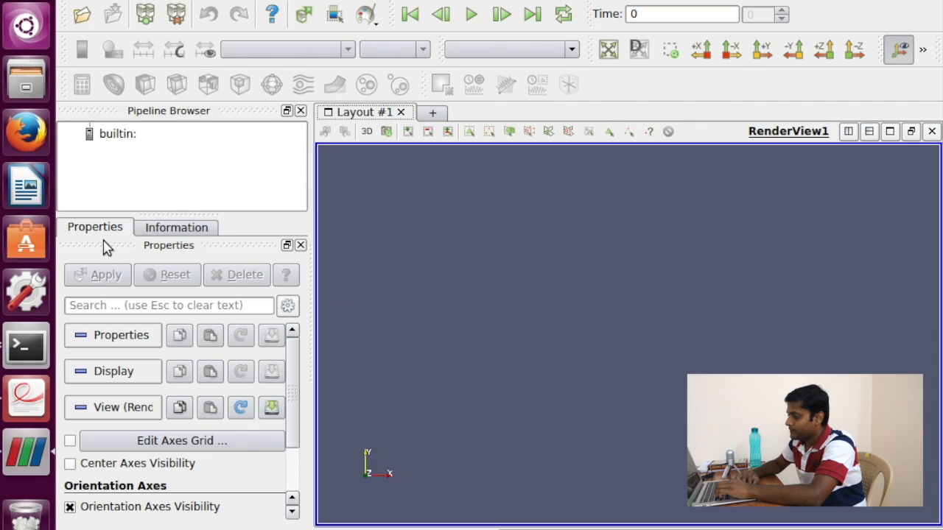
# Step: Open inlet.stl, outlet.stl and pipe.stl from constant/triSurface and load them all into the view
pyautogui.click(82, 14)
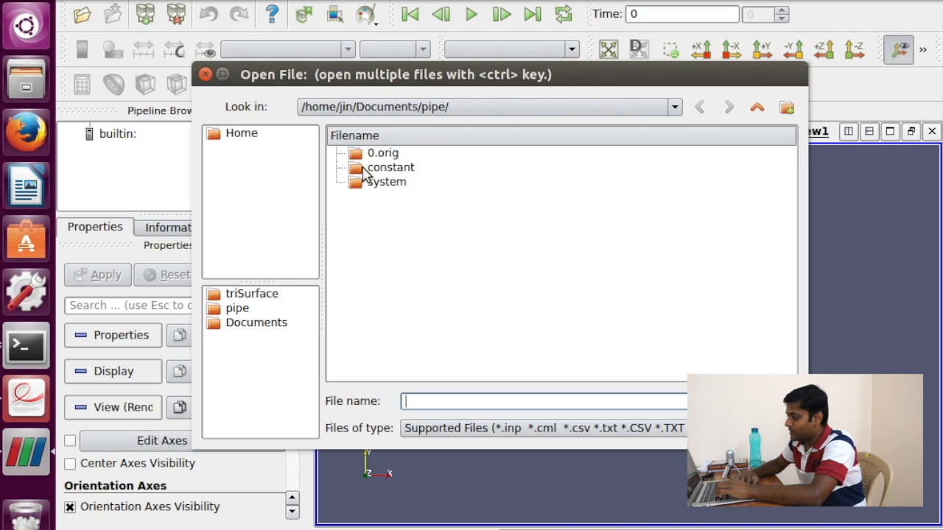
pyautogui.doubleClick(391, 168)
pyautogui.doubleClick(387, 171)
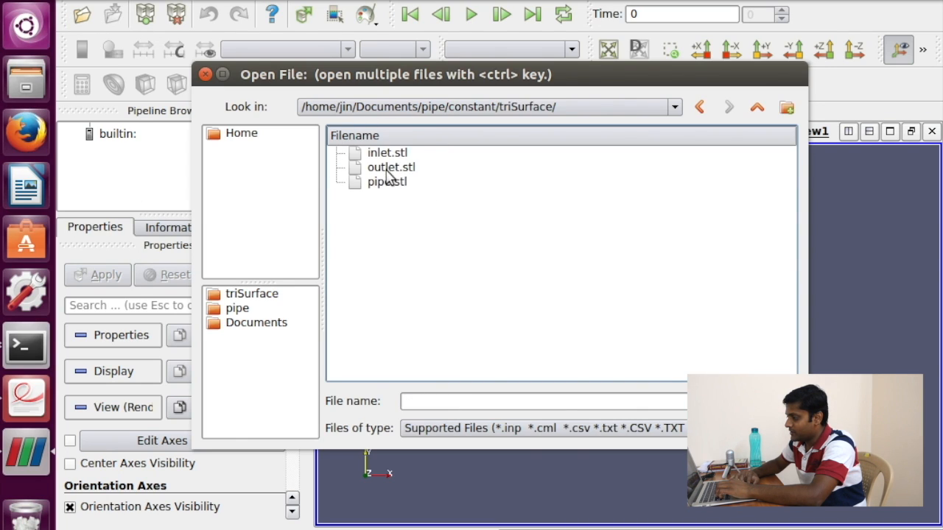
pyautogui.click(387, 157)
pyautogui.keyDown('shift'); pyautogui.click(388, 183); pyautogui.keyUp('shift')
pyautogui.click(772, 398)
pyautogui.click(100, 284)
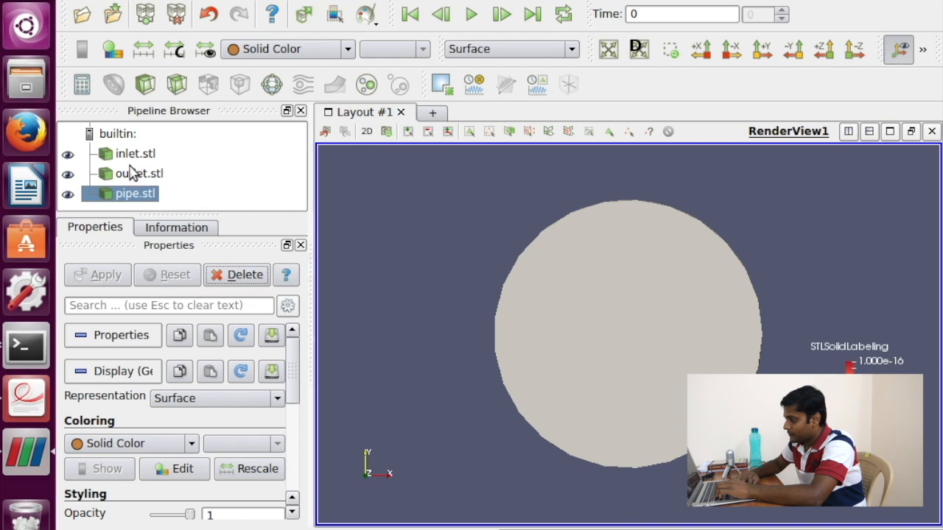
# Step: Display pipe.stl as Wireframe and fit all surfaces in an angled view
pyautogui.click(493, 50)
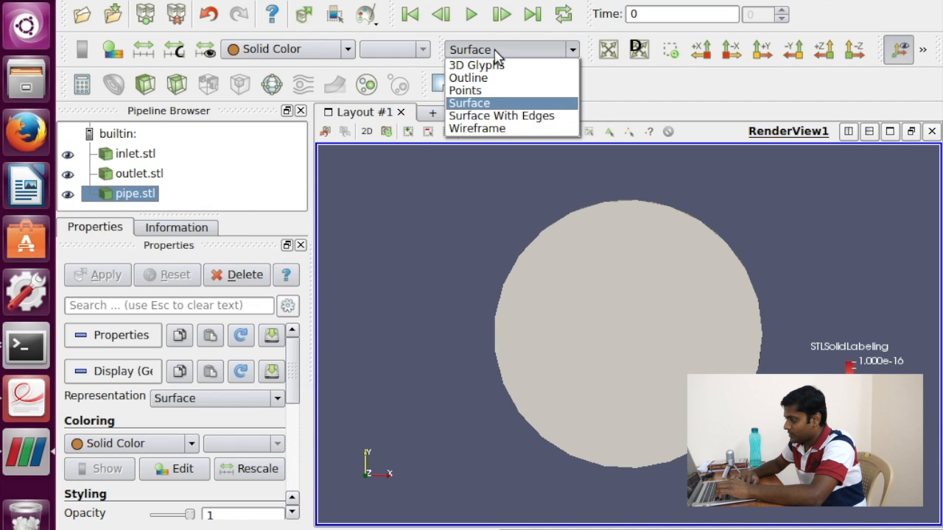
pyautogui.click(492, 129)
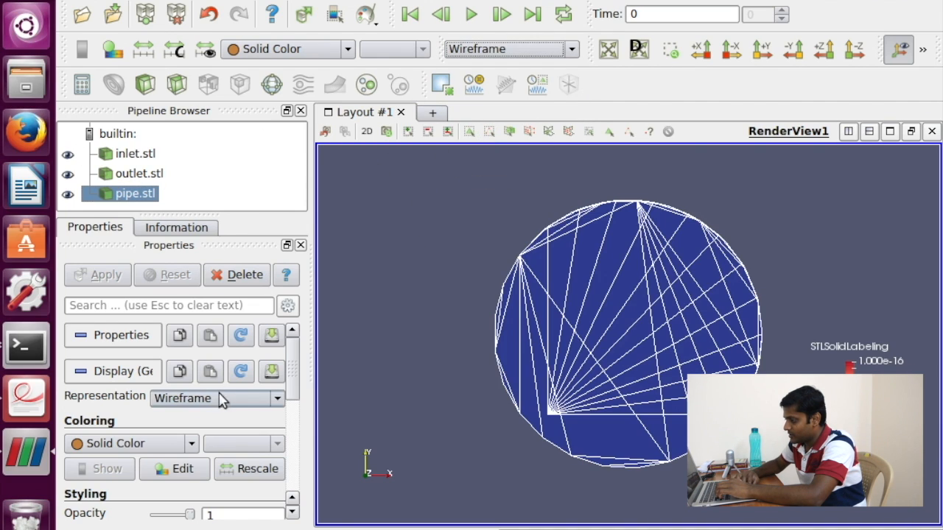
pyautogui.moveTo(425, 238); pyautogui.dragTo(471, 236, button='right')
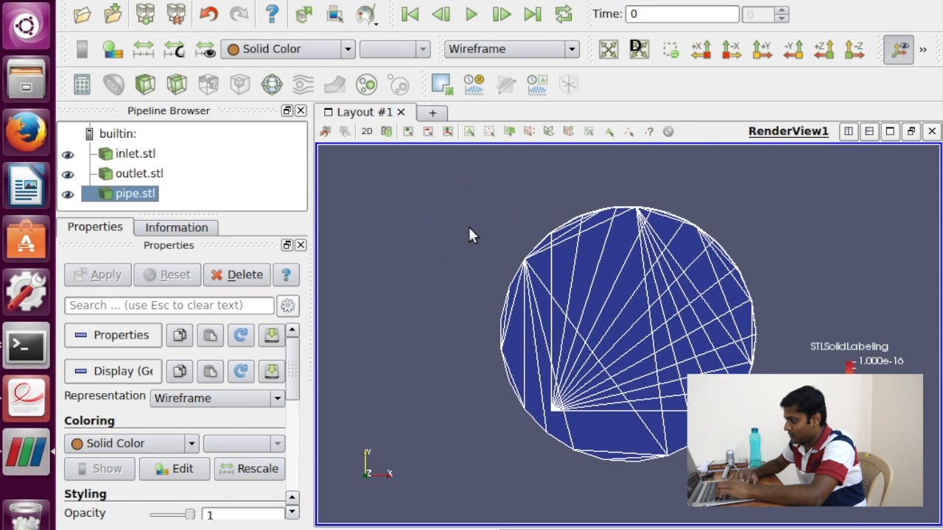
pyautogui.moveTo(429, 249); pyautogui.dragTo(410, 267, button='right')
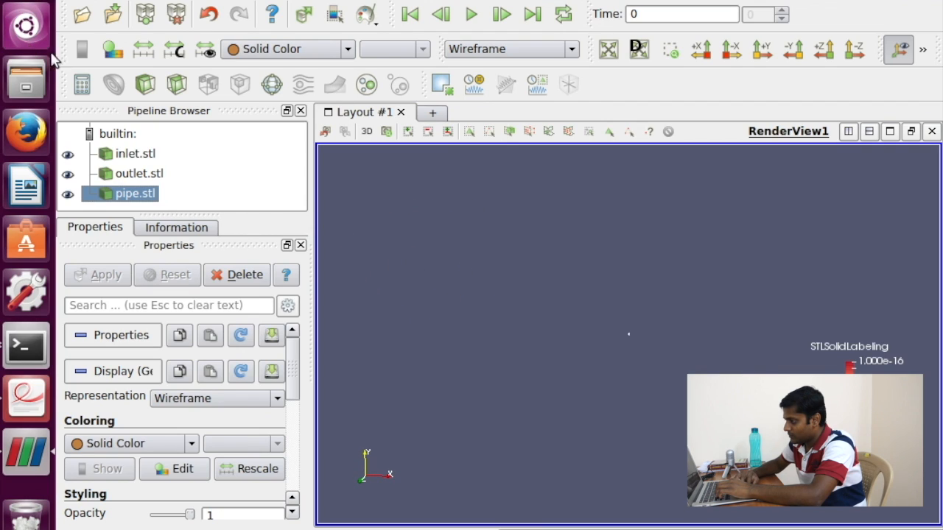
pyautogui.click(607, 50)
pyautogui.moveTo(504, 341); pyautogui.dragTo(486, 343)
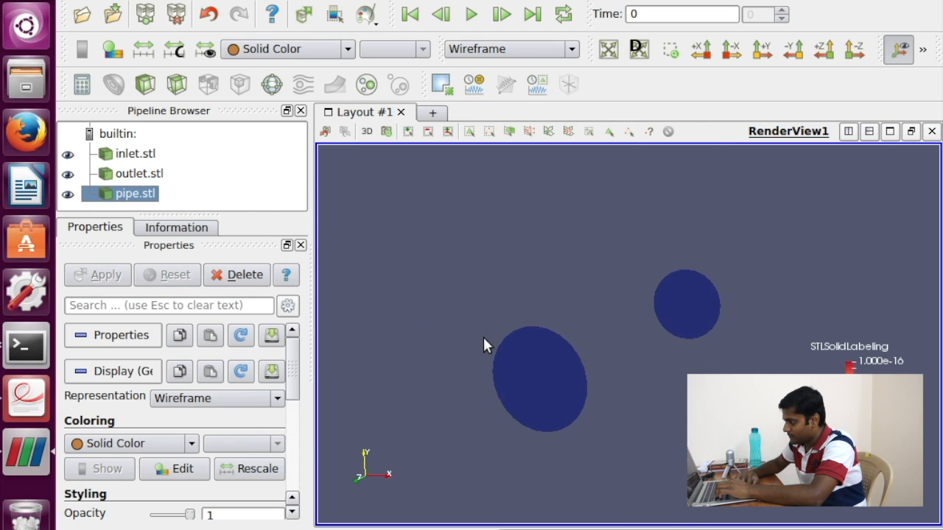
# Step: Show pipe.stl together with the inlet and outlet surfaces and inspect the three parts at an angle
pyautogui.click(133, 177)
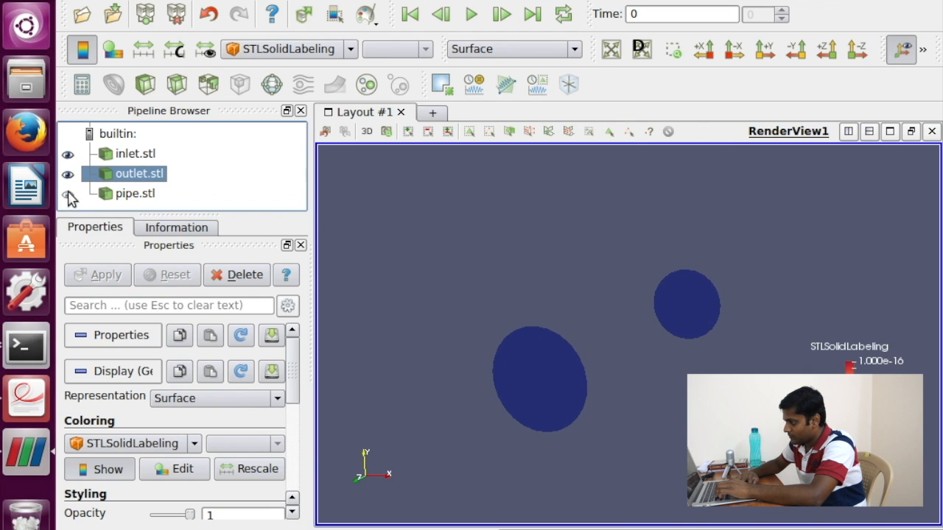
pyautogui.click(68, 194)
pyautogui.moveTo(484, 299); pyautogui.dragTo(450, 302)
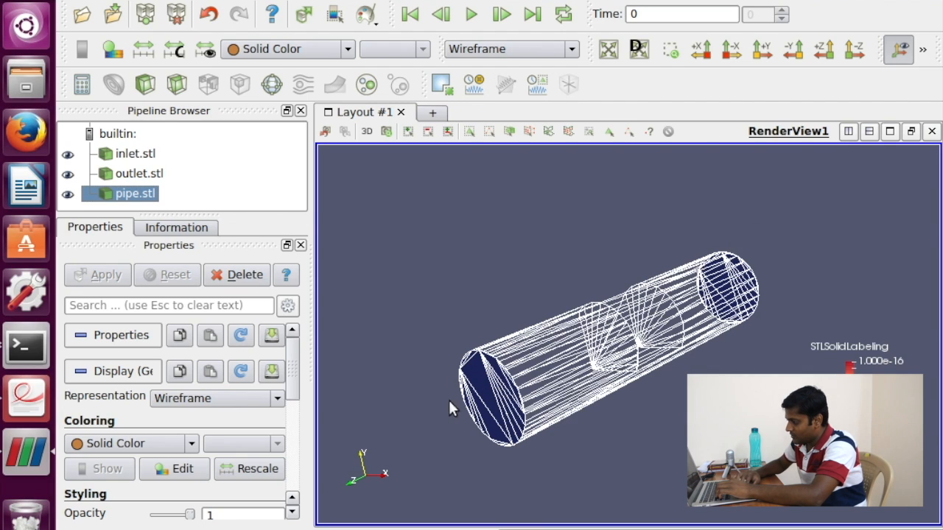
pyautogui.moveTo(552, 243); pyautogui.dragTo(605, 232)
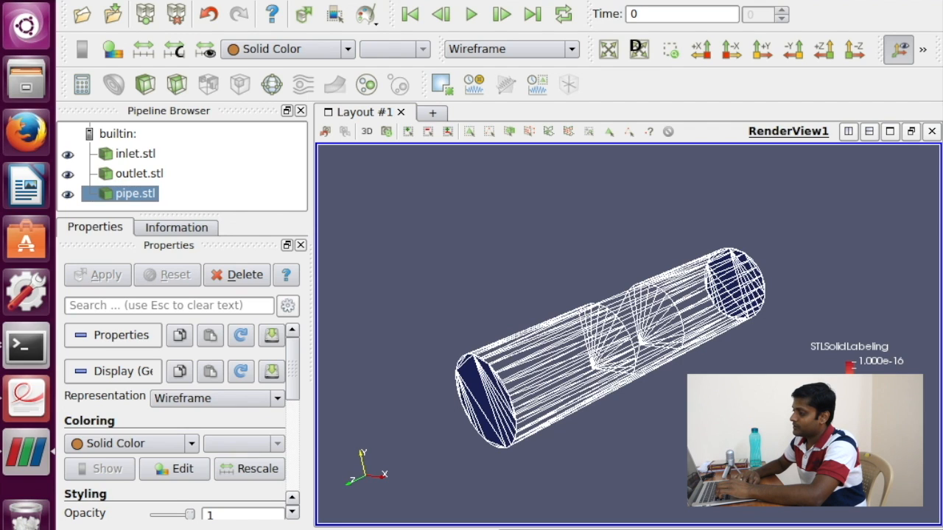
# Step: Close ParaView and list the contents of the pipe case folder in the terminal
pyautogui.click(13, 0)
pyautogui.click(423, 325)
pyautogui.write('ls')
pyautogui.press('Return')
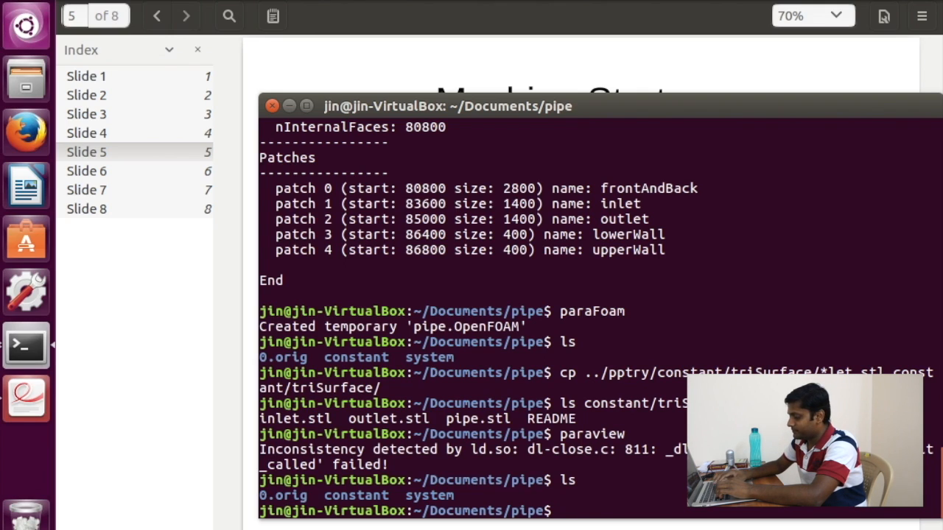
# Step: Change into the case's system folder and list its files
pyautogui.write('cd sy')
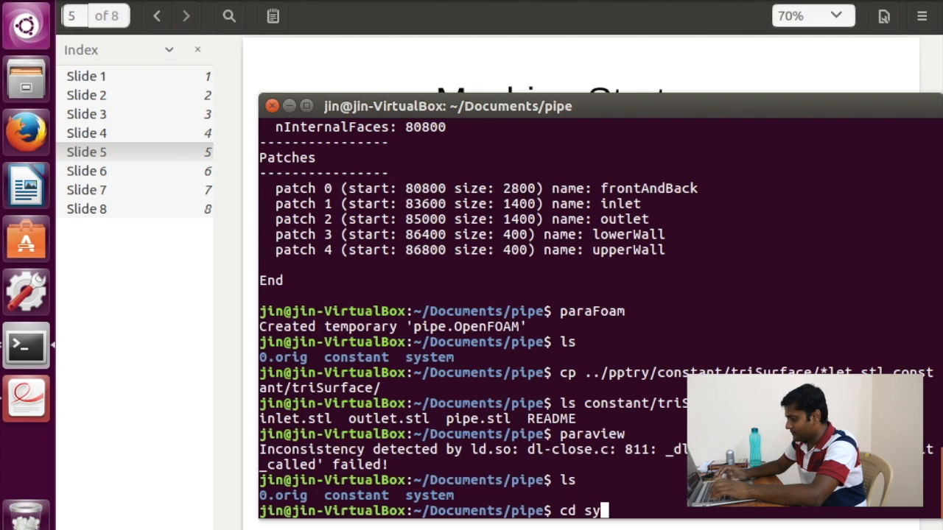
pyautogui.press('Tab')
pyautogui.press('Return')
pyautogui.write('ls')
pyautogui.press('Return')
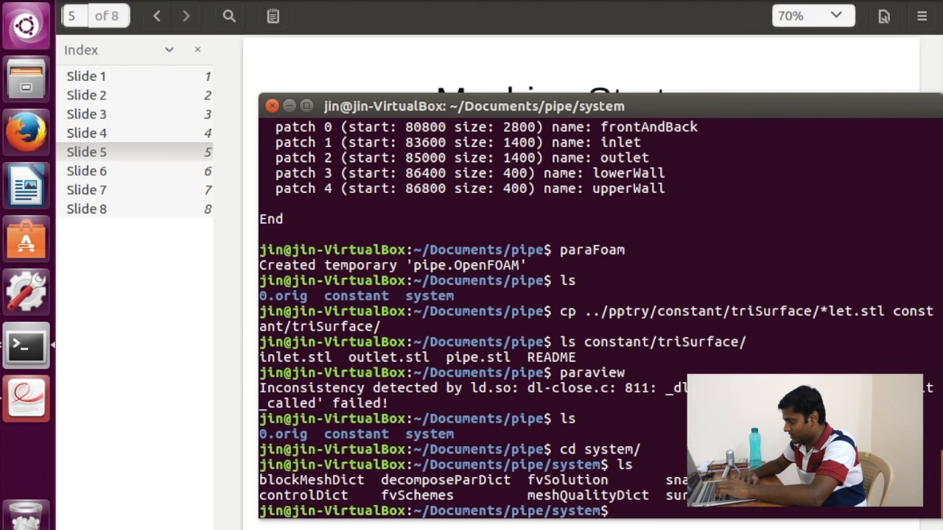
# Step: Open snappyHexMeshDict from the system folder in vi
pyautogui.doubleClick(674, 480)
pyautogui.click(699, 444)
pyautogui.press('ctrl')
pyautogui.write('vi sna')
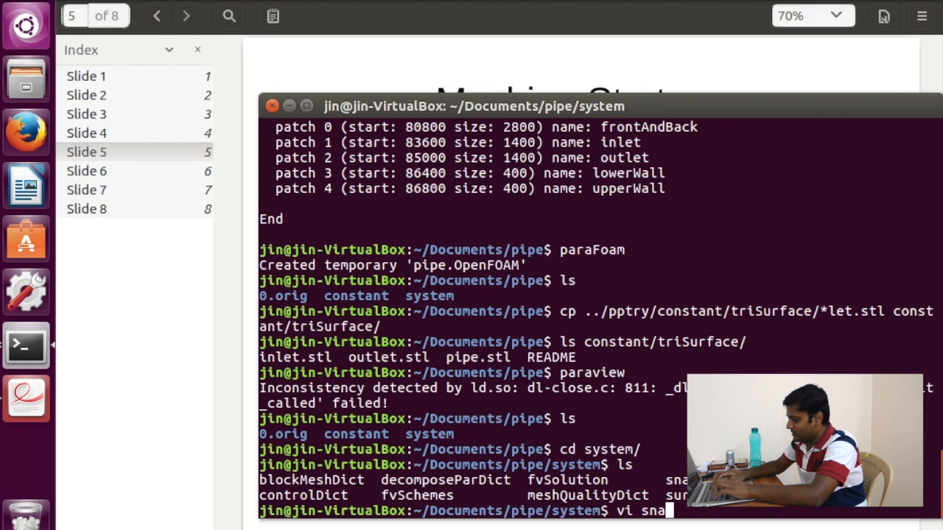
pyautogui.press('Tab')
pyautogui.press('Return')
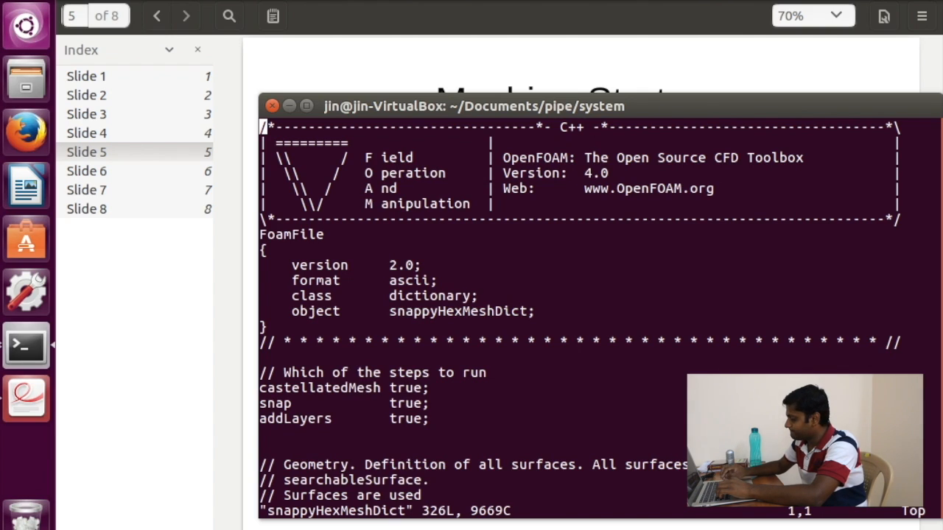
# Step: Turn on line numbering in vi with :set nu
pyautogui.write(':set')
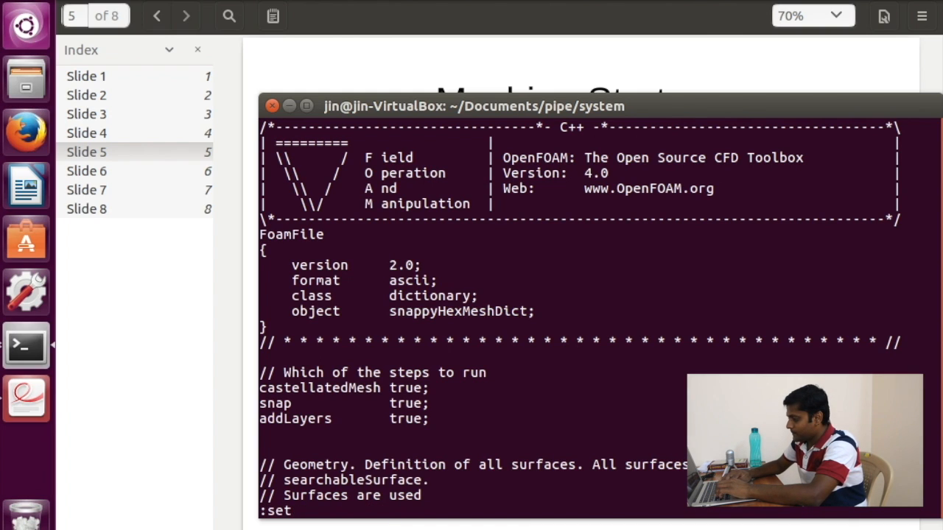
pyautogui.write(' nu')
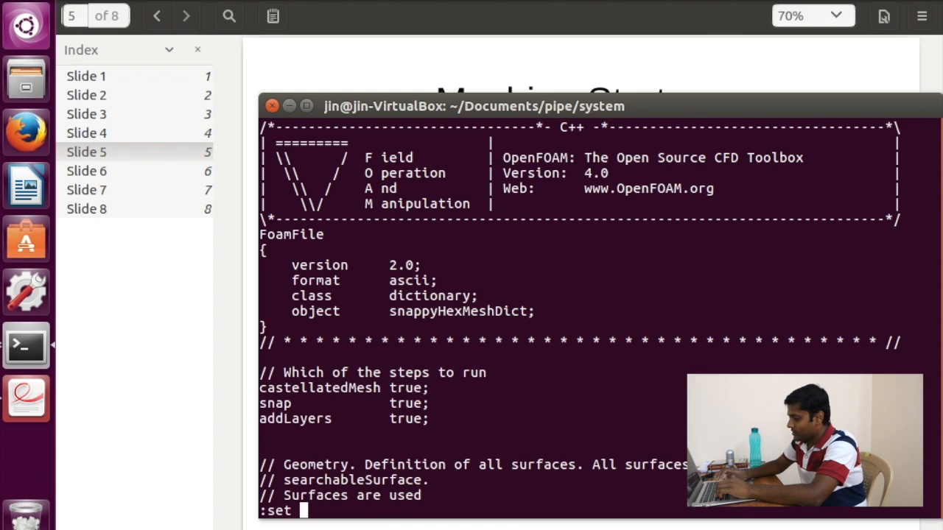
pyautogui.press('Return')
# Step: Review the mesh step switches and the geometry section of snappyHexMeshDict, through the motorBike.obj and refinementBox entries
pyautogui.press('Down')
pyautogui.press('Down')
pyautogui.press('Down')
pyautogui.press('Down')
pyautogui.press('Down')
pyautogui.press('Down')
pyautogui.press('Down')
pyautogui.press('Down')
pyautogui.press('Down')
pyautogui.press('Down')
pyautogui.press('Down')
pyautogui.press('Down')
pyautogui.press('Down')
pyautogui.press('Down')
pyautogui.press('Down')
pyautogui.press('Down')
pyautogui.press('Down')
pyautogui.press('Down')
pyautogui.press('Down')
pyautogui.press('Down')
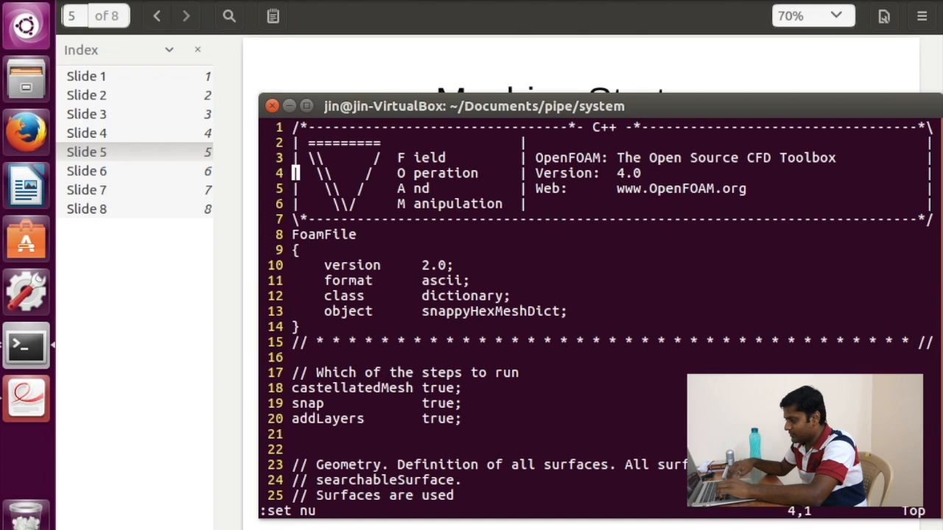
pyautogui.press('Down')
pyautogui.press('Down')
pyautogui.press('Down')
pyautogui.press('Down')
pyautogui.press('Down')
pyautogui.press('Down')
pyautogui.press('Down')
pyautogui.press('Down')
pyautogui.press('Down')
pyautogui.press('Down')
pyautogui.press('Down')
pyautogui.press('Down')
pyautogui.press('Down')
pyautogui.press('Down')
pyautogui.press('Down')
pyautogui.press('Down')
pyautogui.press('Down')
pyautogui.press('Down')
pyautogui.press('Down')
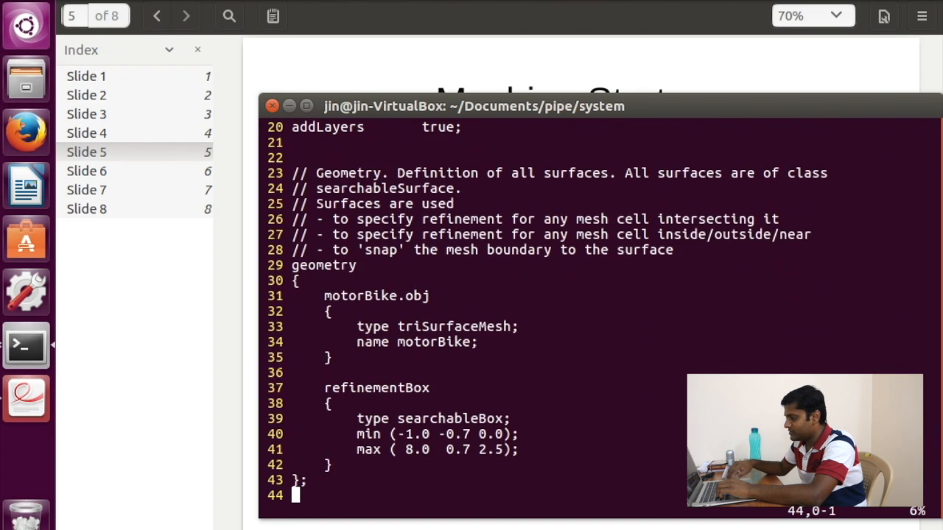
pyautogui.press('Down')
pyautogui.press('Down')
pyautogui.press('Down')
pyautogui.press('Down')
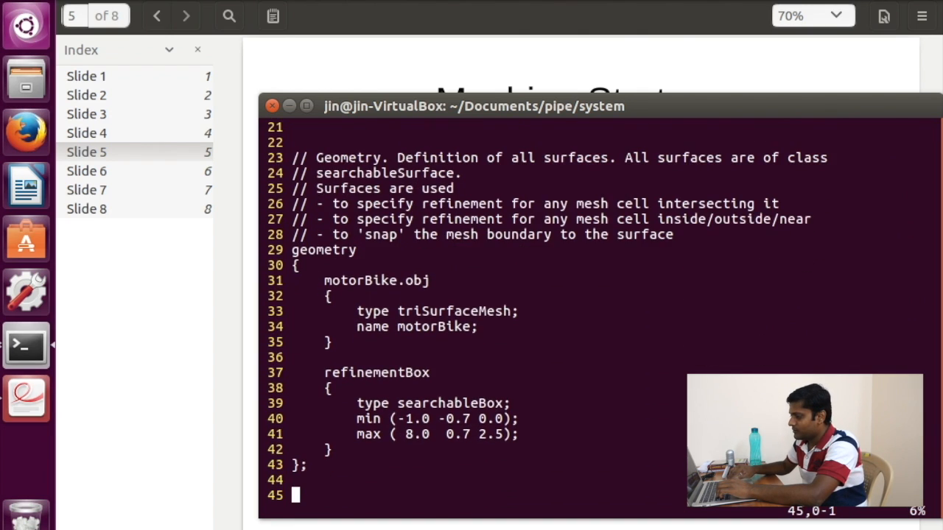
# Step: Replace the motorBike.obj entry name in the geometry section with pipe
pyautogui.press('Up')
pyautogui.press('Up')
pyautogui.press('Up')
pyautogui.press('Up')
pyautogui.press('Up')
pyautogui.press('Up')
pyautogui.press('Up')
pyautogui.press('Up')
pyautogui.press('Up')
pyautogui.press('Up')
pyautogui.press('Up')
pyautogui.press('Up')
pyautogui.press('Up')
pyautogui.press('Up')
pyautogui.press('Up')
pyautogui.press('Up')
pyautogui.press('Up')
pyautogui.press('Up')
pyautogui.press('Up')
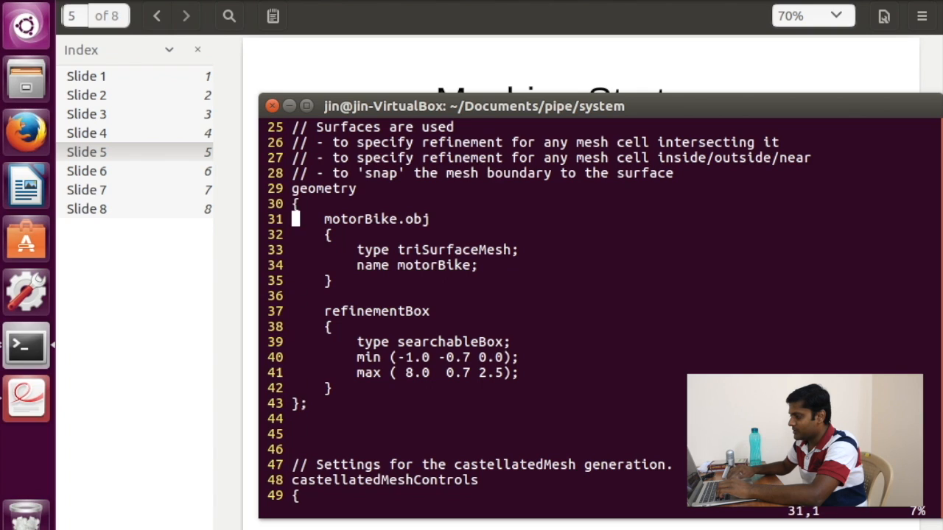
pyautogui.press('Down')
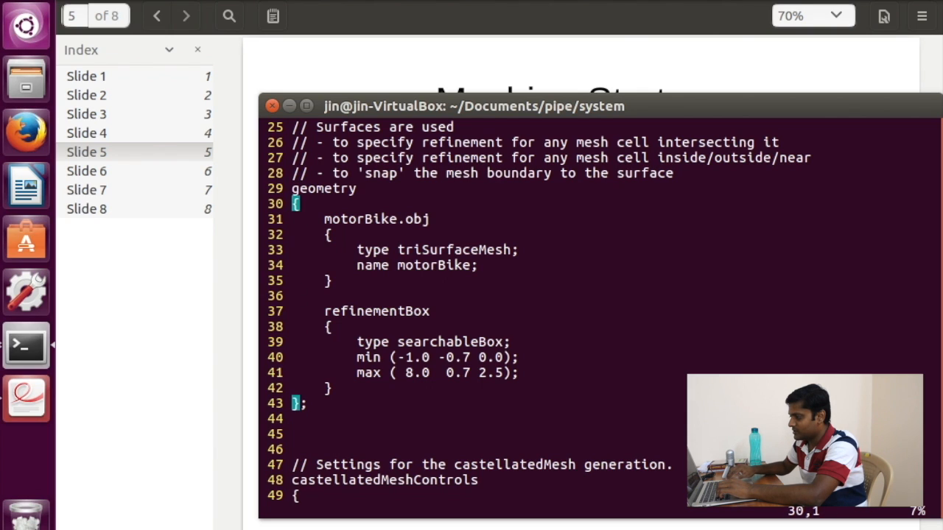
pyautogui.press('Down')
pyautogui.press('Right')
pyautogui.press('Right')
pyautogui.press('Right')
pyautogui.press('Right')
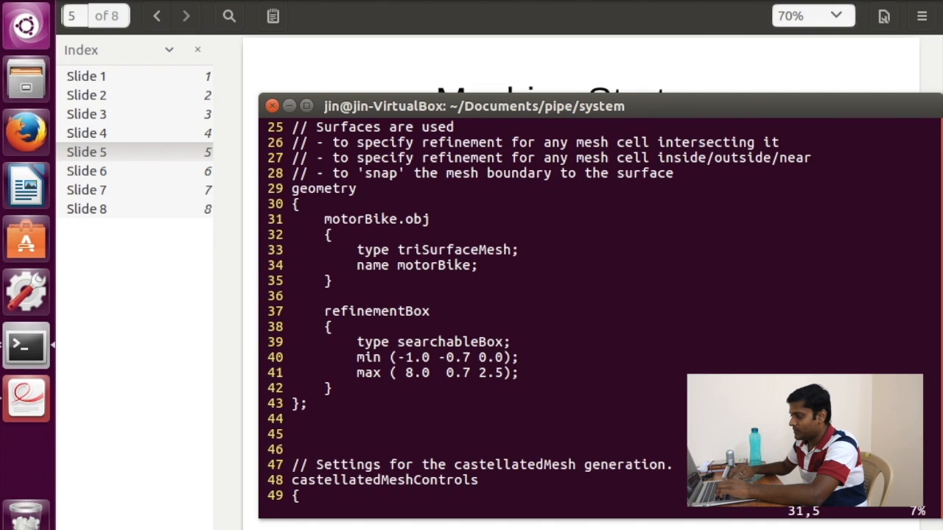
pyautogui.hotkey('shift', 'd')
pyautogui.write('apipe')
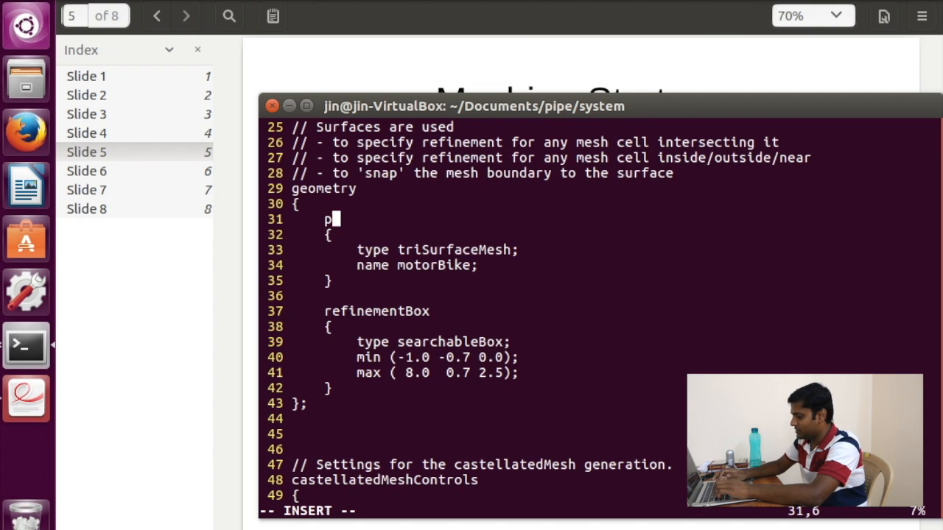
# Step: Set the name value of the pipe triSurfaceMesh entry to pipe
pyautogui.press('Down')
pyautogui.press('Down')
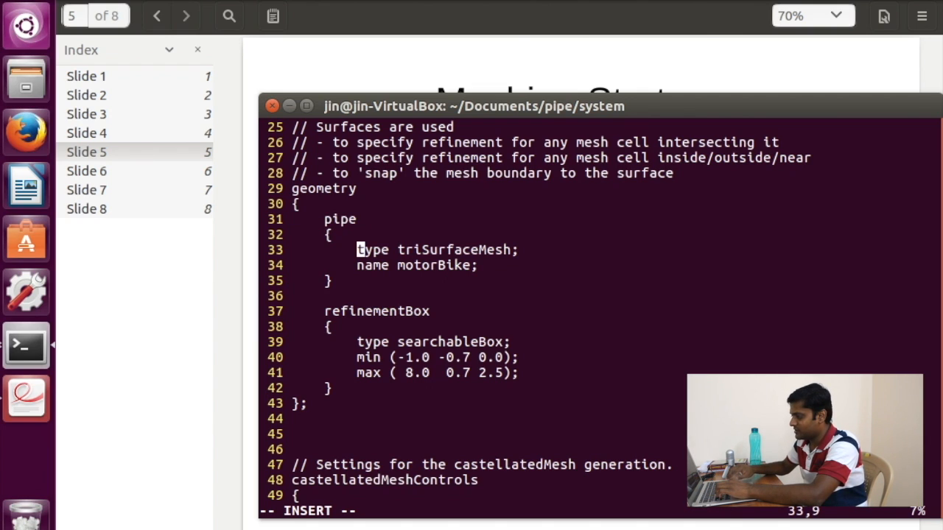
pyautogui.press('Down')
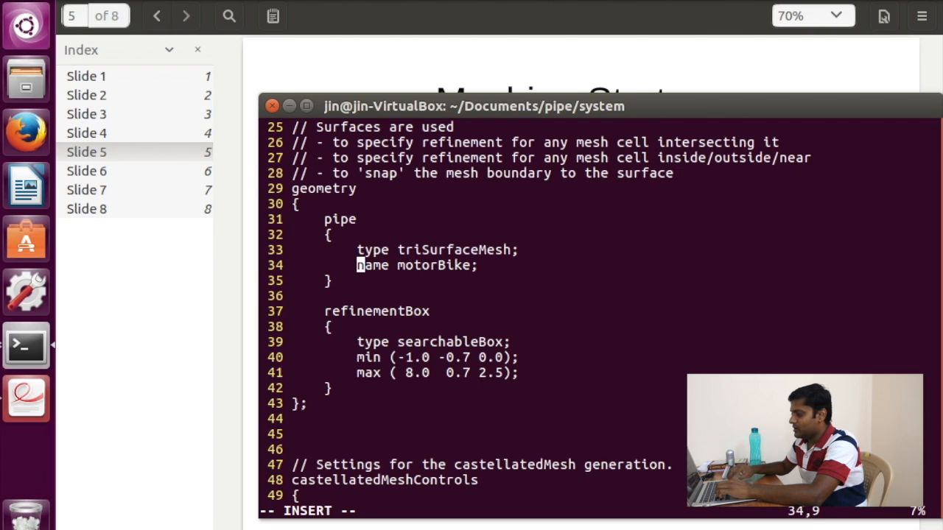
pyautogui.press('Right')
pyautogui.press('Right')
pyautogui.press('Right')
pyautogui.press('Right')
pyautogui.press('Right')
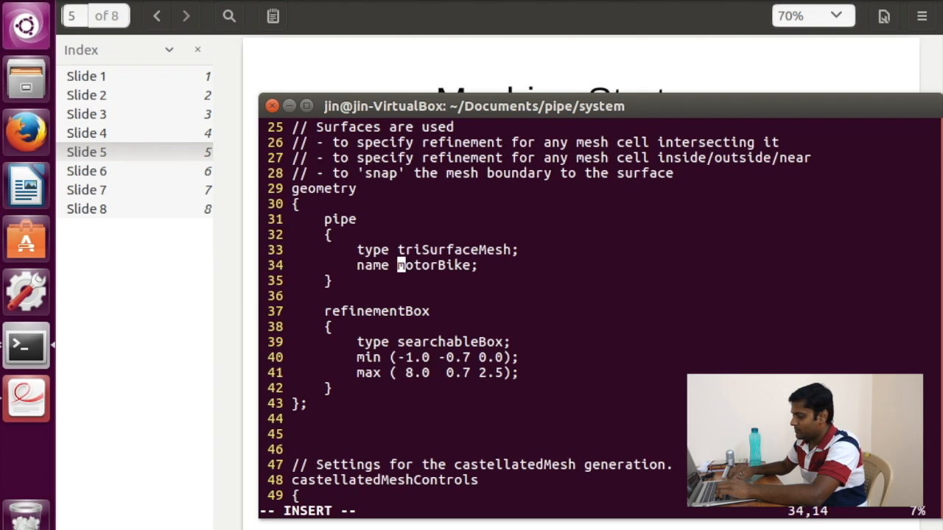
pyautogui.write('x')
pyautogui.press('Left')
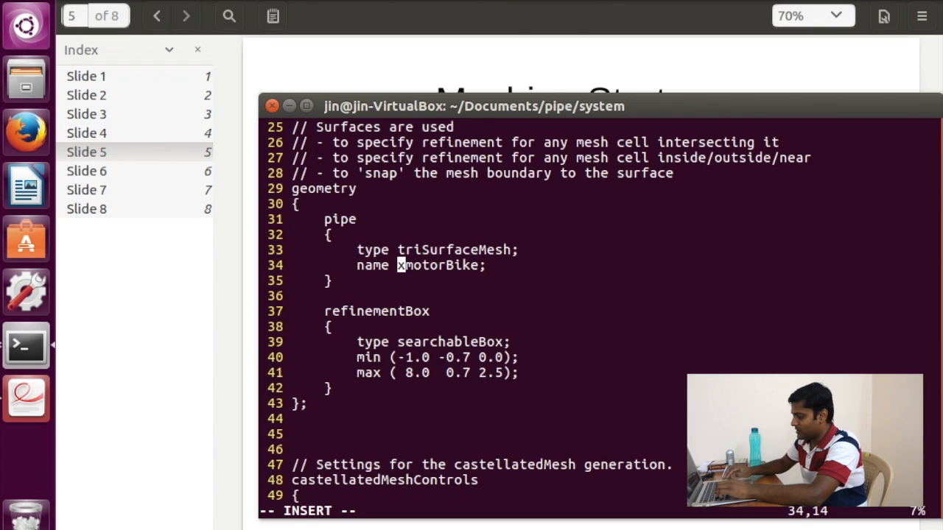
pyautogui.write('pipe')
pyautogui.press('Escape')
pyautogui.press('Right')
pyautogui.press('x')
pyautogui.press('x')
pyautogui.press('x')
pyautogui.press('x')
pyautogui.press('x')
pyautogui.press('x')
pyautogui.press('x')
pyautogui.press('x')
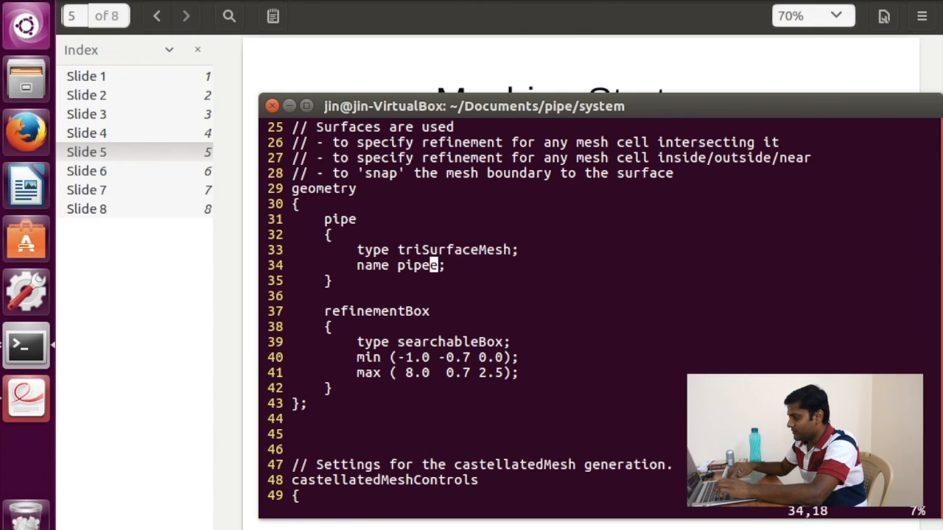
# Step: Append the .stl extension to the pipe geometry entry so it reads pipe.stl
pyautogui.press('Down')
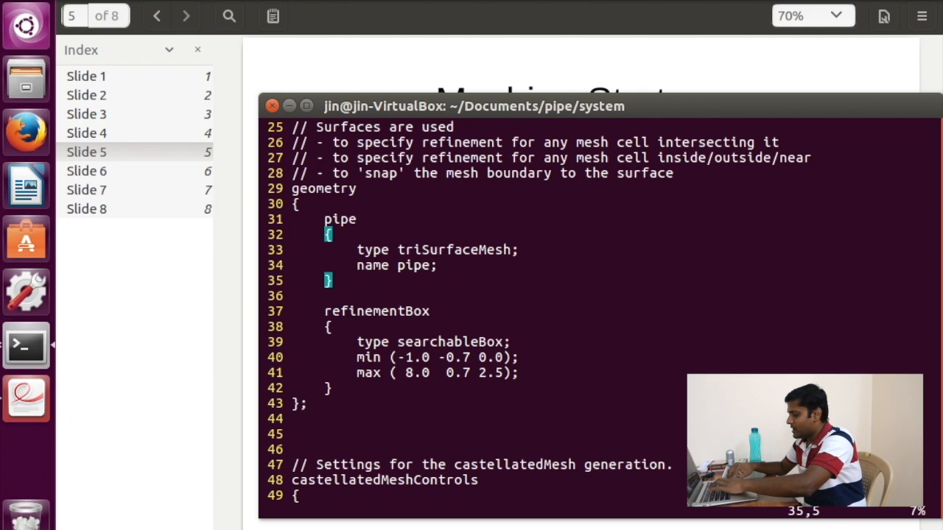
pyautogui.press('a')
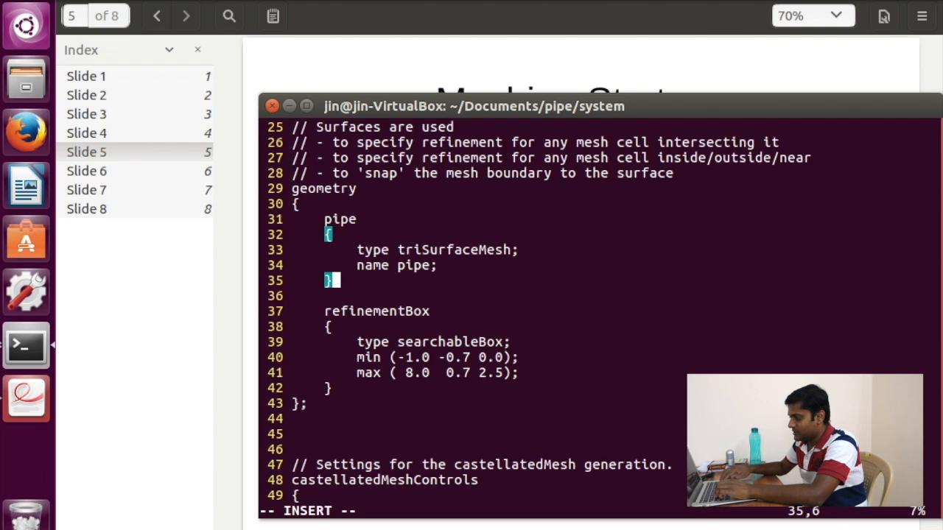
pyautogui.press('Up')
pyautogui.press('Up')
pyautogui.press('Up')
pyautogui.press('Up')
pyautogui.press('Right')
pyautogui.press('Right')
pyautogui.press('Right')
pyautogui.write('.stl')
# Step: Add a one-line entry below the pipe.stl block: inlet.stl { type triSurfaeMesh; name inlet;}
pyautogui.press('Down')
pyautogui.press('Down')
pyautogui.press('Down')
pyautogui.press('Down')
pyautogui.press('Down')
pyautogui.press('Return')
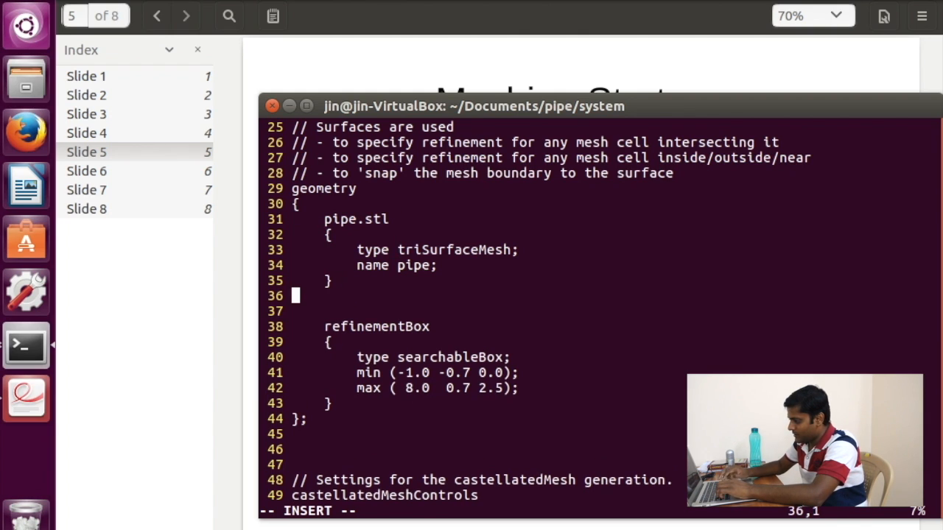
pyautogui.write('inlet')
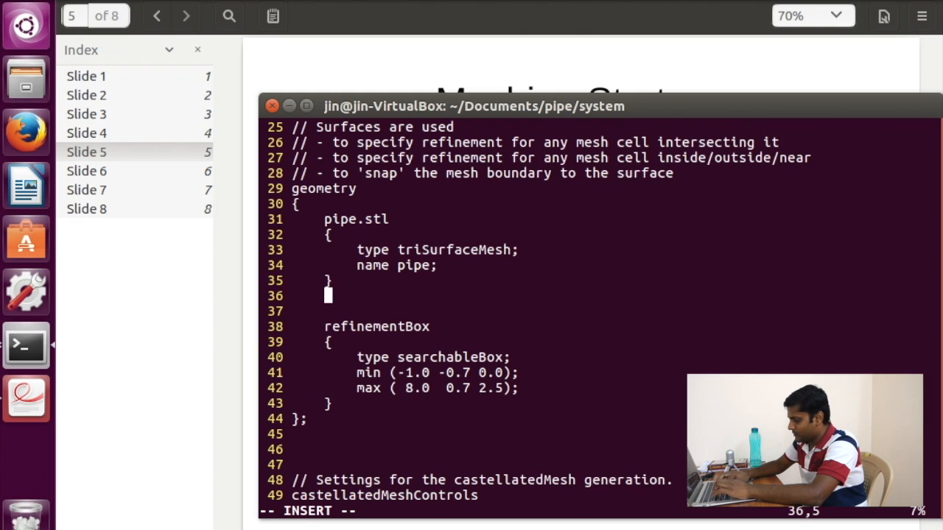
pyautogui.write('.st')
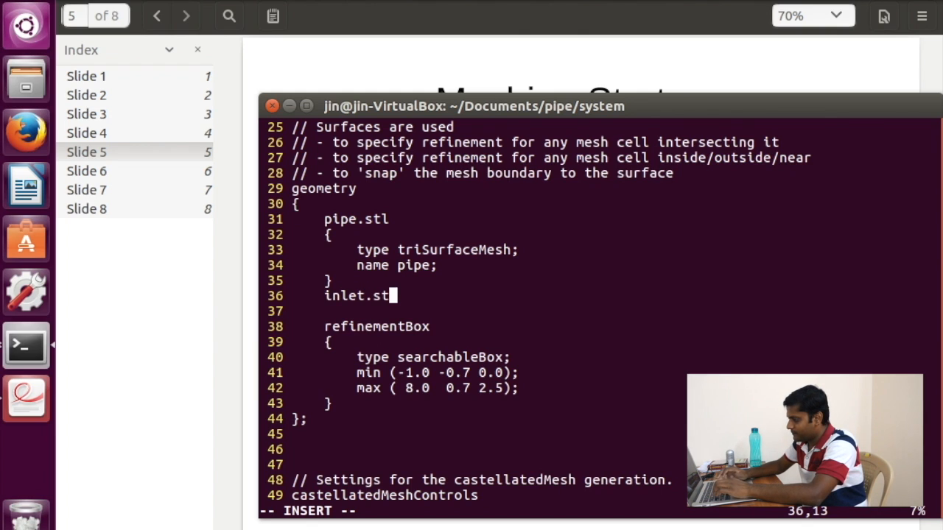
pyautogui.write('l {')
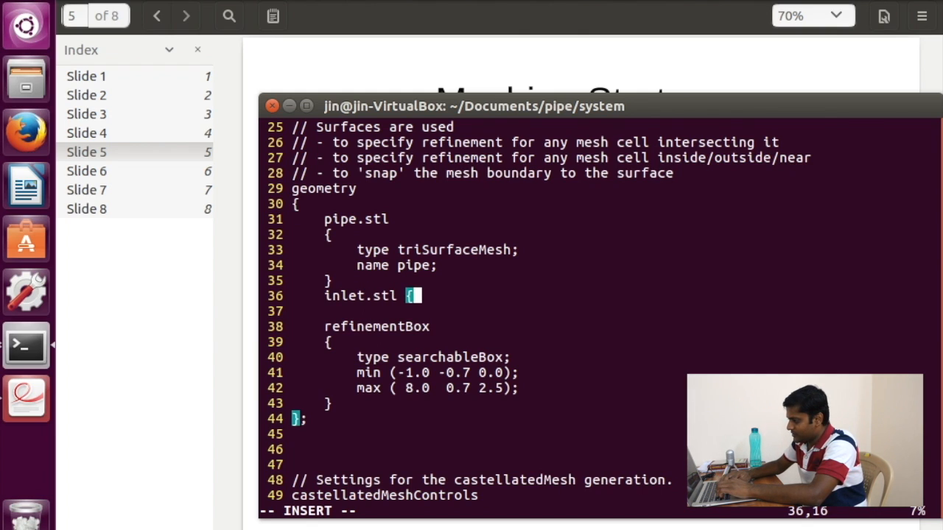
pyautogui.write(' type ')
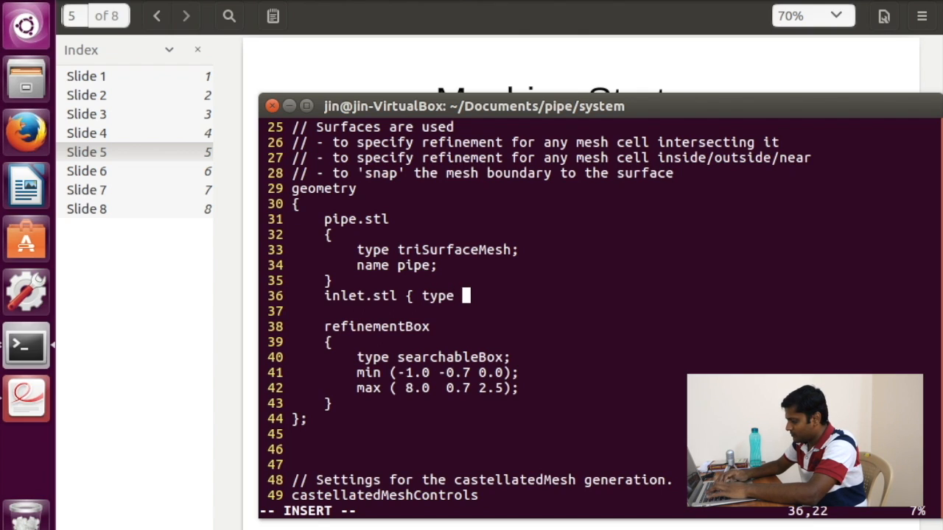
pyautogui.write('triSurfae')
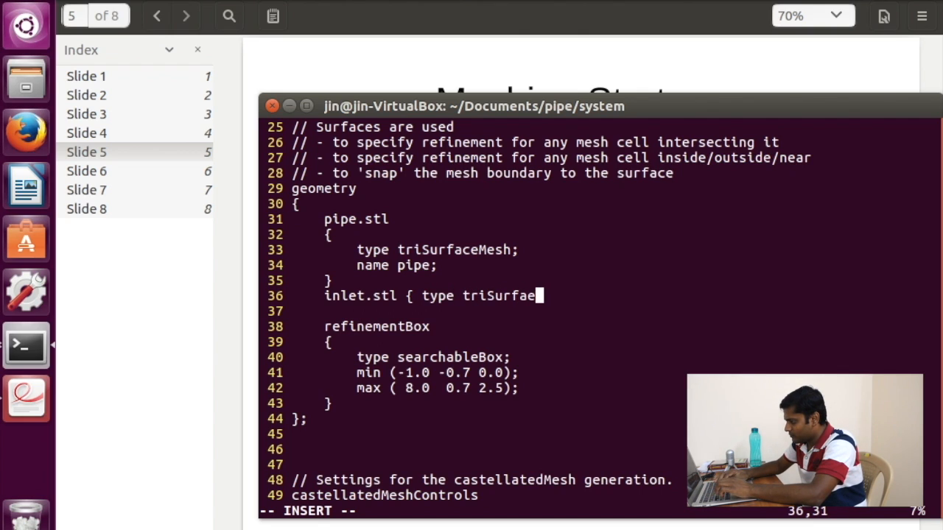
pyautogui.write('Mesh; name')
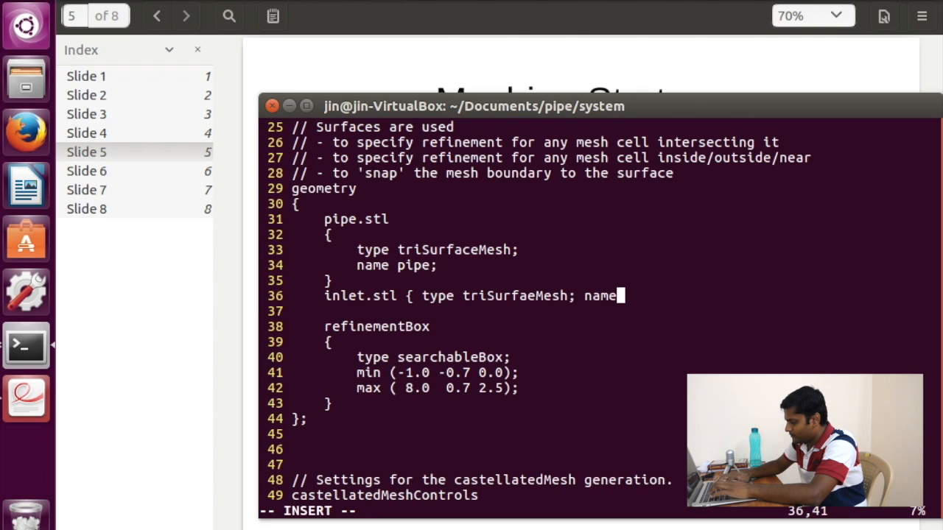
pyautogui.write(' inlet}')
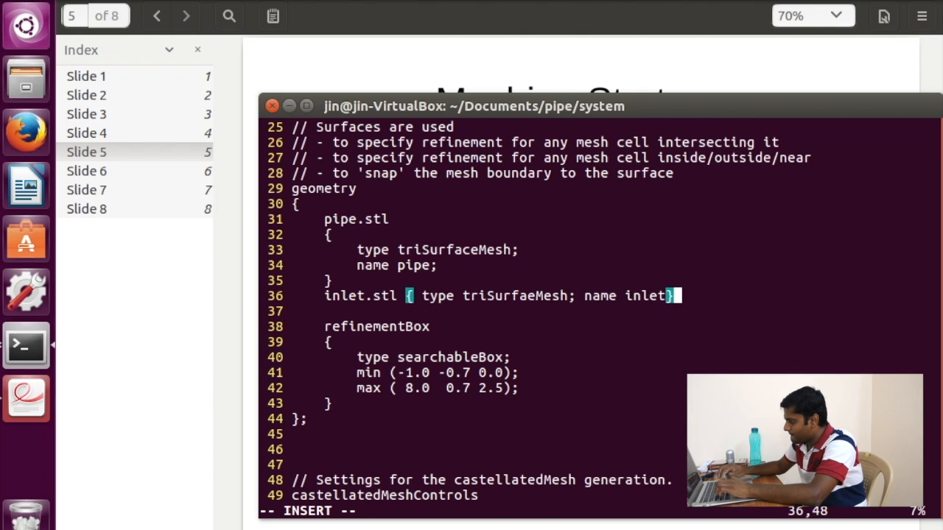
pyautogui.press('Left')
pyautogui.write(';')
pyautogui.press('Right')
# Step: Duplicate the inlet.stl entry onto a new line directly below it
pyautogui.press('Return')
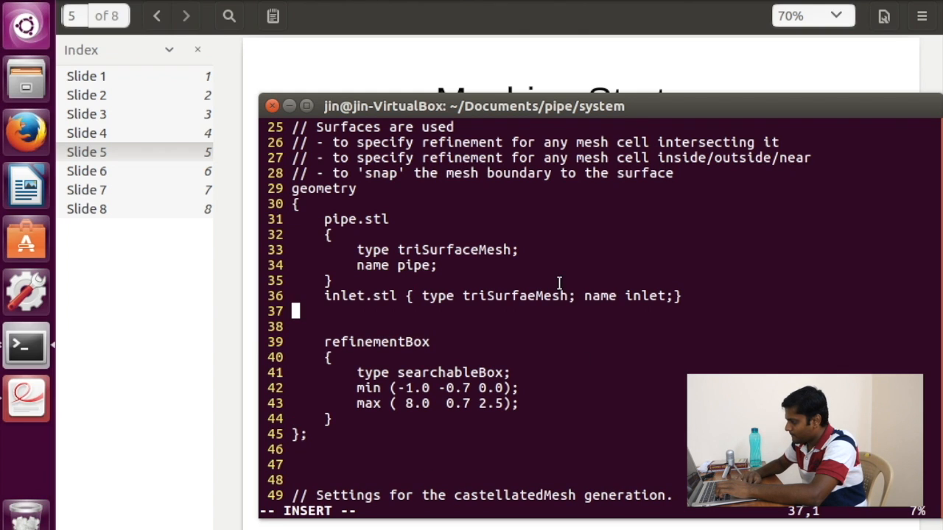
pyautogui.moveTo(328, 296); pyautogui.dragTo(666, 296)
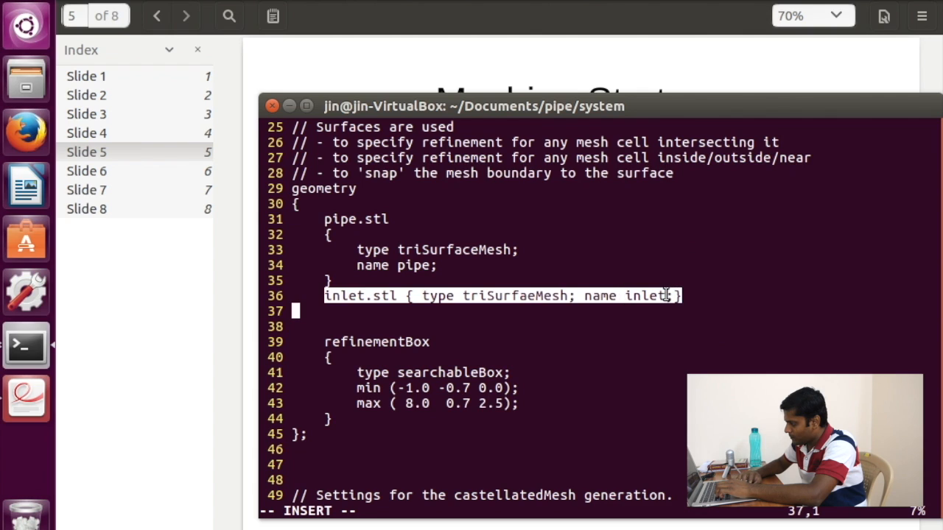
pyautogui.rightClick(667, 296)
pyautogui.click(703, 333)
pyautogui.click(318, 309)
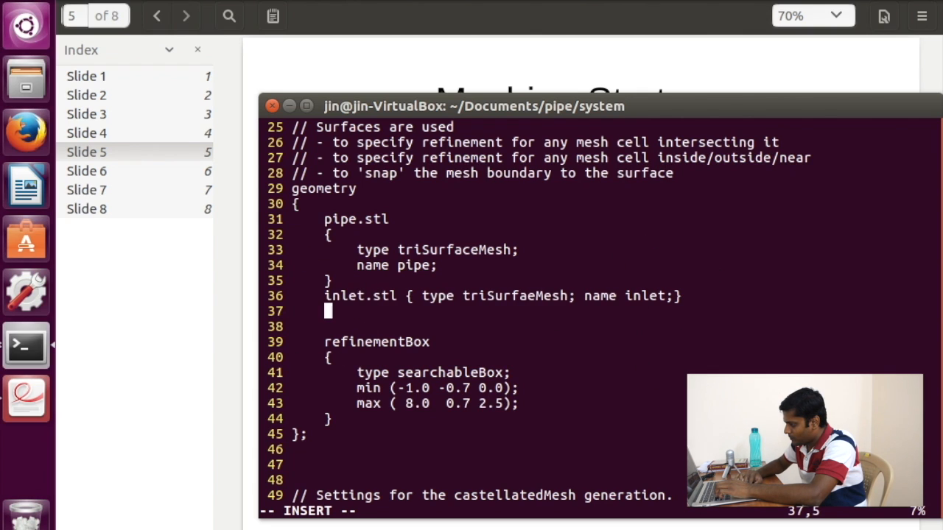
pyautogui.rightClick(337, 314)
pyautogui.click(375, 372)
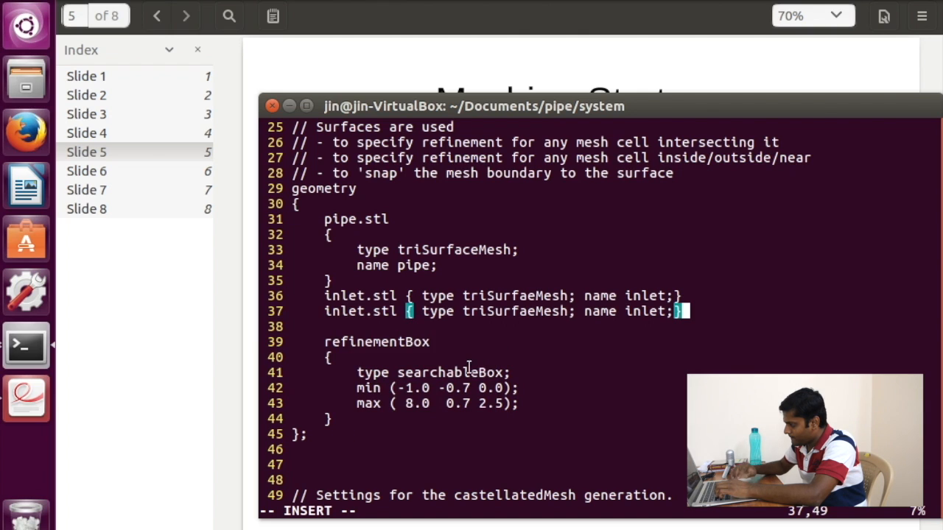
# Step: Change the name value in the duplicated inlet.stl entry to outlet
pyautogui.press('Left')
pyautogui.press('Left')
pyautogui.press('Left')
pyautogui.press('Left')
pyautogui.press('Left')
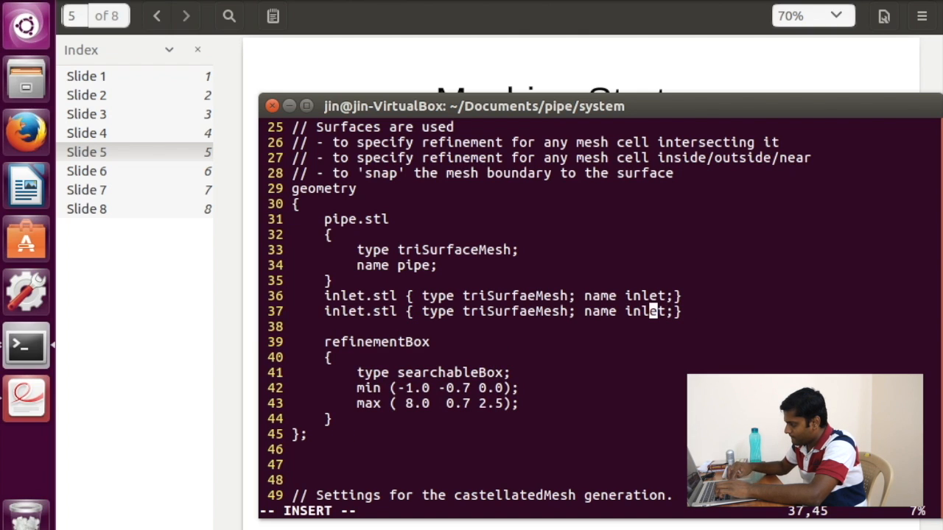
pyautogui.press('Right')
pyautogui.press('BackSpace')
pyautogui.press('BackSpace')
pyautogui.write('p')
pyautogui.press('BackSpace')
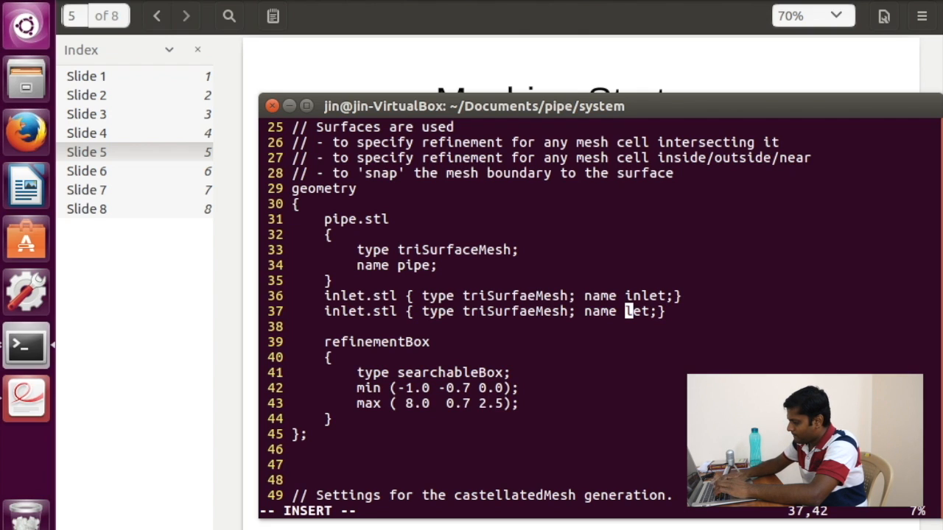
pyautogui.write('out')
# Step: Rename the duplicated entry's file as outlet.stl
pyautogui.press('Left')
pyautogui.press('Left')
pyautogui.press('Left')
pyautogui.press('Left')
pyautogui.press('Left')
pyautogui.press('Left')
pyautogui.press('Left')
pyautogui.press('Left')
pyautogui.press('Left')
pyautogui.press('Left')
pyautogui.press('Left')
pyautogui.press('Left')
pyautogui.press('Left')
pyautogui.press('Left')
pyautogui.press('Left')
pyautogui.press('Left')
pyautogui.press('Left')
pyautogui.press('Left')
pyautogui.press('Left')
pyautogui.press('Left')
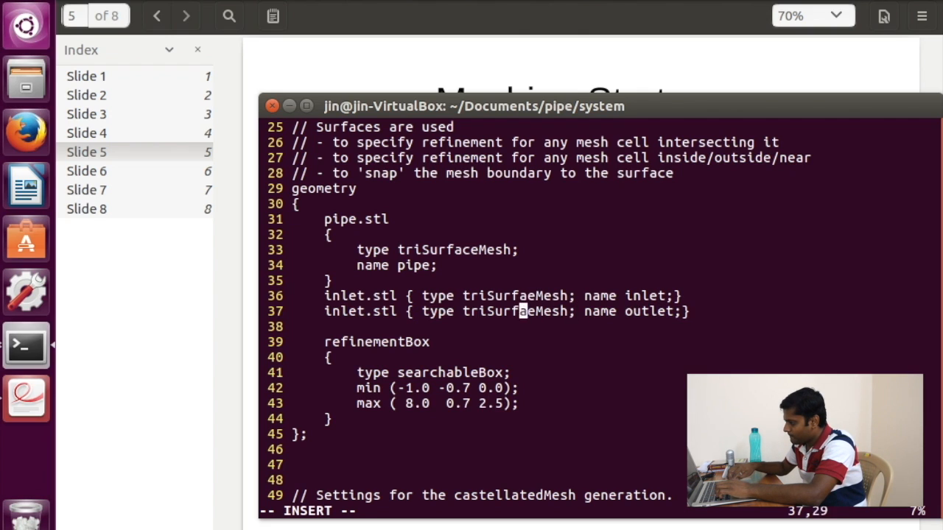
pyautogui.press('Left')
pyautogui.press('BackSpace')
pyautogui.press('BackSpace')
pyautogui.write('out')
# Step: Add a space before the inlet.stl entry's opening brace to align it with the outlet.stl line
pyautogui.press('Up')
pyautogui.press('Right')
pyautogui.press('Right')
pyautogui.press('Right')
pyautogui.press('Right')
pyautogui.press('Right')
pyautogui.press('Right')
pyautogui.press('Right')
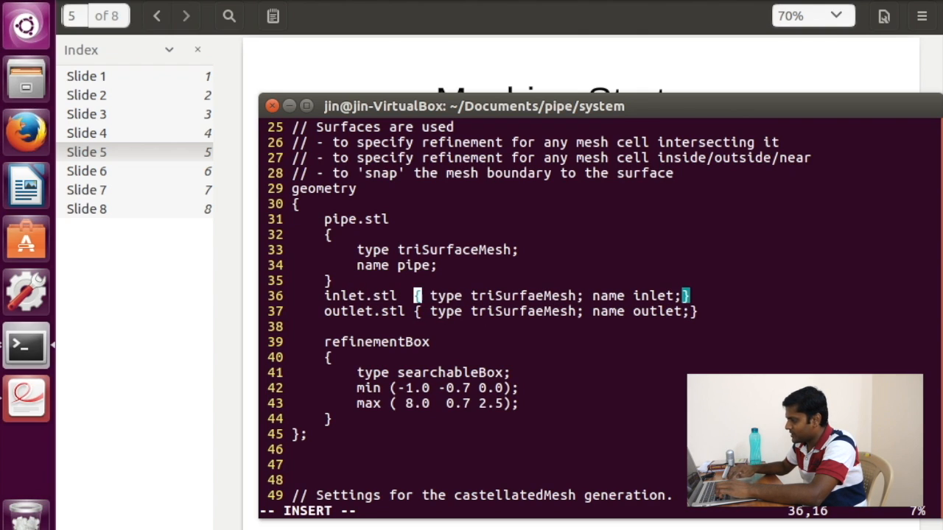
# Step: Set the refinementBox x limits to -0.005 for min and 0.005 for max
pyautogui.press('Down')
pyautogui.press('Down')
pyautogui.press('Down')
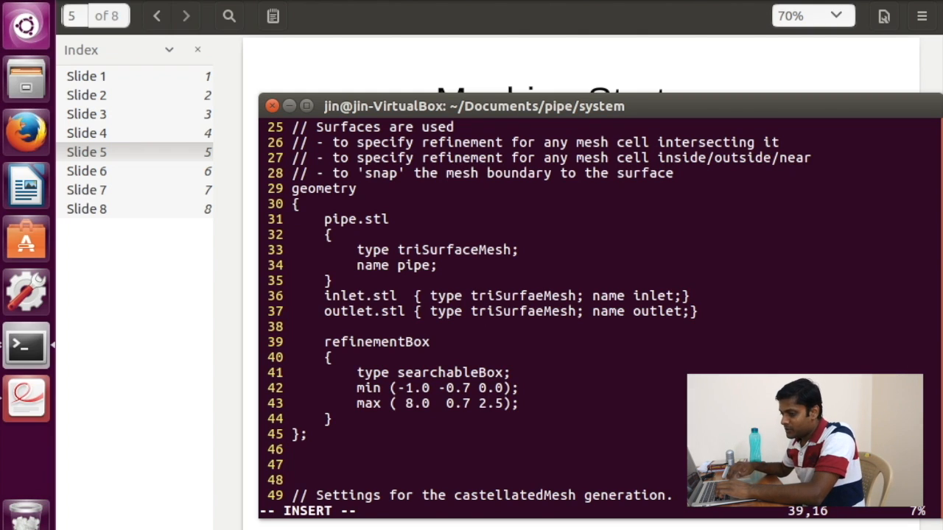
pyautogui.press('Down')
pyautogui.press('Down')
pyautogui.press('Down')
pyautogui.press('Down')
pyautogui.press('Up')
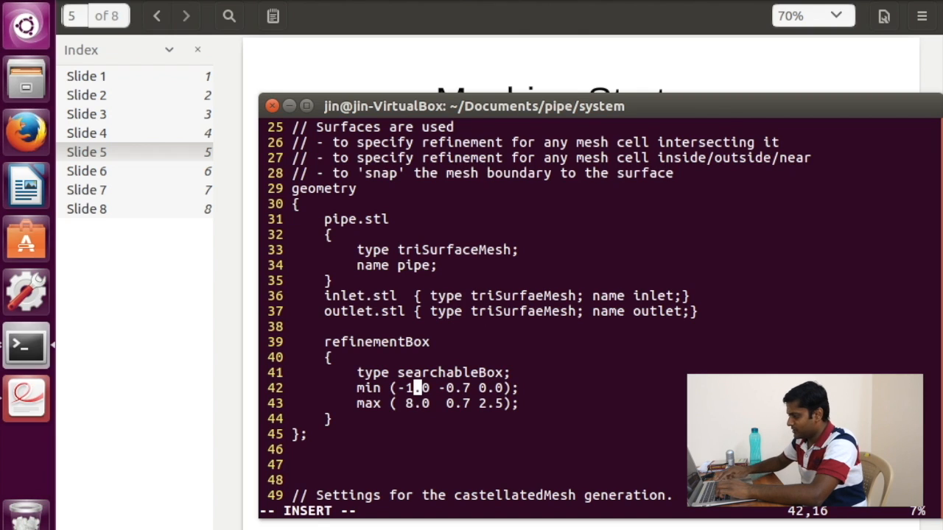
pyautogui.press('BackSpace')
pyautogui.write('0')
pyautogui.press('Down')
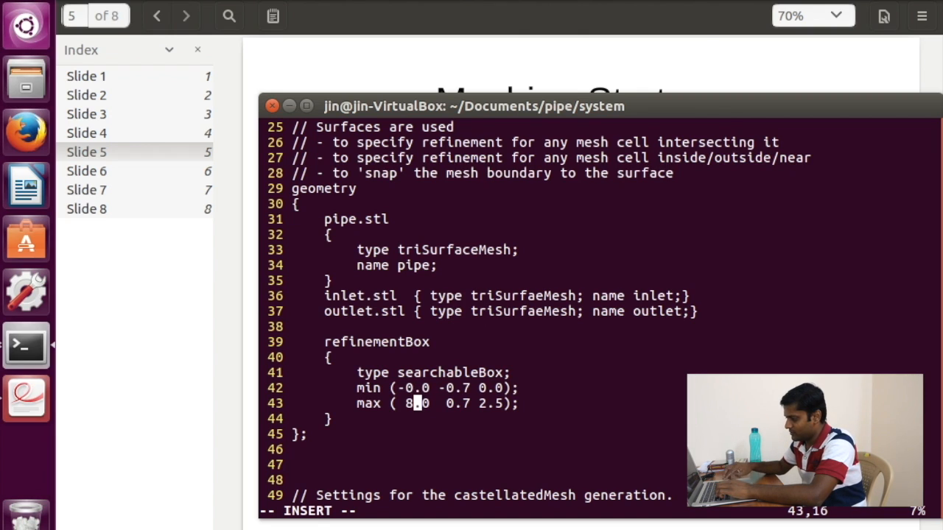
pyautogui.press('BackSpace')
pyautogui.write('0')
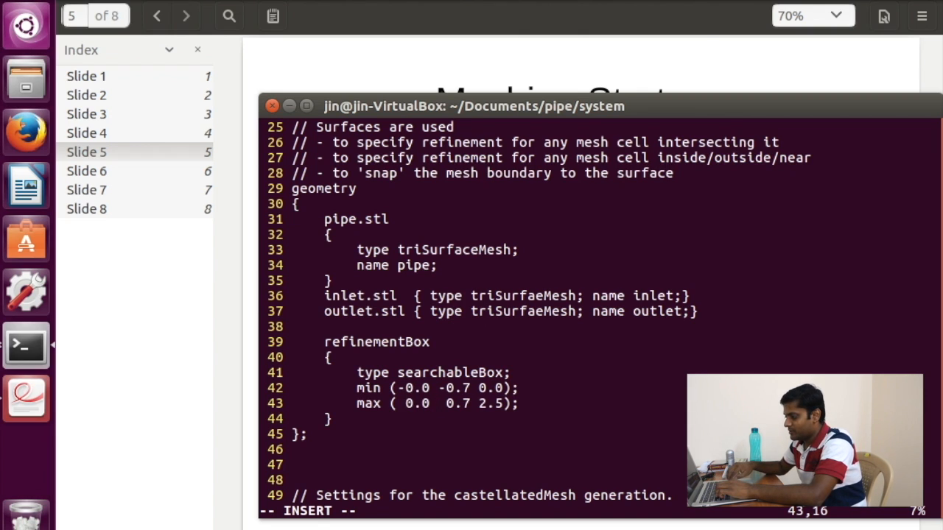
pyautogui.press('Up')
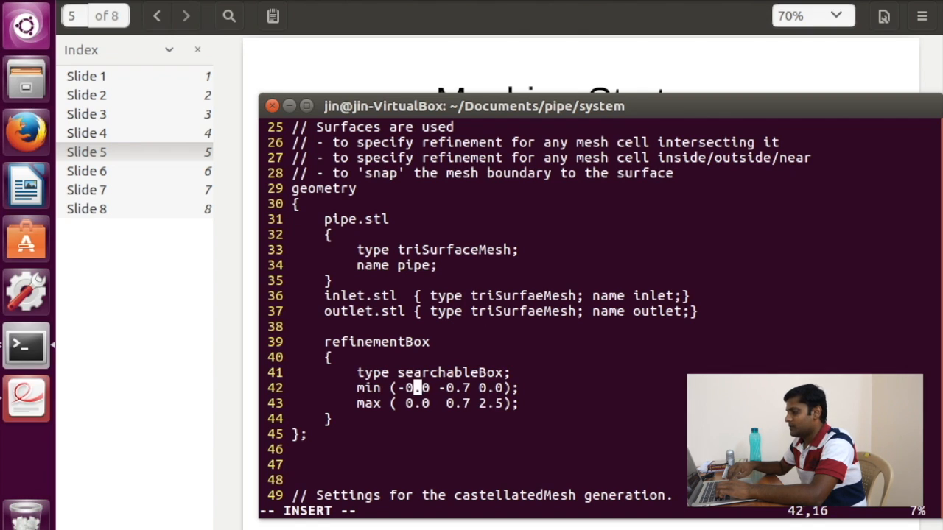
pyautogui.press('Right')
pyautogui.write('05')
pyautogui.press('Down')
pyautogui.press('BackSpace')
pyautogui.write('005')
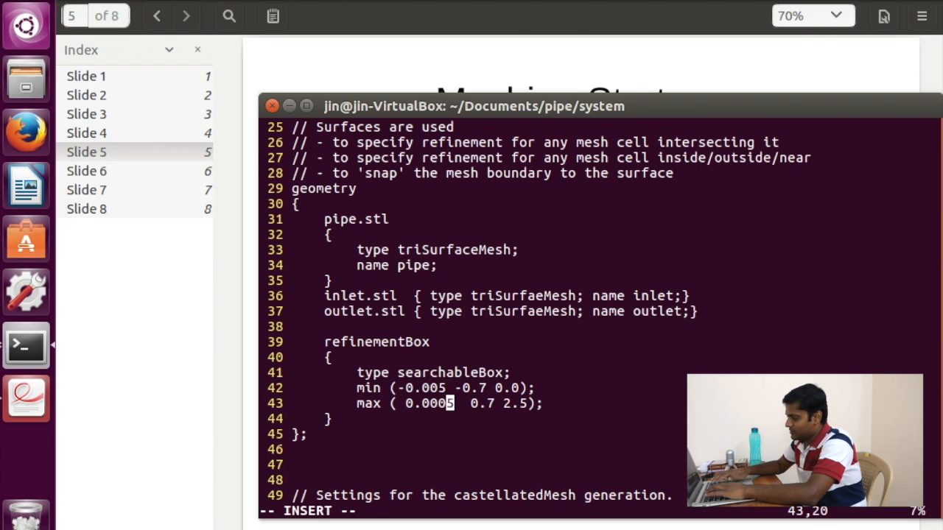
pyautogui.press('BackSpace')
# Step: Scale the refinementBox y limits down to -0.007 for min and 0.007 for max
pyautogui.press('Up')
pyautogui.press('Right')
pyautogui.press('Right')
pyautogui.press('Right')
pyautogui.press('Right')
pyautogui.write('00')
pyautogui.press('Down')
pyautogui.press('Left')
pyautogui.press('Left')
pyautogui.write('00')
# Step: Set the refinementBox y limits to -0.005 for min and 0.005 for max
pyautogui.press('Up')
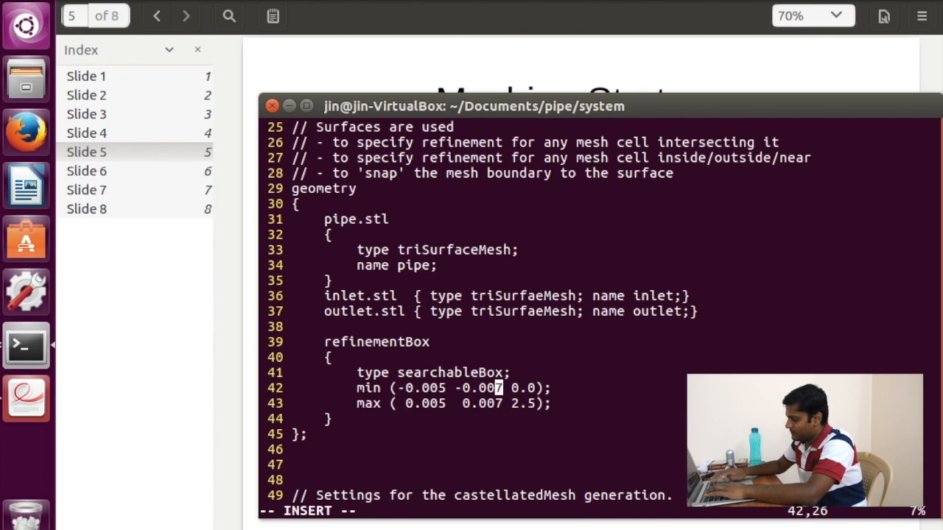
pyautogui.press('Right')
pyautogui.press('BackSpace')
pyautogui.write('5')
pyautogui.press('Down')
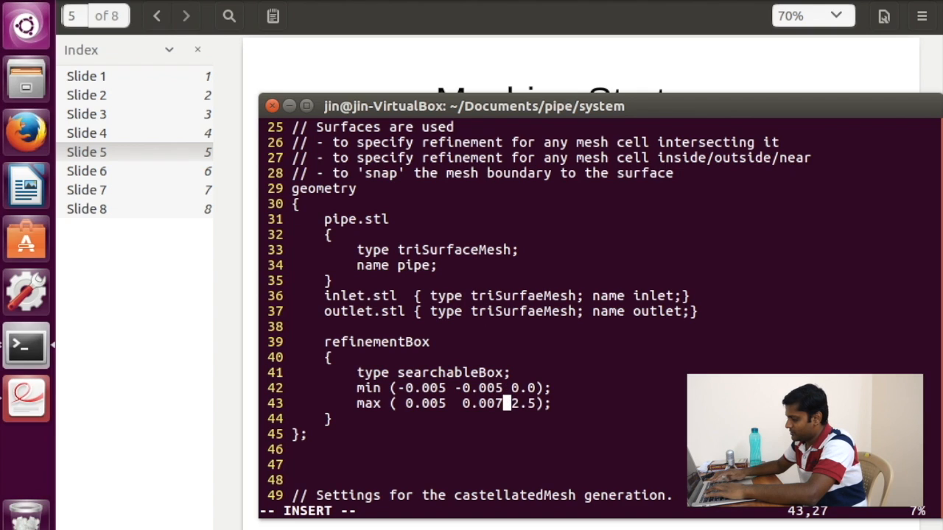
pyautogui.press('BackSpace')
pyautogui.write('5')
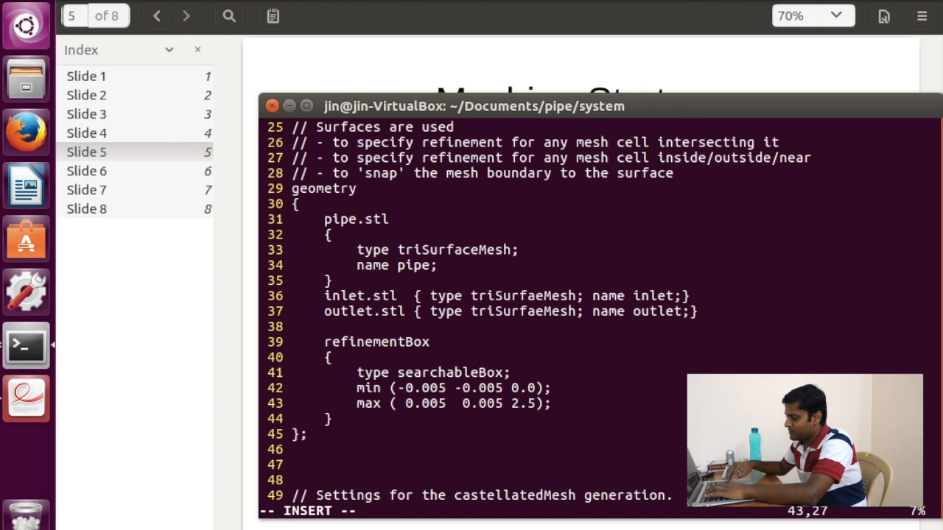
# Step: Set the refinementBox z value on the min line to -0.006
pyautogui.press('Up')
pyautogui.press('Right')
pyautogui.press('Right')
pyautogui.press('Right')
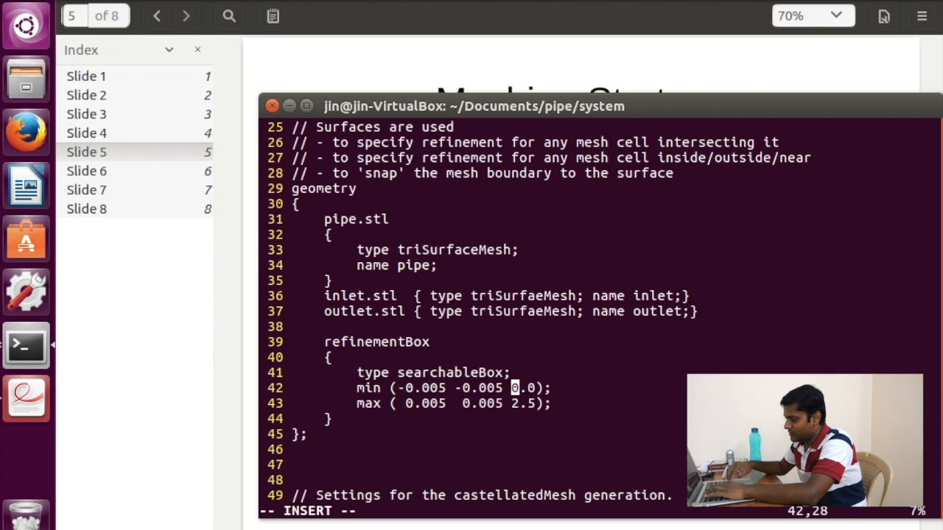
pyautogui.press('Right')
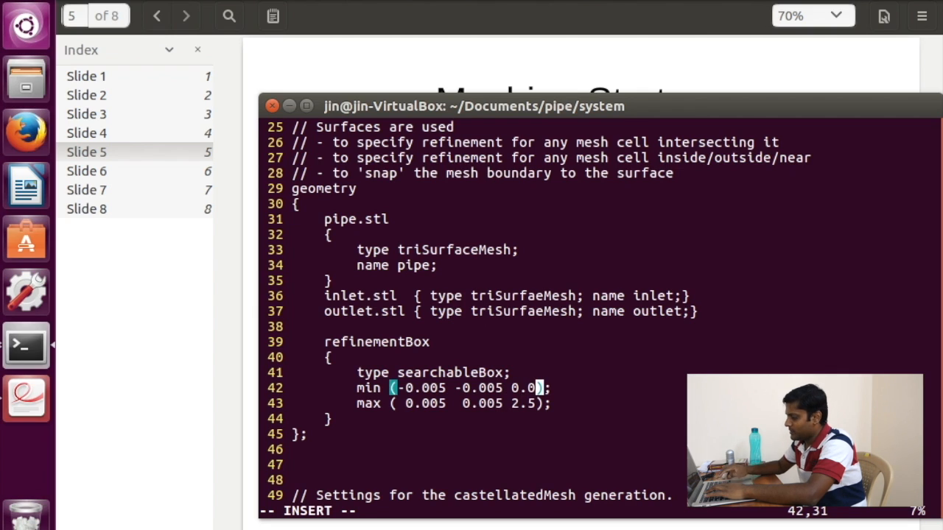
pyautogui.write('0')
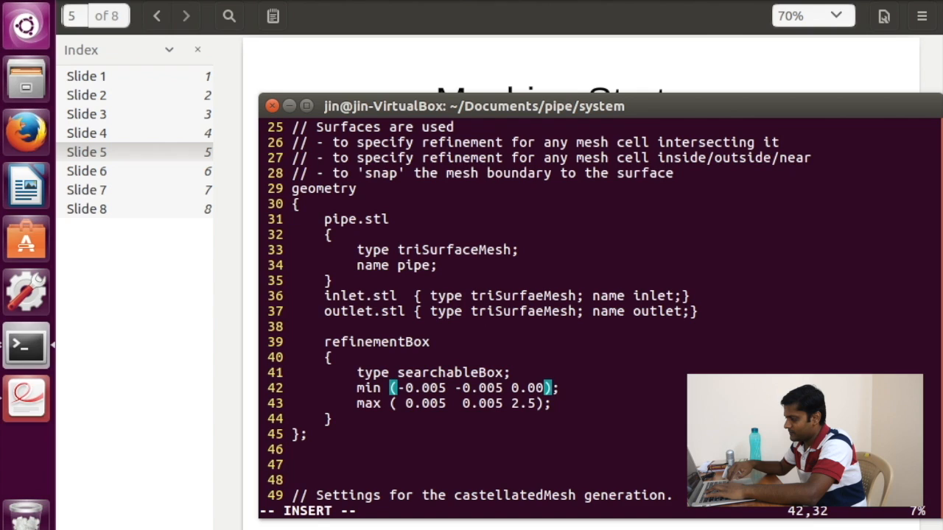
pyautogui.write('5')
pyautogui.press('BackSpace')
pyautogui.write('6')
pyautogui.press('Down')
pyautogui.press('Left')
pyautogui.press('Left')
pyautogui.press('Right')
pyautogui.press('Up')
pyautogui.press('Left')
pyautogui.press('Left')
pyautogui.write('-')
# Step: Set the refinementBox z value on the max line to 0.007 and finish editing the box limits
pyautogui.press('Down')
pyautogui.press('Right')
pyautogui.press('Right')
pyautogui.press('BackSpace')
pyautogui.press('BackSpace')
pyautogui.press('BackSpace')
pyautogui.write('0.006')
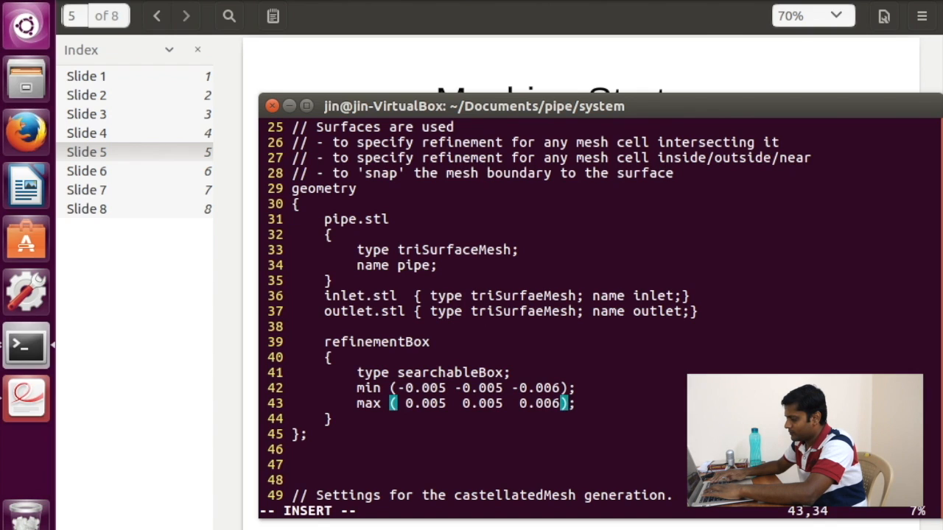
pyautogui.press('BackSpace')
pyautogui.write('7')
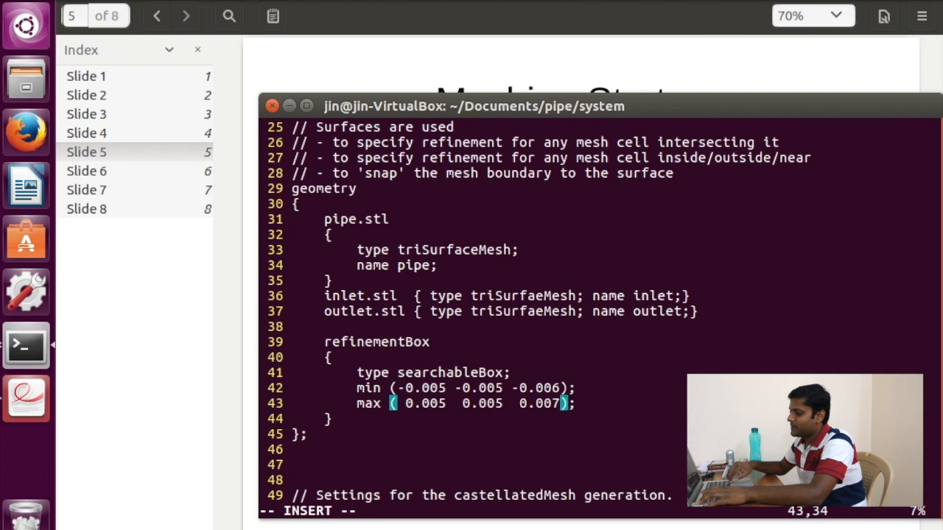
pyautogui.press('Escape')
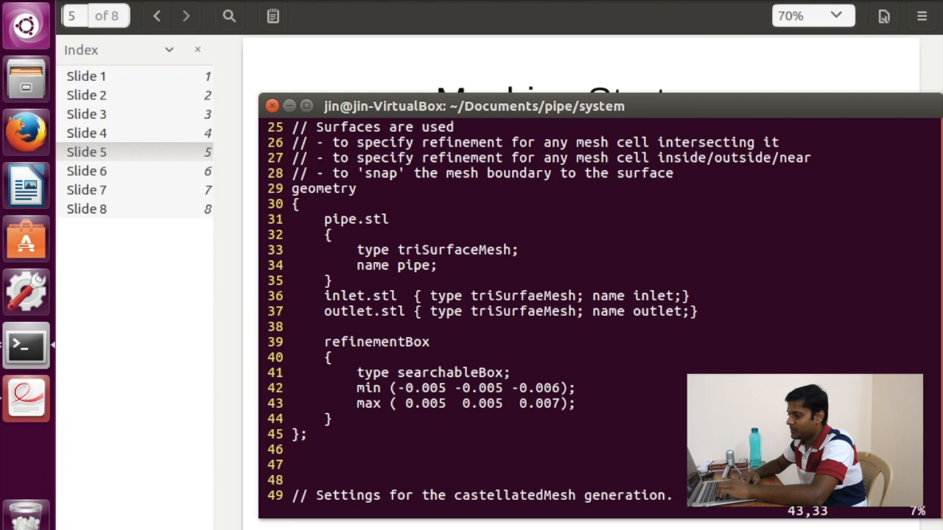
# Step: Check the Intended grid picture on slide 3 of the presentation, and return to the terminal
pyautogui.click(109, 115)
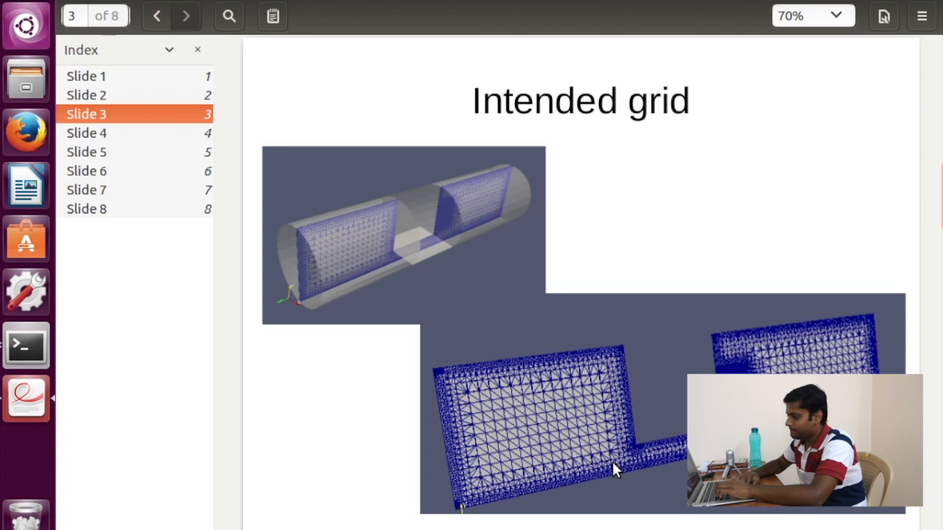
pyautogui.click(24, 346)
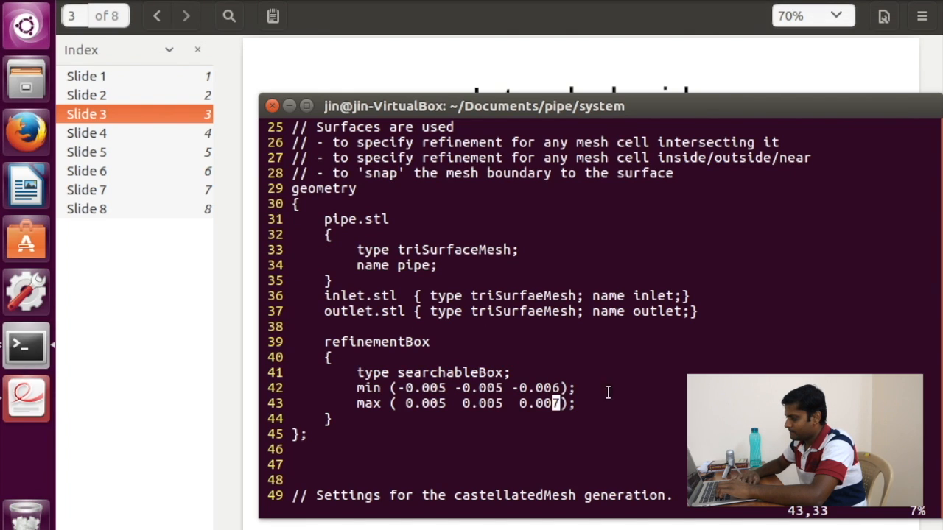
# Step: In castellatedMeshControls, raise maxLocalCells to 1000000
pyautogui.press('Down')
pyautogui.press('Down')
pyautogui.press('Down')
pyautogui.press('Down')
pyautogui.press('Down')
pyautogui.press('Down')
pyautogui.press('Down')
pyautogui.press('Down')
pyautogui.press('Down')
pyautogui.press('Down')
pyautogui.press('Down')
pyautogui.press('Down')
pyautogui.press('Down')
pyautogui.press('Down')
pyautogui.press('Down')
pyautogui.press('Down')
pyautogui.press('Down')
pyautogui.press('Down')
pyautogui.press('Down')
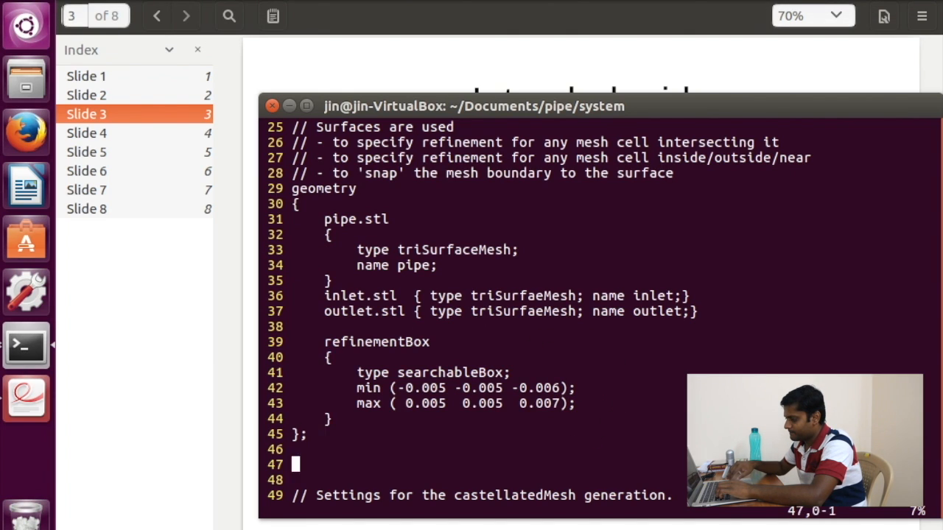
pyautogui.press('Down')
pyautogui.press('Down')
pyautogui.press('Down')
pyautogui.press('Down')
pyautogui.press('Down')
pyautogui.press('Down')
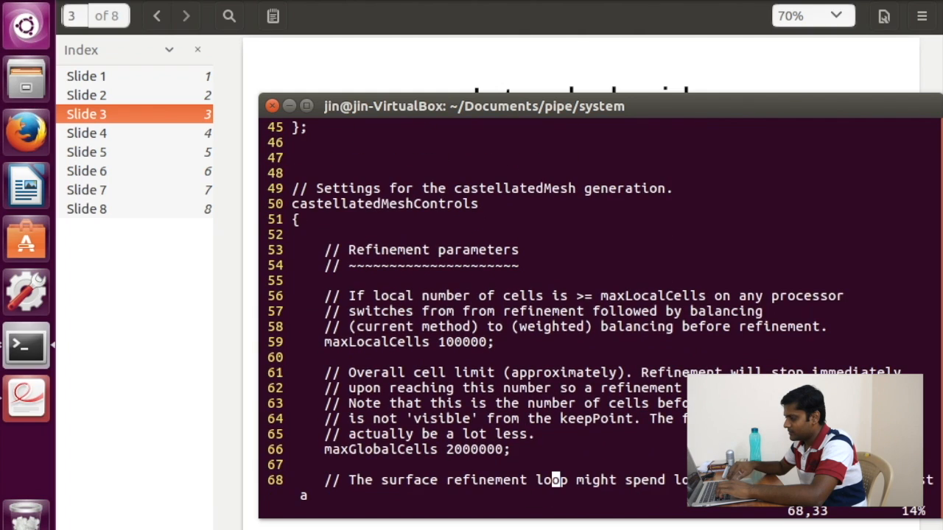
pyautogui.press('Up')
pyautogui.press('Up')
pyautogui.press('Up')
pyautogui.press('Up')
pyautogui.press('Up')
pyautogui.press('Up')
pyautogui.press('Up')
pyautogui.press('Up')
pyautogui.press('Up')
pyautogui.press('Up')
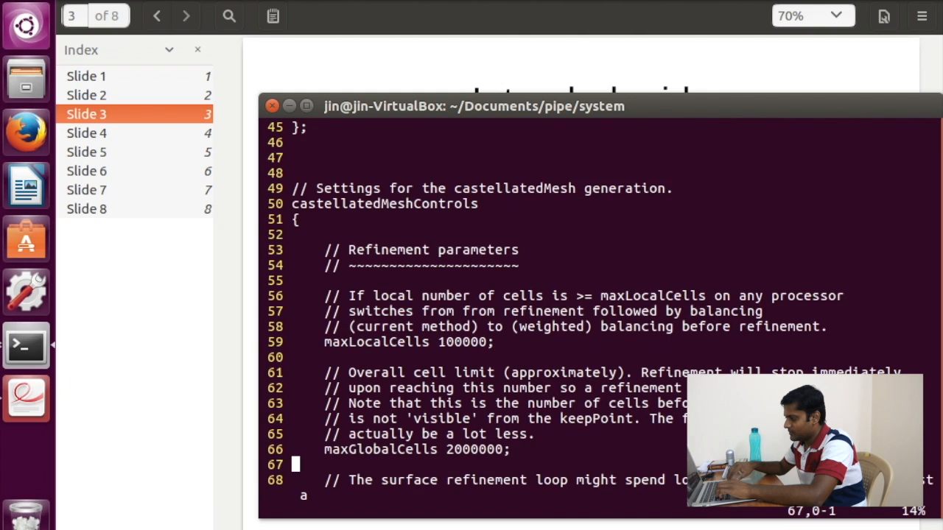
pyautogui.press('Down')
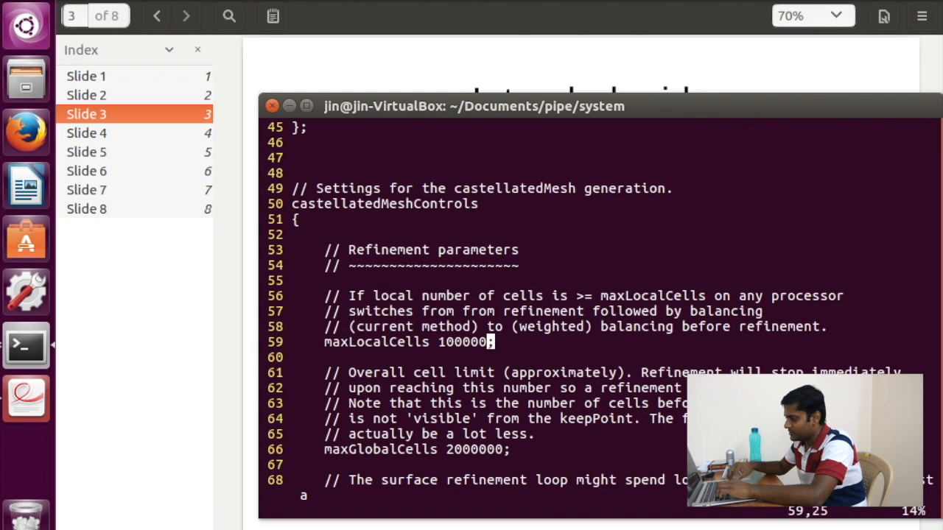
pyautogui.press('Left')
pyautogui.press('Left')
pyautogui.press('Left')
pyautogui.press('0')
pyautogui.press('i')
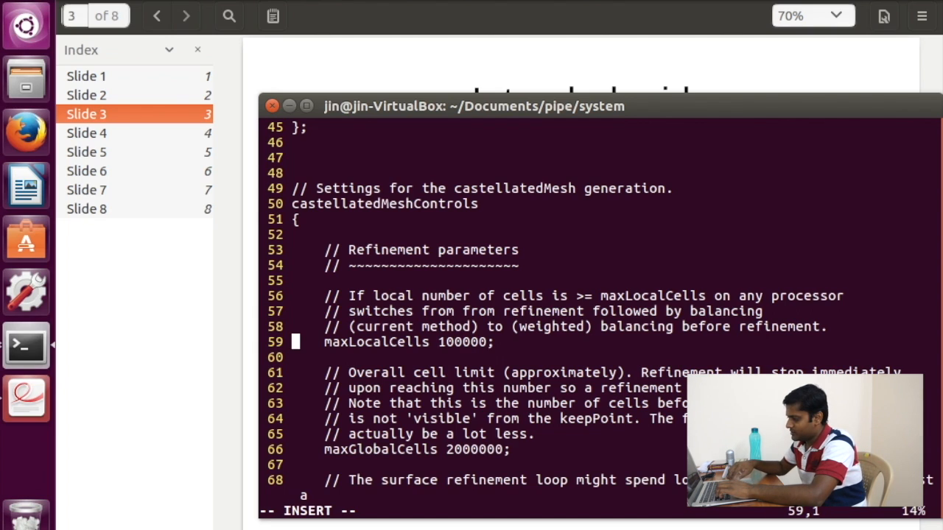
pyautogui.press('Right')
pyautogui.press('Right')
pyautogui.press('Right')
pyautogui.press('Right')
pyautogui.press('Right')
pyautogui.press('Right')
pyautogui.press('Right')
pyautogui.press('Right')
pyautogui.press('Right')
pyautogui.press('Right')
pyautogui.press('Right')
pyautogui.press('Right')
pyautogui.press('Right')
pyautogui.press('Right')
pyautogui.press('Right')
pyautogui.press('Right')
pyautogui.press('Right')
pyautogui.press('Right')
pyautogui.press('Right')
pyautogui.press('Right')
pyautogui.press('Right')
pyautogui.write('0')
# Step: Raise maxGlobalCells to 80000000 in castellatedMeshControls
pyautogui.press('Down')
pyautogui.press('Down')
pyautogui.press('Down')
pyautogui.press('Down')
pyautogui.press('Down')
pyautogui.press('Down')
pyautogui.press('Down')
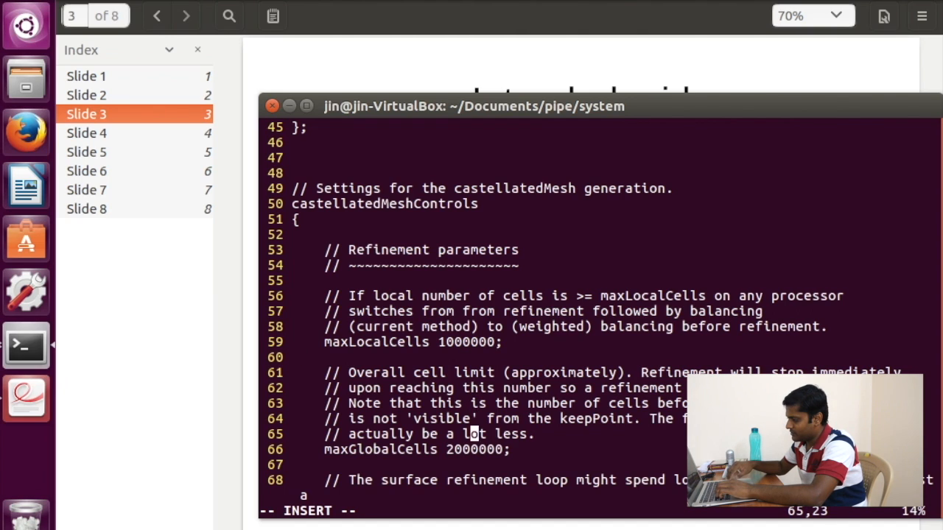
pyautogui.press('Left')
pyautogui.press('Left')
pyautogui.write('0')
pyautogui.press('Left')
pyautogui.press('BackSpace')
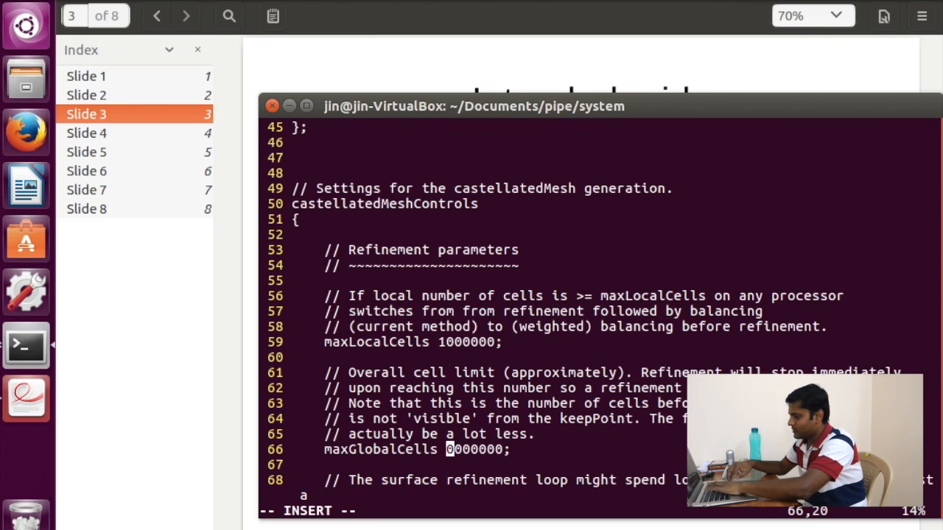
pyautogui.write('8')
# Step: Change the leading digit of maxLocalCells so that its value is 4000000
pyautogui.press('Up')
pyautogui.press('Up')
pyautogui.press('Up')
pyautogui.press('Up')
pyautogui.press('Up')
pyautogui.press('Up')
pyautogui.press('Up')
pyautogui.press('Left')
pyautogui.press('Left')
pyautogui.press('Right')
pyautogui.press('BackSpace')
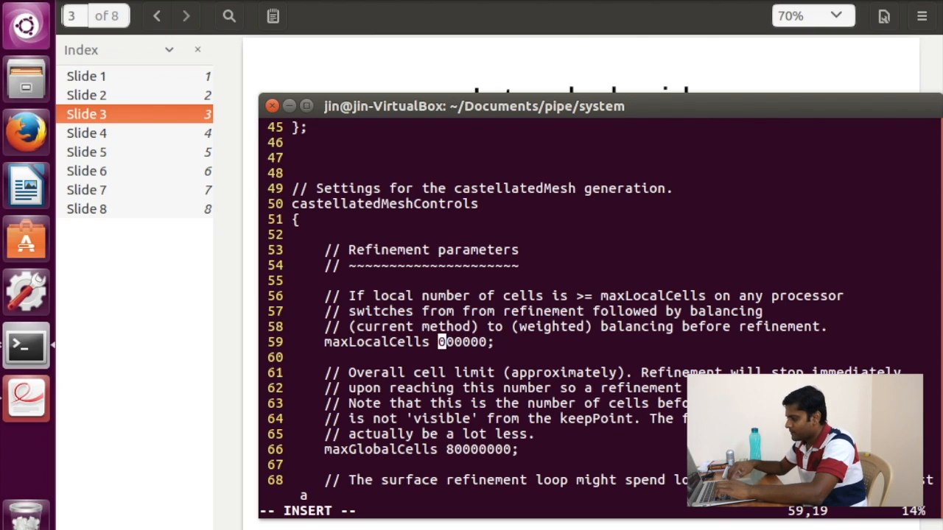
pyautogui.write('4')
# Step: Review the remaining refinement parameters in castellatedMeshControls, from maxGlobalCells through nCellsBetweenLevels to the explicit feature edge refinement block
pyautogui.press('Down')
pyautogui.press('Down')
pyautogui.press('Down')
pyautogui.press('Down')
pyautogui.press('Down')
pyautogui.press('Down')
pyautogui.press('Down')
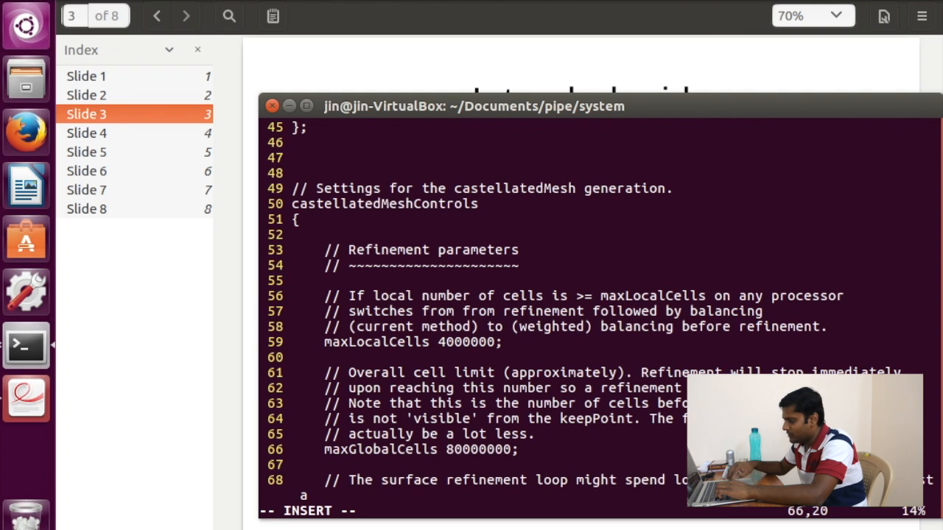
pyautogui.press('Down')
pyautogui.press('Down')
pyautogui.press('Down')
pyautogui.press('Down')
pyautogui.press('Down')
pyautogui.press('Down')
pyautogui.press('Down')
pyautogui.press('Down')
pyautogui.press('Down')
pyautogui.press('Down')
pyautogui.press('Down')
pyautogui.press('Down')
pyautogui.press('Down')
pyautogui.press('Down')
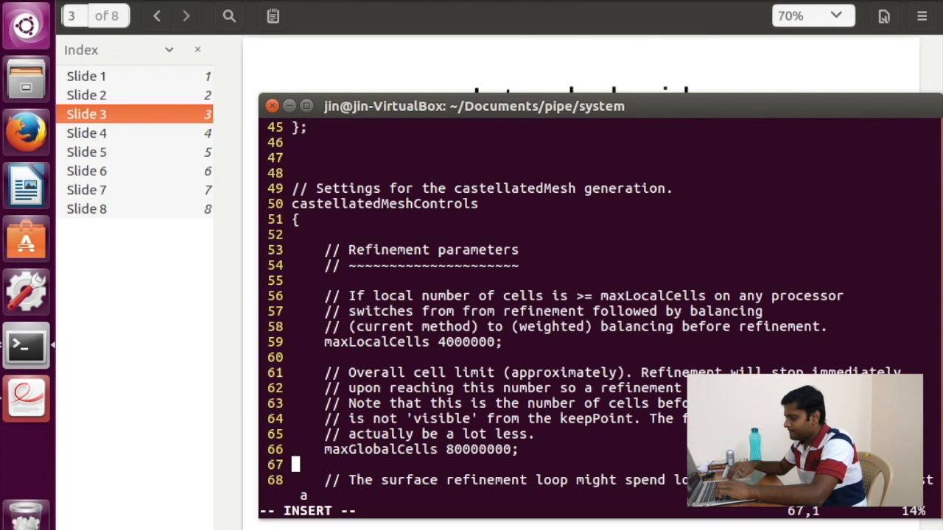
pyautogui.press('Down')
pyautogui.press('Down')
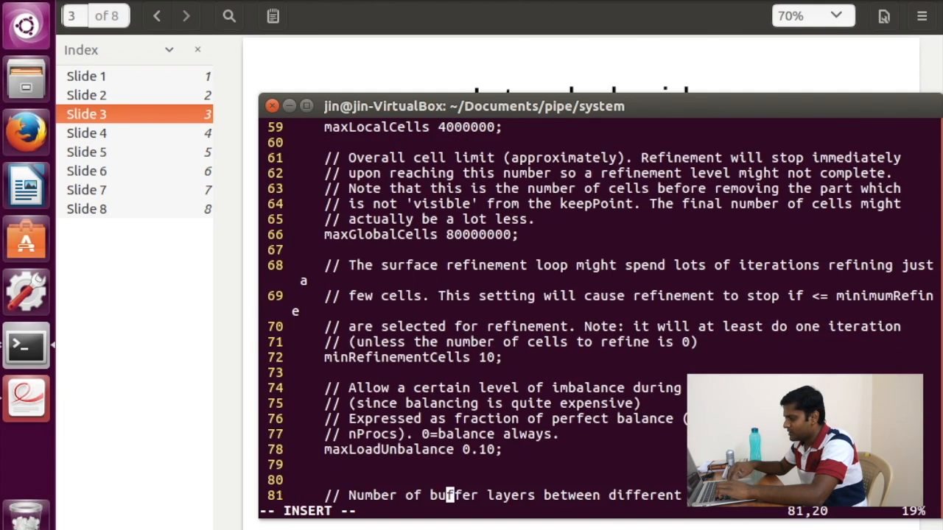
pyautogui.press('Down')
pyautogui.press('Down')
pyautogui.press('Down')
pyautogui.press('Down')
pyautogui.press('Down')
pyautogui.press('Down')
pyautogui.press('Down')
pyautogui.press('Down')
pyautogui.press('Down')
pyautogui.press('Down')
pyautogui.press('Down')
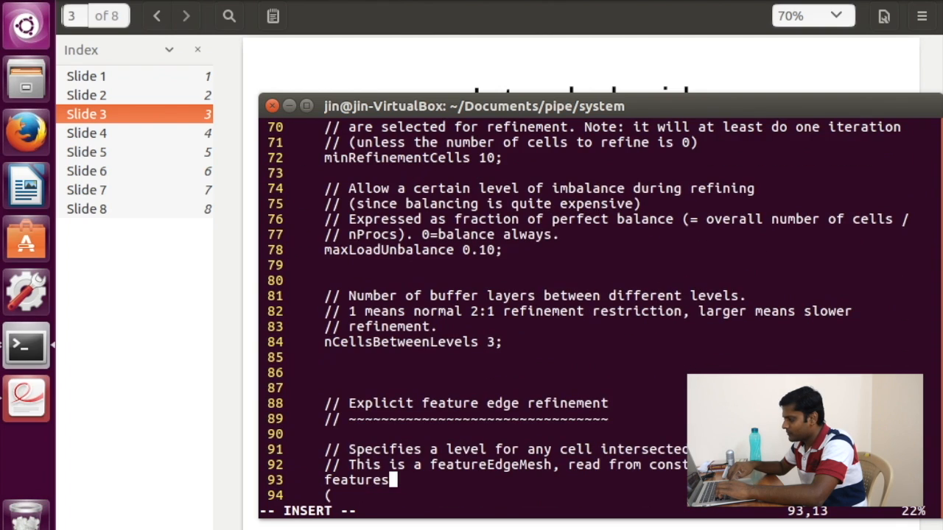
pyautogui.press('Down')
pyautogui.press('Down')
pyautogui.press('Down')
pyautogui.press('Down')
pyautogui.press('Down')
pyautogui.press('Down')
pyautogui.press('Down')
pyautogui.press('Down')
pyautogui.press('Down')
pyautogui.press('Down')
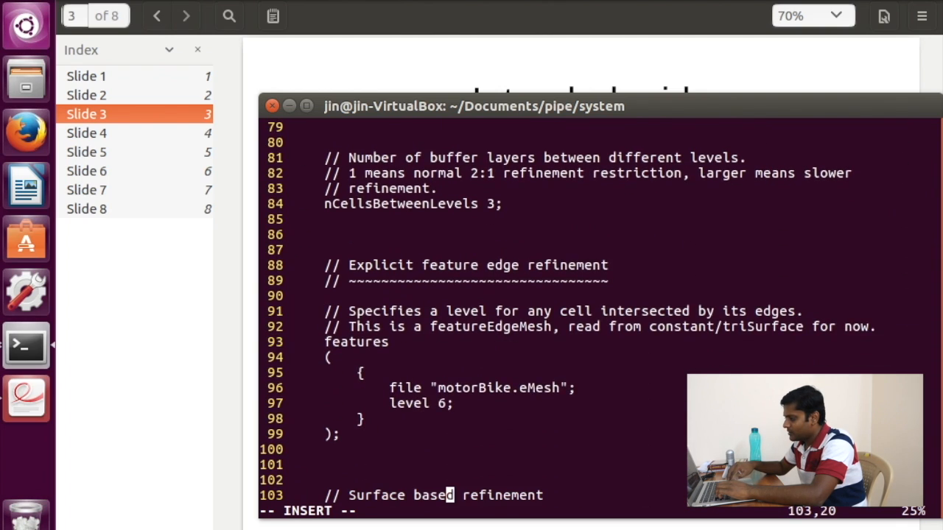
# Step: In the features list, change the feature edge file from motorBike.eMesh to "pipe.eMesh"
pyautogui.press('Up')
pyautogui.press('Up')
pyautogui.press('Up')
pyautogui.press('Up')
pyautogui.press('Up')
pyautogui.press('Up')
pyautogui.press('Up')
pyautogui.press('Down')
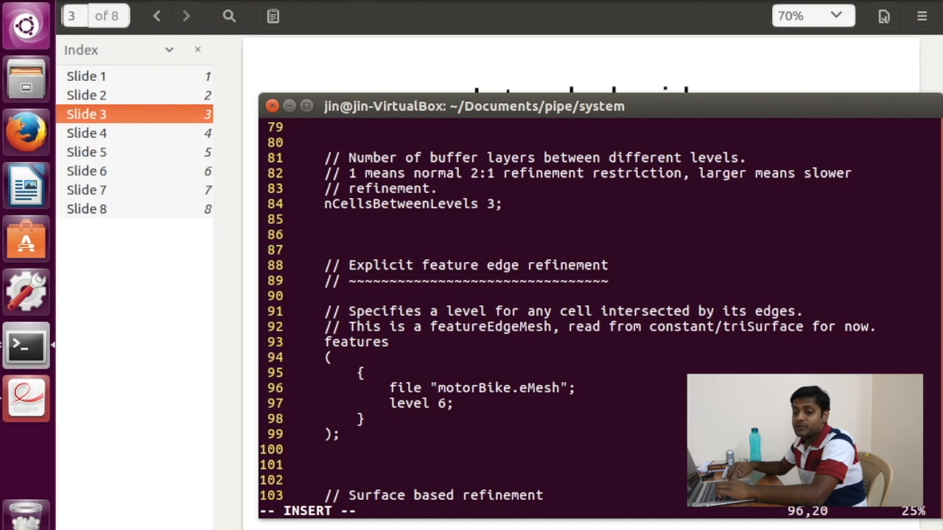
pyautogui.press('Right')
pyautogui.press('Right')
pyautogui.press('Right')
pyautogui.press('Right')
pyautogui.press('Right')
pyautogui.press('Right')
pyautogui.press('Right')
pyautogui.press('Right')
pyautogui.press('Right')
pyautogui.press('Right')
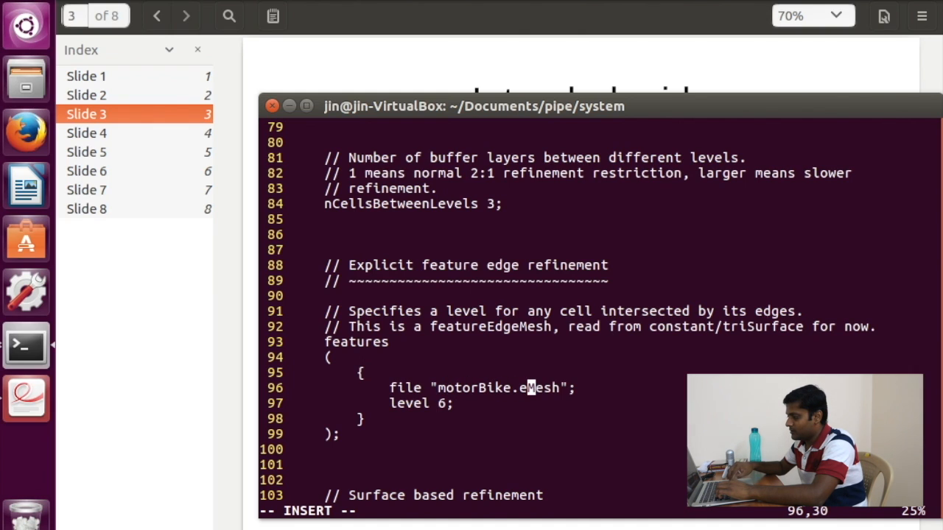
pyautogui.press('Left')
pyautogui.press('Left')
pyautogui.press('BackSpace')
pyautogui.press('BackSpace')
pyautogui.press('BackSpace')
pyautogui.press('BackSpace')
pyautogui.press('BackSpace')
pyautogui.press('BackSpace')
pyautogui.press('BackSpace')
pyautogui.press('BackSpace')
pyautogui.press('BackSpace')
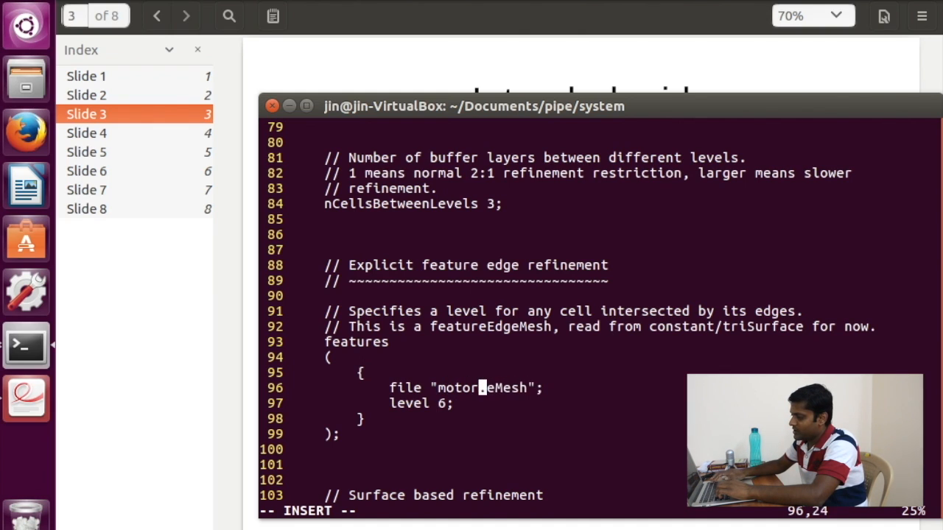
pyautogui.write('pipe')
# Step: Set the refinement level of the pipe.eMesh feature entry to 3
pyautogui.press('Down')
pyautogui.press('Left')
pyautogui.press('BackSpace')
pyautogui.write('3')
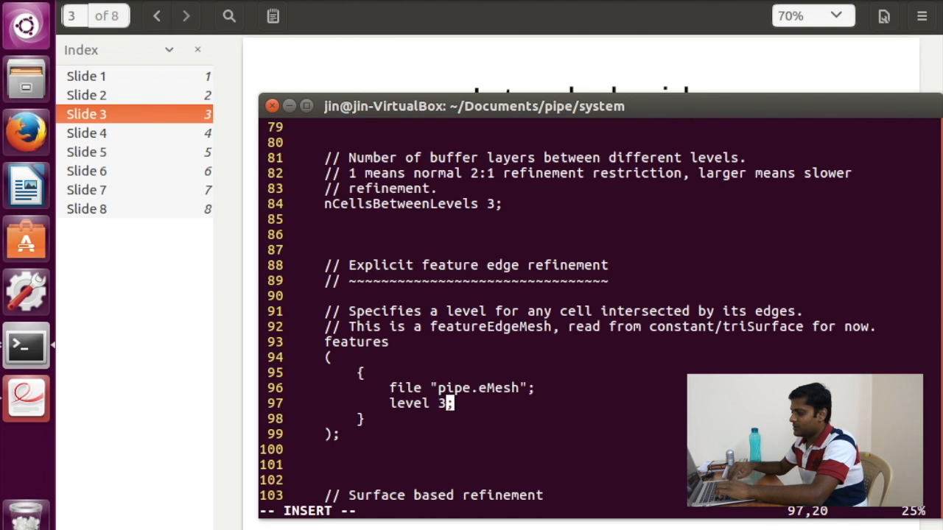
# Step: Examine the surface based refinement section, including the refinementSurfaces entry and its minimum and maximum level setting
pyautogui.press('Down')
pyautogui.press('Down')
pyautogui.press('Down')
pyautogui.press('Down')
pyautogui.press('Down')
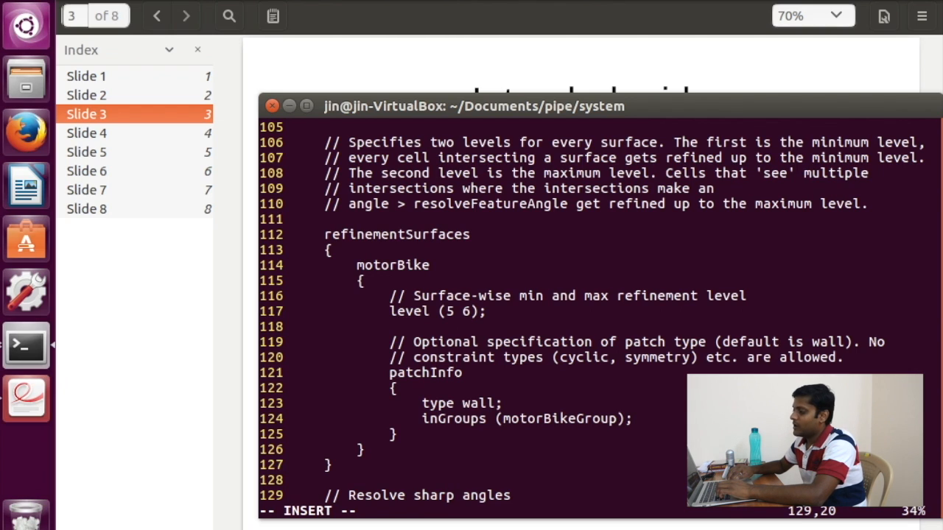
pyautogui.press('Up')
pyautogui.press('Up')
pyautogui.press('Up')
pyautogui.press('Up')
pyautogui.press('Up')
pyautogui.press('Up')
pyautogui.press('Up')
pyautogui.press('Up')
pyautogui.press('Up')
pyautogui.press('Up')
pyautogui.press('Up')
pyautogui.press('Up')
pyautogui.press('Up')
pyautogui.press('Up')
pyautogui.press('Up')
pyautogui.press('Down')
pyautogui.press('Down')
pyautogui.press('Down')
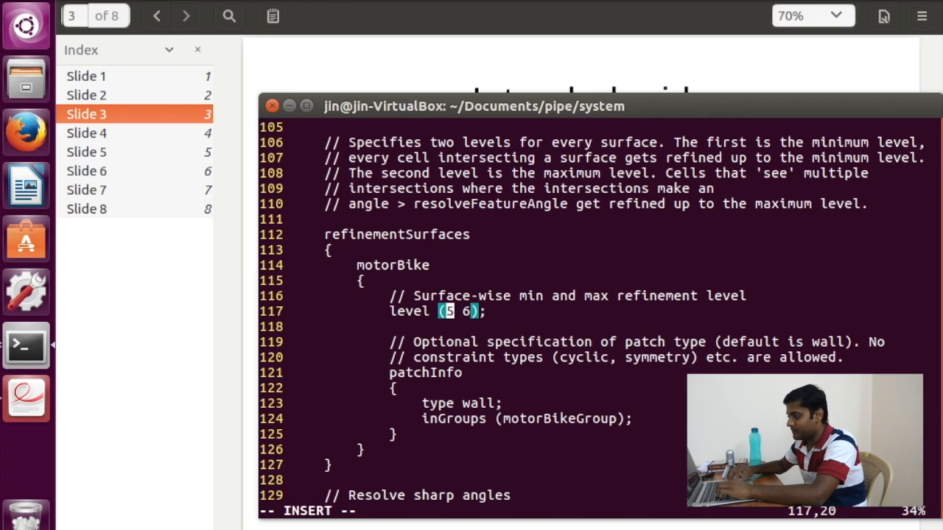
pyautogui.press('Right')
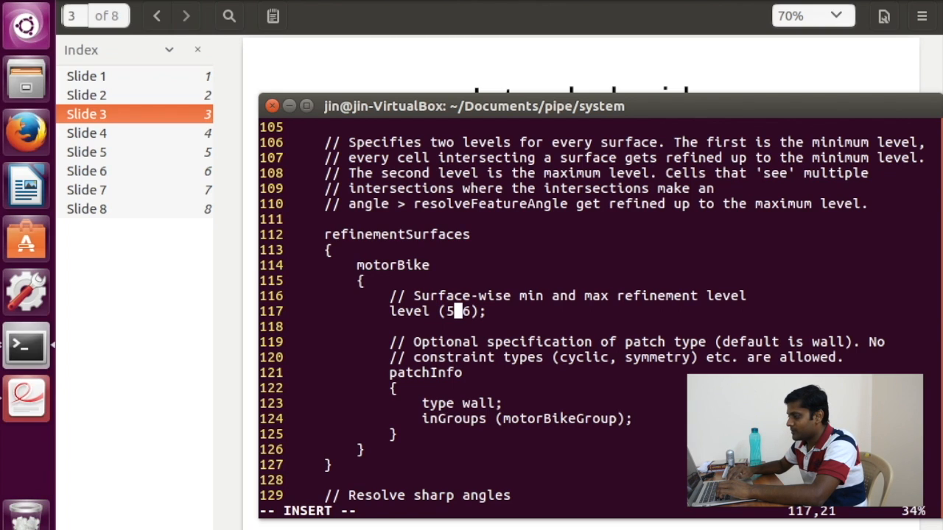
# Step: Rename the motorBike surface entry in refinementSurfaces to pipe
pyautogui.press('Up')
pyautogui.press('Up')
pyautogui.press('Up')
pyautogui.press('Left')
pyautogui.press('BackSpace')
pyautogui.press('BackSpace')
pyautogui.press('BackSpace')
pyautogui.press('BackSpace')
pyautogui.press('BackSpace')
pyautogui.press('BackSpace')
pyautogui.press('BackSpace')
pyautogui.press('BackSpace')
pyautogui.write('pip')
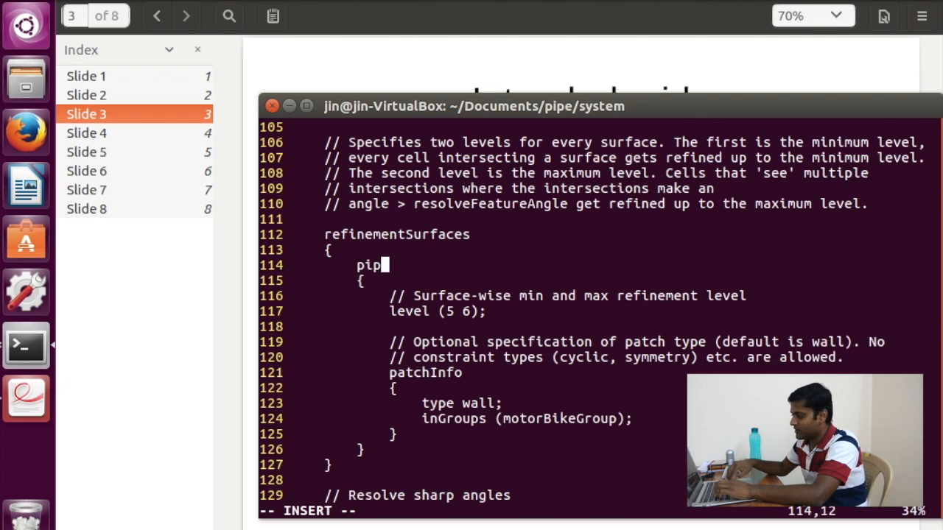
pyautogui.write('e')
# Step: Set the pipe surface's minimum and maximum refinement levels in refinementSurfaces to (2 3)
pyautogui.press('Down')
pyautogui.press('Down')
pyautogui.press('Down')
pyautogui.press('Right')
pyautogui.press('Right')
pyautogui.press('Right')
pyautogui.press('Right')
pyautogui.press('Right')
pyautogui.press('Right')
pyautogui.press('Right')
pyautogui.press('Right')
pyautogui.press('BackSpace')
pyautogui.write('2')
pyautogui.press('Right')
pyautogui.press('Right')
pyautogui.press('BackSpace')
pyautogui.write('3')
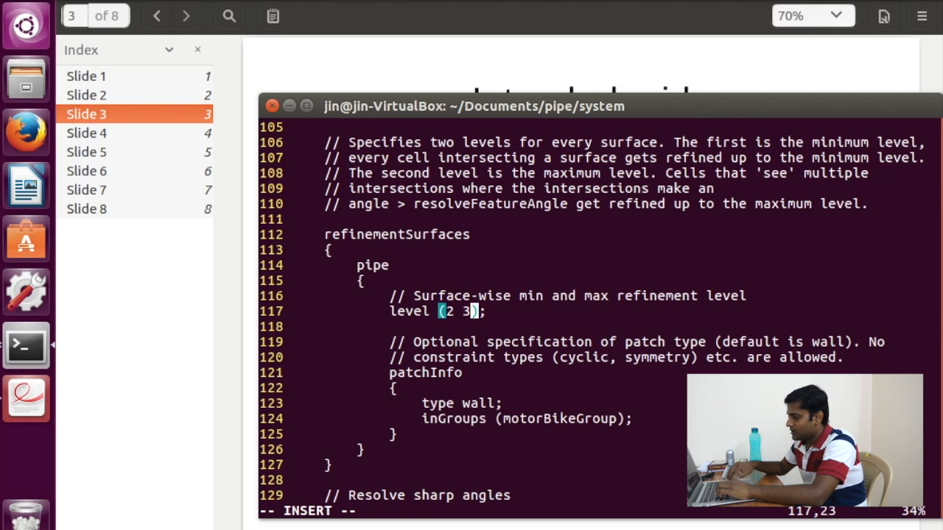
# Step: Set the refinement level of refinementBox to 3 in refinementRegions, so its levels entry reads ((1E15 3))
pyautogui.press('Down')
pyautogui.press('Down')
pyautogui.press('Down')
pyautogui.press('Down')
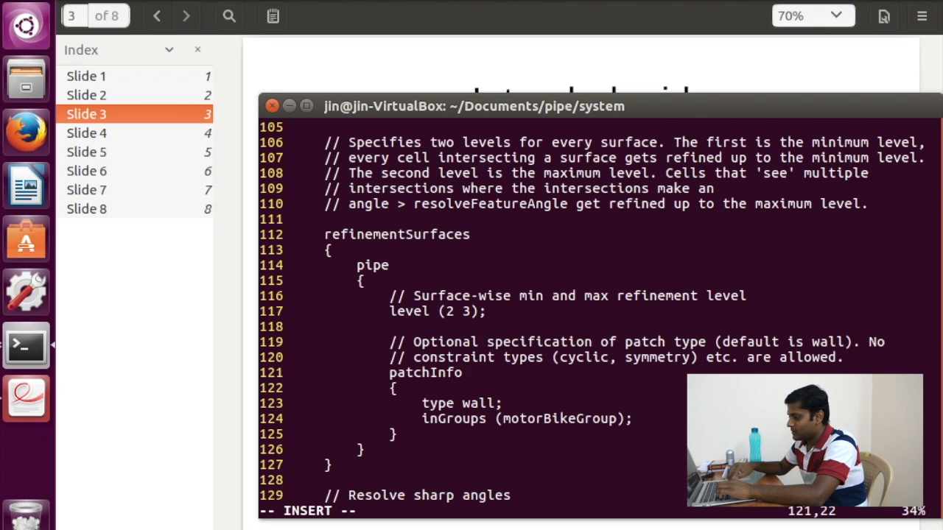
pyautogui.press('Down')
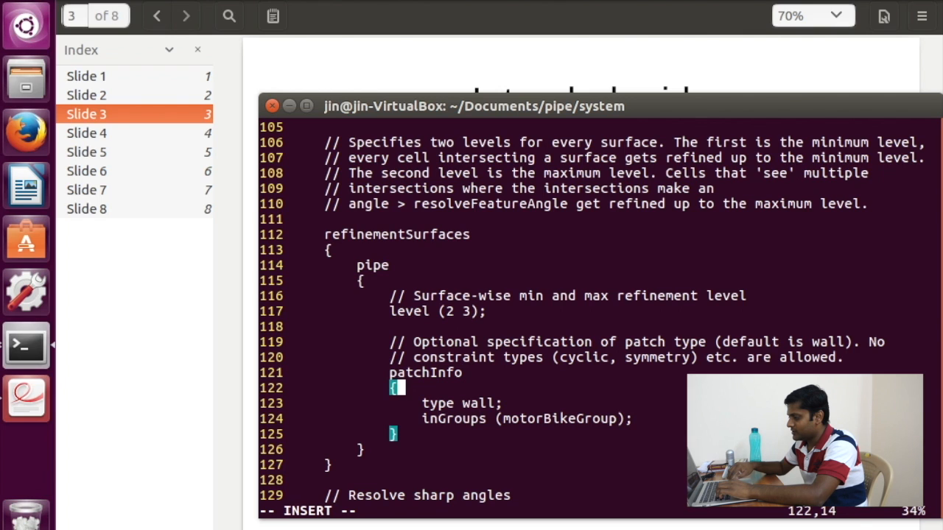
pyautogui.press('Down')
pyautogui.press('Down')
pyautogui.press('Down')
pyautogui.press('Down')
pyautogui.press('Down')
pyautogui.press('Down')
pyautogui.press('Down')
pyautogui.press('Down')
pyautogui.press('Down')
pyautogui.press('Down')
pyautogui.press('Down')
pyautogui.press('Down')
pyautogui.press('Down')
pyautogui.press('Down')
pyautogui.press('Down')
pyautogui.press('Down')
pyautogui.press('Down')
pyautogui.press('Down')
pyautogui.press('Down')
pyautogui.press('Down')
pyautogui.press('Down')
pyautogui.press('Down')
pyautogui.press('Down')
pyautogui.press('Down')
pyautogui.press('Down')
pyautogui.press('Down')
pyautogui.press('Down')
pyautogui.press('Down')
pyautogui.press('Down')
pyautogui.press('Down')
pyautogui.press('Down')
pyautogui.press('Down')
pyautogui.press('Down')
pyautogui.press('Up')
pyautogui.press('Up')
pyautogui.press('Up')
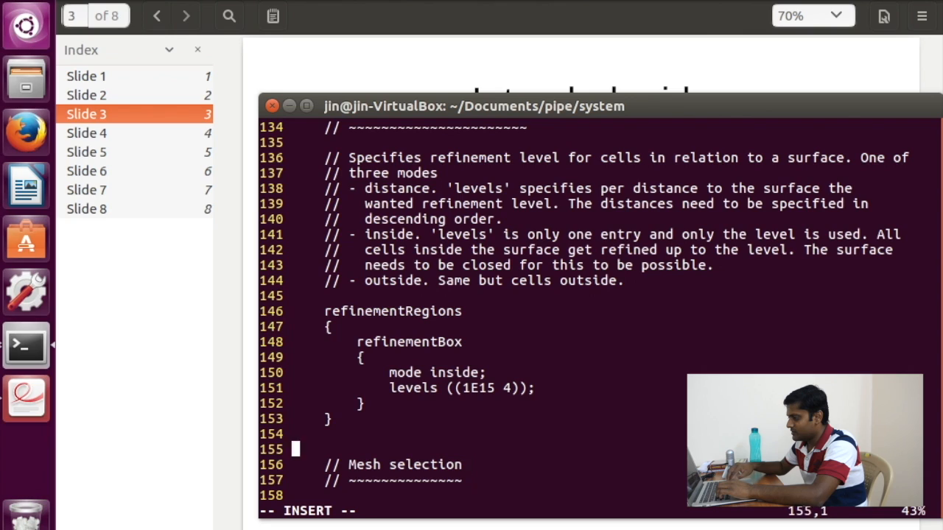
pyautogui.press('Up')
pyautogui.press('Up')
pyautogui.press('Up')
pyautogui.press('Up')
pyautogui.press('Up')
pyautogui.press('Up')
pyautogui.press('Up')
pyautogui.press('End')
pyautogui.press('Down')
pyautogui.press('Down')
pyautogui.press('Down')
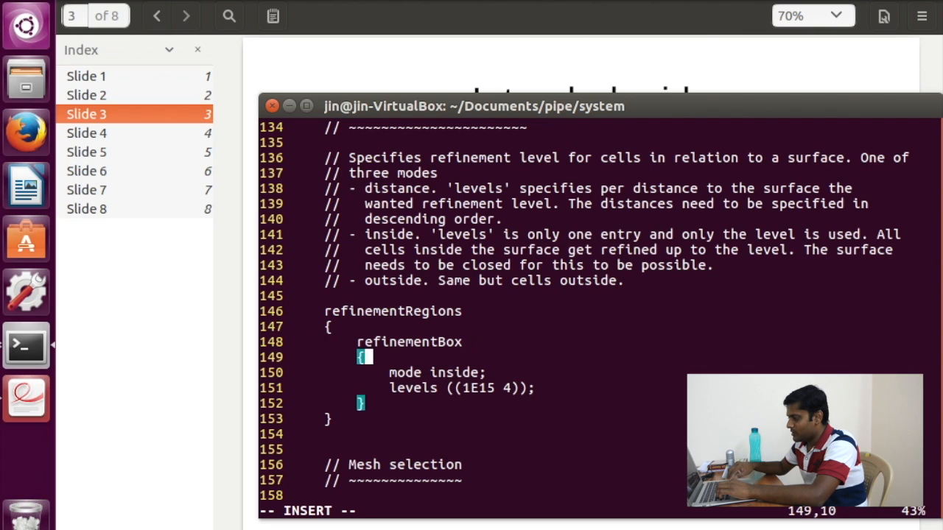
pyautogui.press('Right')
pyautogui.press('Right')
pyautogui.press('Right')
pyautogui.press('Right')
pyautogui.press('Right')
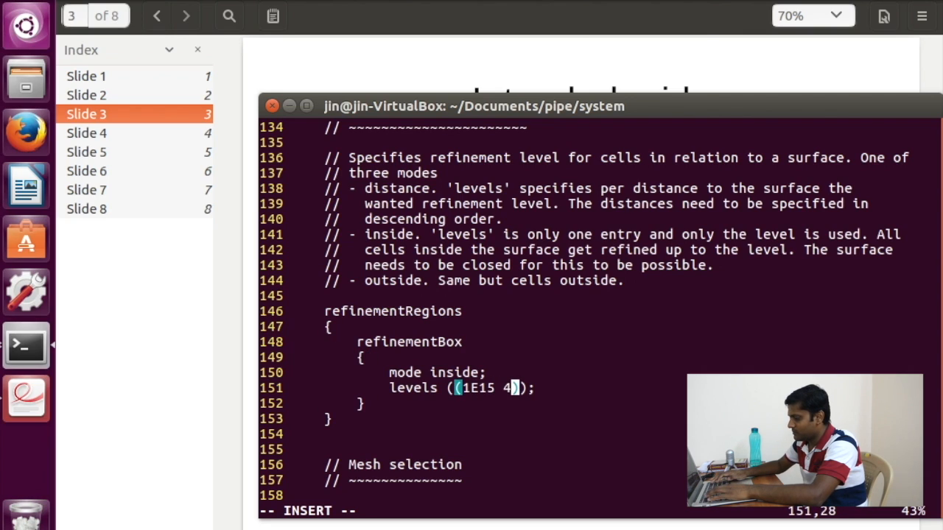
pyautogui.press('BackSpace')
pyautogui.write('3')
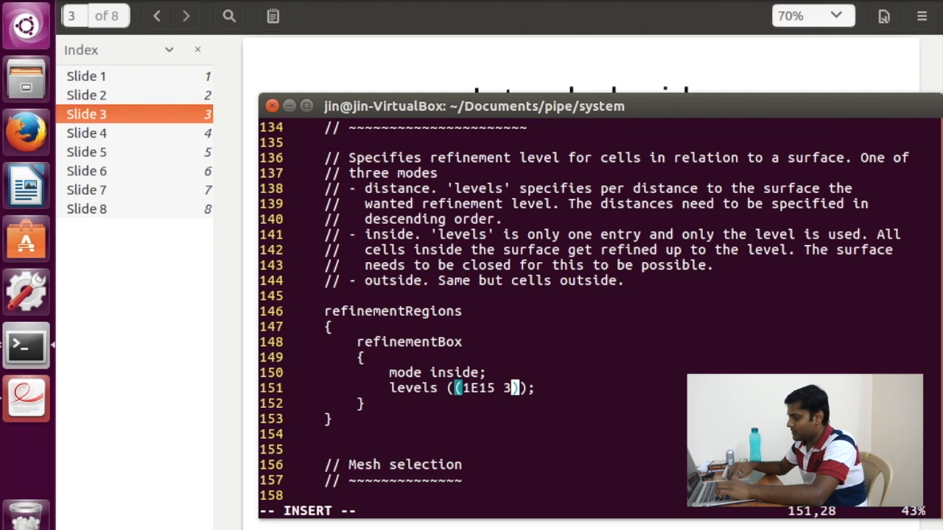
# Step: Change the first coordinate of locationInMesh in the mesh selection section to 0.000
pyautogui.press('Down')
pyautogui.press('Down')
pyautogui.press('Down')
pyautogui.press('Down')
pyautogui.press('Down')
pyautogui.press('Down')
pyautogui.press('Down')
pyautogui.press('Down')
pyautogui.press('Down')
pyautogui.press('Down')
pyautogui.press('Down')
pyautogui.press('Down')
pyautogui.press('Down')
pyautogui.press('Down')
pyautogui.press('Down')
pyautogui.press('Down')
pyautogui.press('Down')
pyautogui.press('Down')
pyautogui.press('Down')
pyautogui.press('Down')
pyautogui.press('Down')
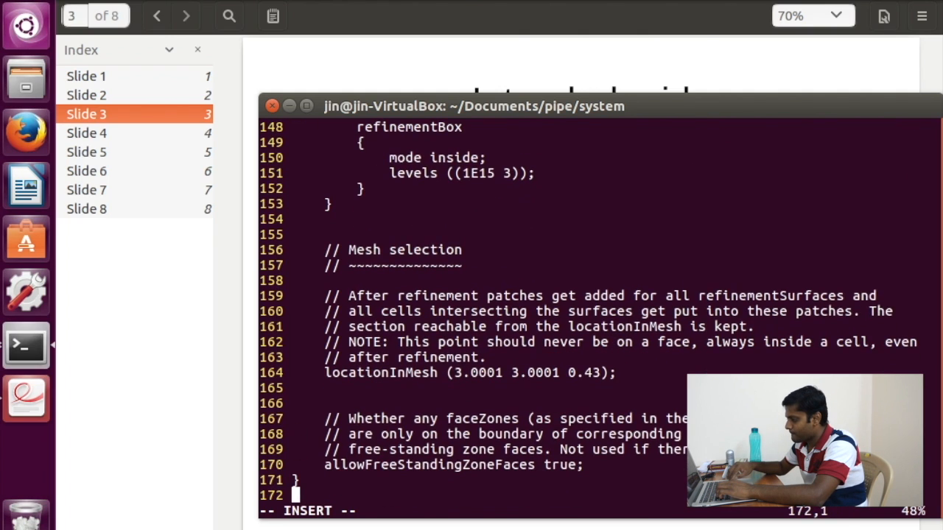
pyautogui.press('Up')
pyautogui.press('Up')
pyautogui.press('Up')
pyautogui.press('Up')
pyautogui.press('Up')
pyautogui.press('Up')
pyautogui.press('Up')
pyautogui.press('Up')
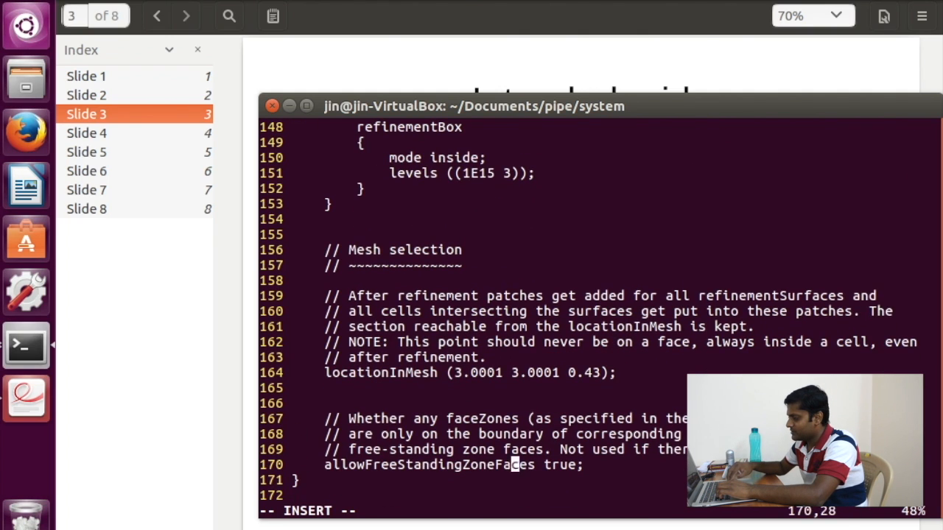
pyautogui.press('Left')
pyautogui.press('Left')
pyautogui.press('Left')
pyautogui.press('Left')
pyautogui.press('Left')
pyautogui.press('Left')
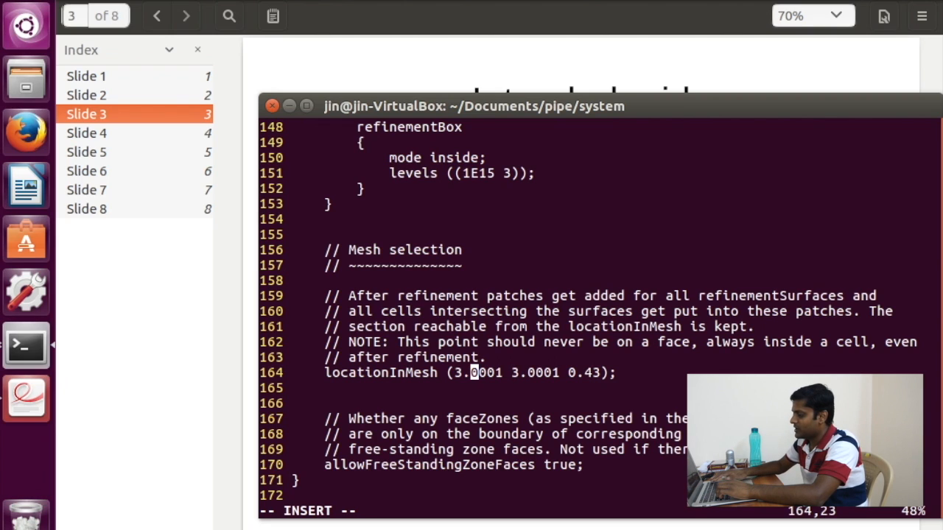
pyautogui.press('BackSpace')
pyautogui.write('0')
pyautogui.press('Right')
pyautogui.press('Right')
pyautogui.press('Right')
pyautogui.press('Right')
pyautogui.press('Right')
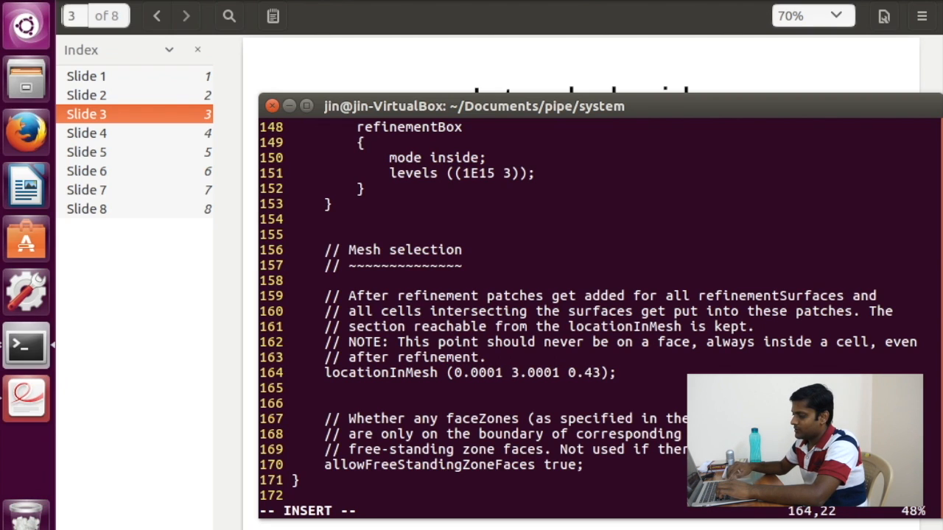
pyautogui.press('BackSpace')
# Step: Change the second coordinate of locationInMesh to 0.000
pyautogui.press('Right')
pyautogui.press('Right')
pyautogui.press('Right')
pyautogui.press('Left')
pyautogui.press('BackSpace')
pyautogui.write('0')
pyautogui.press('Right')
pyautogui.press('Right')
pyautogui.press('Right')
pyautogui.press('Right')
pyautogui.press('Right')
pyautogui.press('BackSpace')
# Step: Change the third coordinate of locationInMesh to 0.01431
pyautogui.press('Right')
pyautogui.press('Right')
pyautogui.press('Right')
pyautogui.write('00')
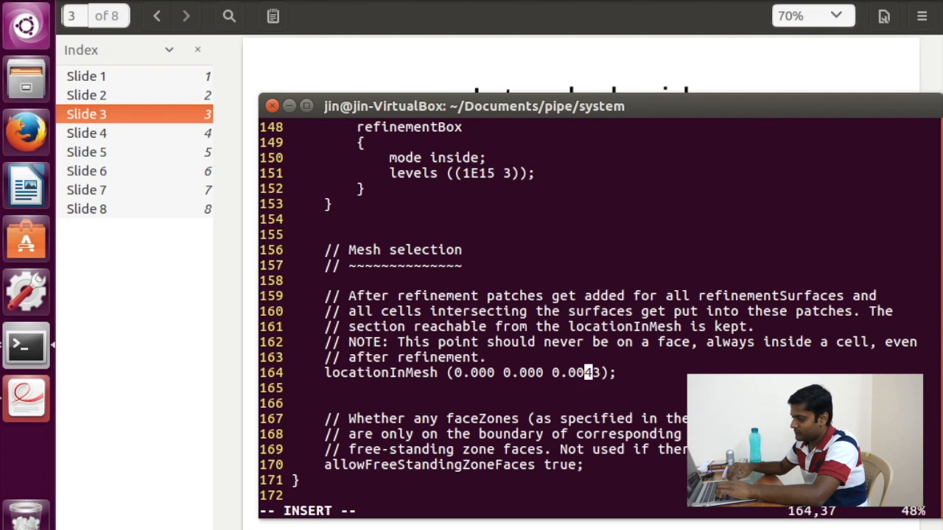
pyautogui.press('BackSpace')
pyautogui.write('1')
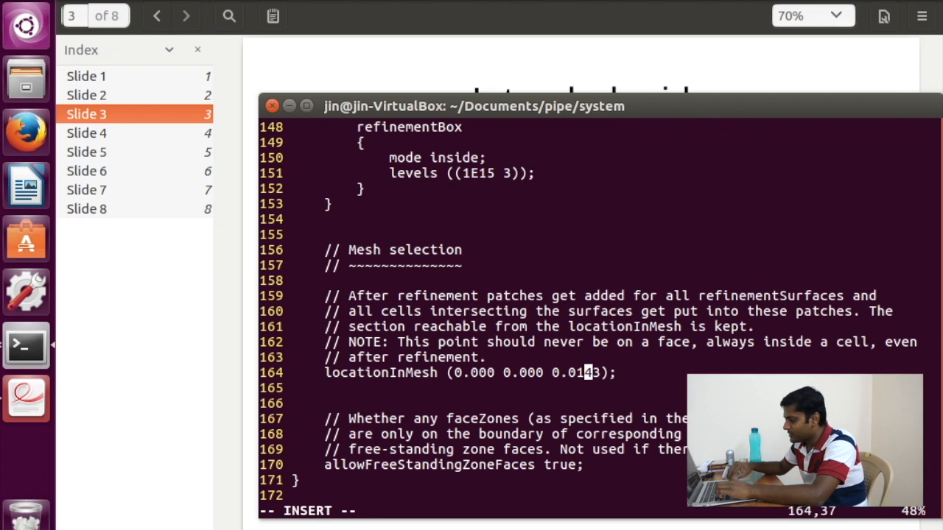
pyautogui.press('Right')
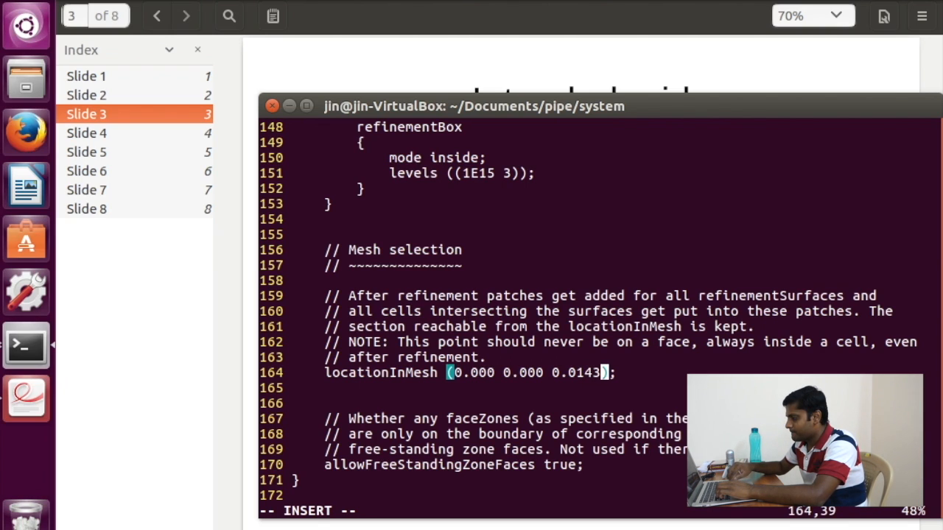
pyautogui.write('1')
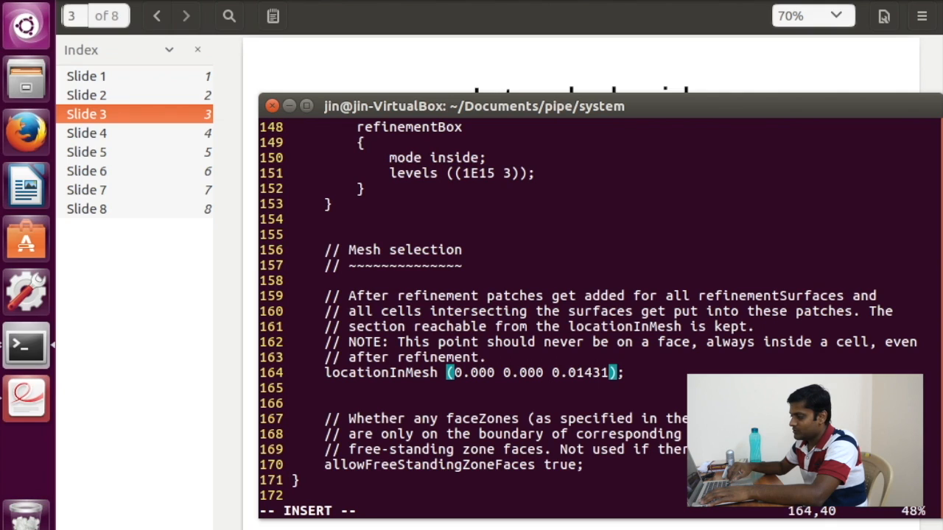
pyautogui.press('Left')
pyautogui.press('Left')
pyautogui.press('Right')
pyautogui.press('Left')
pyautogui.press('Left')
pyautogui.press('Left')
pyautogui.press('Left')
pyautogui.press('Right')
pyautogui.press('Right')
pyautogui.press('Right')
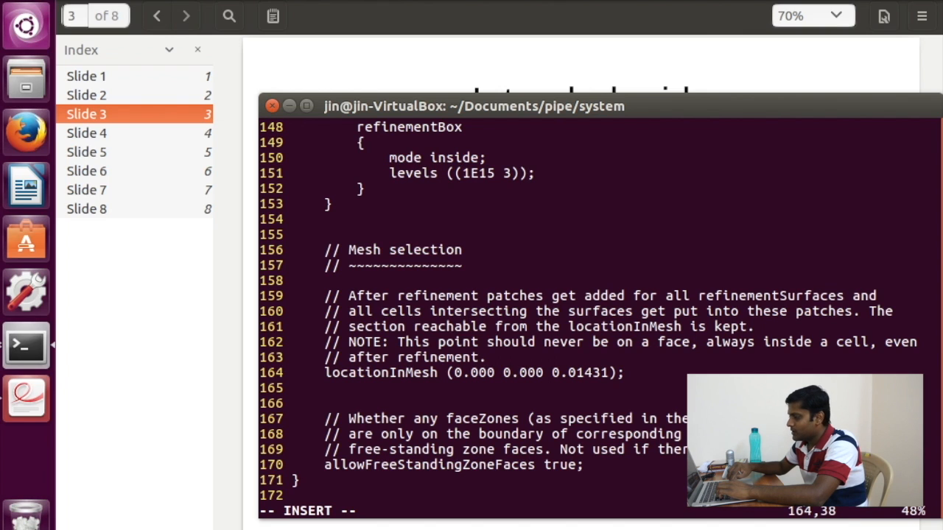
# Step: Replace the lowerWall|motorBike patch names in the layers section of addLayersControls with pipe, so the pattern reads "(pipe).*"
pyautogui.press('Down')
pyautogui.press('Down')
pyautogui.press('Down')
pyautogui.press('Down')
pyautogui.press('Down')
pyautogui.press('Down')
pyautogui.press('Down')
pyautogui.press('Down')
pyautogui.press('Down')
pyautogui.press('Down')
pyautogui.press('Down')
pyautogui.press('Down')
pyautogui.press('Down')
pyautogui.press('Down')
pyautogui.press('Down')
pyautogui.press('Down')
pyautogui.press('Down')
pyautogui.press('Down')
pyautogui.press('Down')
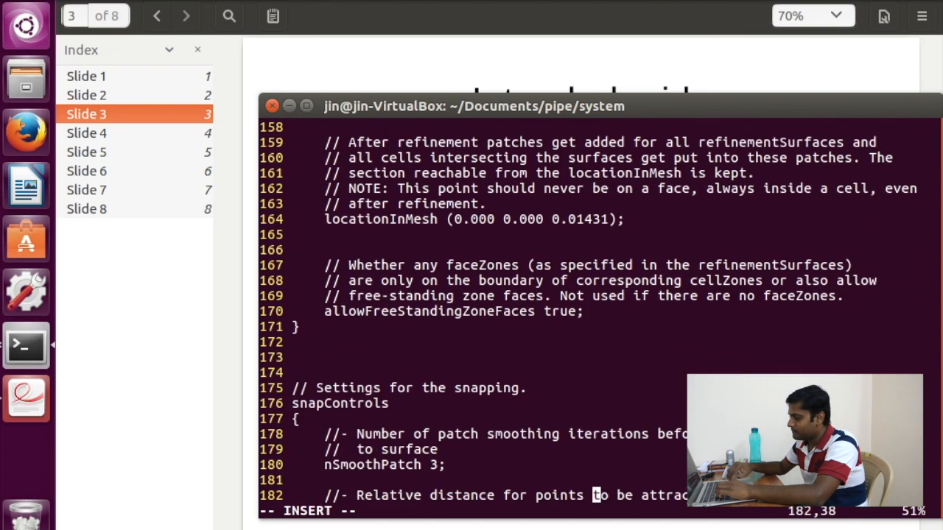
pyautogui.press('Down')
pyautogui.press('Down')
pyautogui.press('Down')
pyautogui.press('Down')
pyautogui.press('Down')
pyautogui.press('Down')
pyautogui.press('Down')
pyautogui.press('Down')
pyautogui.press('Down')
pyautogui.press('Down')
pyautogui.press('Down')
pyautogui.press('Down')
pyautogui.press('Down')
pyautogui.press('Down')
pyautogui.press('Down')
pyautogui.press('Down')
pyautogui.press('Down')
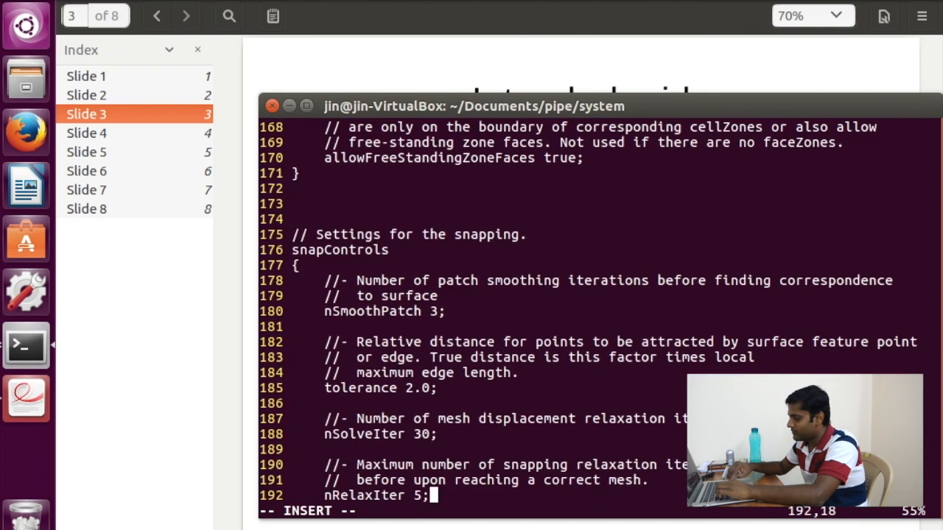
pyautogui.press('Down')
pyautogui.press('Down')
pyautogui.press('Down')
pyautogui.press('Down')
pyautogui.press('Down')
pyautogui.press('Down')
pyautogui.press('Down')
pyautogui.press('Down')
pyautogui.press('Down')
pyautogui.press('Down')
pyautogui.press('Down')
pyautogui.press('Down')
pyautogui.press('Down')
pyautogui.press('Down')
pyautogui.press('Down')
pyautogui.press('Down')
pyautogui.press('Down')
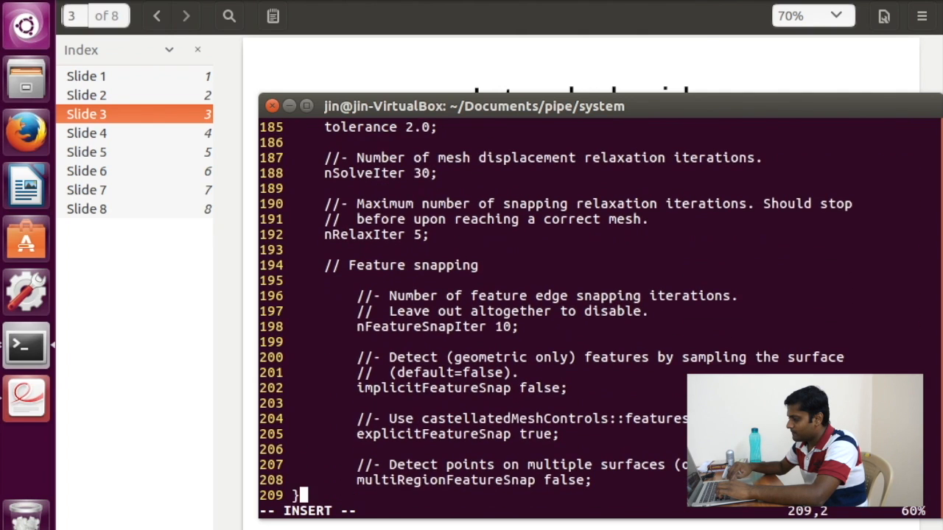
pyautogui.press('Down')
pyautogui.press('Down')
pyautogui.press('Down')
pyautogui.press('Down')
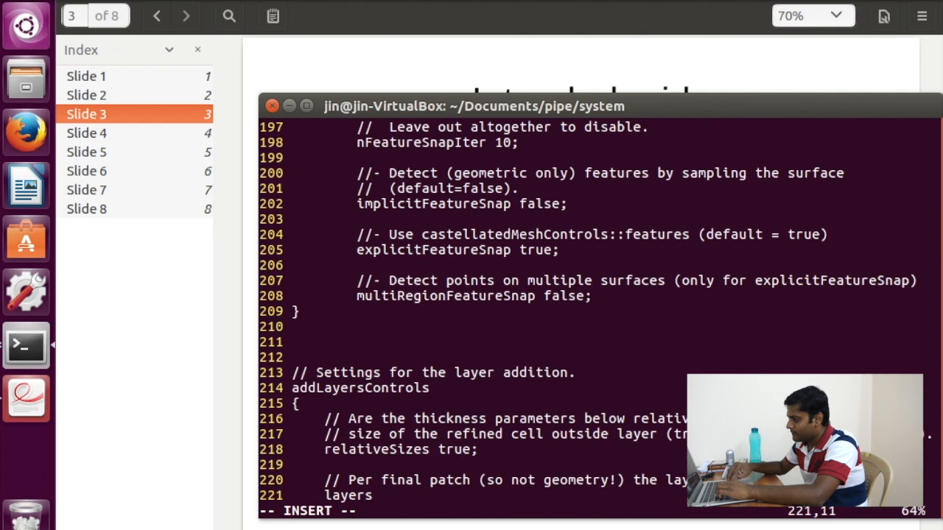
pyautogui.press('Down')
pyautogui.press('Down')
pyautogui.press('Down')
pyautogui.press('Down')
pyautogui.press('Down')
pyautogui.press('Down')
pyautogui.press('Down')
pyautogui.press('Down')
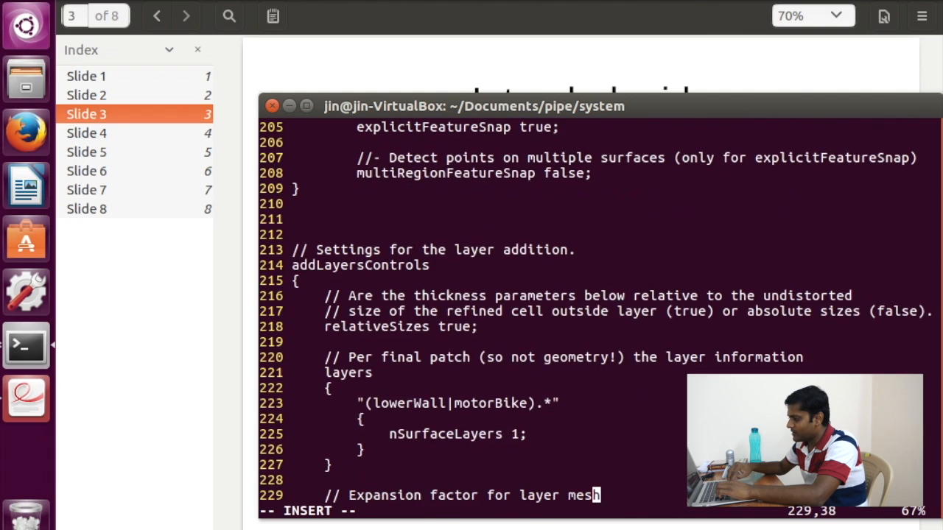
pyautogui.press('Up')
pyautogui.press('Up')
pyautogui.press('Up')
pyautogui.press('Up')
pyautogui.press('Up')
pyautogui.press('Up')
pyautogui.press('Up')
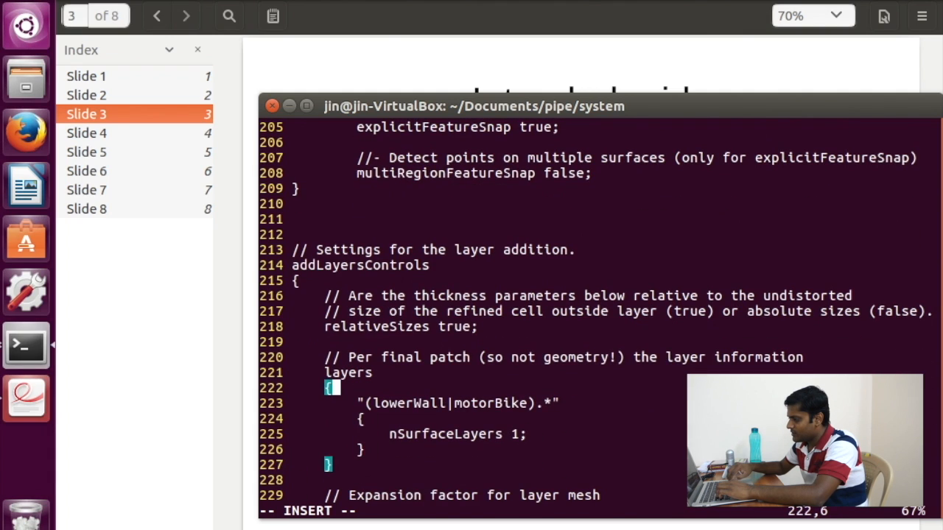
pyautogui.press('Down')
pyautogui.press('End')
pyautogui.press('Left')
pyautogui.press('Left')
pyautogui.press('Left')
pyautogui.press('Left')
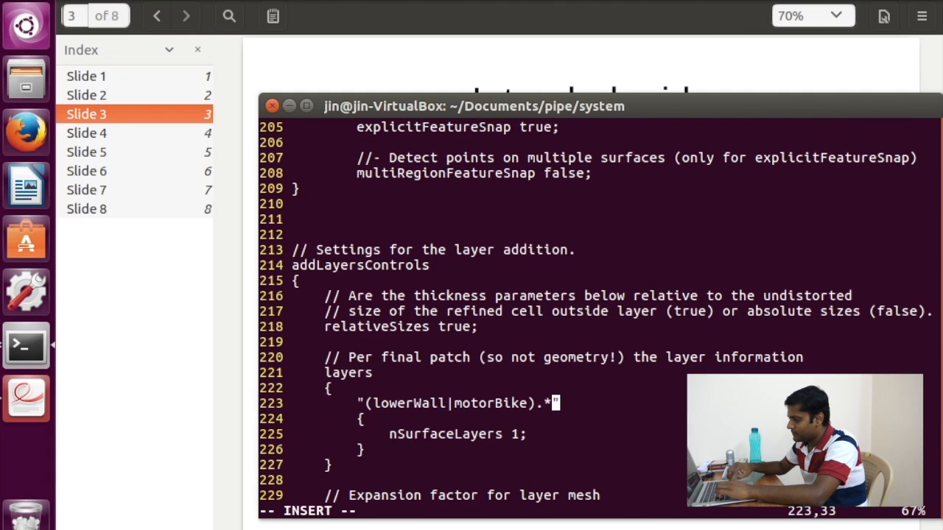
pyautogui.press('BackSpace')
pyautogui.press('BackSpace')
pyautogui.press('BackSpace')
pyautogui.press('BackSpace')
pyautogui.press('BackSpace')
pyautogui.press('BackSpace')
pyautogui.press('BackSpace')
pyautogui.press('BackSpace')
pyautogui.press('BackSpace')
pyautogui.press('BackSpace')
pyautogui.press('BackSpace')
pyautogui.press('BackSpace')
pyautogui.press('BackSpace')
pyautogui.press('BackSpace')
pyautogui.press('BackSpace')
pyautogui.press('BackSpace')
pyautogui.press('BackSpace')
pyautogui.press('BackSpace')
pyautogui.press('BackSpace')
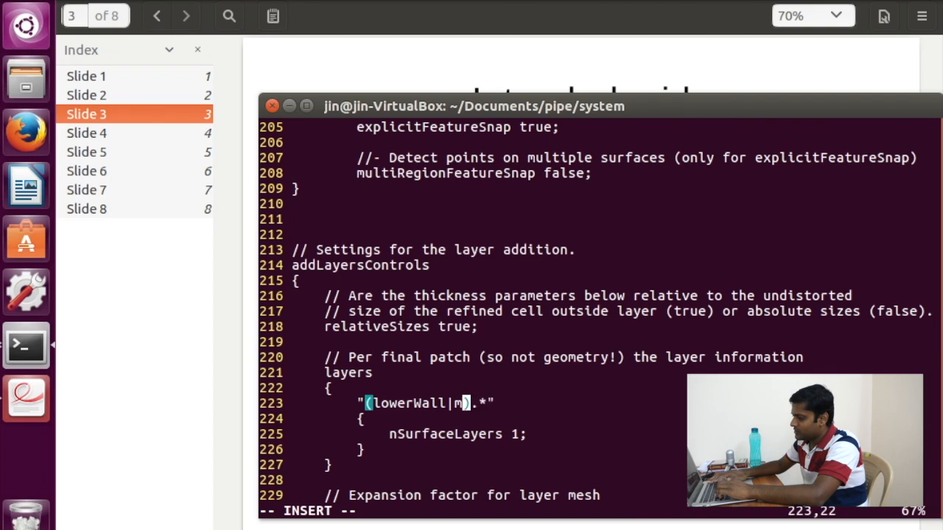
pyautogui.write('pipe')
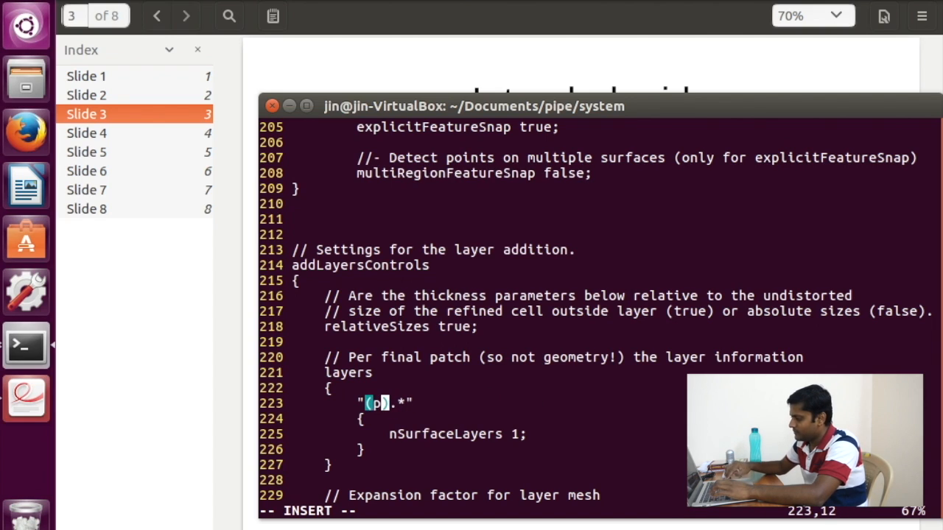
# Step: Set nSurfaceLayers to 2 for the pipe patch in the layers section
pyautogui.press('Down')
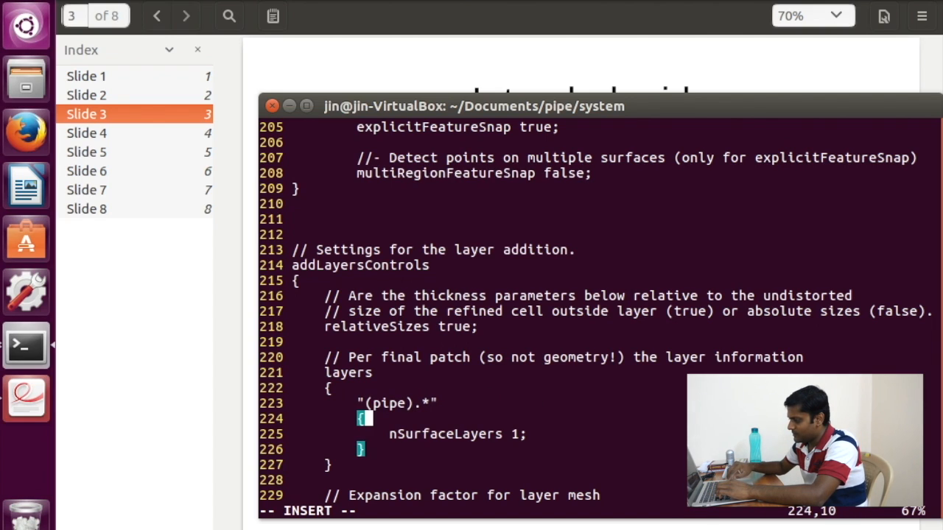
pyautogui.press('Down')
pyautogui.press('Right')
pyautogui.press('Right')
pyautogui.press('Right')
pyautogui.press('Right')
pyautogui.press('Right')
pyautogui.press('Right')
pyautogui.press('Right')
pyautogui.press('Right')
pyautogui.press('Right')
pyautogui.press('Right')
pyautogui.press('Right')
pyautogui.press('Right')
pyautogui.press('Right')
pyautogui.press('Right')
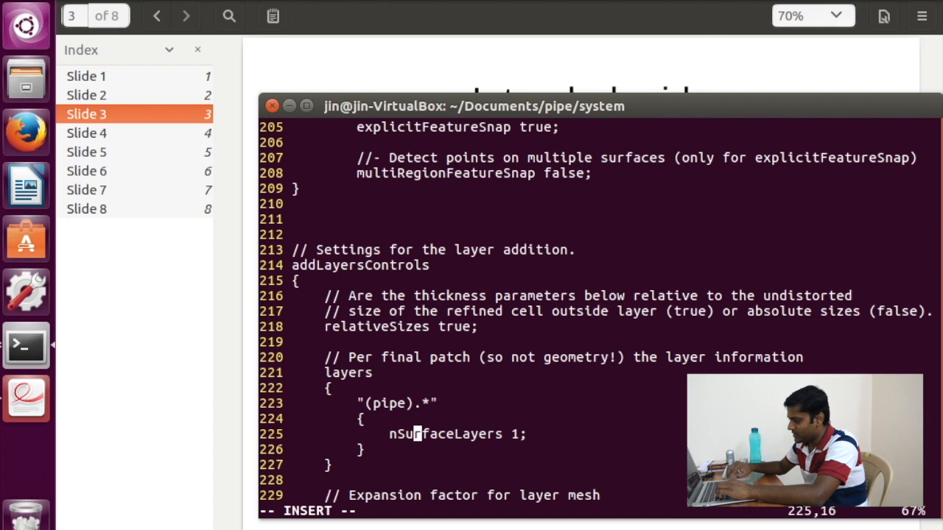
pyautogui.press('BackSpace')
pyautogui.write('2')
# Step: Set finalLayerThickness in addLayersControls to 0.002
pyautogui.press('Down')
pyautogui.press('Down')
pyautogui.press('Down')
pyautogui.press('Down')
pyautogui.press('Down')
pyautogui.press('Down')
pyautogui.press('Down')
pyautogui.press('Down')
pyautogui.press('Down')
pyautogui.press('Down')
pyautogui.press('Down')
pyautogui.press('Down')
pyautogui.press('Down')
pyautogui.press('Down')
pyautogui.press('Down')
pyautogui.press('Down')
pyautogui.press('Down')
pyautogui.press('Down')
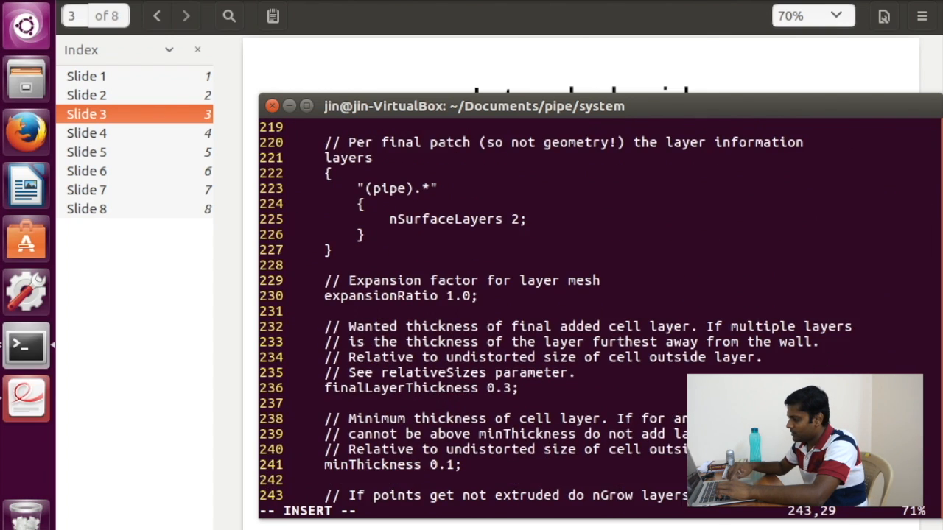
pyautogui.press('Up')
pyautogui.press('Up')
pyautogui.press('Up')
pyautogui.press('Up')
pyautogui.press('Up')
pyautogui.press('Up')
pyautogui.press('Up')
pyautogui.press('Up')
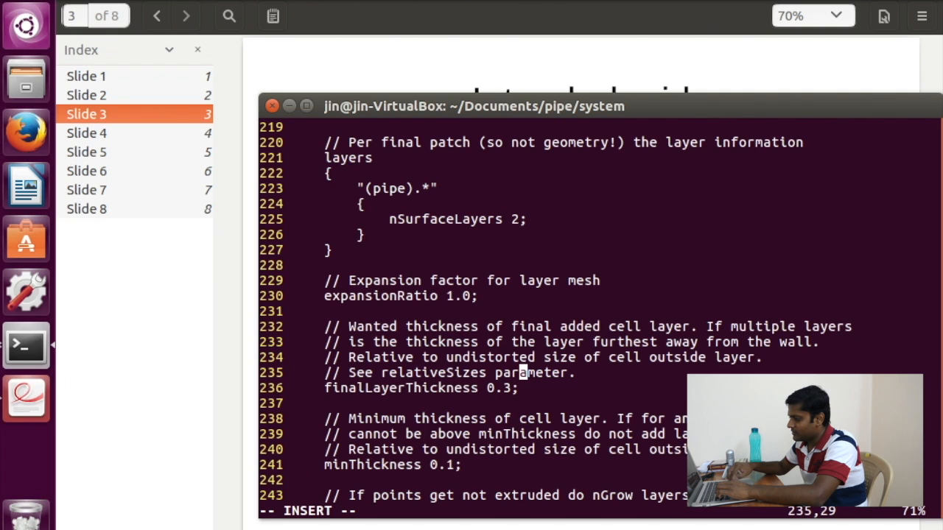
pyautogui.press('Down')
pyautogui.press('Left')
pyautogui.press('Left')
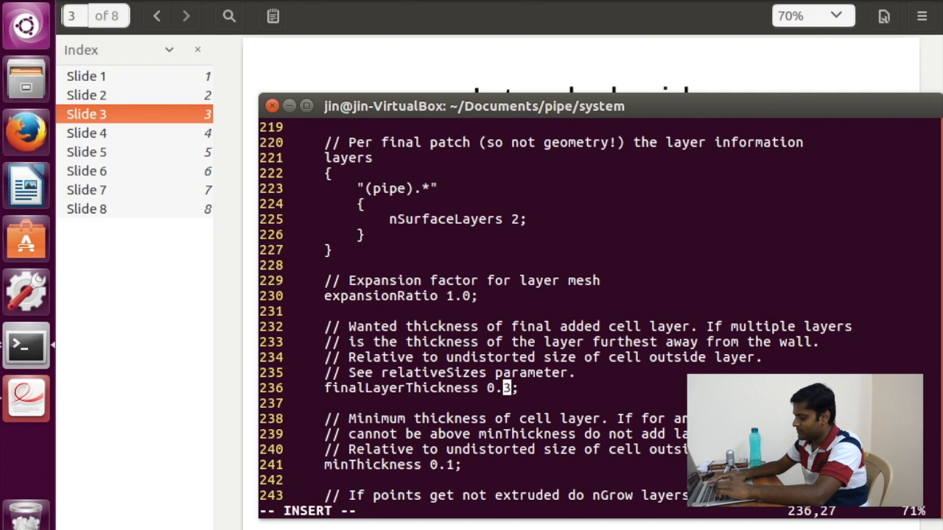
pyautogui.write('00')
pyautogui.press('Right')
pyautogui.press('BackSpace')
pyautogui.write('2')
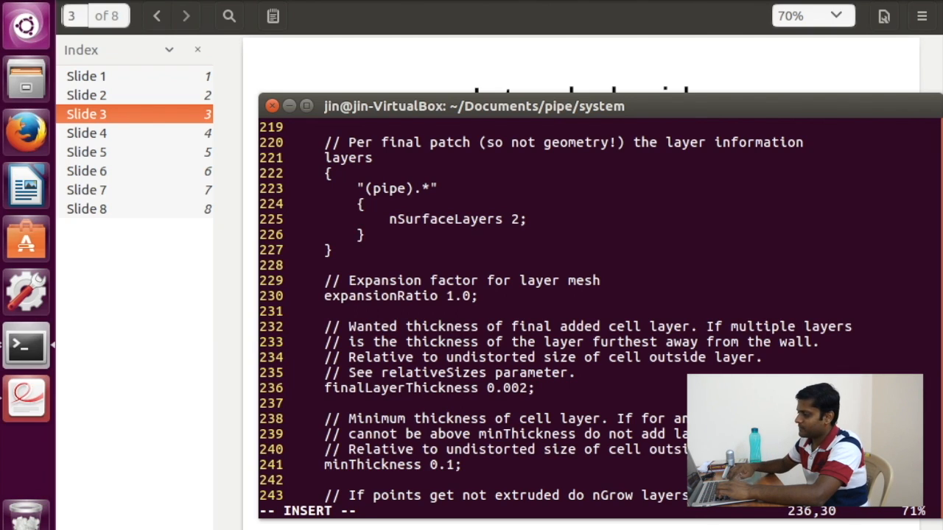
# Step: Examine the remaining layer-addition, mesh quality, write flag and merge tolerance settings through to the end of the mesh dictionary
pyautogui.press('Down')
pyautogui.press('Down')
pyautogui.press('Down')
pyautogui.press('Down')
pyautogui.press('Down')
pyautogui.press('Down')
pyautogui.press('Down')
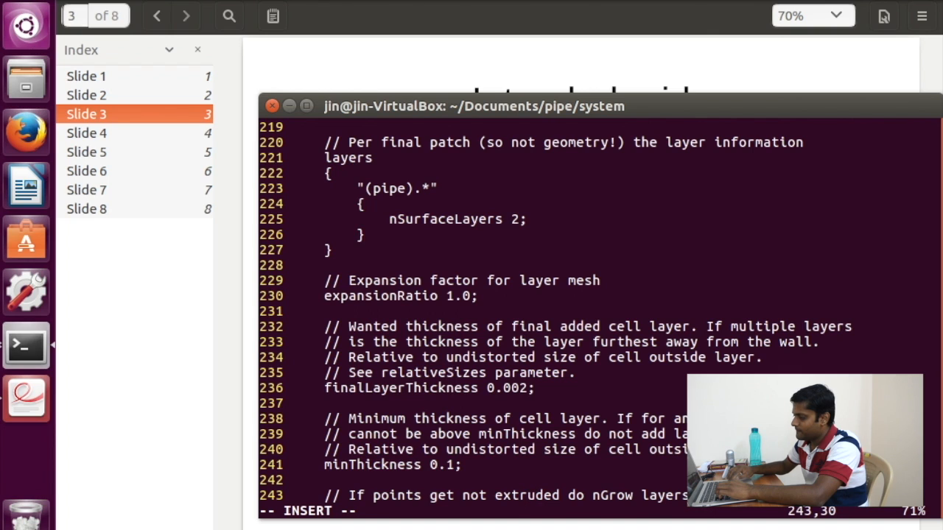
pyautogui.press('Down')
pyautogui.press('Down')
pyautogui.press('Down')
pyautogui.press('Down')
pyautogui.press('Down')
pyautogui.press('Down')
pyautogui.press('Down')
pyautogui.press('Down')
pyautogui.press('Down')
pyautogui.press('Down')
pyautogui.press('Down')
pyautogui.press('Down')
pyautogui.press('Down')
pyautogui.press('Down')
pyautogui.press('Down')
pyautogui.press('Down')
pyautogui.press('Down')
pyautogui.press('Down')
pyautogui.press('Down')
pyautogui.press('Down')
pyautogui.press('Down')
pyautogui.press('Down')
pyautogui.press('Down')
pyautogui.press('Down')
pyautogui.press('Down')
pyautogui.press('Down')
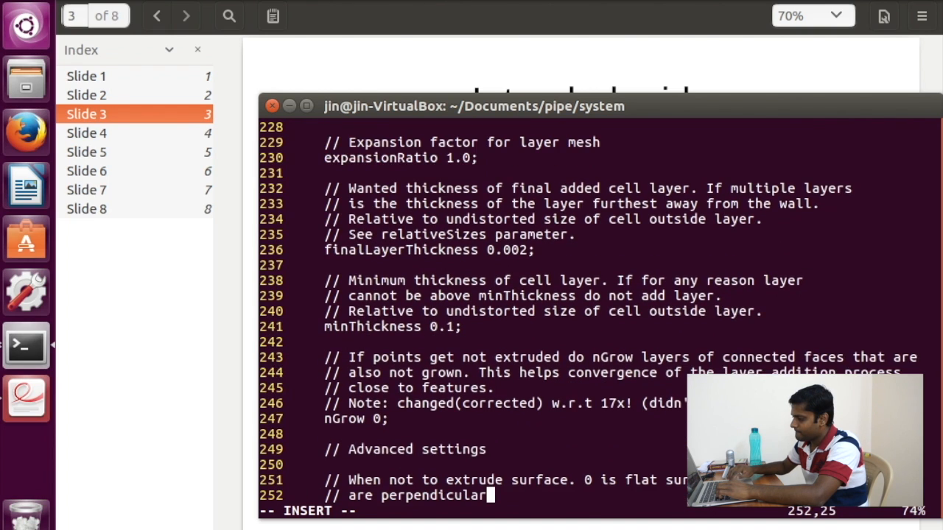
pyautogui.press('Down')
pyautogui.press('Down')
pyautogui.press('Down')
pyautogui.press('Down')
pyautogui.press('Down')
pyautogui.press('Down')
pyautogui.press('Down')
pyautogui.press('Down')
pyautogui.press('Down')
pyautogui.press('Down')
pyautogui.press('Down')
pyautogui.press('Down')
pyautogui.press('Down')
pyautogui.press('Down')
pyautogui.press('Down')
pyautogui.press('Down')
pyautogui.press('Down')
pyautogui.press('Down')
pyautogui.press('Down')
pyautogui.press('Down')
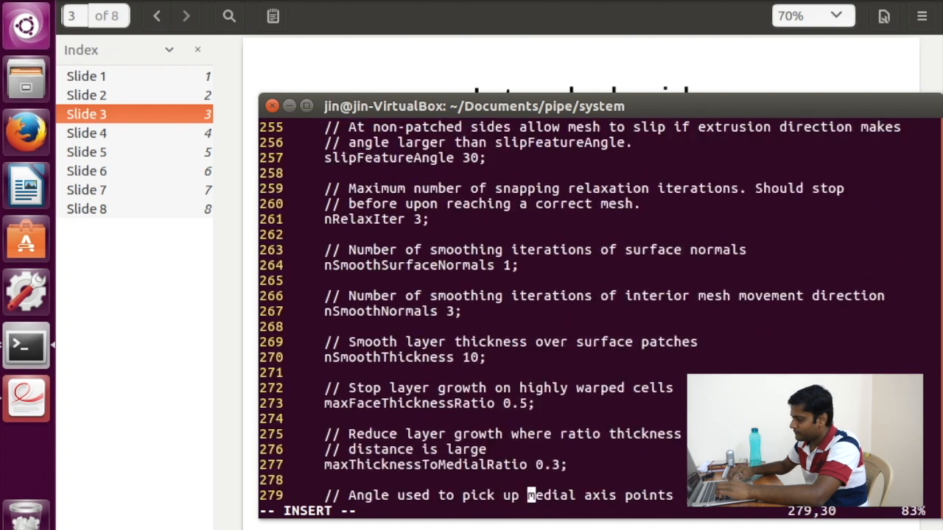
pyautogui.press('Down')
pyautogui.press('Down')
pyautogui.press('Down')
pyautogui.press('Down')
pyautogui.press('Down')
pyautogui.press('Down')
pyautogui.press('Down')
pyautogui.press('Down')
pyautogui.press('Down')
pyautogui.press('Down')
pyautogui.press('Down')
pyautogui.press('Down')
pyautogui.press('Down')
pyautogui.press('Down')
pyautogui.press('Down')
pyautogui.press('Down')
pyautogui.press('Down')
pyautogui.press('Down')
pyautogui.press('Down')
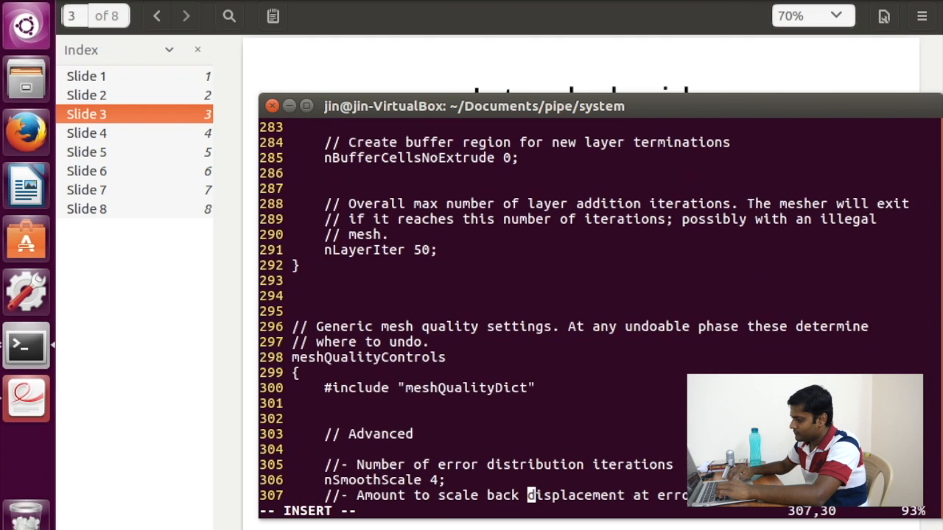
pyautogui.press('Down')
pyautogui.press('Down')
pyautogui.press('Down')
pyautogui.press('Down')
pyautogui.press('Down')
pyautogui.press('Down')
pyautogui.press('Down')
pyautogui.press('Down')
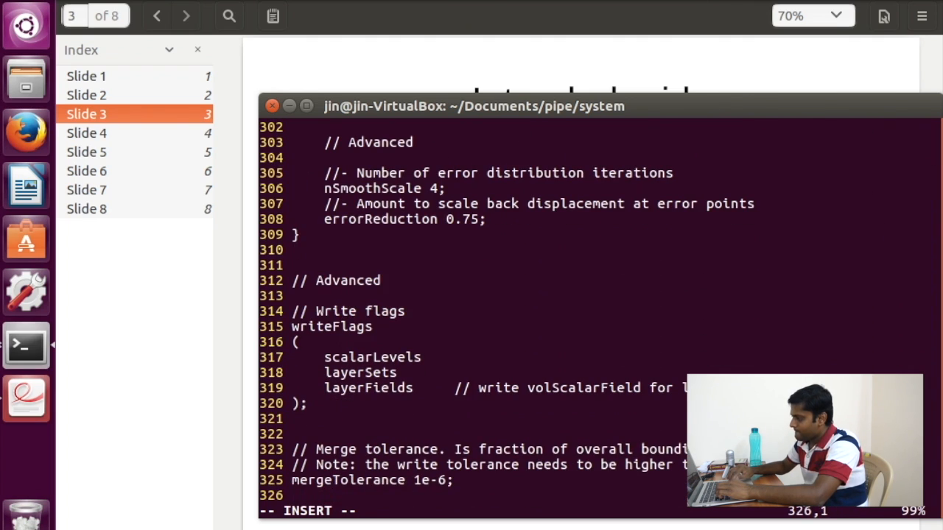
pyautogui.press('Down')
pyautogui.press('Down')
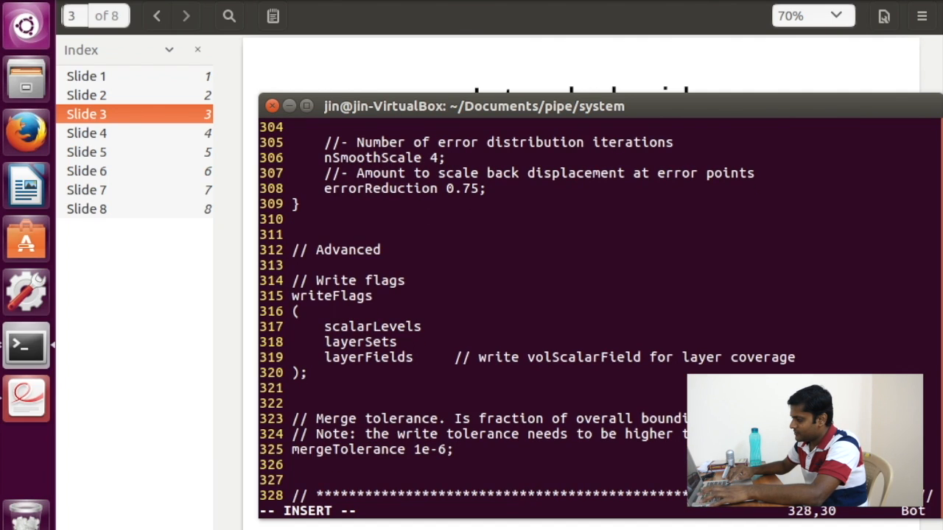
# Step: Save the edited mesh dictionary and exit the vi editor
pyautogui.press('Escape')
pyautogui.write(':wq')
pyautogui.press('Return')
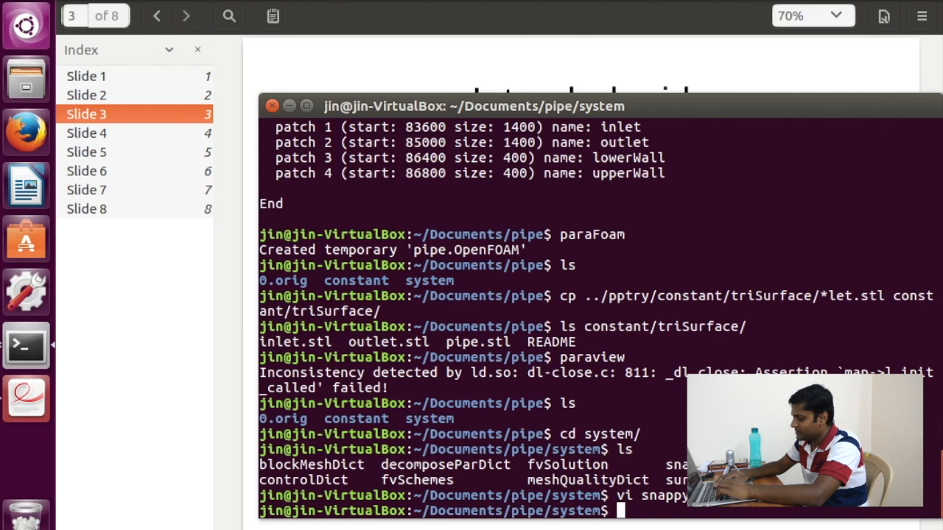
# Step: Open surfaceFeatureExtractDict from the system directory in vi
pyautogui.write('v')
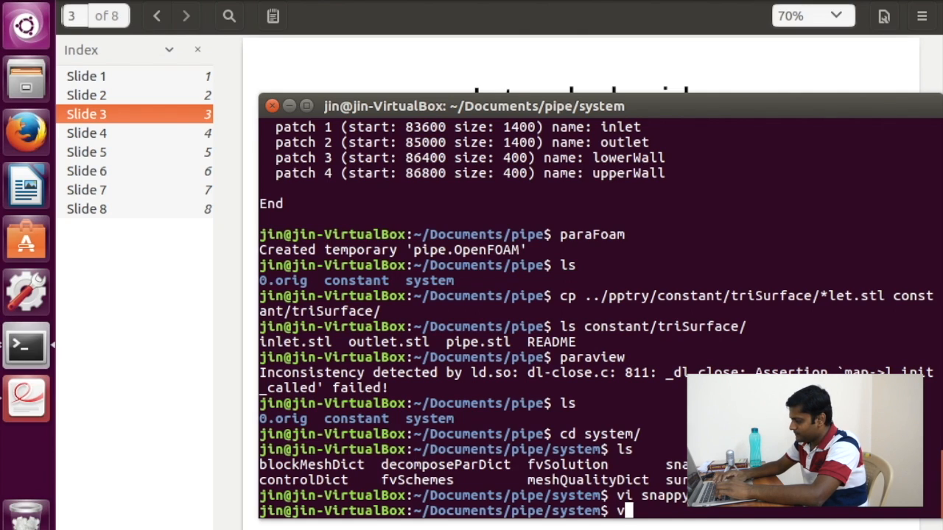
pyautogui.write('i sur')
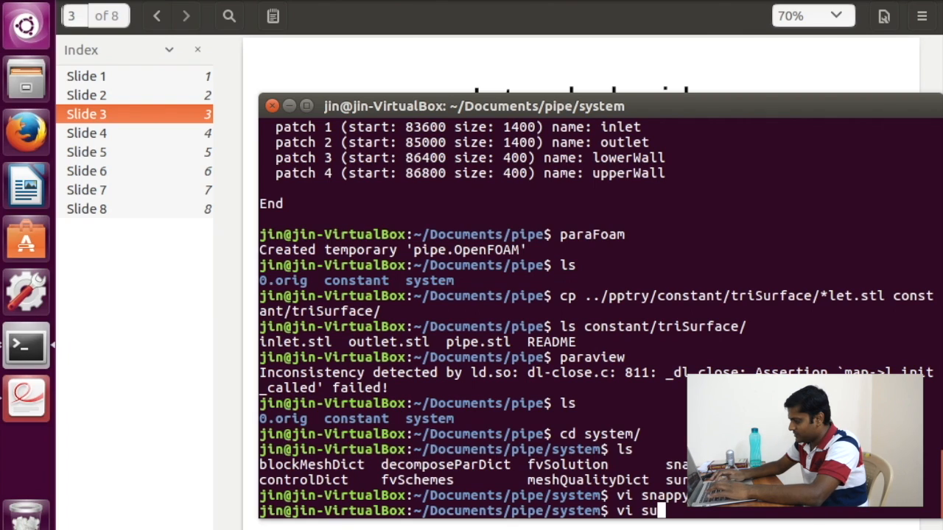
pyautogui.press('Tab')
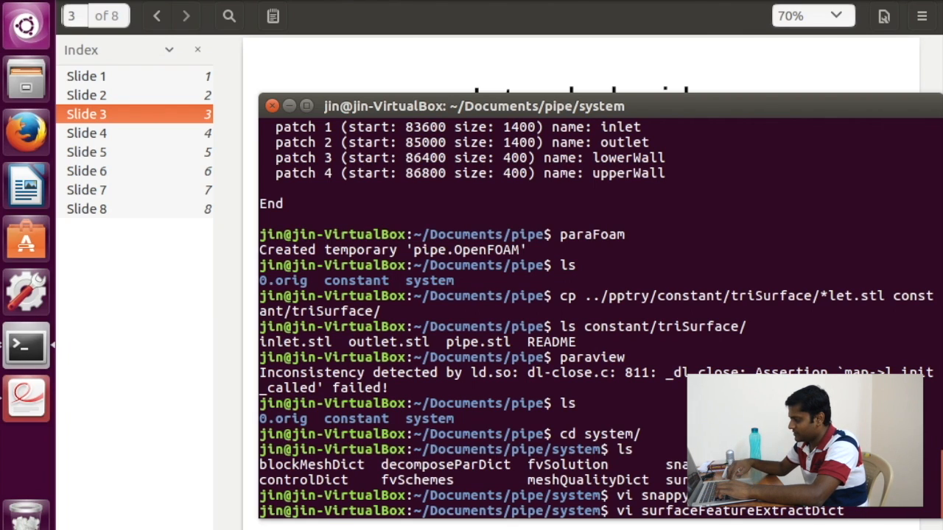
pyautogui.press('Return')
# Step: Replace the motorBike.obj entry name in surfaceFeatureExtractDict with pipe.stl
pyautogui.press('Down')
pyautogui.press('Down')
pyautogui.press('Down')
pyautogui.press('Down')
pyautogui.press('Down')
pyautogui.press('Down')
pyautogui.press('Down')
pyautogui.press('Down')
pyautogui.press('Down')
pyautogui.press('Down')
pyautogui.press('Down')
pyautogui.press('Down')
pyautogui.press('Down')
pyautogui.press('Down')
pyautogui.press('Down')
pyautogui.press('Down')
pyautogui.press('Down')
pyautogui.press('Down')
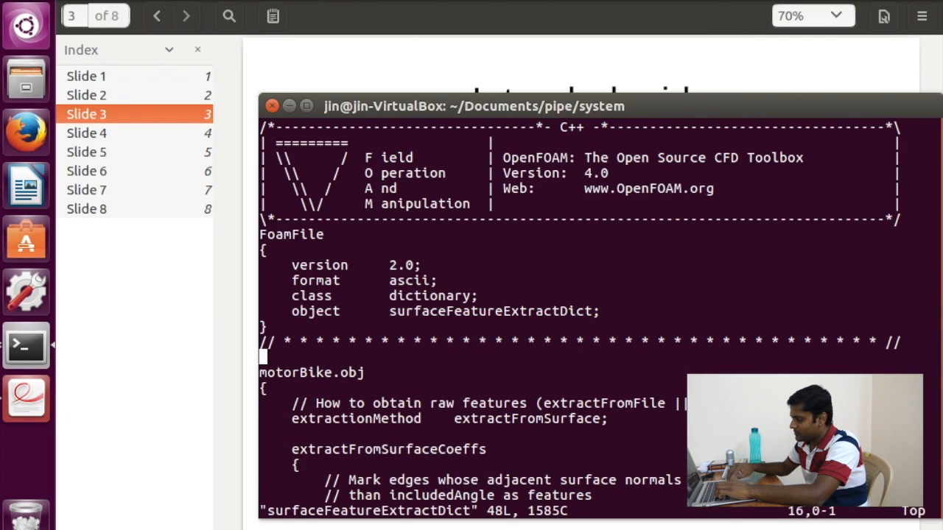
pyautogui.press('Up')
pyautogui.press('Up')
pyautogui.press('D')
pyautogui.write('i')
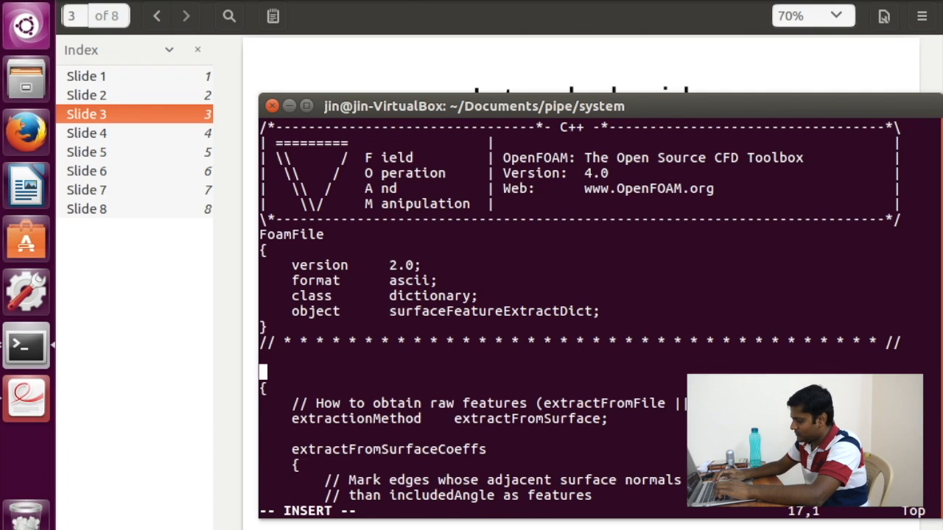
pyautogui.write('pipe.stl')
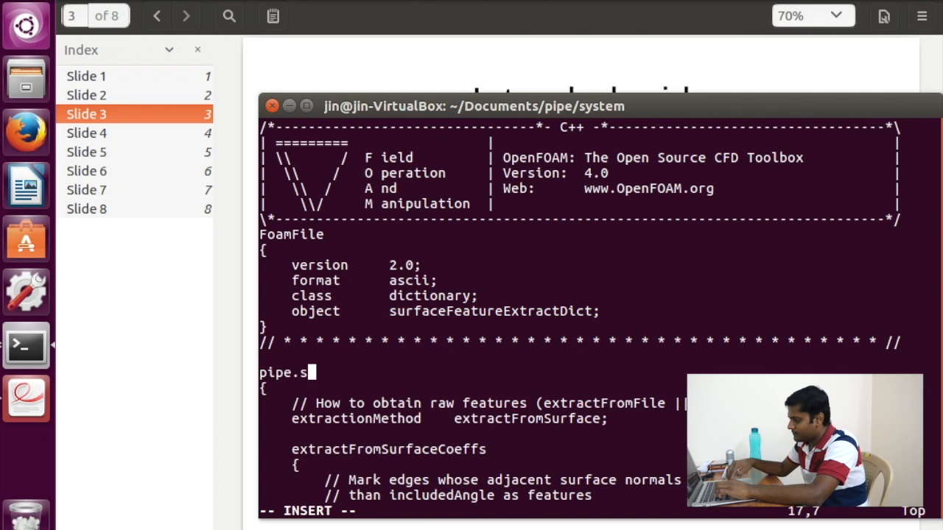
# Step: Examine the extractFromSurfaceCoeffs, subsetFeatures and write options of the pipe.stl entry through to the end of the file
pyautogui.press('Down')
pyautogui.press('Down')
pyautogui.press('Down')
pyautogui.press('Down')
pyautogui.press('Down')
pyautogui.press('Down')
pyautogui.press('Down')
pyautogui.press('Down')
pyautogui.press('Down')
pyautogui.press('Down')
pyautogui.press('Down')
pyautogui.press('Down')
pyautogui.press('Down')
pyautogui.press('Down')
pyautogui.press('Down')
pyautogui.press('Down')
pyautogui.press('Down')
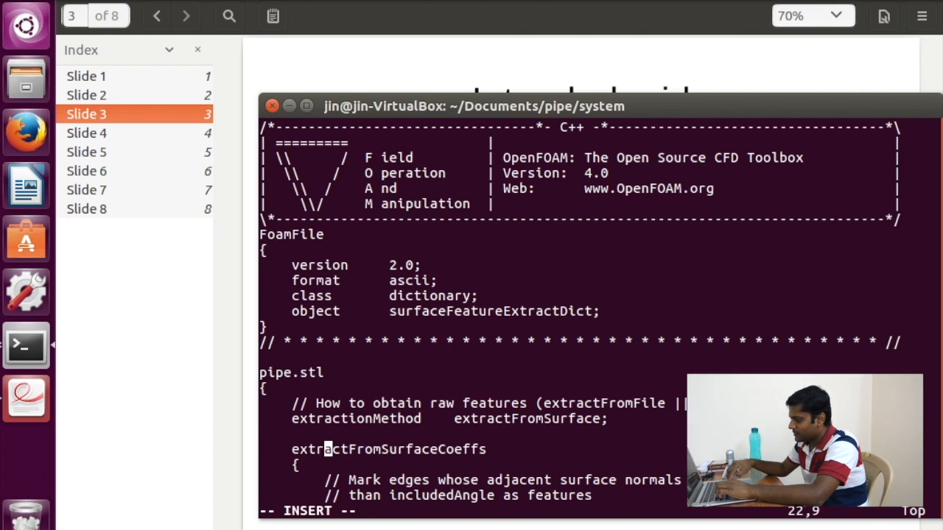
pyautogui.press('Down')
pyautogui.press('Down')
pyautogui.press('Down')
pyautogui.press('Down')
pyautogui.press('Down')
pyautogui.press('Down')
pyautogui.press('Down')
pyautogui.press('Down')
pyautogui.press('Down')
pyautogui.press('Down')
pyautogui.press('Down')
pyautogui.press('Down')
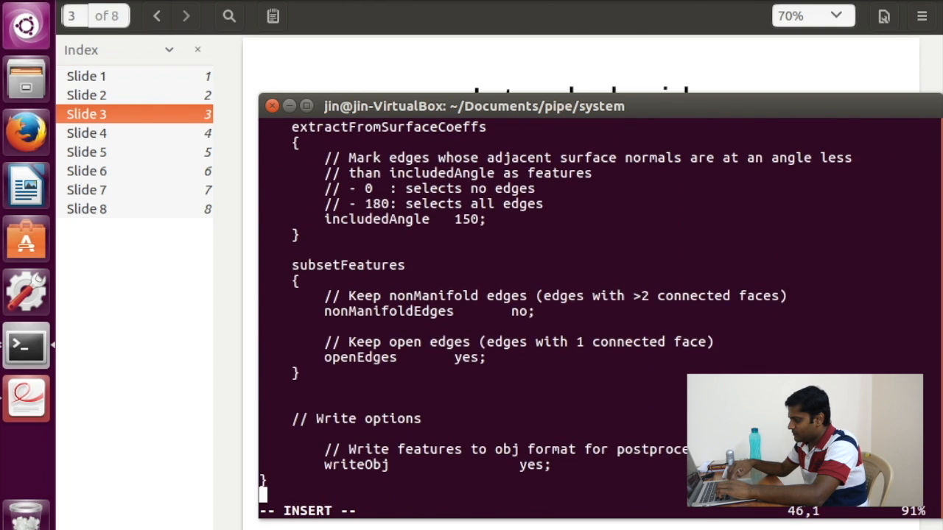
pyautogui.press('Down')
pyautogui.press('Down')
pyautogui.press('Up')
pyautogui.press('Up')
pyautogui.press('Up')
pyautogui.press('Up')
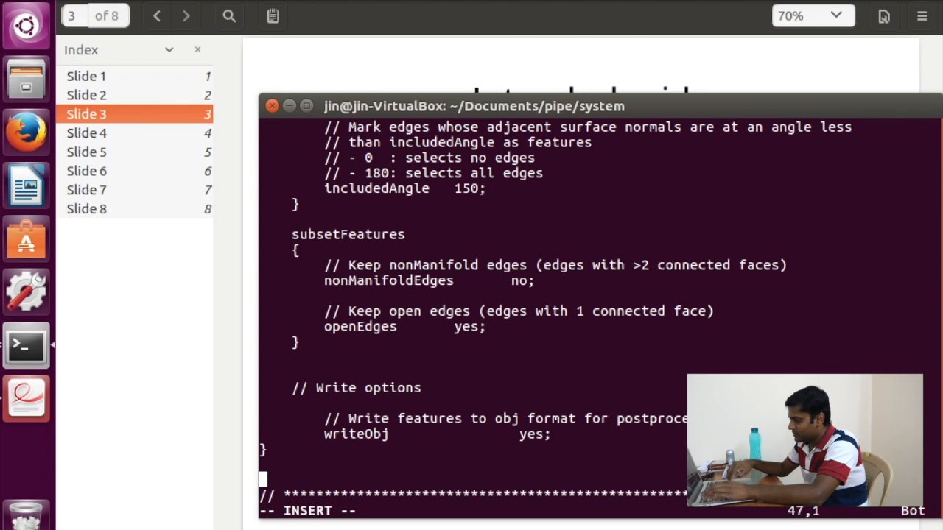
# Step: Save surfaceFeatureExtractDict and exit the editor
pyautogui.press('Left')
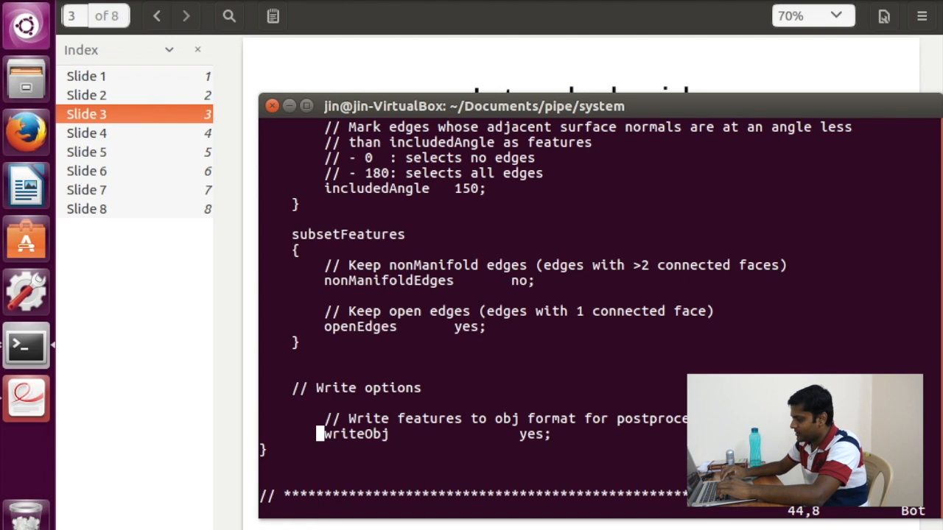
pyautogui.write(':wq')
pyautogui.press('Return')
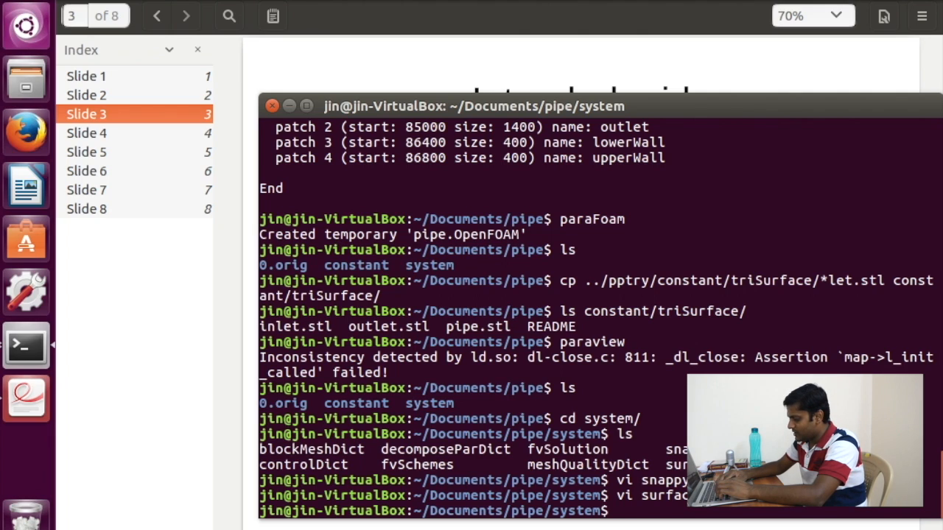
# Step: Try to run surfaceFeatureExtract from the case's system directory
pyautogui.write('surf')
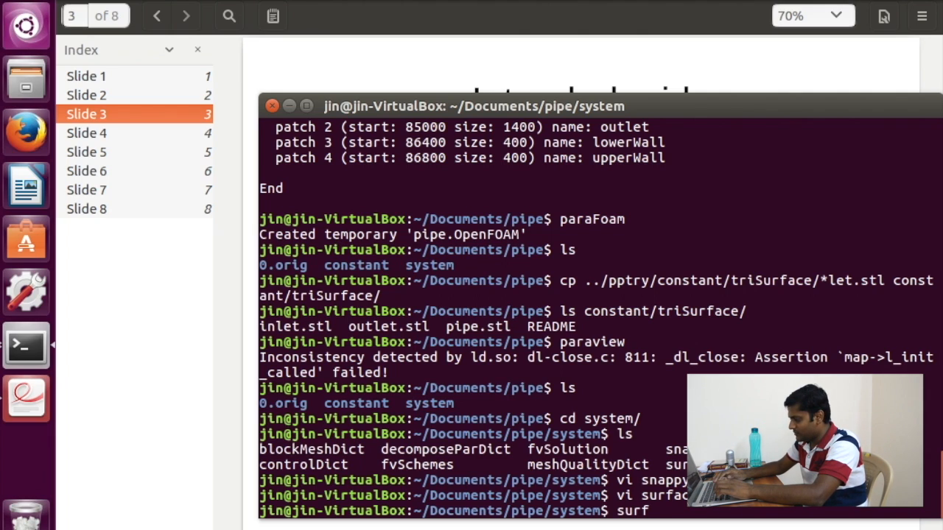
pyautogui.write('ace')
pyautogui.press('BackSpace')
pyautogui.press('BackSpace')
pyautogui.press('BackSpace')
pyautogui.press('BackSpace')
pyautogui.write('surface')
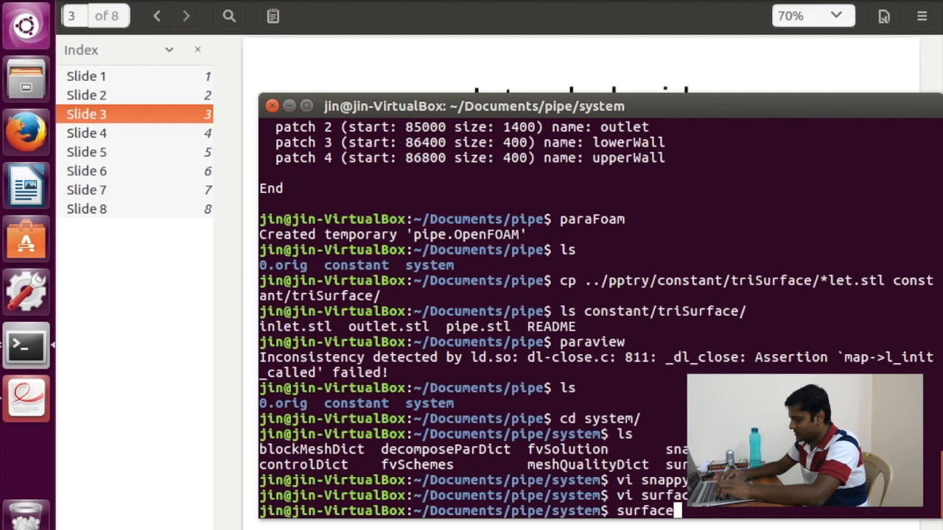
pyautogui.write('Fea')
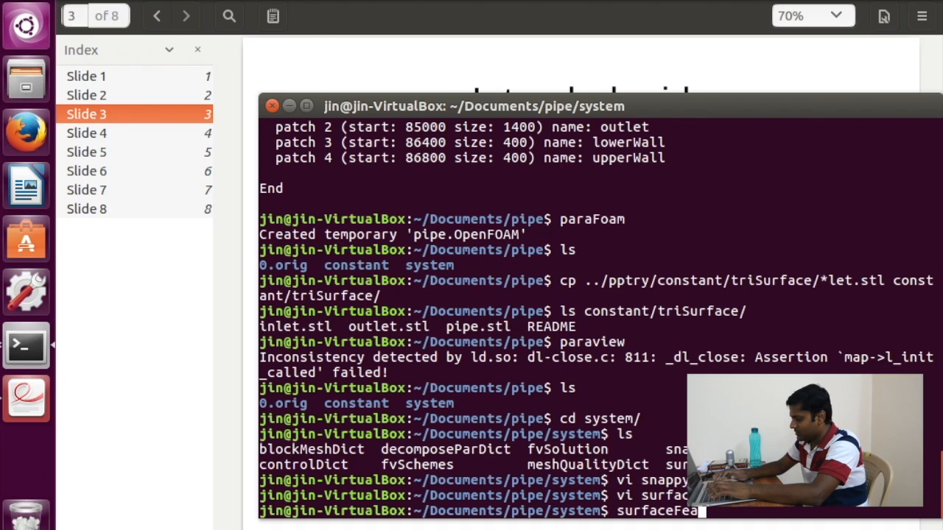
pyautogui.write('tureExtract')
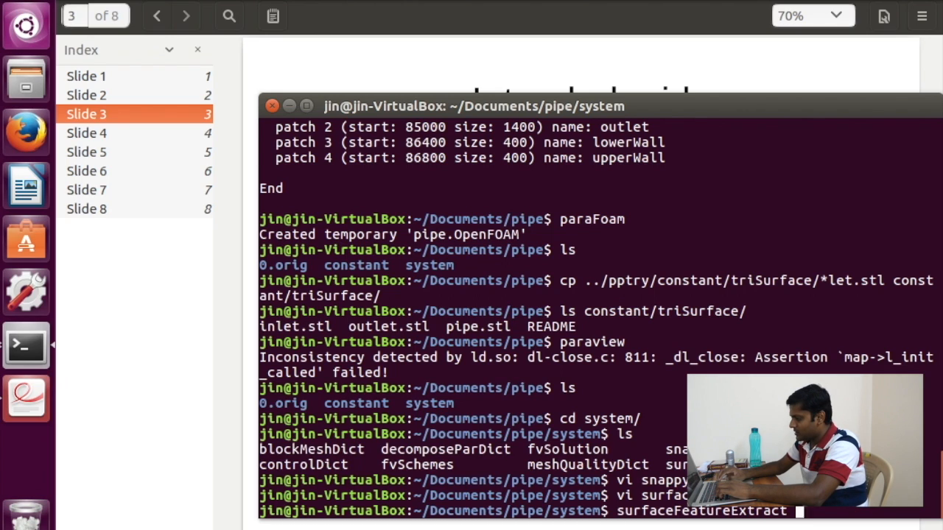
pyautogui.press('Return')
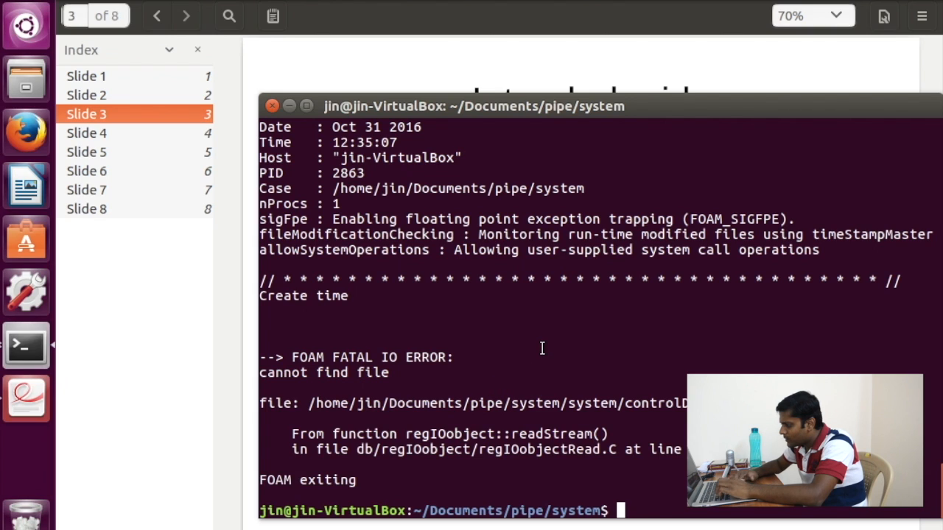
# Step: Move up to the pipe case directory and run surfaceFeatureExtract there
pyautogui.write('cd ..')
pyautogui.press('Return')
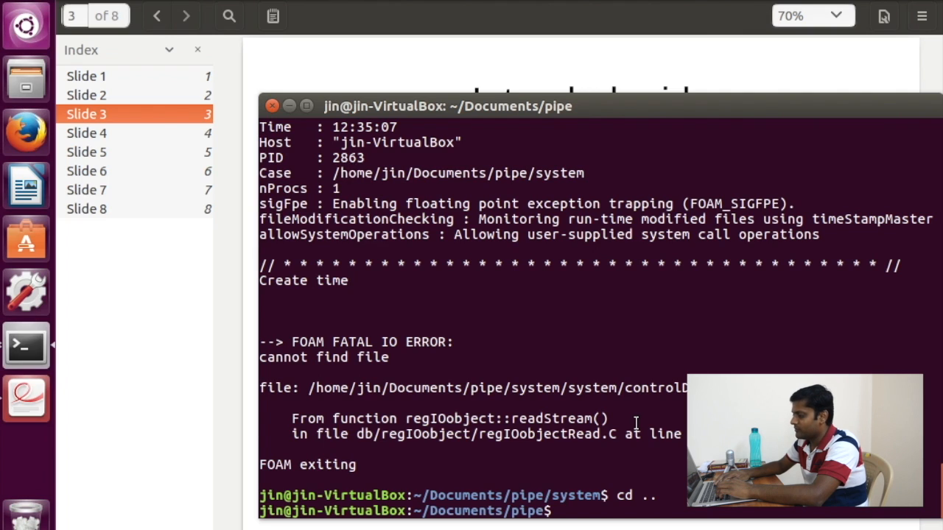
pyautogui.write('ls')
pyautogui.press('Return')
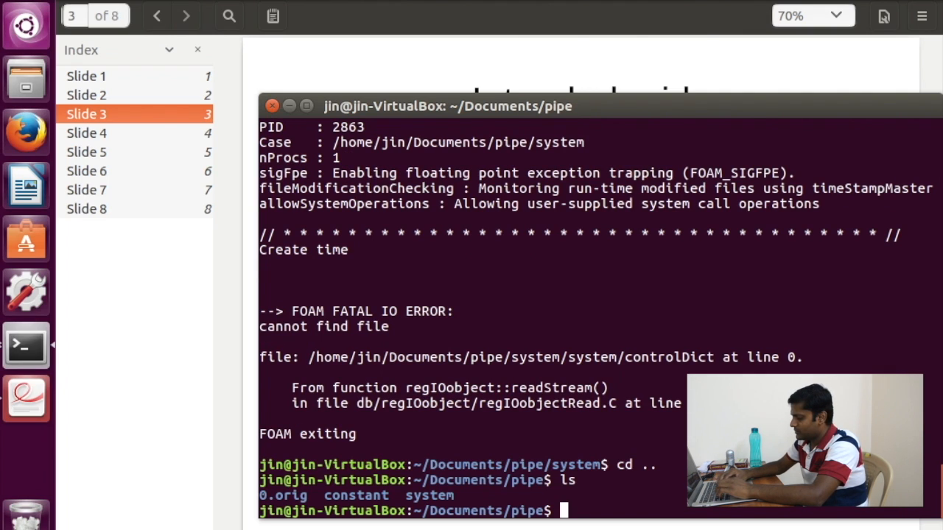
pyautogui.press('Up')
pyautogui.press('Up')
pyautogui.press('Up')
pyautogui.press('Up')
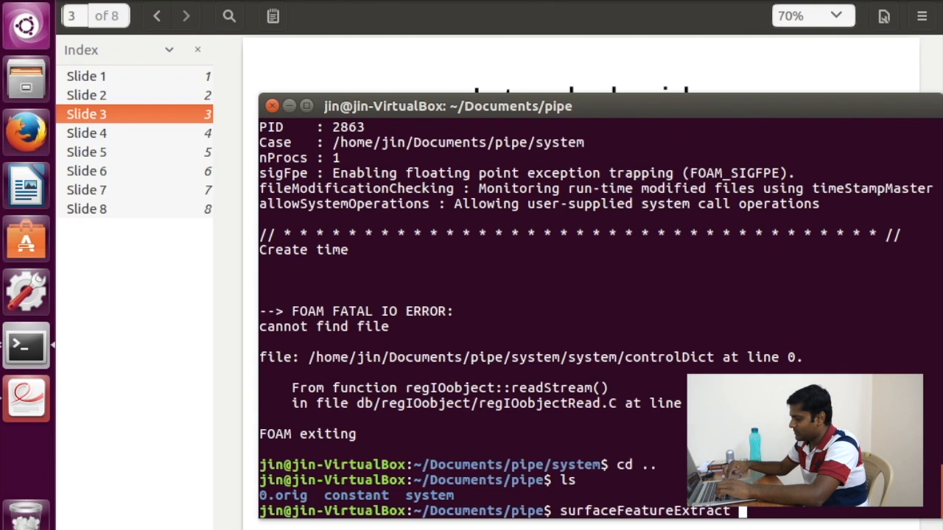
pyautogui.press('Down')
pyautogui.press('Return')
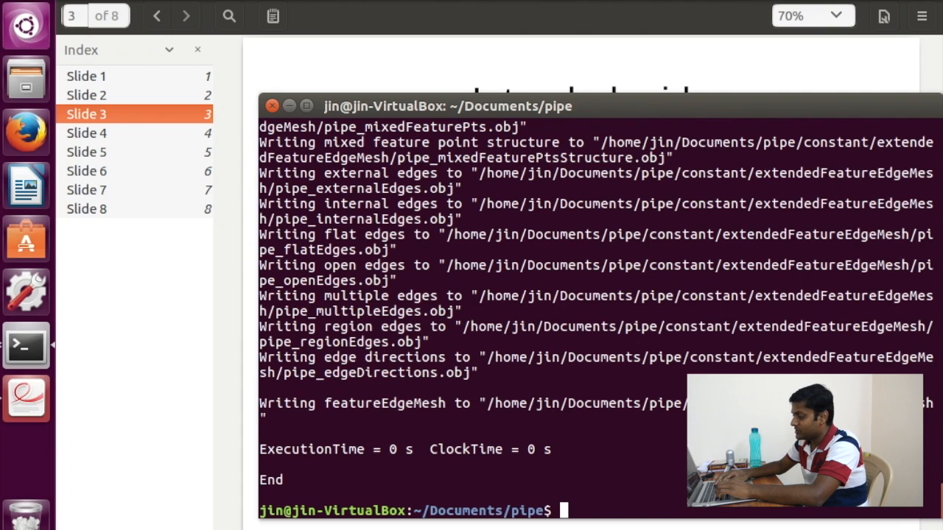
# Step: List the contents of constant/triSurface and check for the pipe.eMesh file
pyautogui.write('ls con')
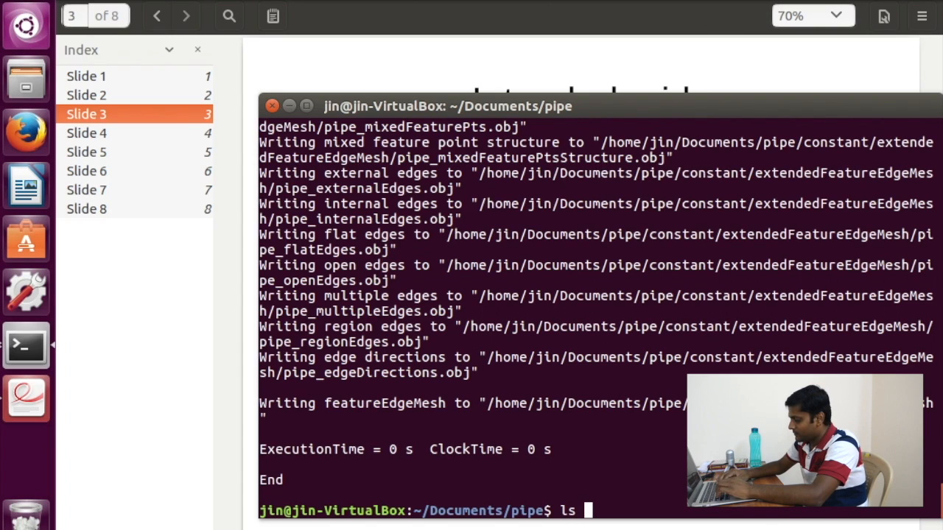
pyautogui.press('Tab')
pyautogui.write('tr')
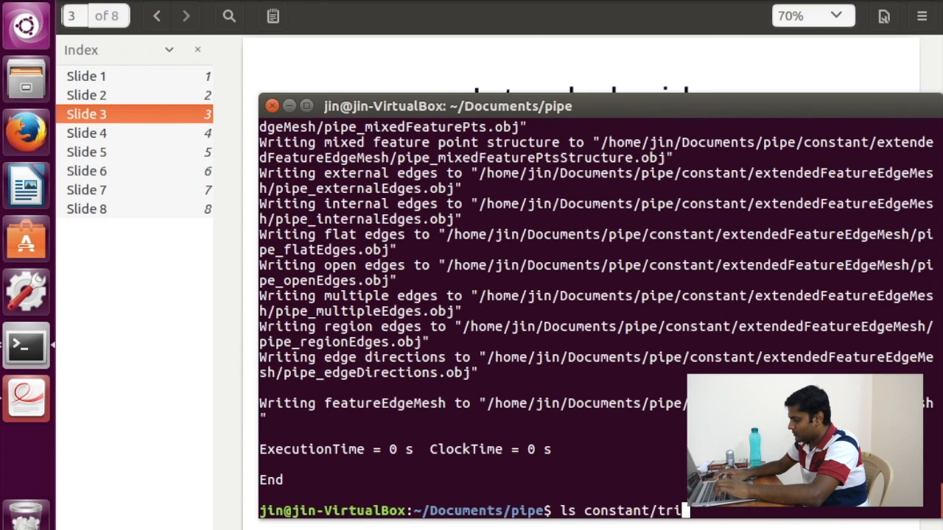
pyautogui.press('Tab')
pyautogui.press('Return')
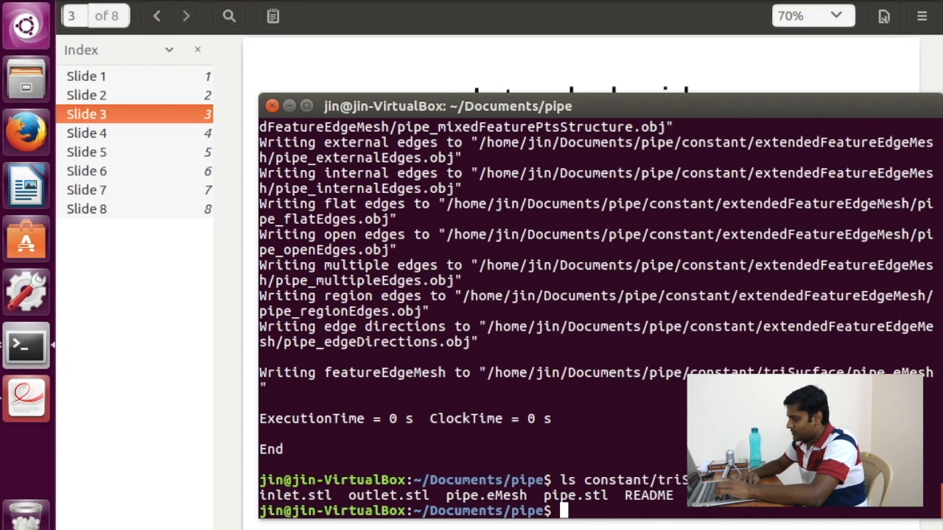
pyautogui.doubleClick(489, 496)
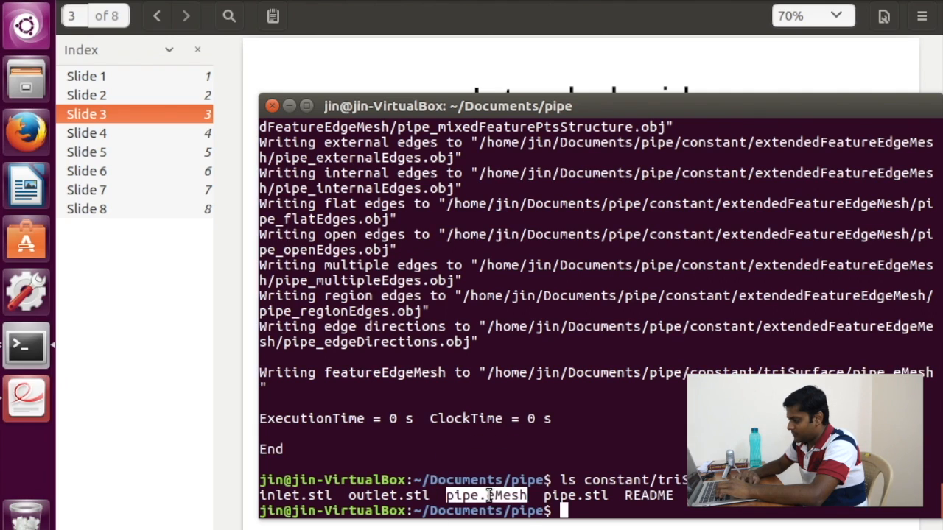
pyautogui.click(571, 468)
# Step: List the pipe case directory and try to run snappyHexMesh with the -overwrite option
pyautogui.write('ls')
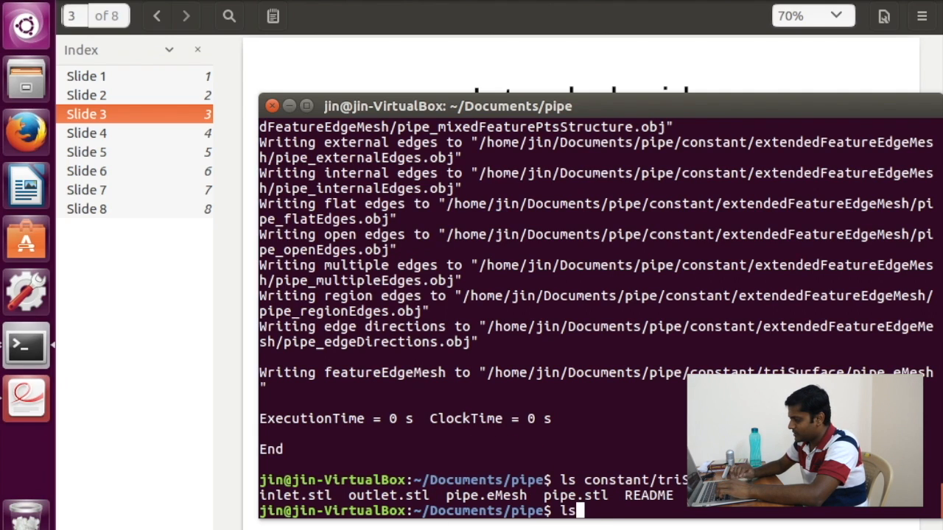
pyautogui.press('Return')
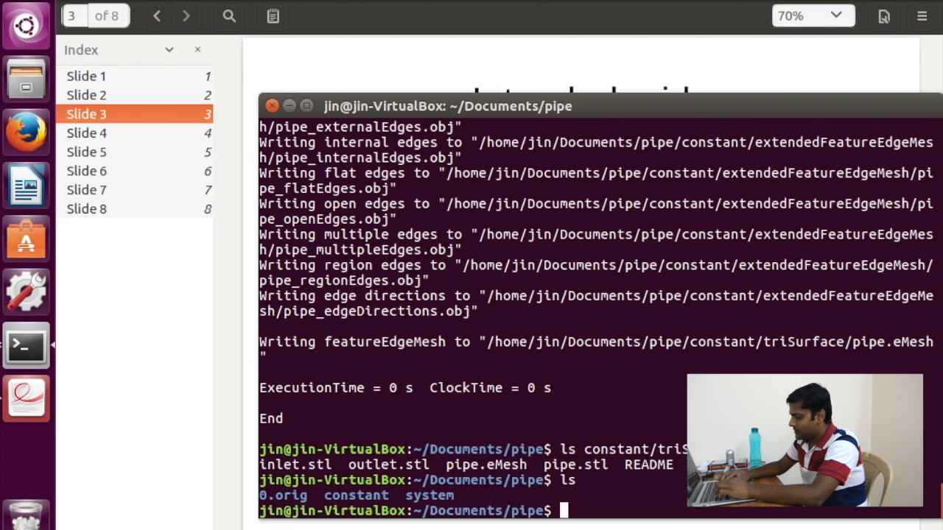
pyautogui.write('sna')
pyautogui.press('Tab')
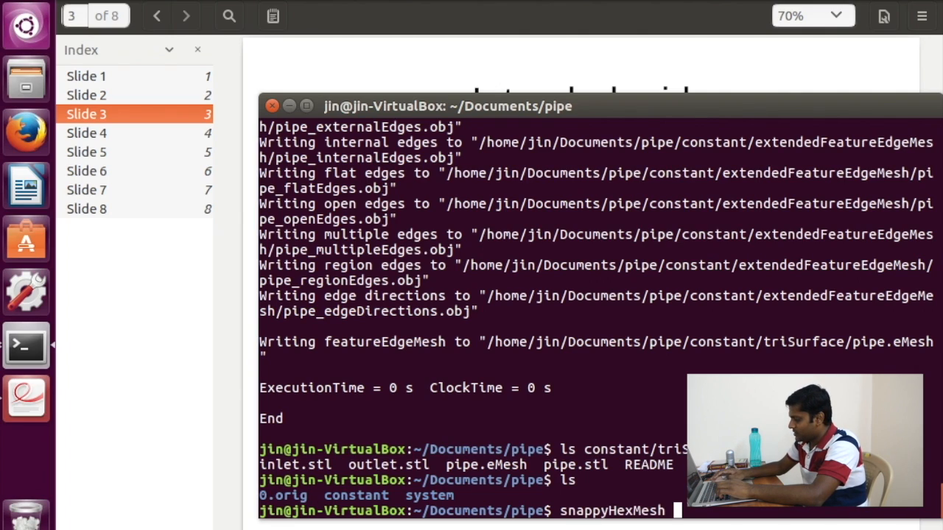
pyautogui.write('-over')
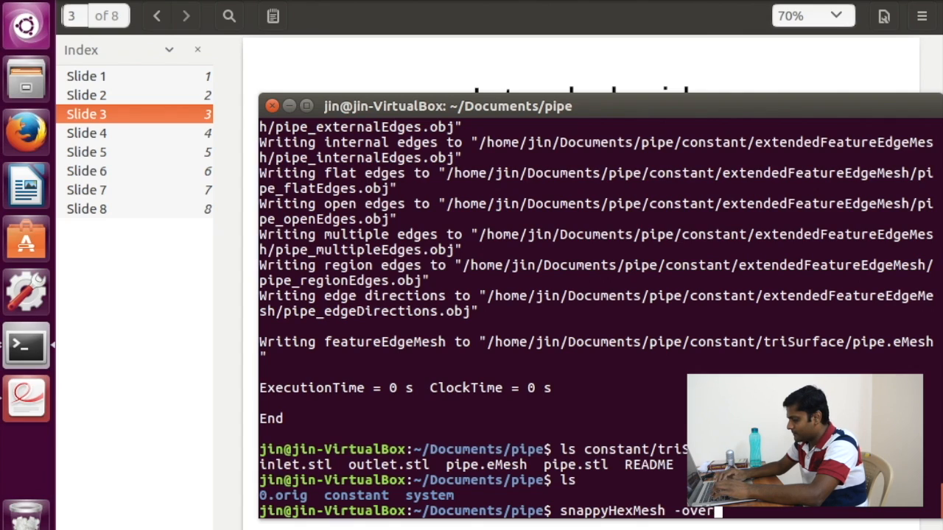
pyautogui.write('write')
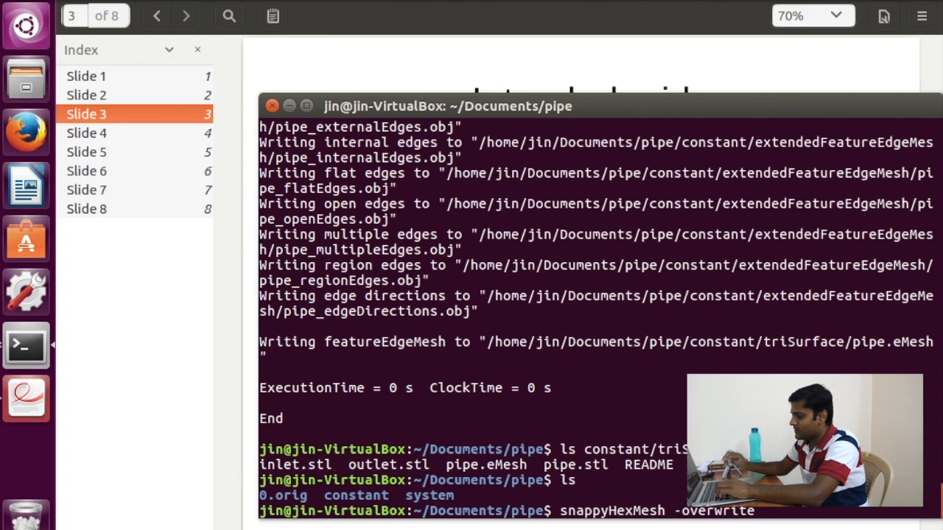
pyautogui.press('Return')
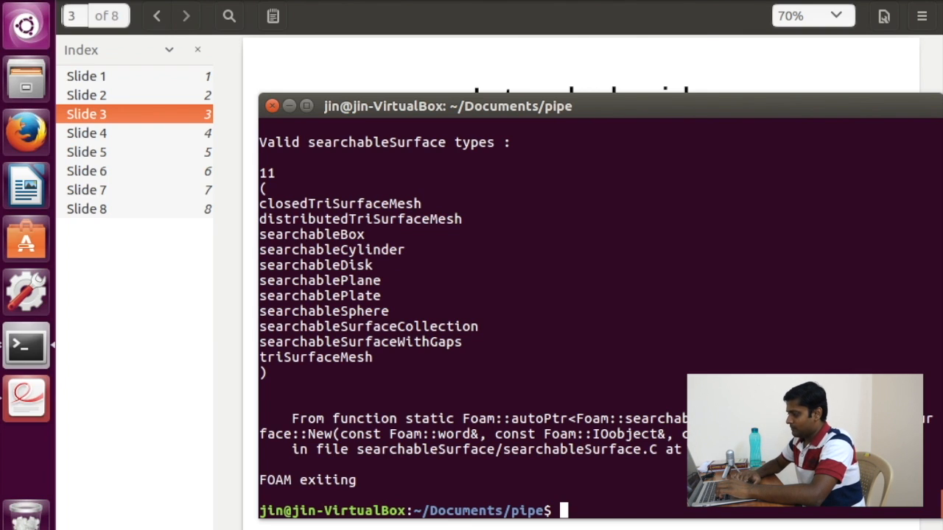
# Step: Examine the snappyHexMesh output for the fatal error and the list of valid searchableSurface types
pyautogui.scroll(4, 537, 383)
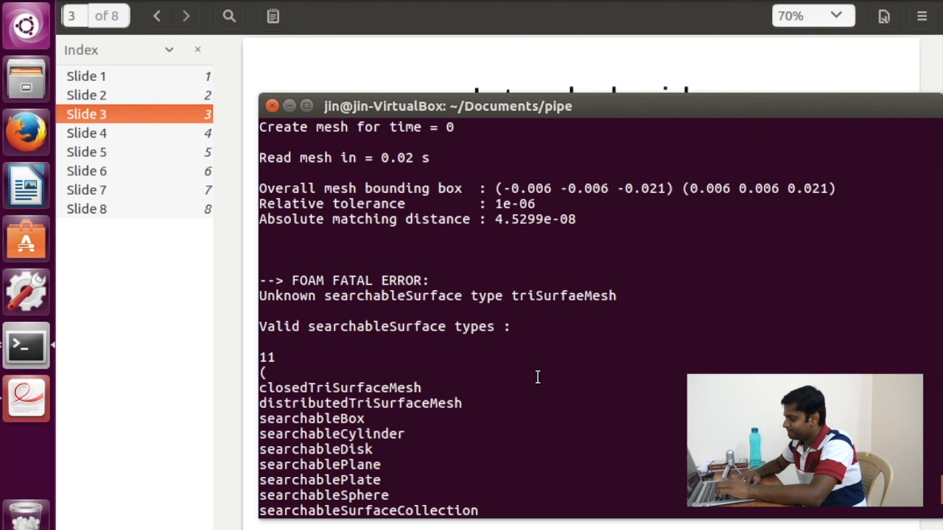
pyautogui.scroll(3, 538, 377)
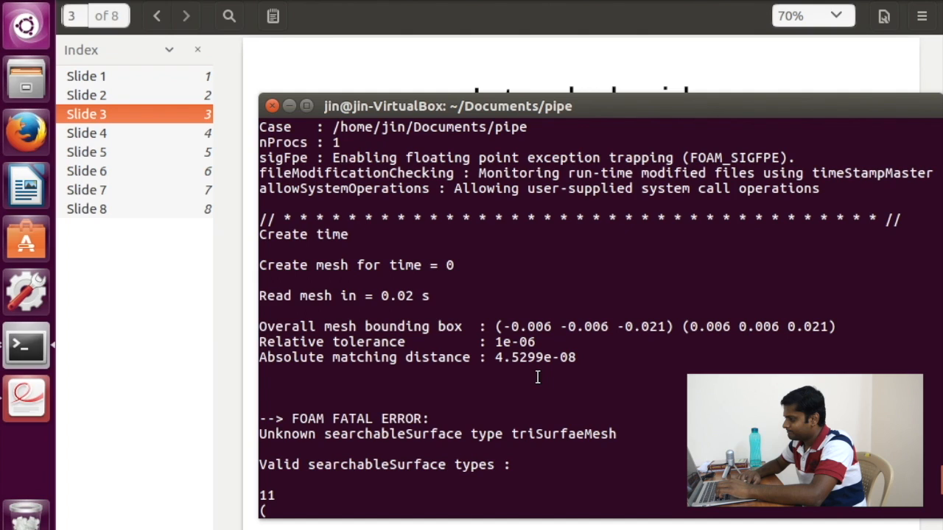
pyautogui.scroll(2, 538, 378)
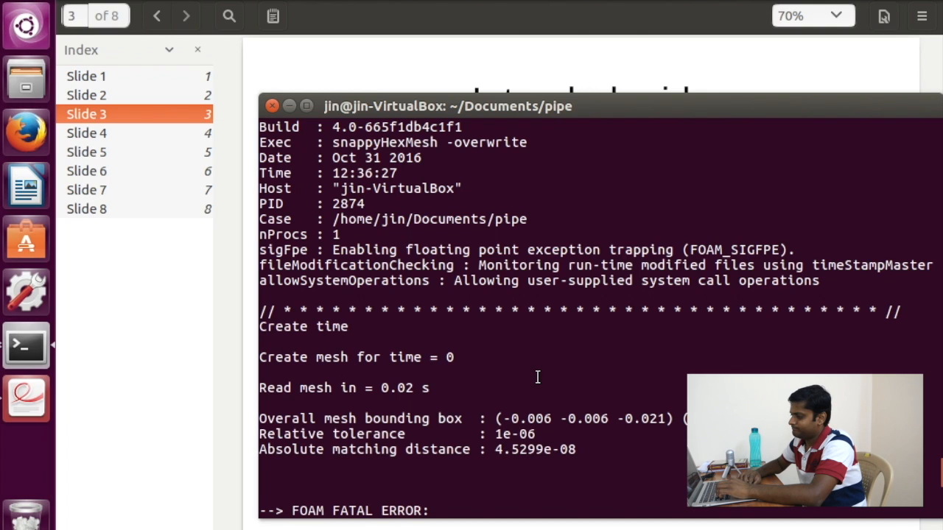
pyautogui.scroll(-7, 538, 377)
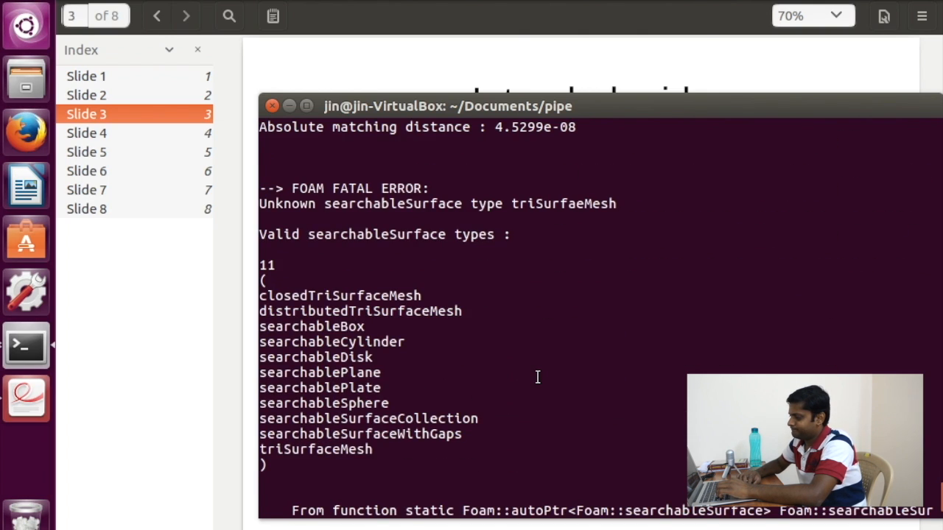
pyautogui.scroll(-2, 538, 377)
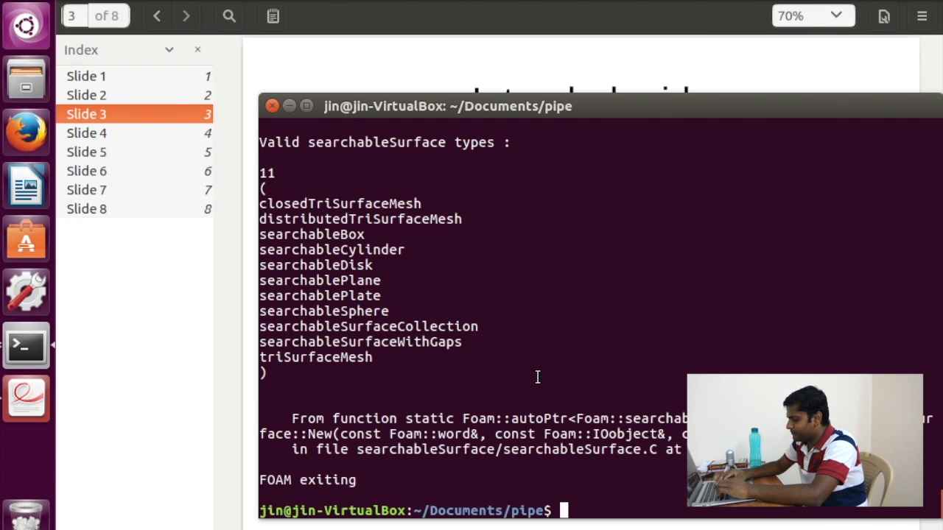
# Step: Open system/snappyHexMeshDict with line numbers shown and examine the surface types in its geometry section
pyautogui.write('vi system/')
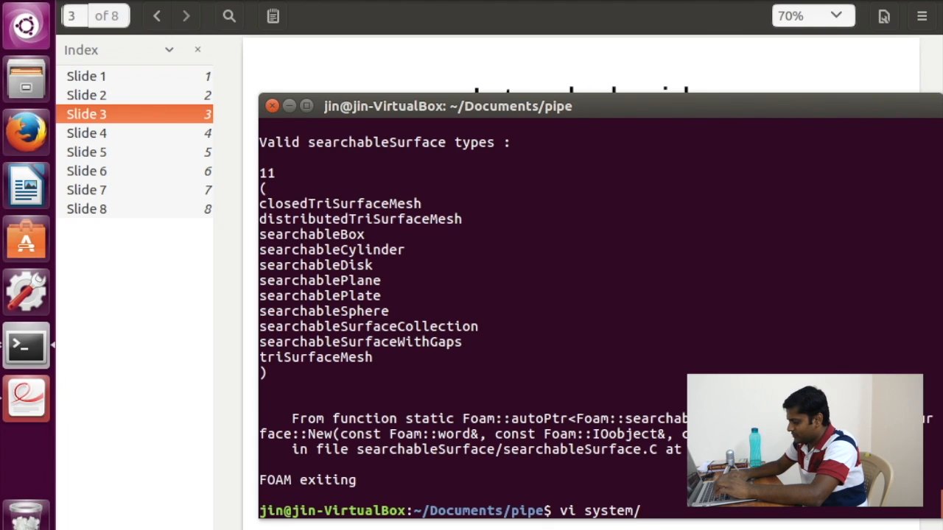
pyautogui.write('sna')
pyautogui.press('Tab')
pyautogui.press('Return')
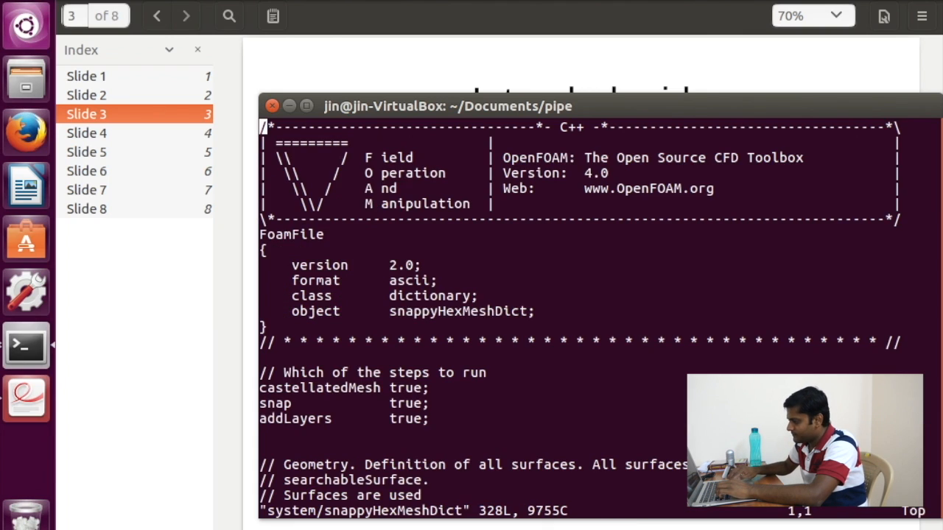
pyautogui.press('Down')
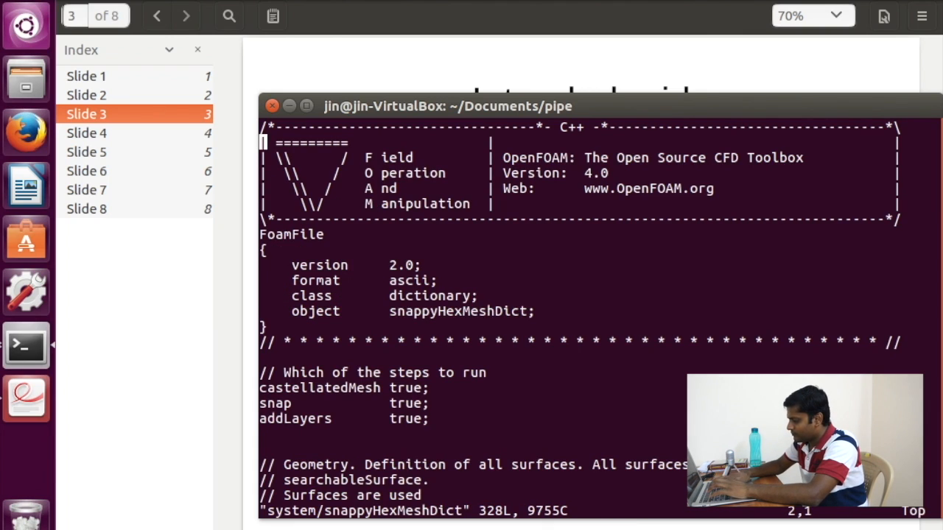
pyautogui.write(':set nu')
pyautogui.press('Return')
pyautogui.press('Down')
pyautogui.press('Down')
pyautogui.press('Down')
pyautogui.press('Down')
pyautogui.press('Down')
pyautogui.press('Down')
pyautogui.press('Down')
pyautogui.press('Down')
pyautogui.press('Down')
pyautogui.press('Down')
pyautogui.press('Down')
pyautogui.press('Down')
pyautogui.press('Down')
pyautogui.press('Down')
pyautogui.press('Down')
pyautogui.press('Down')
pyautogui.press('Down')
pyautogui.press('Down')
pyautogui.press('Down')
pyautogui.press('Down')
pyautogui.press('Down')
pyautogui.press('Down')
pyautogui.press('Down')
pyautogui.press('Down')
pyautogui.press('Down')
pyautogui.press('Down')
pyautogui.press('Down')
pyautogui.press('Down')
pyautogui.press('Down')
pyautogui.press('Down')
pyautogui.press('Down')
pyautogui.press('Down')
pyautogui.press('Down')
pyautogui.press('Down')
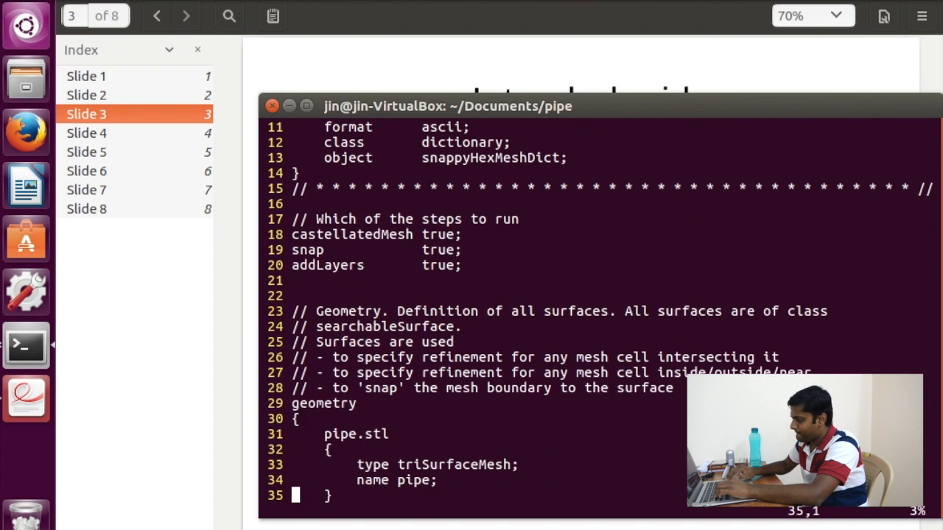
pyautogui.press('Down')
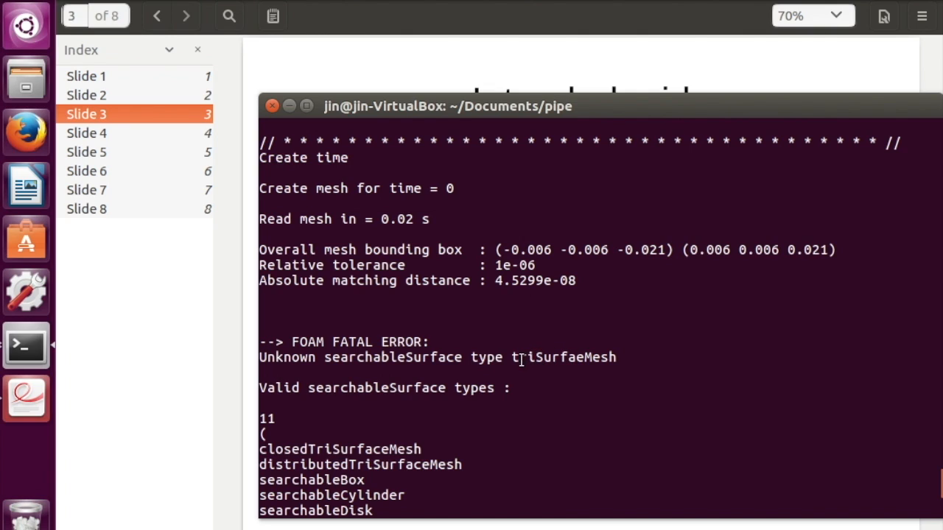
# Step: Highlight the unknown surface type triSurfaeMesh in the snappyHexMesh error output
pyautogui.moveTo(513, 358); pyautogui.dragTo(614, 359)
pyautogui.rightClick(576, 426)
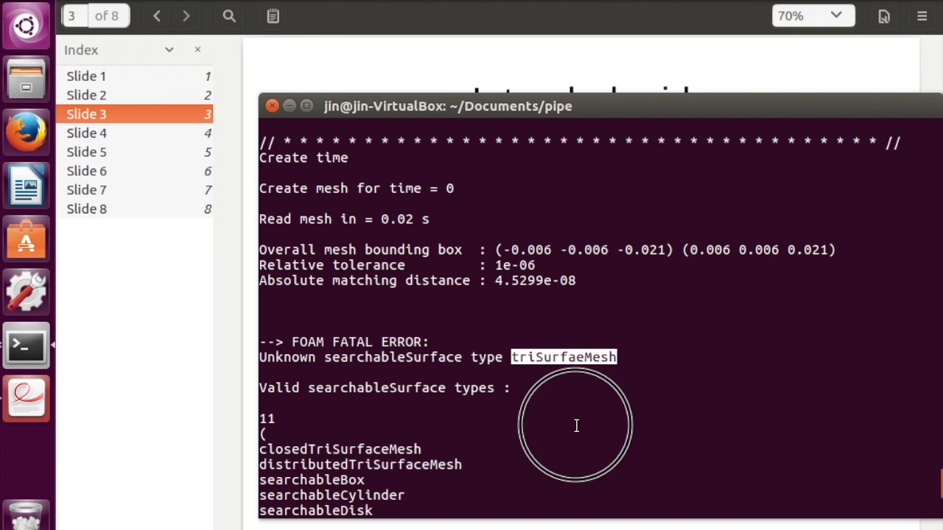
pyautogui.write('vi')
pyautogui.press('BackSpace')
pyautogui.press('BackSpace')
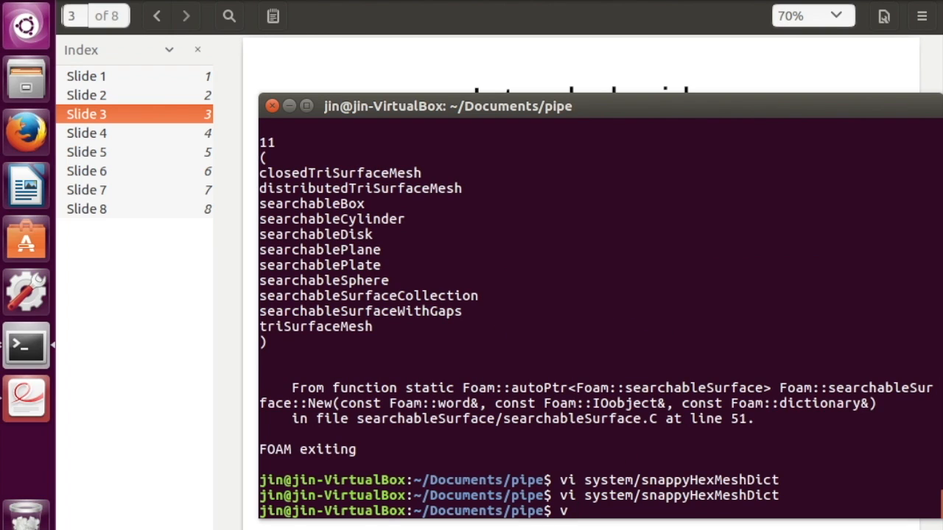
# Step: Correct the type of inlet.stl and outlet.stl to triSurfaceMesh in system/snappyHexMeshDict, then save and exit the editor
pyautogui.press('Up')
pyautogui.press('Return')
pyautogui.press('Down')
pyautogui.press('Down')
pyautogui.press('Down')
pyautogui.press('Down')
pyautogui.press('Down')
pyautogui.press('Down')
pyautogui.press('Down')
pyautogui.press('Down')
pyautogui.press('Down')
pyautogui.press('Down')
pyautogui.press('Down')
pyautogui.press('Down')
pyautogui.press('Down')
pyautogui.press('Down')
pyautogui.press('Down')
pyautogui.press('Down')
pyautogui.press('Down')
pyautogui.press('Down')
pyautogui.press('Down')
pyautogui.press('Down')
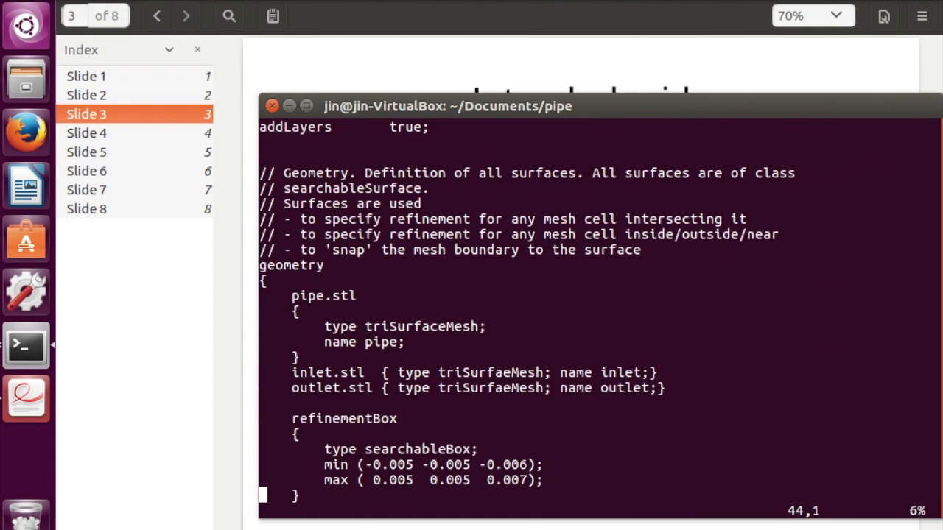
pyautogui.press('Up')
pyautogui.press('Up')
pyautogui.press('Up')
pyautogui.press('Up')
pyautogui.press('Up')
pyautogui.press('Up')
pyautogui.press('Up')
pyautogui.press('Up')
pyautogui.press('Right')
pyautogui.press('Right')
pyautogui.press('Right')
pyautogui.press('Right')
pyautogui.press('Right')
pyautogui.press('Right')
pyautogui.press('Right')
pyautogui.press('Right')
pyautogui.press('Right')
pyautogui.press('Right')
pyautogui.press('Right')
pyautogui.press('Right')
pyautogui.press('Right')
pyautogui.press('Right')
pyautogui.press('Right')
pyautogui.press('Right')
pyautogui.press('Right')
pyautogui.press('Right')
pyautogui.press('Right')
pyautogui.press('Right')
pyautogui.press('Right')
pyautogui.write('ic')
pyautogui.press('Down')
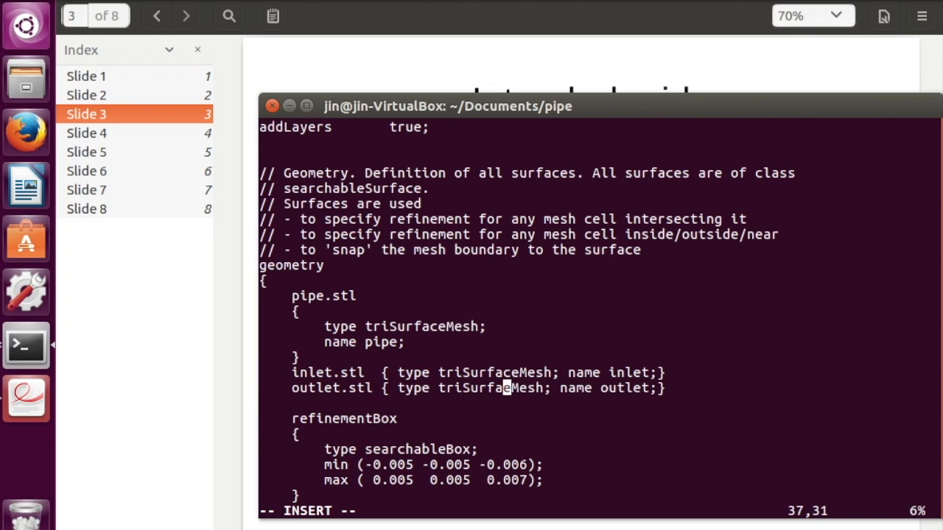
pyautogui.write('c')
pyautogui.press('Escape')
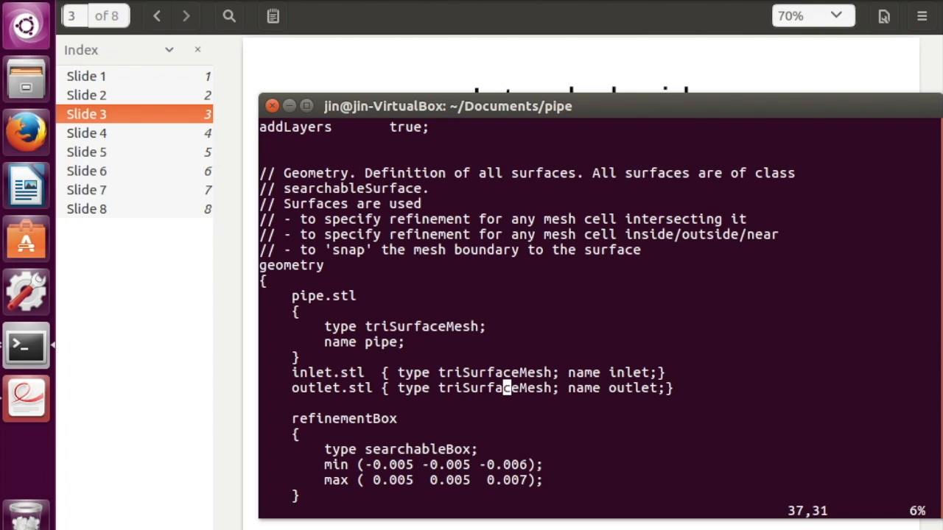
pyautogui.write(':x')
pyautogui.press('Return')
# Step: Run snappyHexMesh -overwrite again from the pipe case directory
pyautogui.press('Up')
pyautogui.press('Up')
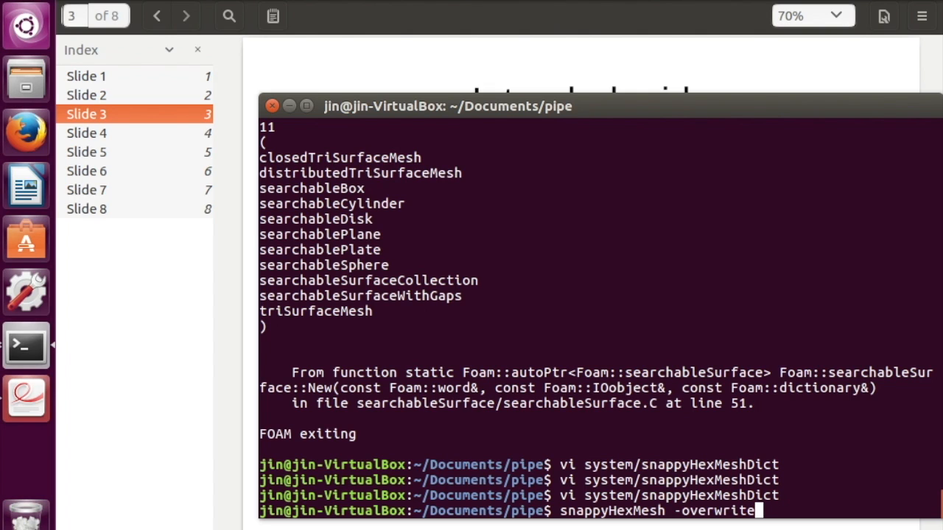
pyautogui.press('Return')
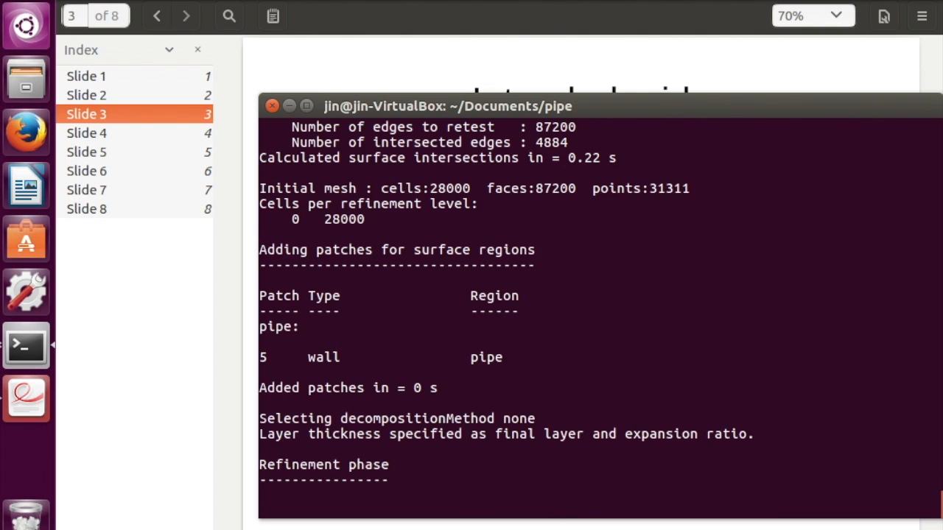
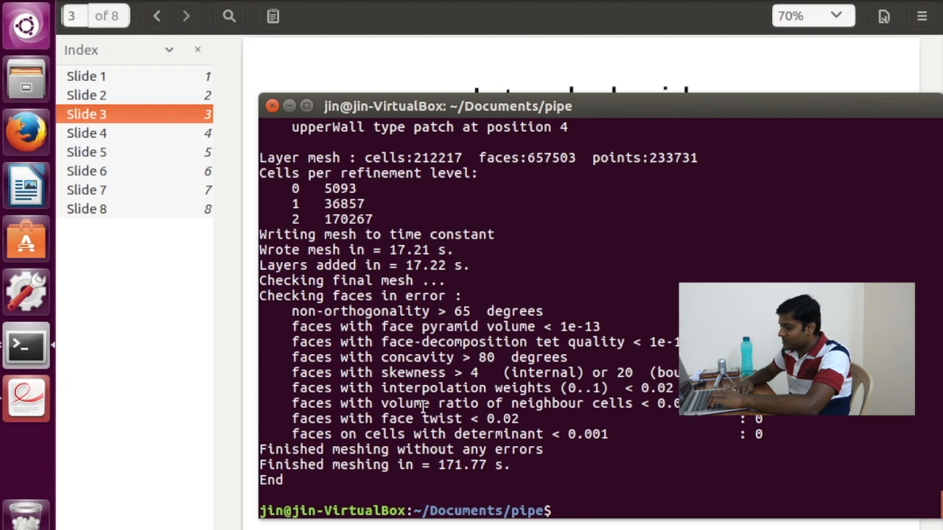
# Step: Check the closing message of the meshing output and list the pipe case directory
pyautogui.doubleClick(376, 450)
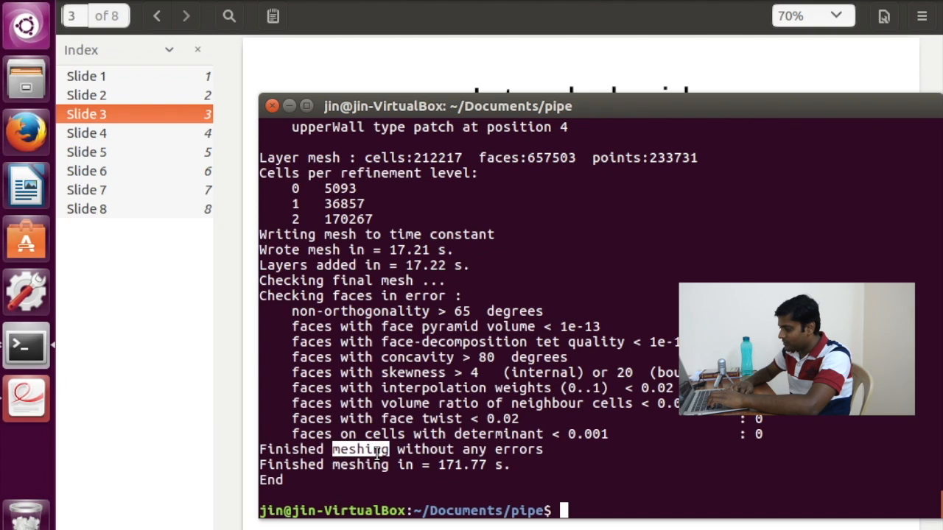
pyautogui.tripleClick(377, 452)
pyautogui.click(495, 476)
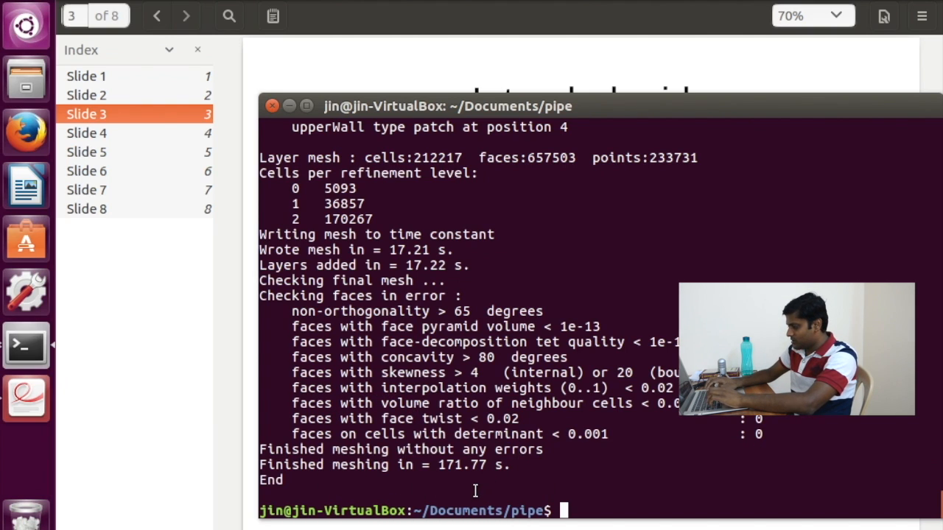
pyautogui.write('ls')
pyautogui.press('Return')
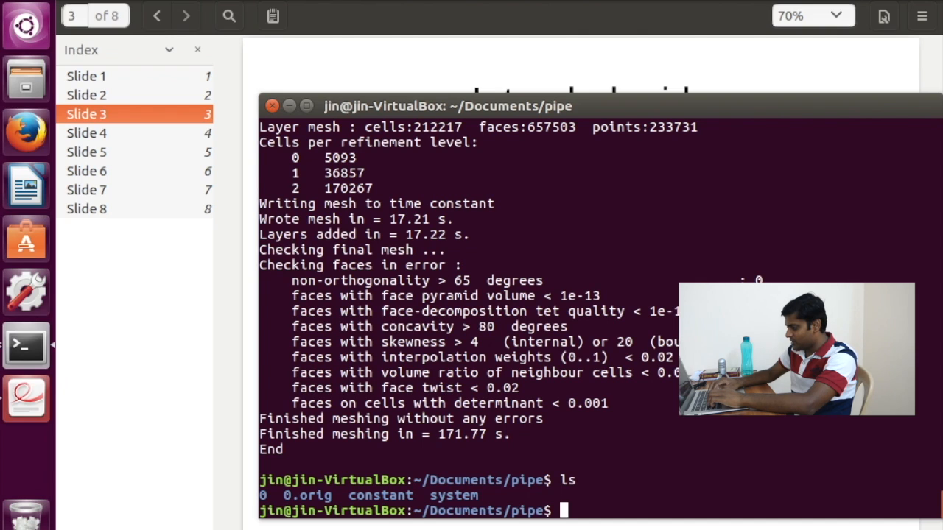
# Step: List the contents of the 0 directory and of the pipe case directory
pyautogui.write('ls 0')
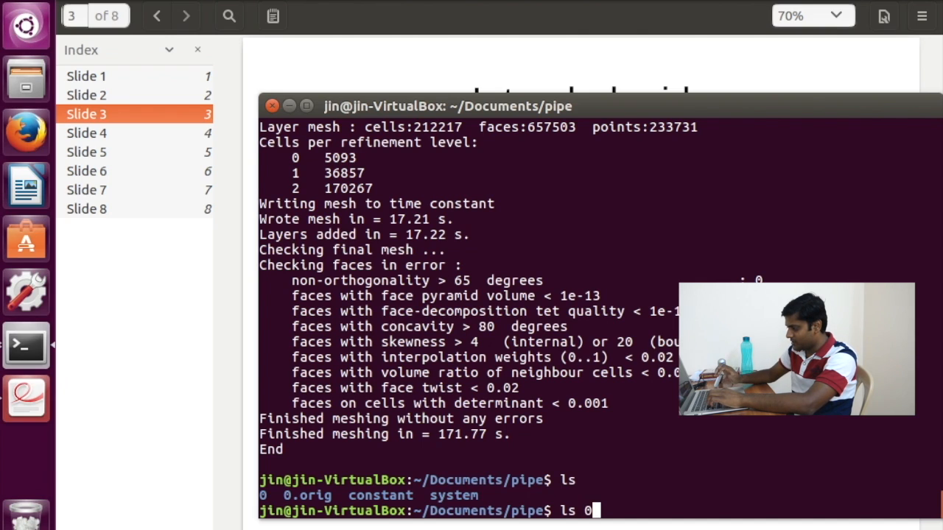
pyautogui.press('Return')
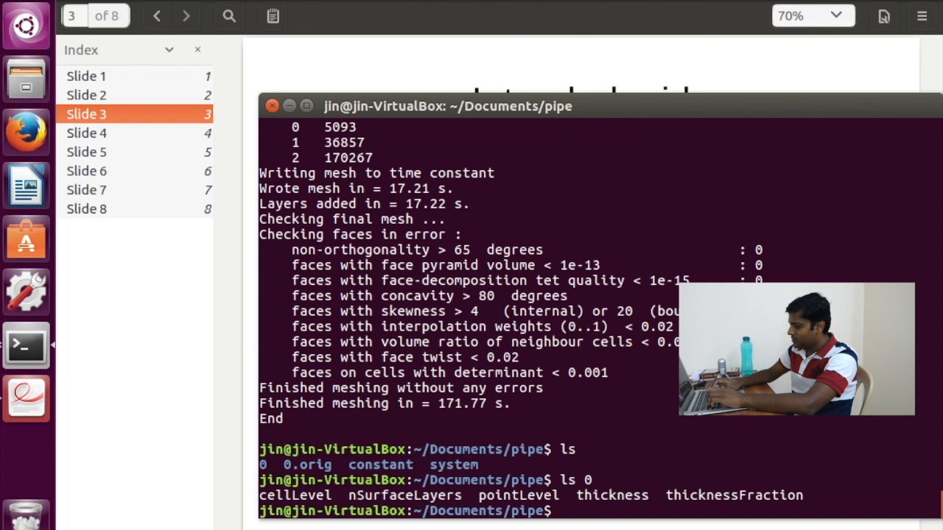
pyautogui.write('ls')
pyautogui.press('Return')
# Step: Delete the 0 directory recursively by running rm -rf 0 and list the case directory again
pyautogui.write('rm -f 0')
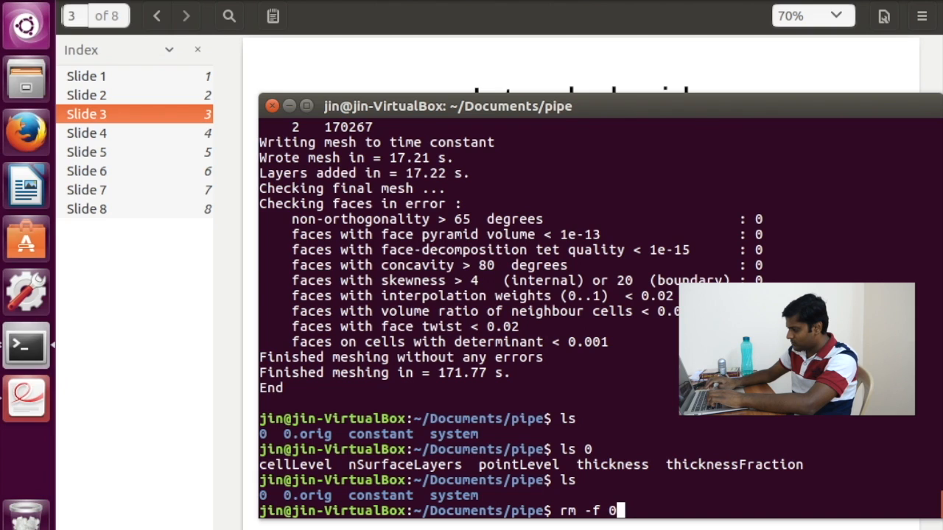
pyautogui.press('BackSpace')
pyautogui.press('BackSpace')
pyautogui.press('BackSpace')
pyautogui.write('rf 0')
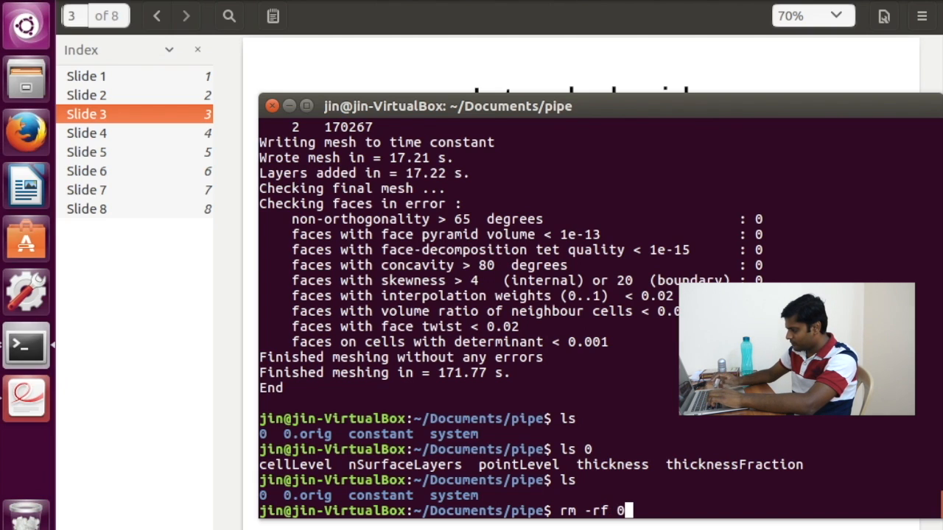
pyautogui.press('Return')
pyautogui.write('ls')
pyautogui.press('Return')
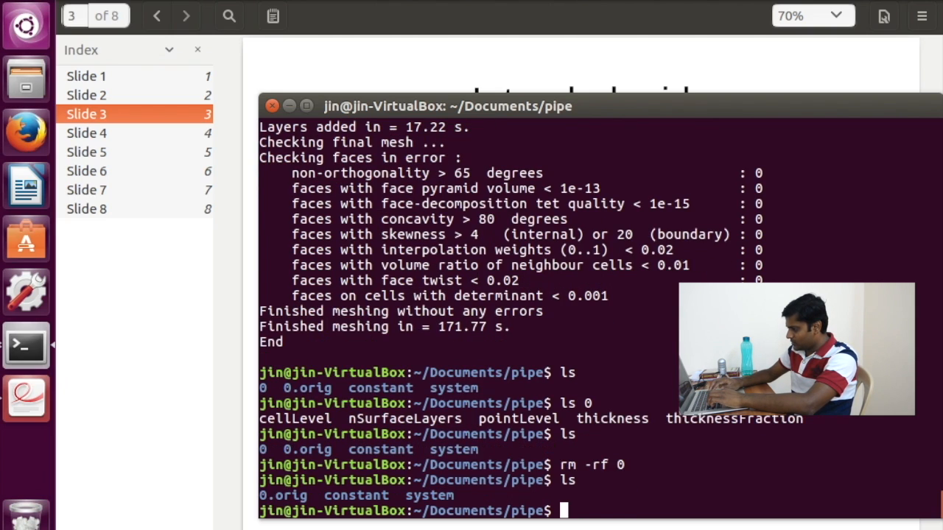
# Step: Open the pipe case in ParaView by running paraFoam from the case directory
pyautogui.write('paraview')
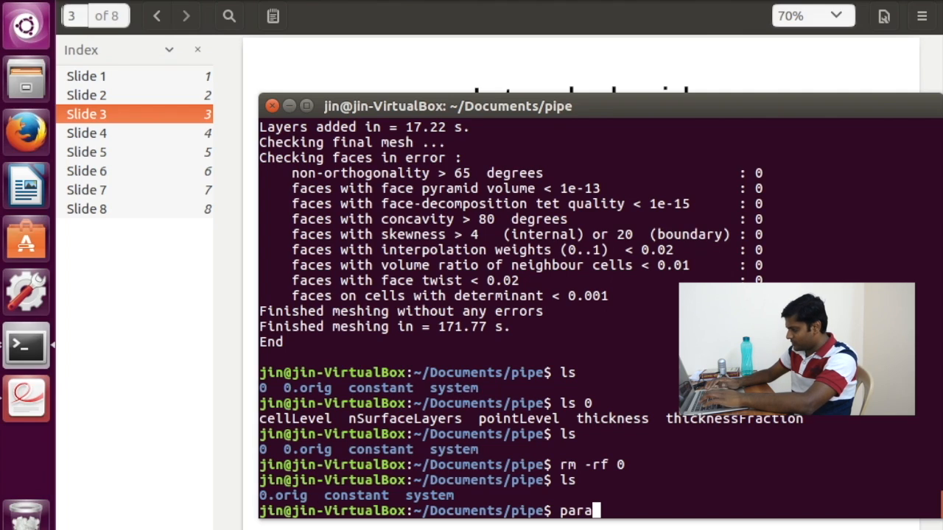
pyautogui.press('BackSpace')
pyautogui.press('BackSpace')
pyautogui.press('BackSpace')
pyautogui.press('BackSpace')
pyautogui.write('Foam')
pyautogui.press('Return')
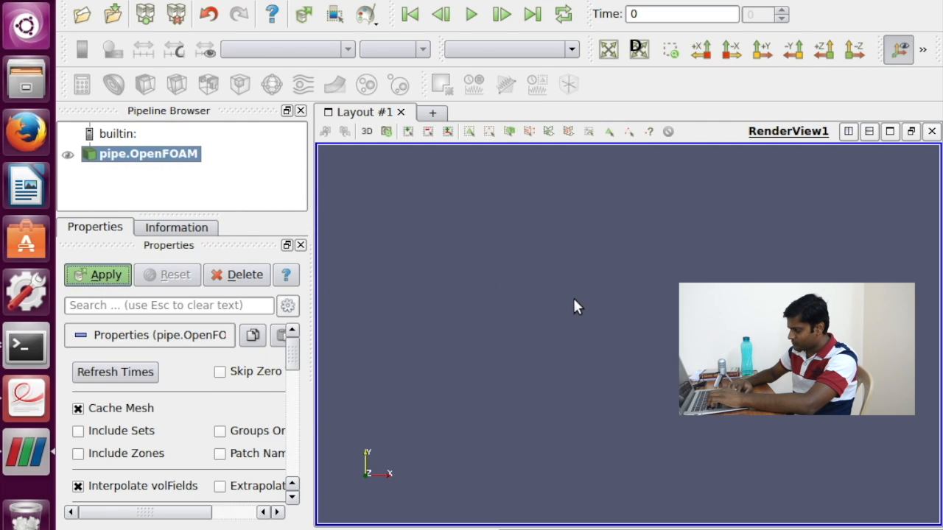
# Step: Load the pipe.OpenFOAM mesh and display it as Surface With Edges
pyautogui.click(588, 363)
pyautogui.moveTo(587, 363); pyautogui.dragTo(528, 382)
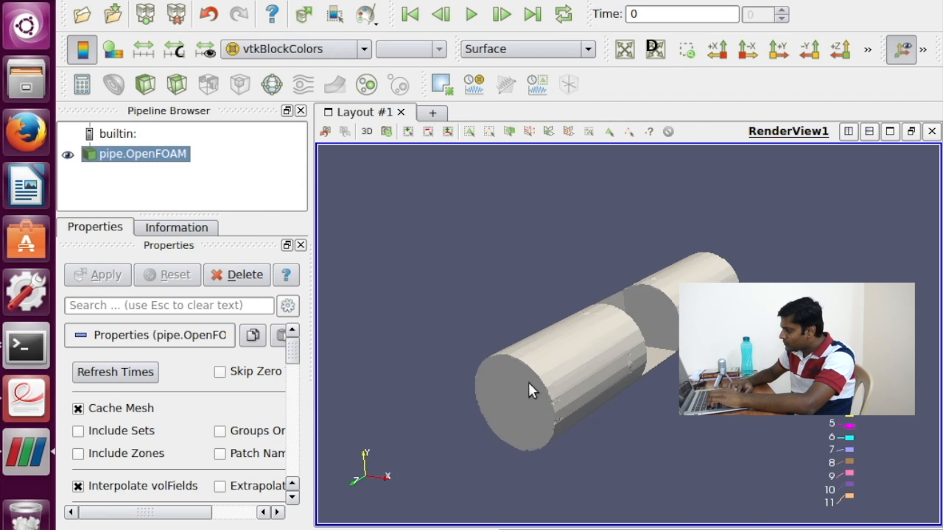
pyautogui.click(512, 52)
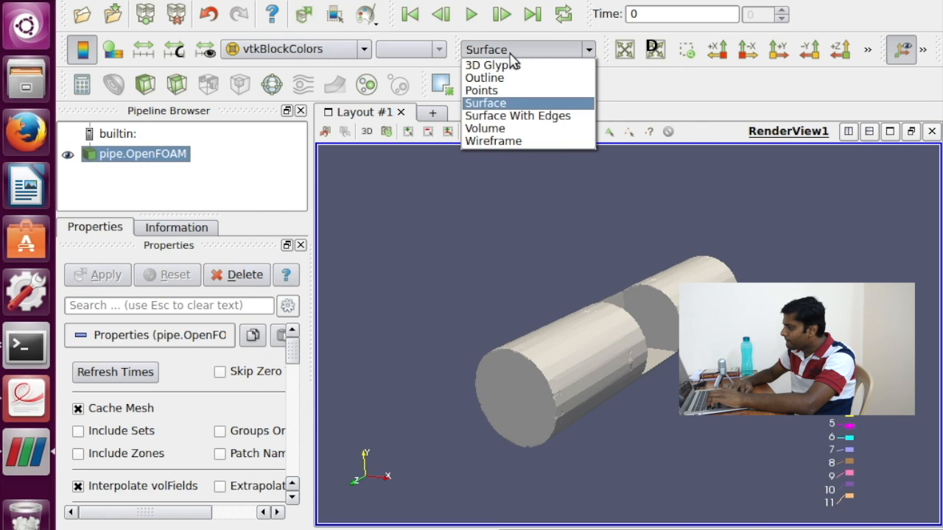
pyautogui.click(520, 116)
pyautogui.moveTo(654, 370)
pyautogui.mouseDown()
pyautogui.moveTo(579, 390)
pyautogui.moveTo(579, 400)
pyautogui.mouseUp()
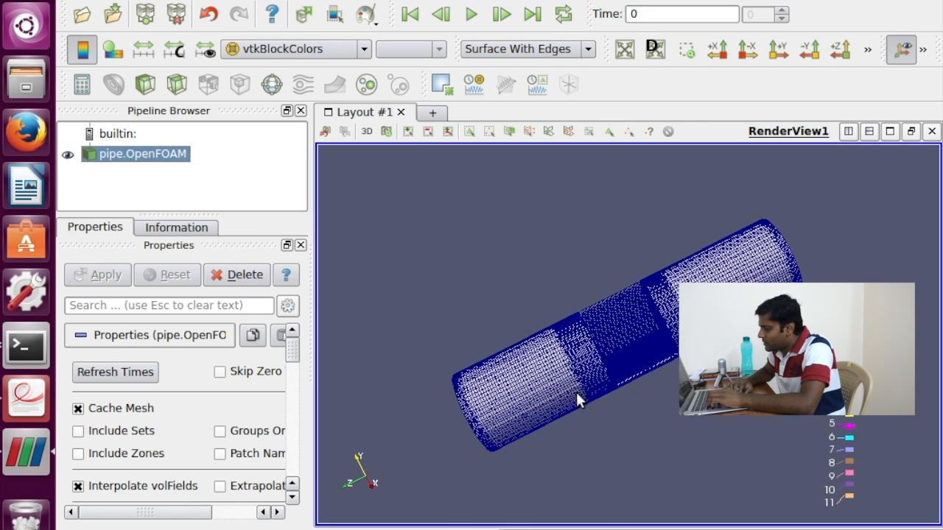
pyautogui.scroll(5, 637, 376)
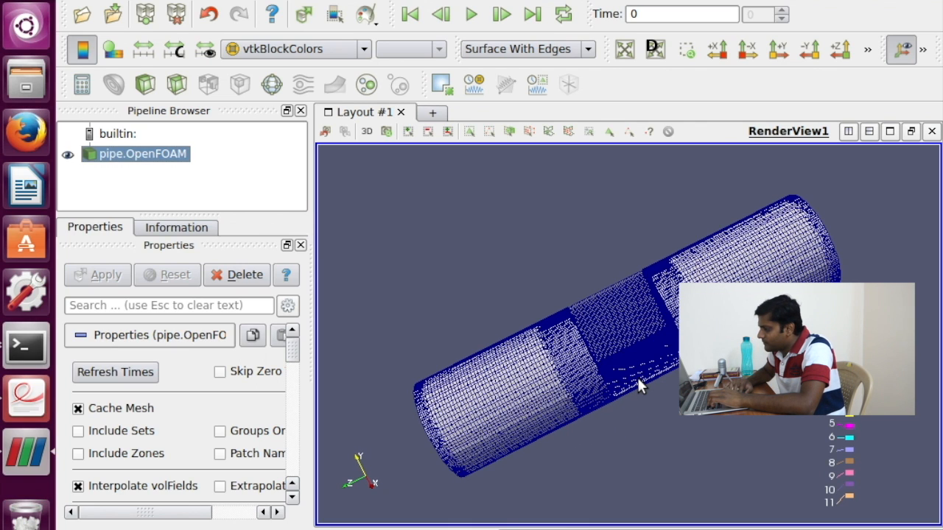
# Step: Cut the pipe mesh with a slice plane normal to X and turn off Show Plane
pyautogui.click(249, 49)
pyautogui.click(250, 65)
pyautogui.click(514, 259)
pyautogui.moveTo(514, 258); pyautogui.dragTo(526, 223)
pyautogui.click(177, 85)
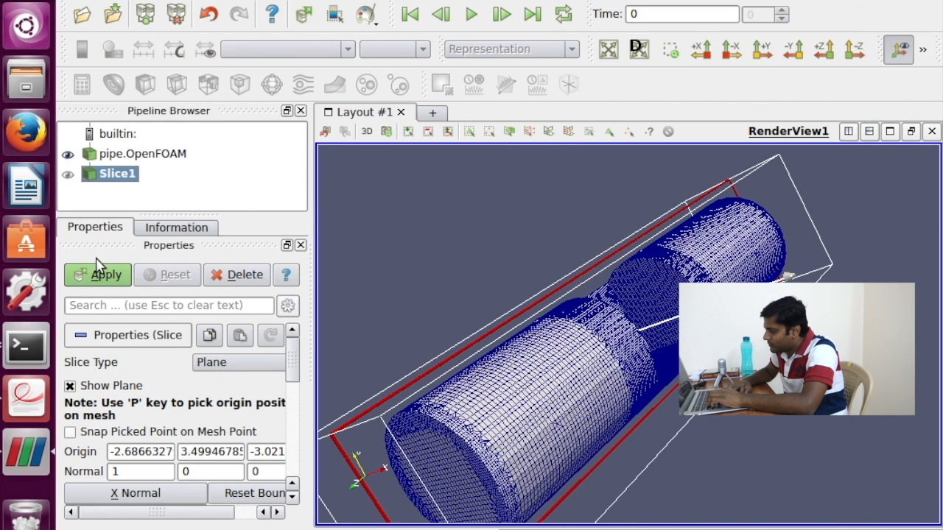
pyautogui.click(99, 275)
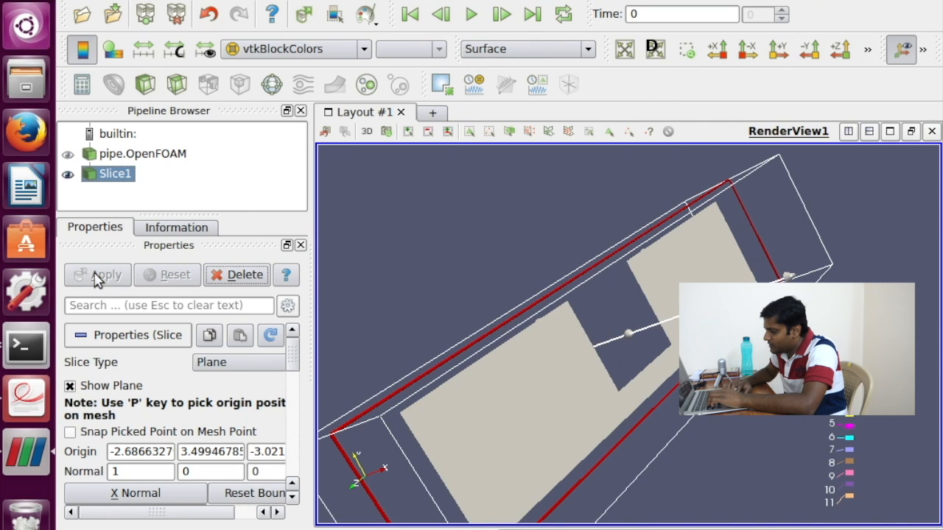
pyautogui.click(70, 386)
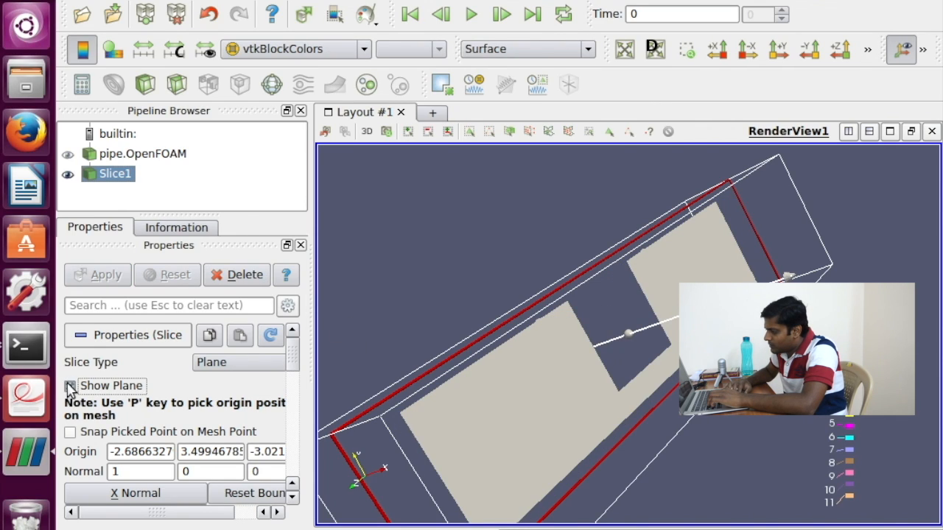
# Step: Display the slice as Surface With Edges to examine the internal mesh, and close ParaView
pyautogui.click(521, 49)
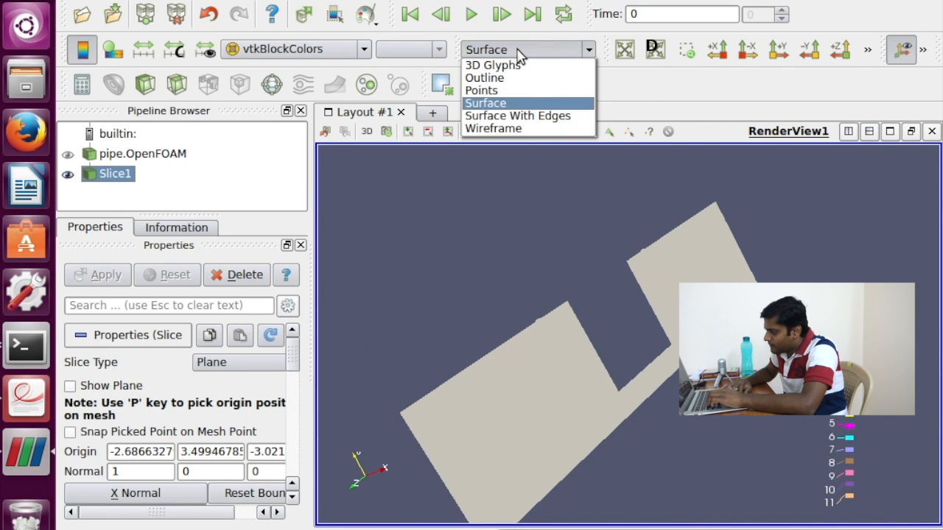
pyautogui.click(511, 116)
pyautogui.moveTo(489, 285); pyautogui.dragTo(415, 302)
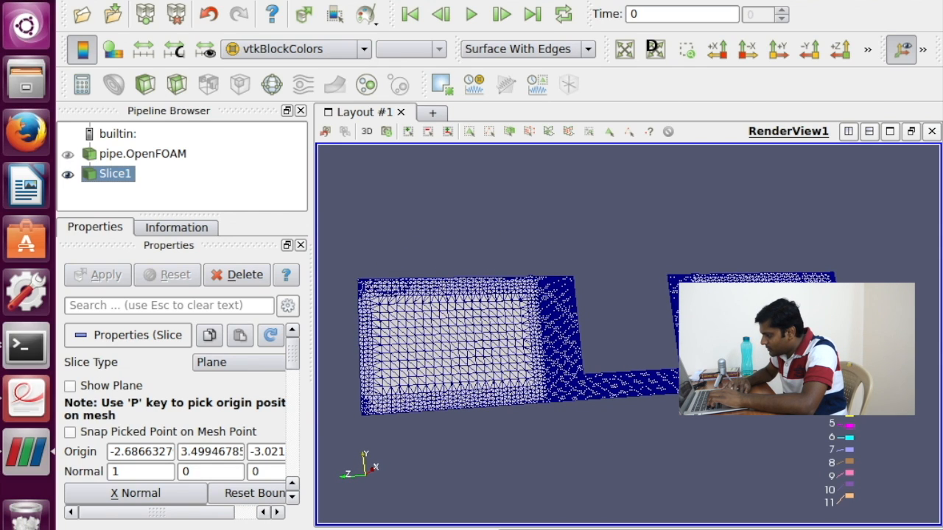
pyautogui.moveTo(769, 366); pyautogui.dragTo(741, 357)
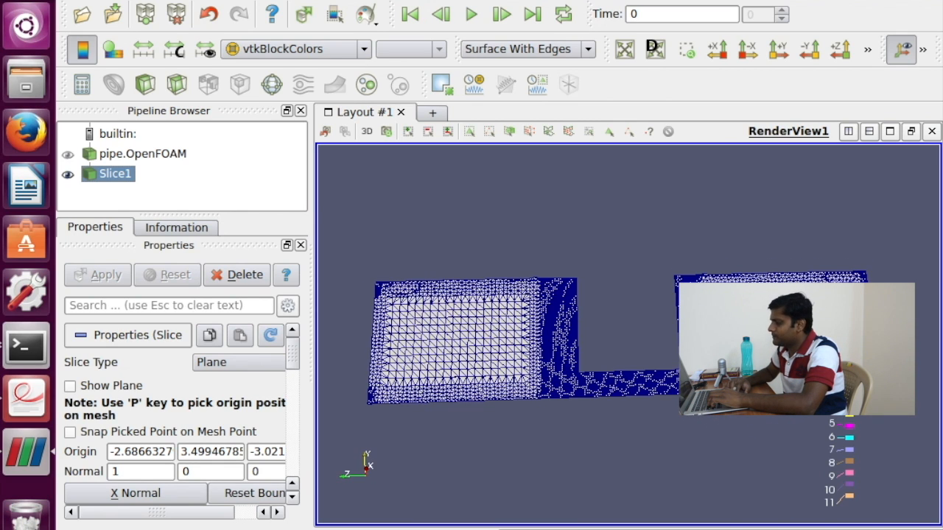
pyautogui.click(13, 2)
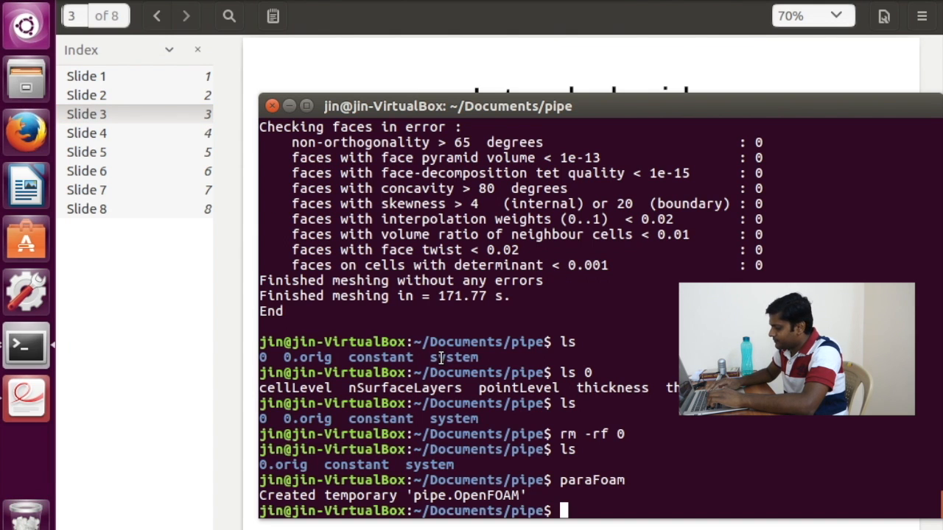
# Step: Rename the 0.orig directory to 0 in the pipe case and list the case directory
pyautogui.write('ls')
pyautogui.press('Return')
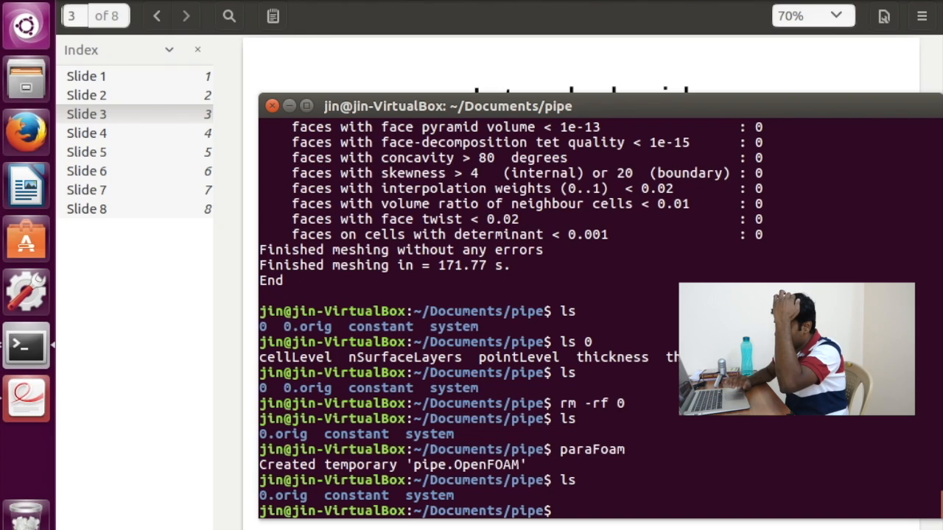
pyautogui.write('mv 0.o')
pyautogui.press('Tab')
pyautogui.write('0')
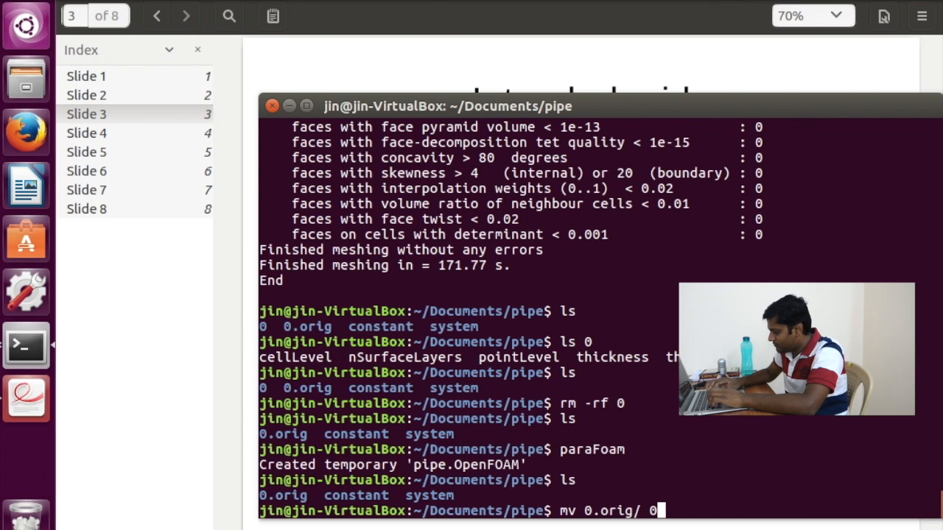
pyautogui.press('Return')
pyautogui.write('ls')
pyautogui.press('Return')
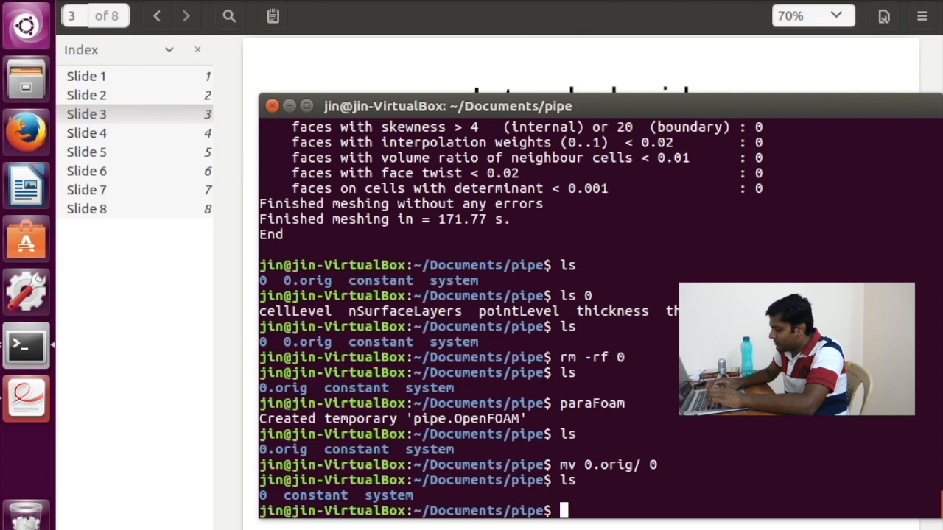
# Step: List the contents of the renamed 0 directory and change into it
pyautogui.write('ls')
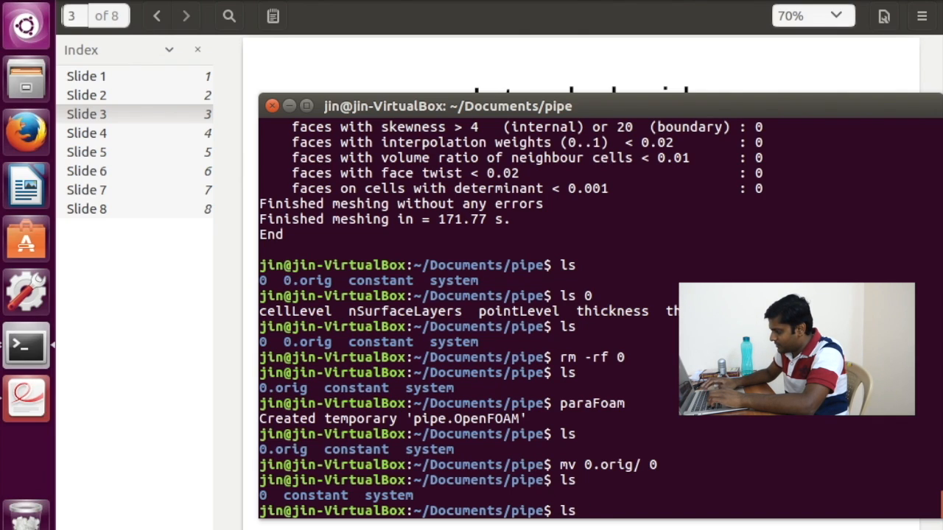
pyautogui.press('BackSpace')
pyautogui.press('BackSpace')
pyautogui.write('ls 0')
pyautogui.press('Return')
pyautogui.write('cd 0')
pyautogui.press('Return')
pyautogui.write('ls')
pyautogui.press('Return')
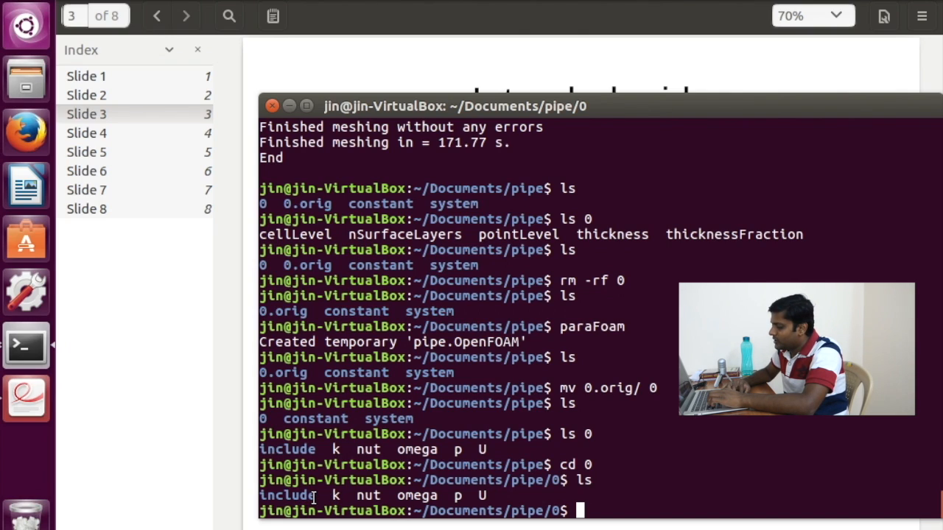
# Step: List the include directory and open include/initialConditions in vi
pyautogui.write('ls include/')
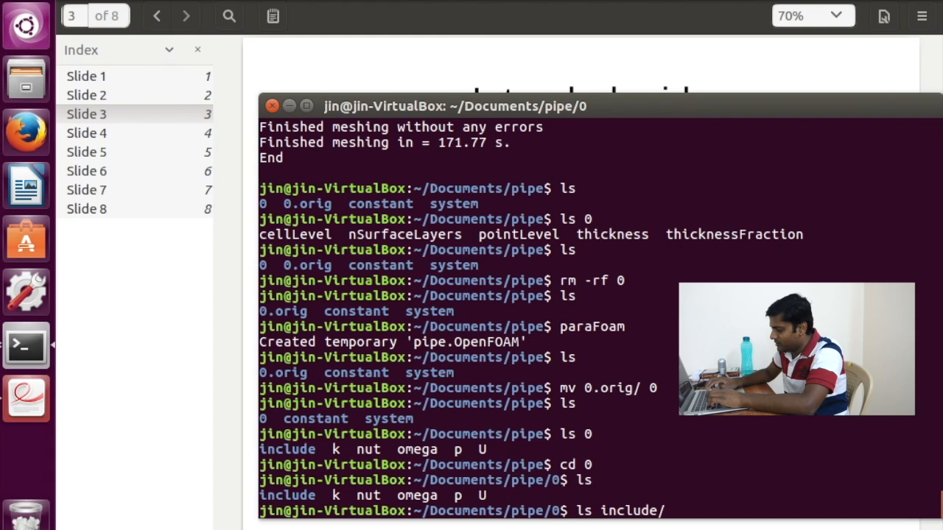
pyautogui.press('Return')
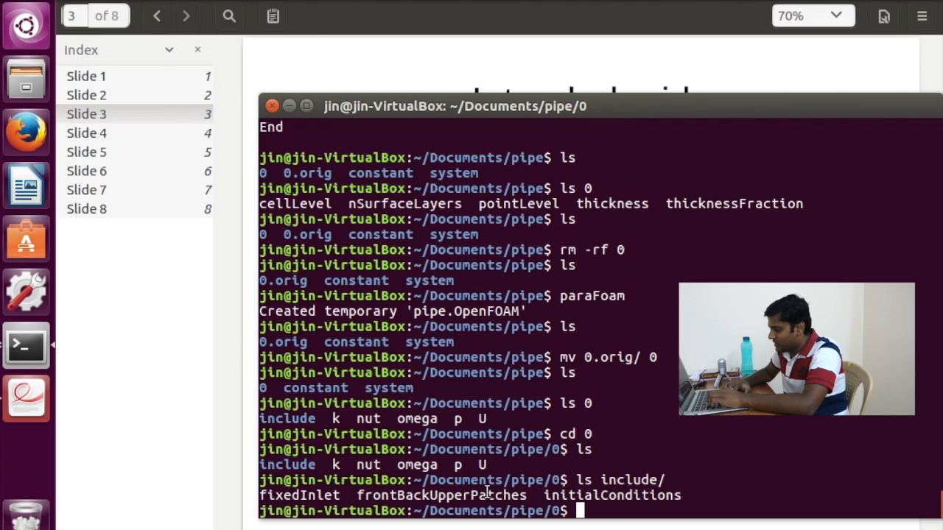
pyautogui.write('vi include/')
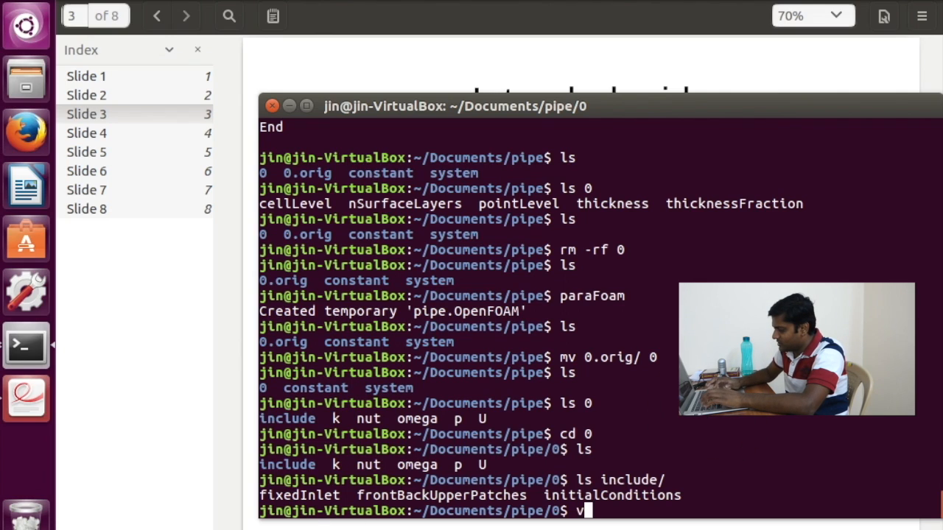
pyautogui.write('i')
pyautogui.press('Tab')
pyautogui.press('Return')
# Step: Set flowVelocity to (0 0 10) in include/initialConditions, then save and exit the editor
pyautogui.press('Down')
pyautogui.press('Down')
pyautogui.press('Down')
pyautogui.press('Down')
pyautogui.press('Down')
pyautogui.press('Down')
pyautogui.press('Down')
pyautogui.press('Down')
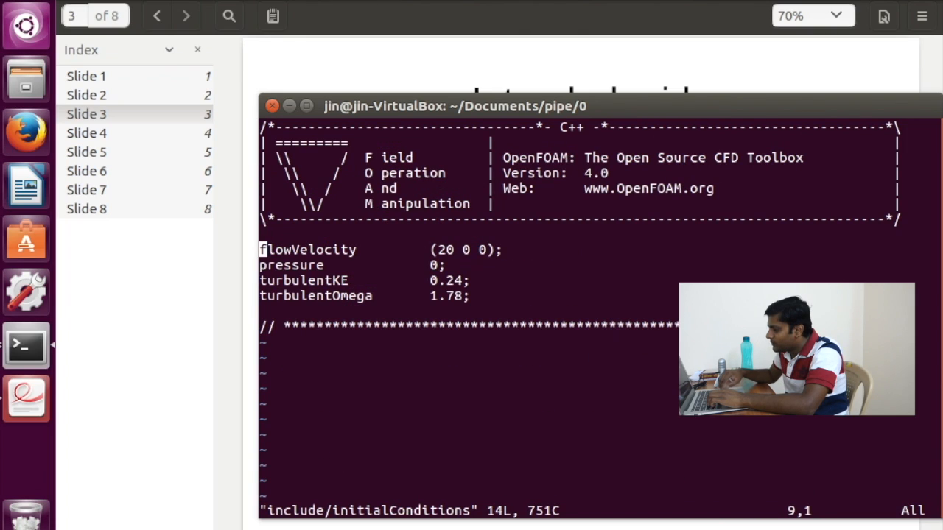
pyautogui.press('Down')
pyautogui.press('Down')
pyautogui.press('Up')
pyautogui.press('Up')
pyautogui.press('Right')
pyautogui.press('Right')
pyautogui.press('Right')
pyautogui.press('Right')
pyautogui.press('Right')
pyautogui.press('Right')
pyautogui.press('Right')
pyautogui.press('Right')
pyautogui.press('Right')
pyautogui.press('Right')
pyautogui.press('Right')
pyautogui.press('Right')
pyautogui.press('Right')
pyautogui.press('Right')
pyautogui.press('Right')
pyautogui.press('Right')
pyautogui.press('Right')
pyautogui.press('Right')
pyautogui.press('Right')
pyautogui.press('Right')
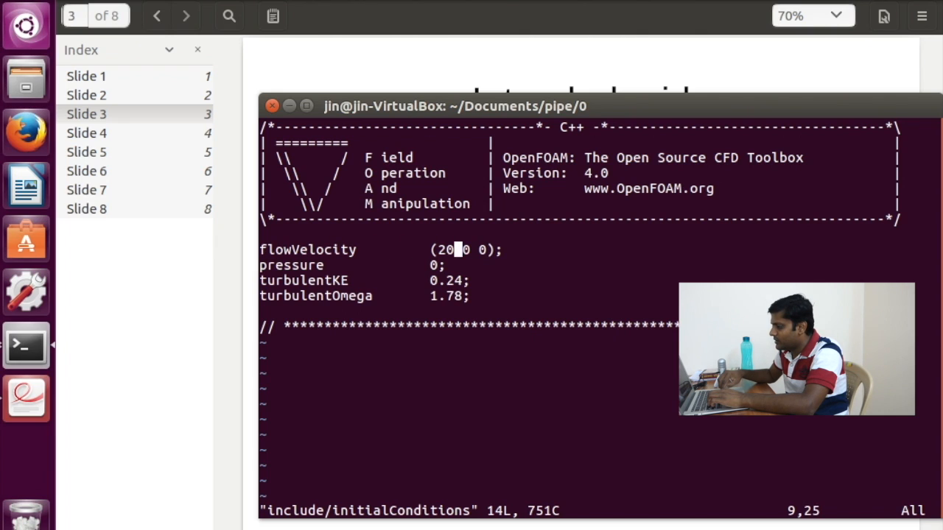
pyautogui.press('Left')
pyautogui.press('Left')
pyautogui.press('Left')
pyautogui.press('x')
pyautogui.press('Right')
pyautogui.press('Right')
pyautogui.press('Right')
pyautogui.press('Right')
pyautogui.write('1')
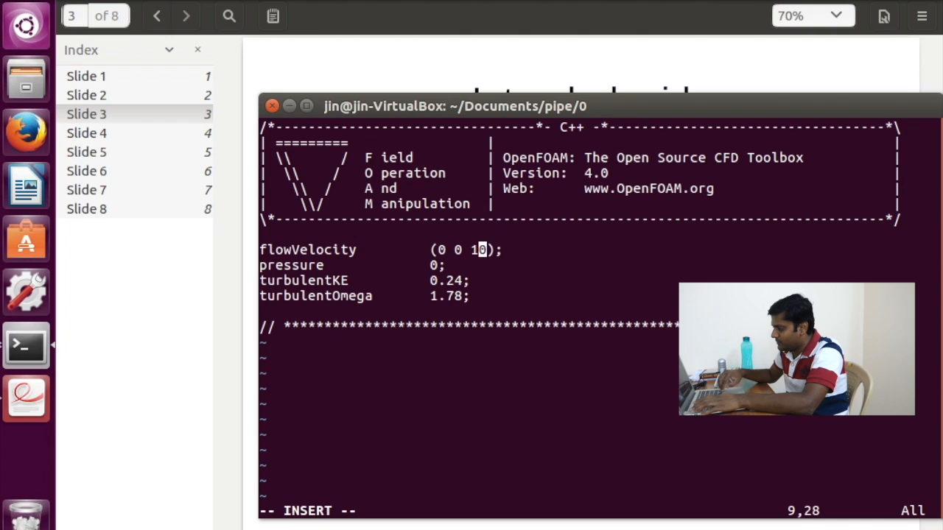
pyautogui.press('Escape')
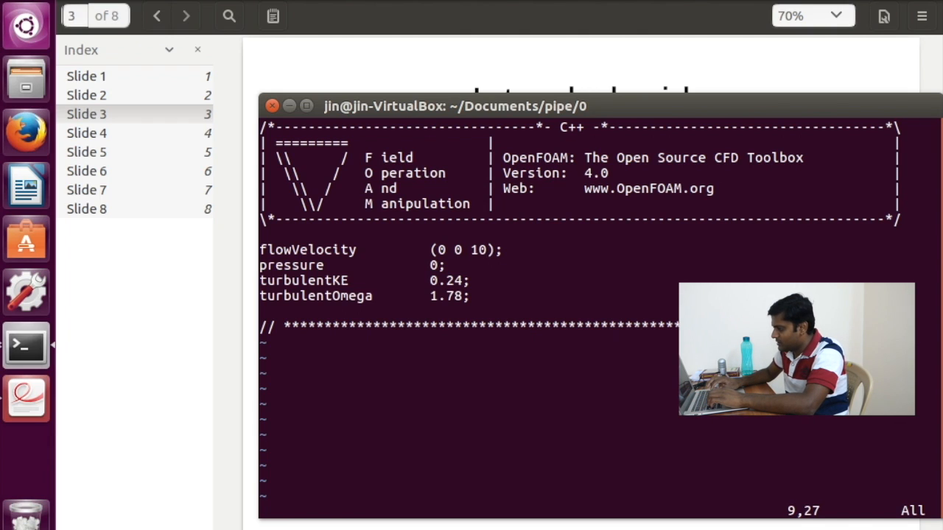
pyautogui.write(':x')
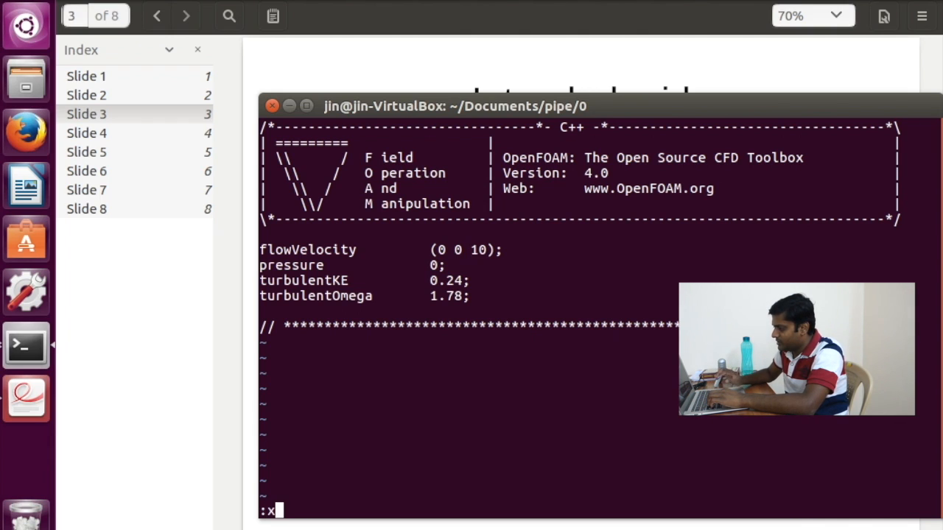
pyautogui.press('Return')
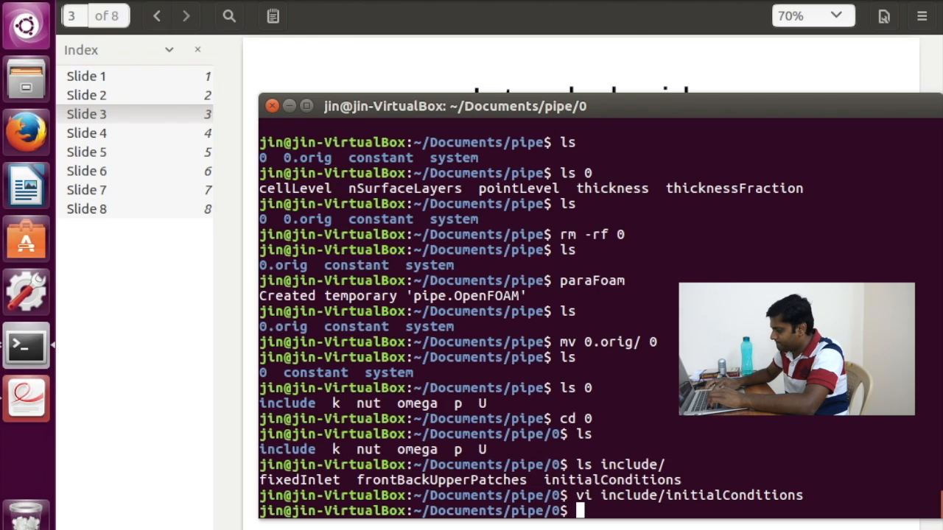
# Step: List the contents of the 0 directory and open the k file in vi
pyautogui.write('ls')
pyautogui.press('Return')
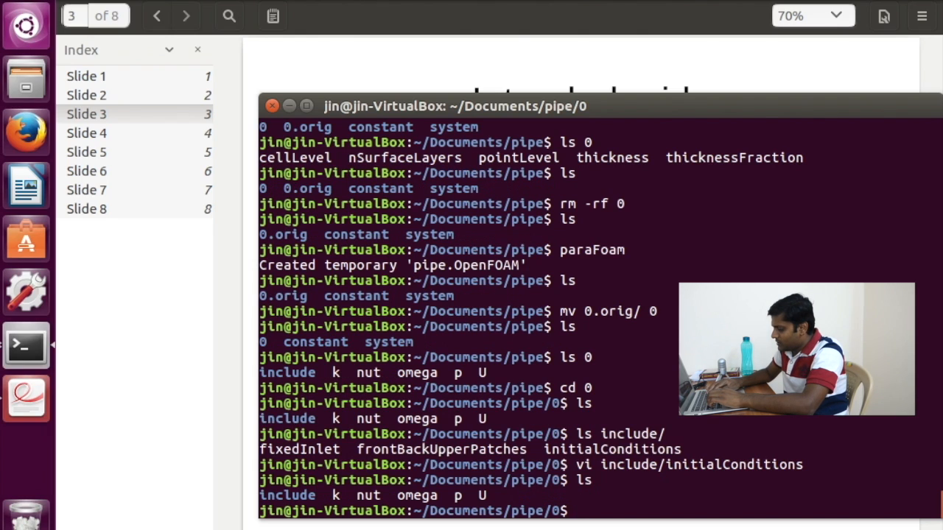
pyautogui.write('vi k')
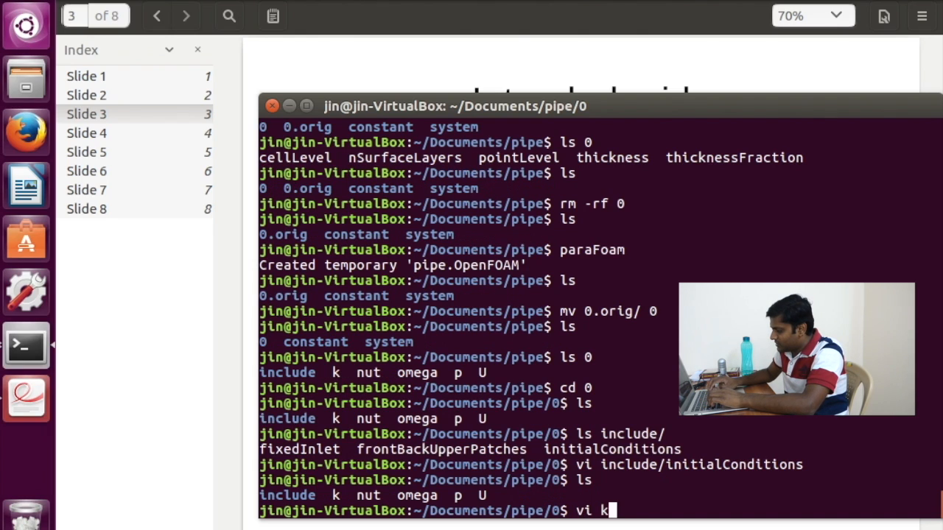
pyautogui.press('Return')
# Step: Look through the k file and examine its dimensions and internalField entries
pyautogui.press('Down')
pyautogui.press('Down')
pyautogui.press('Down')
pyautogui.press('Down')
pyautogui.press('Down')
pyautogui.press('Down')
pyautogui.press('Down')
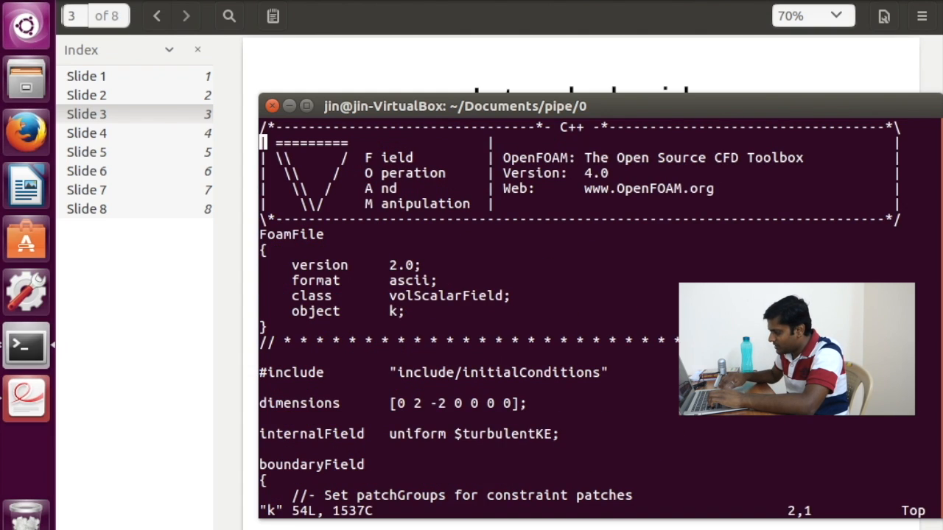
pyautogui.press('Down')
pyautogui.press('Down')
pyautogui.press('Down')
pyautogui.press('Down')
pyautogui.press('Down')
pyautogui.press('Down')
pyautogui.press('Down')
pyautogui.press('Down')
pyautogui.press('Down')
pyautogui.press('Down')
pyautogui.press('Down')
pyautogui.press('Down')
pyautogui.press('Down')
pyautogui.press('Down')
pyautogui.press('Down')
pyautogui.press('Down')
pyautogui.press('Down')
pyautogui.press('Down')
pyautogui.press('Down')
pyautogui.press('Down')
pyautogui.press('Up')
pyautogui.press('Up')
pyautogui.press('Up')
pyautogui.press('Up')
pyautogui.press('Up')
pyautogui.press('Up')
pyautogui.press('Up')
pyautogui.press('Up')
pyautogui.press('Up')
pyautogui.press('Up')
pyautogui.press('Up')
pyautogui.press('Up')
pyautogui.press('Up')
pyautogui.press('Up')
pyautogui.press('Up')
pyautogui.press('Up')
pyautogui.press('Up')
pyautogui.press('Up')
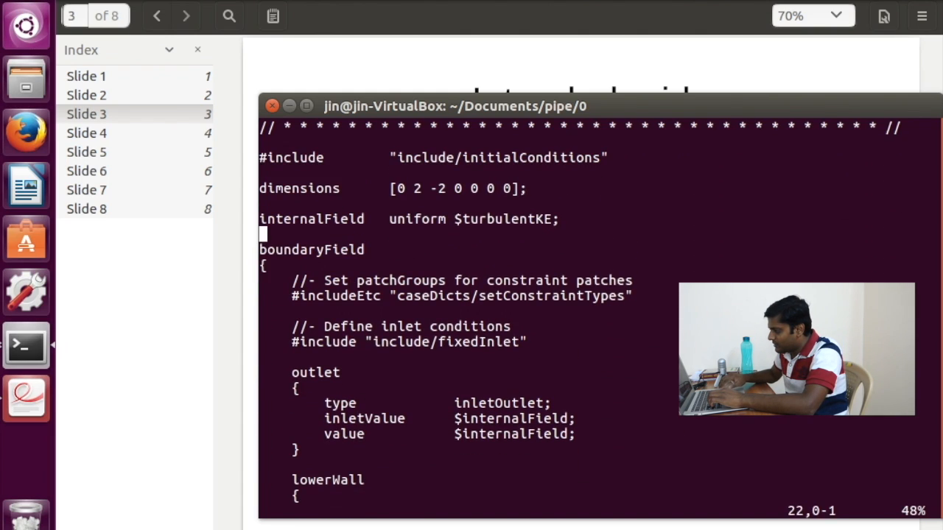
pyautogui.press('Right')
pyautogui.press('Right')
pyautogui.press('Right')
pyautogui.press('Right')
pyautogui.press('Right')
pyautogui.press('Right')
pyautogui.press('Right')
pyautogui.press('Right')
pyautogui.press('Right')
pyautogui.press('Right')
pyautogui.press('Right')
pyautogui.press('Right')
pyautogui.press('Right')
pyautogui.press('Right')
pyautogui.press('Right')
pyautogui.press('Right')
pyautogui.press('Right')
pyautogui.press('Right')
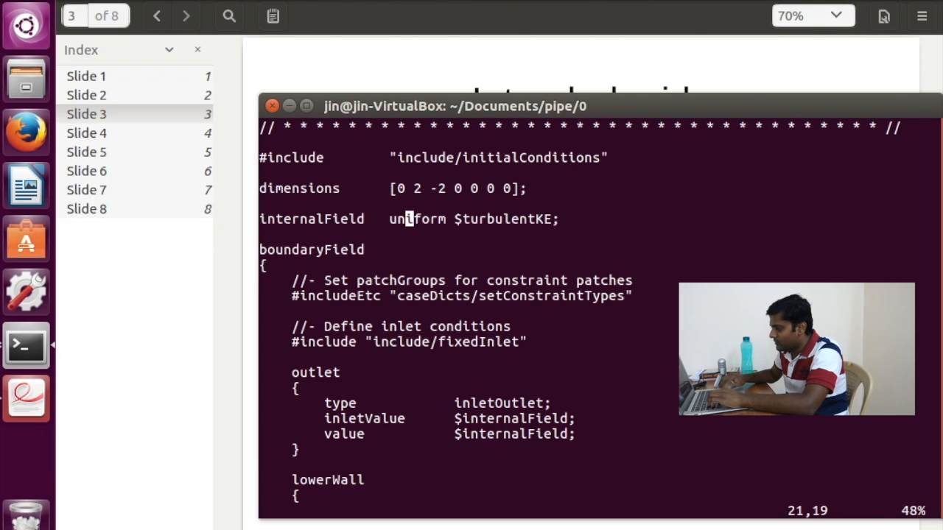
# Step: Examine the constraint types, the fixedInlet include and the outlet patch under boundaryField in the k file
pyautogui.press('Down')
pyautogui.press('Down')
pyautogui.press('Down')
pyautogui.press('Down')
pyautogui.press('Down')
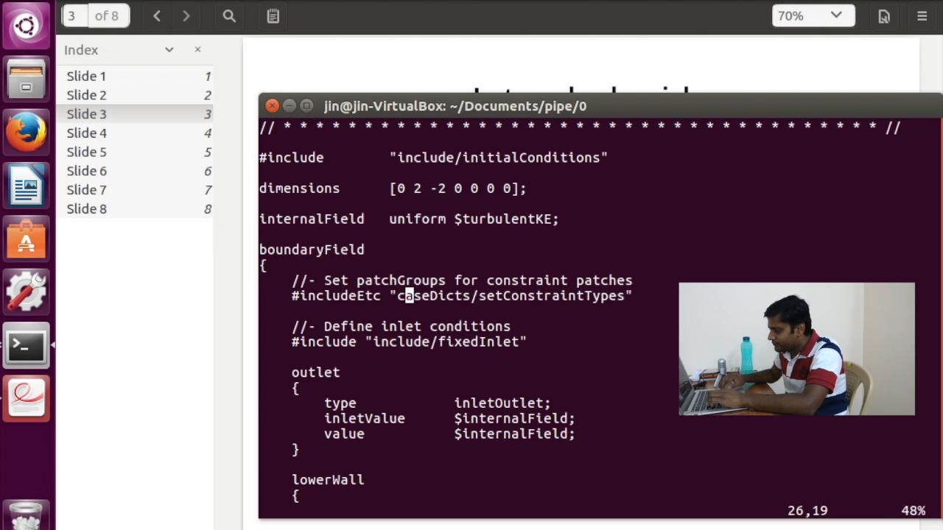
pyautogui.press('Down')
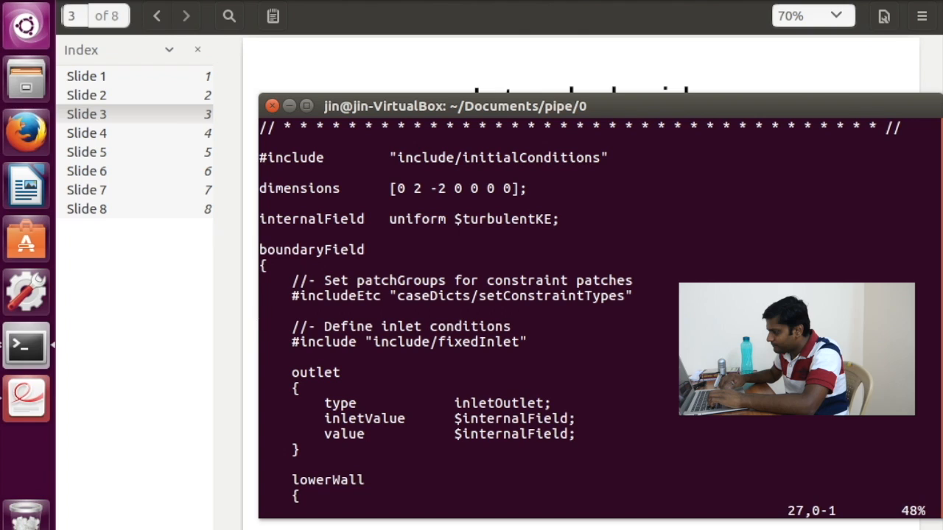
pyautogui.press('Down')
pyautogui.press('Down')
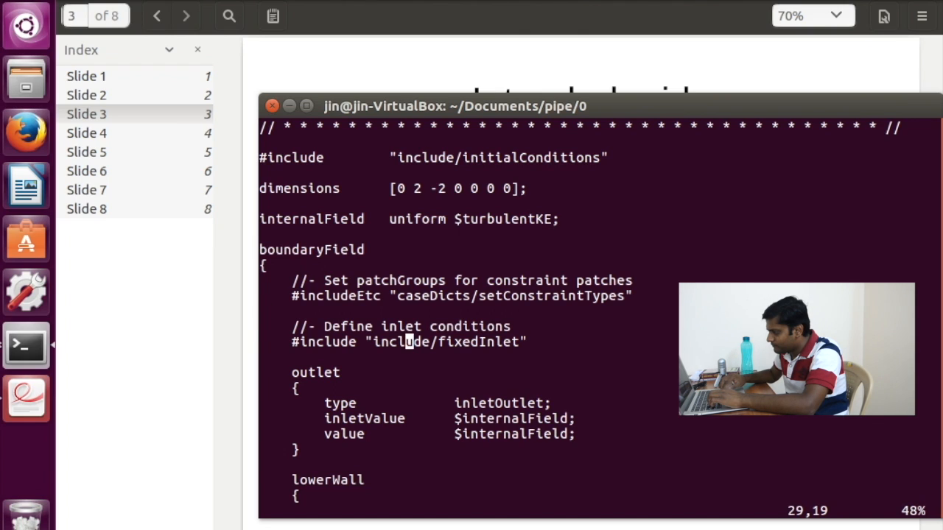
pyautogui.press('Down')
pyautogui.press('Down')
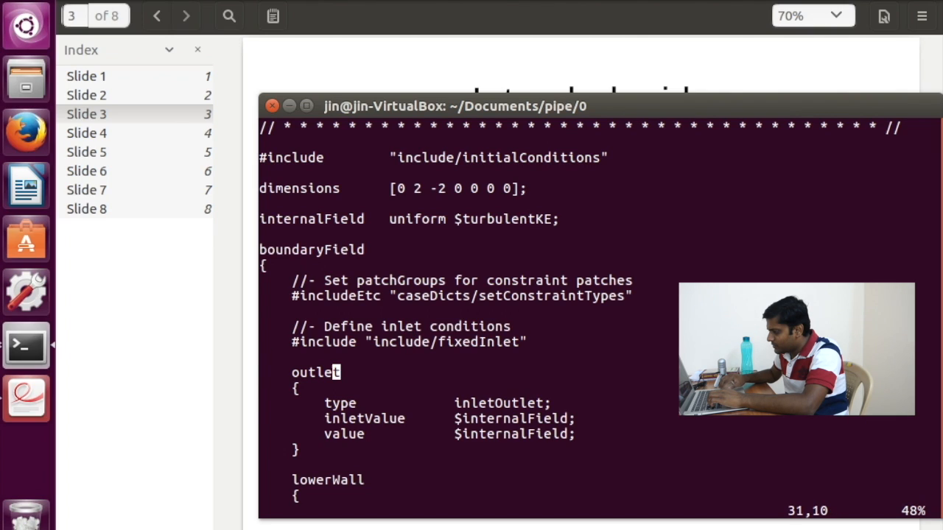
pyautogui.press('Down')
pyautogui.press('Down')
pyautogui.press('Down')
pyautogui.press('Down')
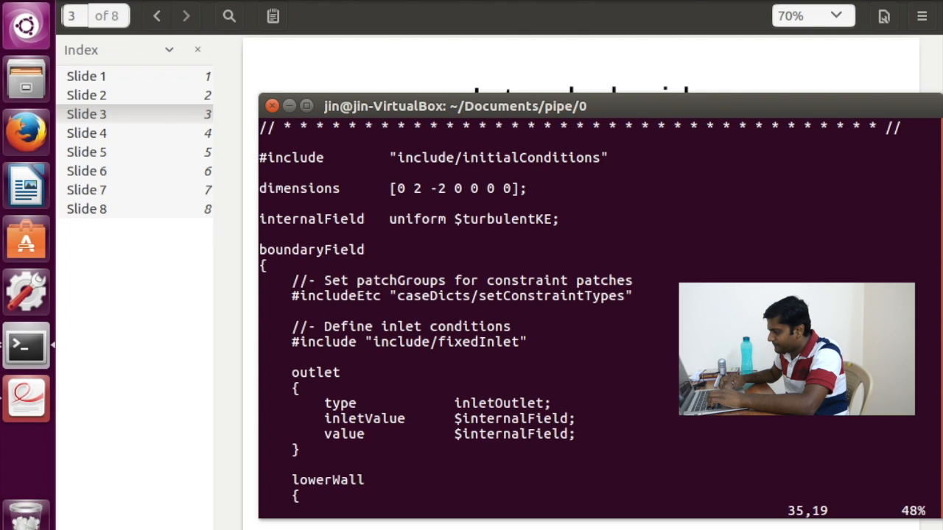
# Step: Rename the lowerWall patch to pipe in the boundaryField of the k file
pyautogui.press('Left')
pyautogui.press('Left')
pyautogui.press('Left')
pyautogui.press('Left')
pyautogui.press('Left')
pyautogui.press('Left')
pyautogui.press('Left')
pyautogui.press('Left')
pyautogui.press('Left')
pyautogui.press('Left')
pyautogui.press('Down')
pyautogui.press('Down')
pyautogui.press('Down')
pyautogui.press('Down')
pyautogui.press('Down')
pyautogui.press('Down')
pyautogui.press('Down')
pyautogui.press('Down')
pyautogui.press('Down')
pyautogui.press('Down')
pyautogui.press('Up')
pyautogui.press('Up')
pyautogui.press('Up')
pyautogui.press('Up')
pyautogui.press('Up')
pyautogui.press('Up')
pyautogui.press('Up')
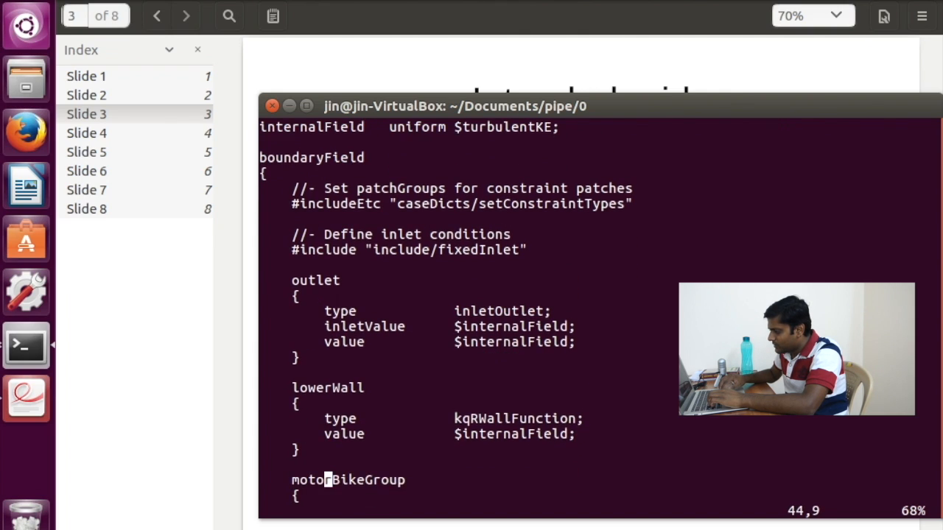
pyautogui.press('Up')
pyautogui.press('Up')
pyautogui.press('Down')
pyautogui.press('Down')
pyautogui.press('Left')
pyautogui.press('Left')
pyautogui.press('Left')
pyautogui.press('Left')
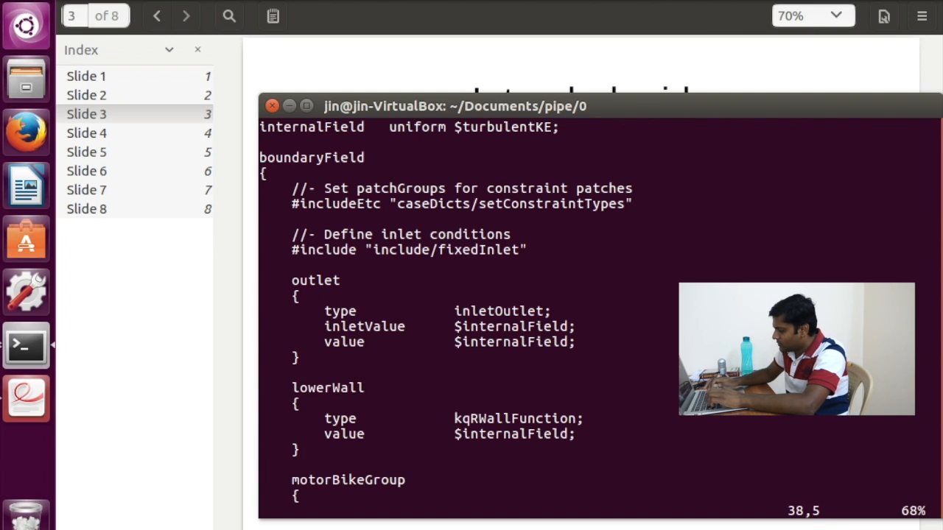
pyautogui.write('ipipe``')
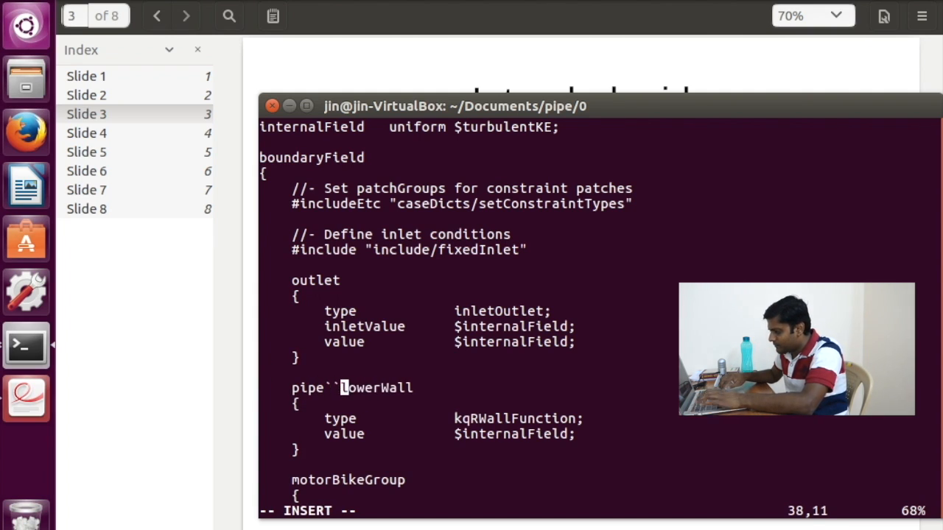
pyautogui.press('Escape')
pyautogui.press('Left')
pyautogui.hotkey('shift', 'd')
# Step: Rename the motorBikeGroup patch to outlet in the k file, then save and exit the editor
pyautogui.press('Down')
pyautogui.press('Down')
pyautogui.press('Down')
pyautogui.press('Down')
pyautogui.press('Down')
pyautogui.press('Down')
pyautogui.press('Down')
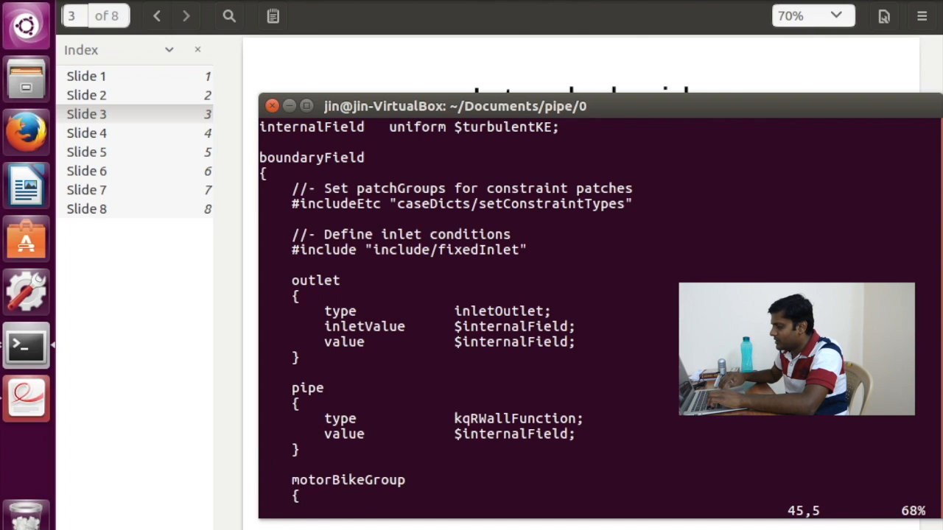
pyautogui.press('Down')
pyautogui.press('Down')
pyautogui.press('Down')
pyautogui.press('Down')
pyautogui.press('Down')
pyautogui.press('Down')
pyautogui.press('Down')
pyautogui.press('Up')
pyautogui.press('Up')
pyautogui.press('Up')
pyautogui.press('Up')
pyautogui.press('Up')
pyautogui.press('Up')
pyautogui.press('Up')
pyautogui.press('Up')
pyautogui.press('Left')
pyautogui.press('Left')
pyautogui.press('Left')
pyautogui.write('dwi outlet')
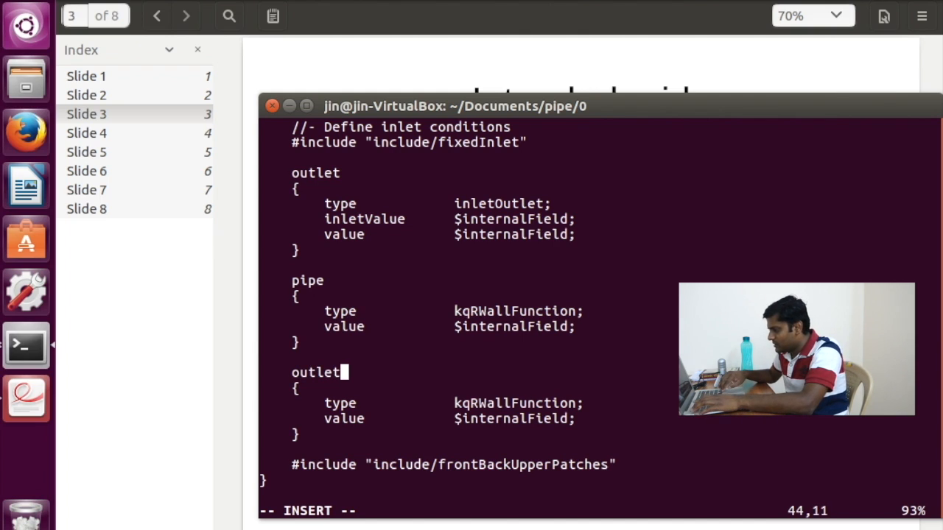
pyautogui.press('Escape')
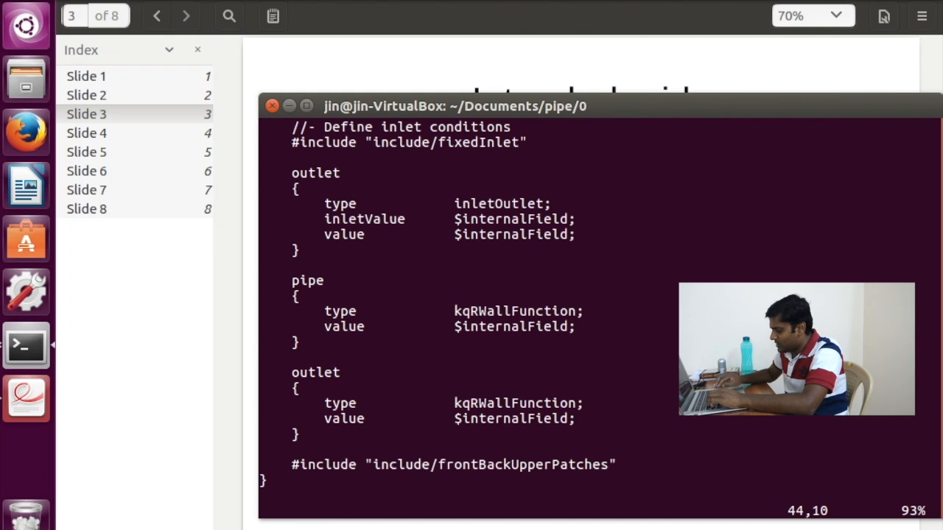
pyautogui.write(':x')
pyautogui.press('Return')
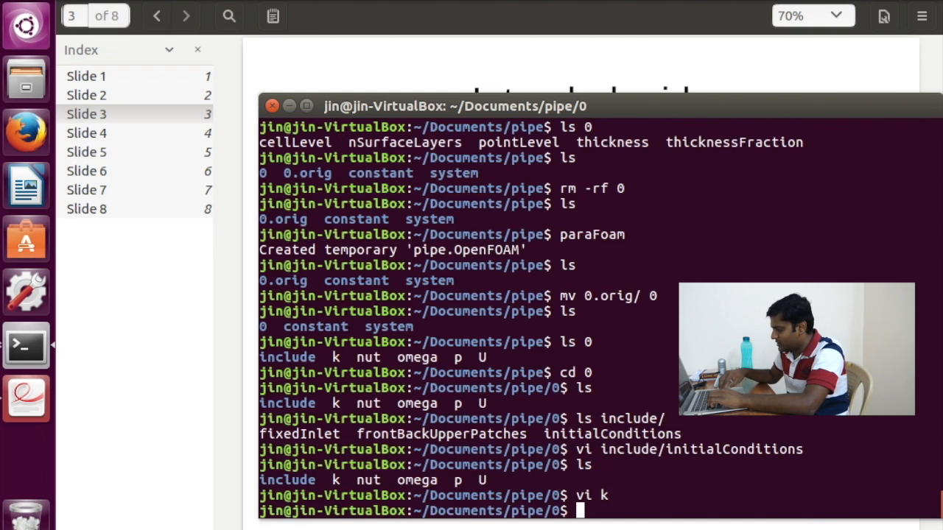
# Step: Open the p file in vi and examine its dimensions, internalField and the inlet and outlet patches under boundaryField
pyautogui.press('Up')
pyautogui.press('BackSpace')
pyautogui.write('p')
pyautogui.press('Return')
pyautogui.press('Down')
pyautogui.press('Down')
pyautogui.press('Down')
pyautogui.press('Down')
pyautogui.press('Down')
pyautogui.press('Down')
pyautogui.press('Down')
pyautogui.press('Down')
pyautogui.press('Down')
pyautogui.press('Down')
pyautogui.press('Down')
pyautogui.press('Down')
pyautogui.press('Down')
pyautogui.press('Down')
pyautogui.press('Down')
pyautogui.press('Down')
pyautogui.press('Down')
pyautogui.press('Down')
pyautogui.press('Down')
pyautogui.press('Down')
pyautogui.press('Down')
pyautogui.press('Down')
pyautogui.press('Down')
pyautogui.press('Down')
pyautogui.press('Up')
pyautogui.press('Up')
pyautogui.press('Up')
pyautogui.press('Up')
pyautogui.press('Up')
pyautogui.press('Up')
pyautogui.press('Up')
pyautogui.press('Up')
pyautogui.press('Up')
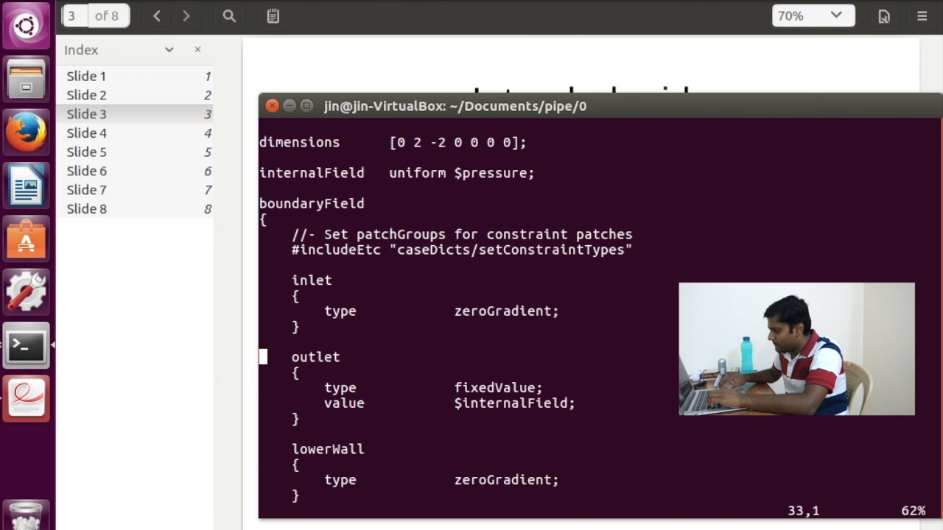
# Step: Rename the lowerWall patch to pipe in the boundaryField of the p file
pyautogui.press('Right')
pyautogui.press('Right')
pyautogui.press('Right')
pyautogui.press('Down')
pyautogui.press('Down')
pyautogui.press('Down')
pyautogui.press('Down')
pyautogui.press('Down')
pyautogui.press('Down')
pyautogui.press('Right')
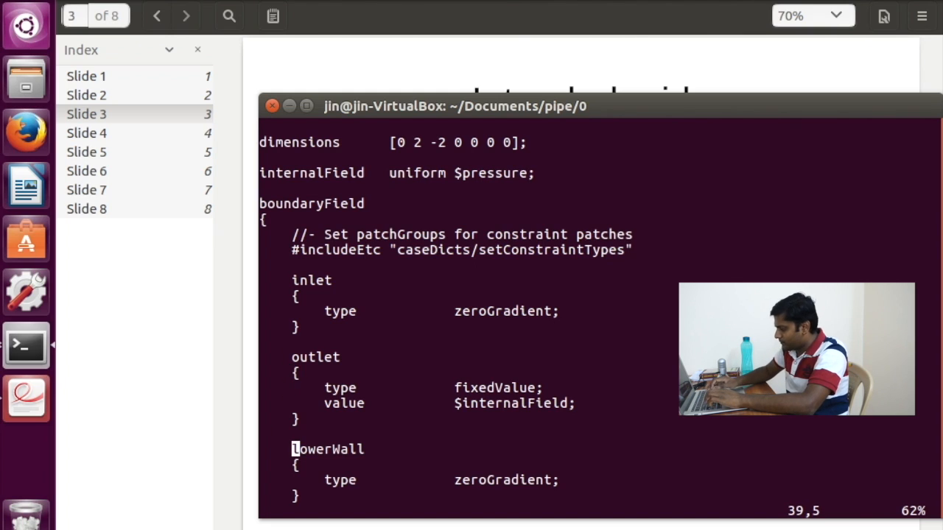
pyautogui.press('d')
pyautogui.press('w')
pyautogui.write('apipe')
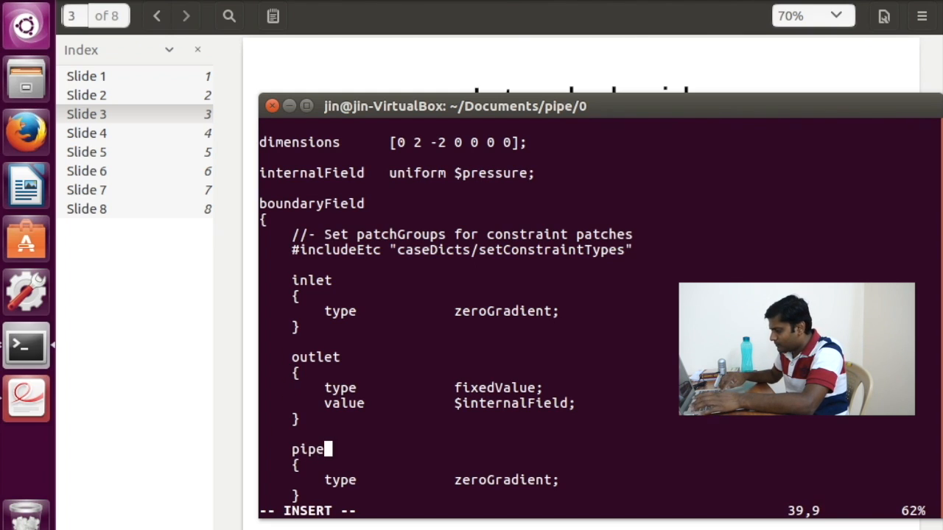
pyautogui.press('Escape')
# Step: Review the remaining patches at the end of the p file, then save and exit the editor
pyautogui.press('Down')
pyautogui.press('Down')
pyautogui.press('Down')
pyautogui.press('Down')
pyautogui.press('Down')
pyautogui.press('Down')
pyautogui.press('Down')
pyautogui.press('Down')
pyautogui.press('Down')
pyautogui.press('Down')
pyautogui.press('Down')
pyautogui.press('Down')
pyautogui.press('Down')
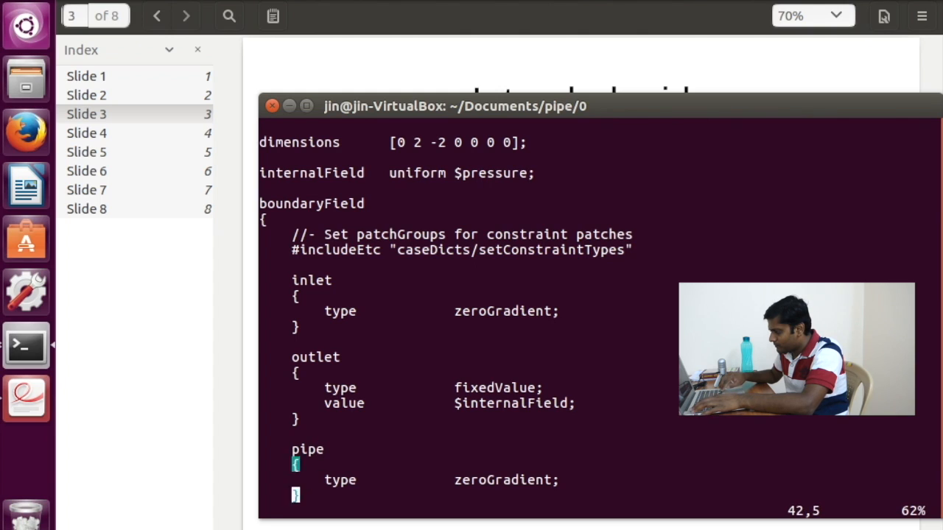
pyautogui.press('Up')
pyautogui.press('Up')
pyautogui.press('Up')
pyautogui.press('Up')
pyautogui.press('Up')
pyautogui.press('Up')
pyautogui.press('Up')
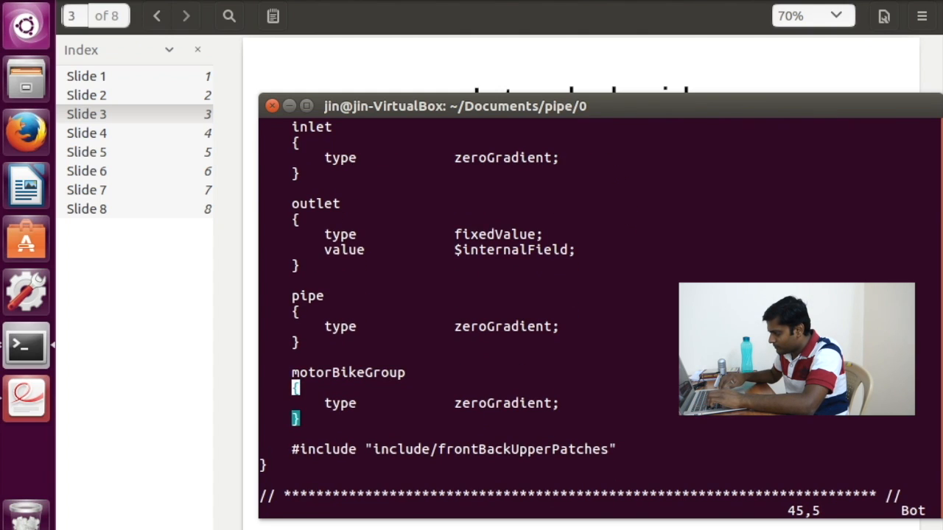
pyautogui.write(':x')
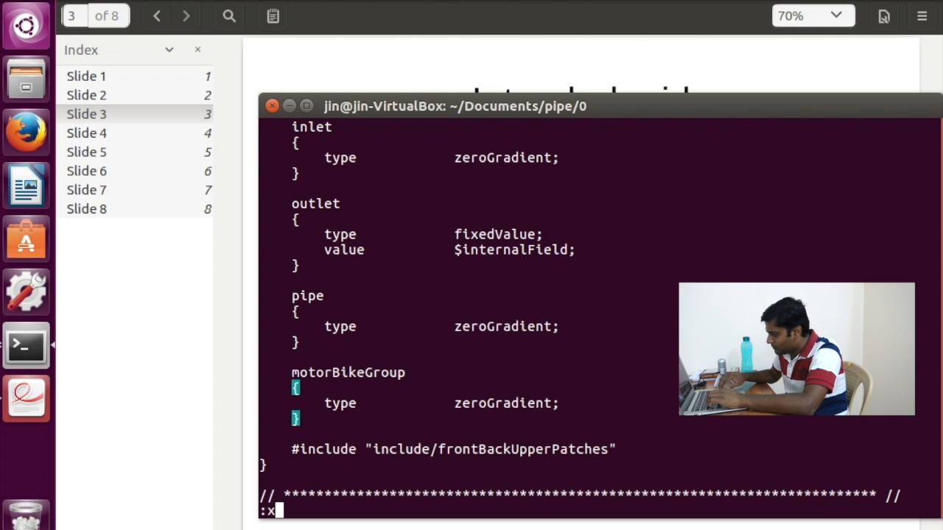
pyautogui.press('Return')
# Step: Open the U file in vi and examine its dimensions, internalField and the patch entries under boundaryField
pyautogui.press('Up')
pyautogui.press('BackSpace')
pyautogui.write('U')
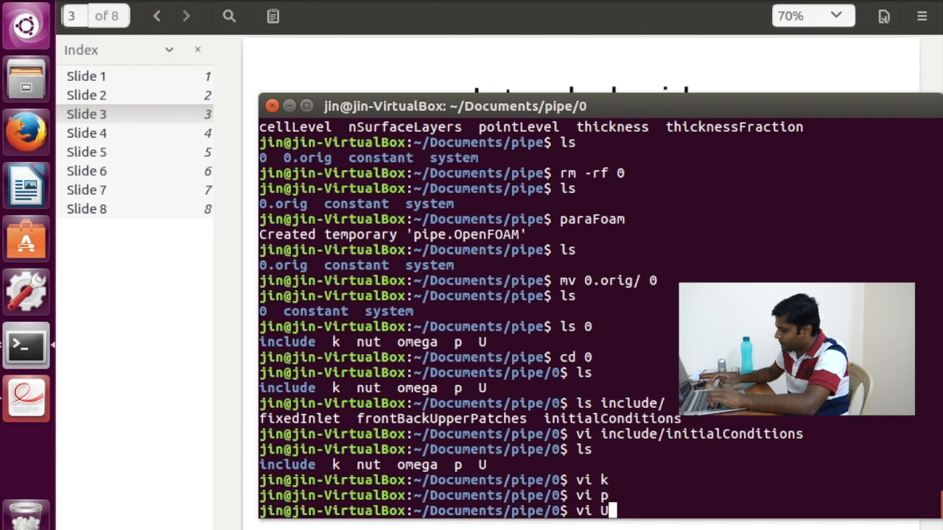
pyautogui.press('Return')
pyautogui.press('Down')
pyautogui.press('Down')
pyautogui.press('Down')
pyautogui.press('Down')
pyautogui.press('Down')
pyautogui.press('Down')
pyautogui.press('Down')
pyautogui.press('Down')
pyautogui.press('Down')
pyautogui.press('Down')
pyautogui.press('Down')
pyautogui.press('Down')
pyautogui.press('Down')
pyautogui.press('Down')
pyautogui.press('Down')
pyautogui.press('Down')
pyautogui.press('Down')
pyautogui.press('Down')
pyautogui.press('Down')
pyautogui.press('Down')
pyautogui.press('Down')
pyautogui.press('Down')
pyautogui.press('Down')
pyautogui.press('Down')
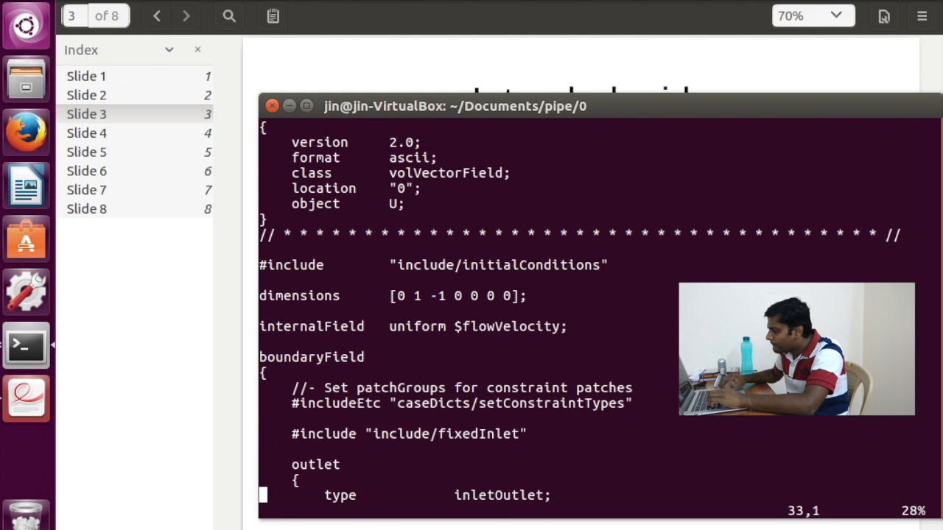
pyautogui.press('Down')
pyautogui.press('Down')
pyautogui.press('Down')
pyautogui.press('Down')
pyautogui.press('Down')
pyautogui.press('Down')
pyautogui.press('Down')
pyautogui.press('Down')
pyautogui.press('Down')
pyautogui.press('Down')
pyautogui.press('Down')
pyautogui.press('Down')
pyautogui.press('Down')
pyautogui.press('Down')
# Step: Examine the include entries and the outlet, lowerWall and motorBikeGroup patches in the boundaryField of the U file
pyautogui.press('Up')
pyautogui.press('Up')
pyautogui.press('Up')
pyautogui.press('Up')
pyautogui.press('Up')
pyautogui.press('Up')
pyautogui.press('Up')
pyautogui.press('Up')
pyautogui.press('Up')
pyautogui.press('Up')
pyautogui.press('Up')
pyautogui.press('Up')
pyautogui.press('Up')
pyautogui.press('Right')
pyautogui.press('Right')
pyautogui.press('Right')
pyautogui.press('Right')
pyautogui.press('Right')
pyautogui.press('Right')
pyautogui.press('Right')
pyautogui.press('Right')
pyautogui.press('Right')
pyautogui.press('Right')
pyautogui.press('Right')
pyautogui.press('Right')
pyautogui.press('Right')
pyautogui.press('Down')
pyautogui.press('Down')
pyautogui.press('Down')
pyautogui.press('Down')
pyautogui.press('Up')
pyautogui.press('Up')
pyautogui.press('Up')
pyautogui.press('Up')
pyautogui.press('Up')
pyautogui.press('Up')
pyautogui.press('Up')
pyautogui.press('Up')
pyautogui.press('Down')
pyautogui.press('Left')
pyautogui.press('Left')
pyautogui.press('Left')
pyautogui.press('Left')
pyautogui.press('x')
pyautogui.press('x')
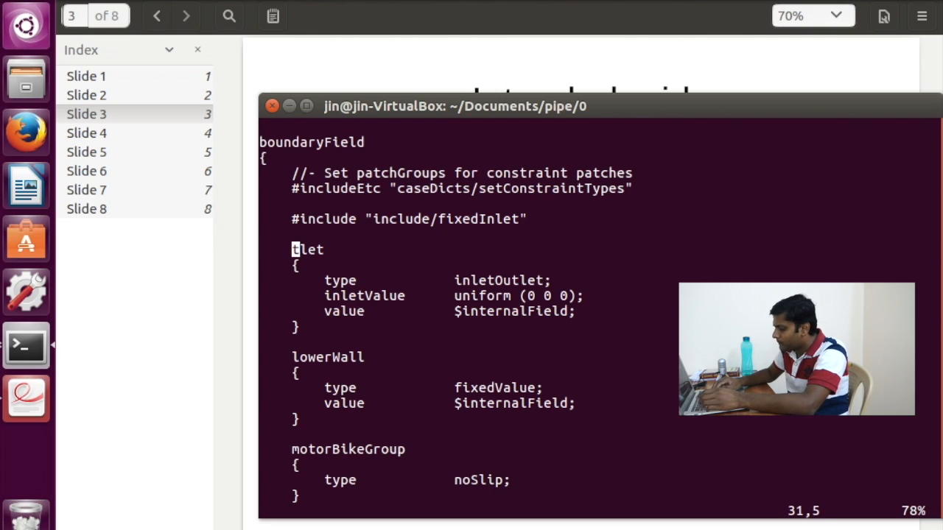
pyautogui.write('out')
pyautogui.press('Escape')
pyautogui.press('x')
pyautogui.press('Up')
pyautogui.press('Down')
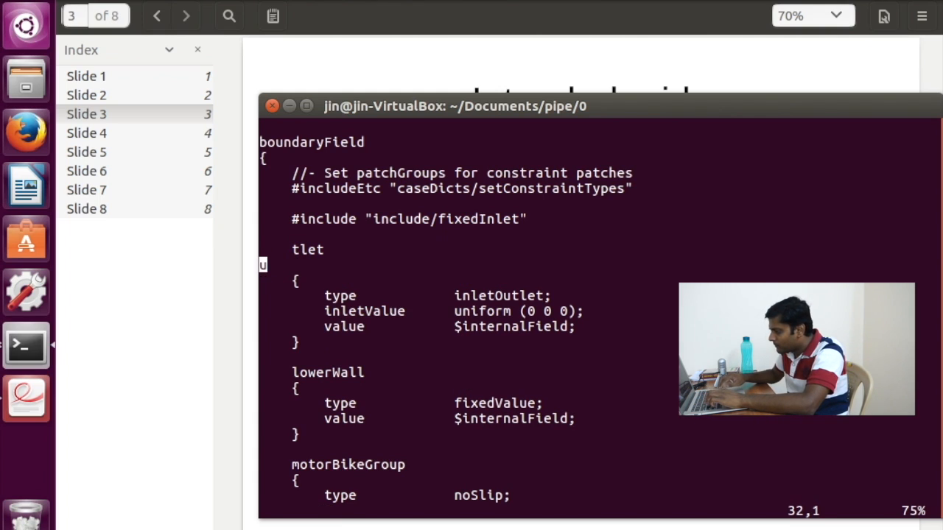
pyautogui.press('d')
pyautogui.press('d')
pyautogui.press('Up')
pyautogui.write('iou')
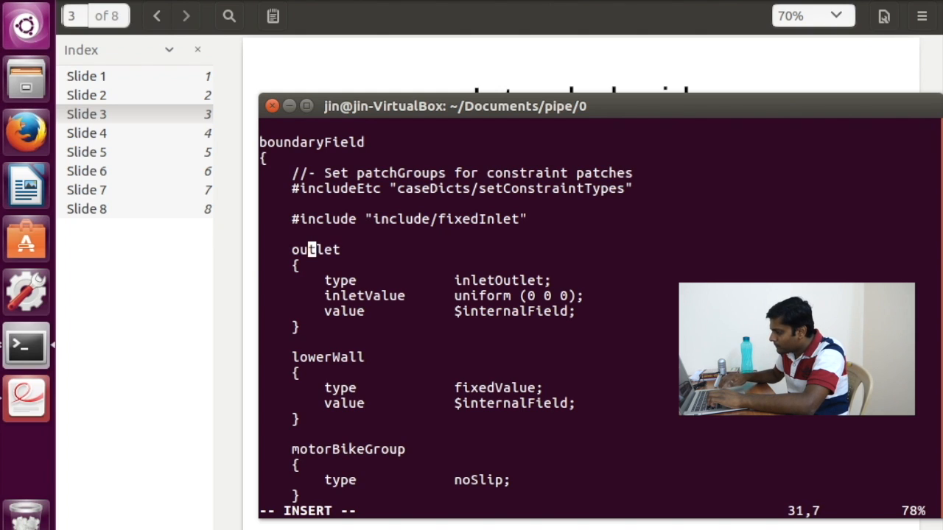
# Step: Rename the lowerWall patch to inlet in the boundaryField of the U file
pyautogui.press('Down')
pyautogui.press('Down')
pyautogui.press('Down')
pyautogui.press('Down')
pyautogui.press('Down')
pyautogui.press('Down')
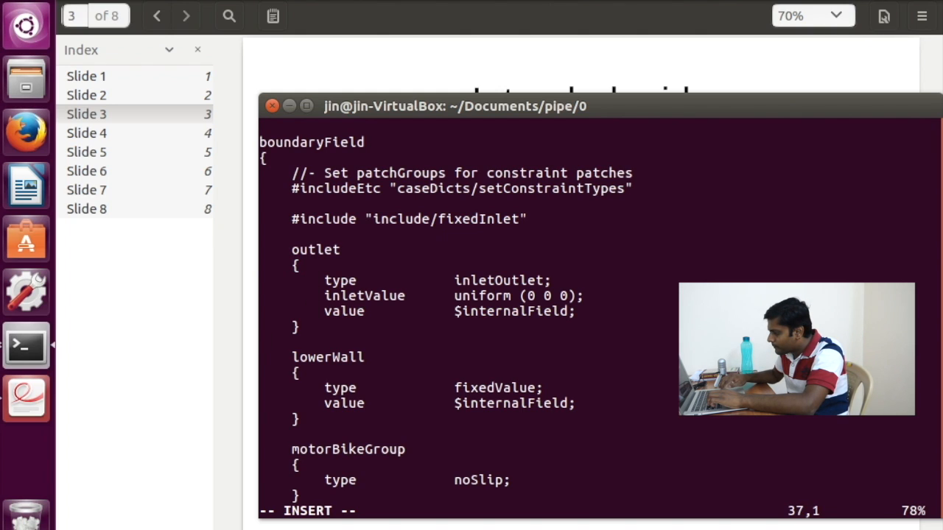
pyautogui.press('Down')
pyautogui.press('Right')
pyautogui.press('Left')
pyautogui.press('Left')
pyautogui.press('Left')
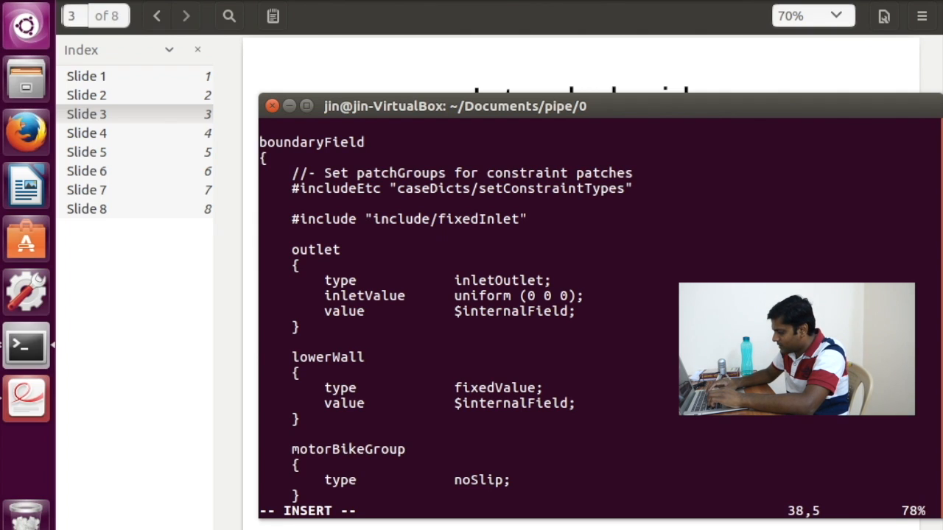
pyautogui.write('inlet')
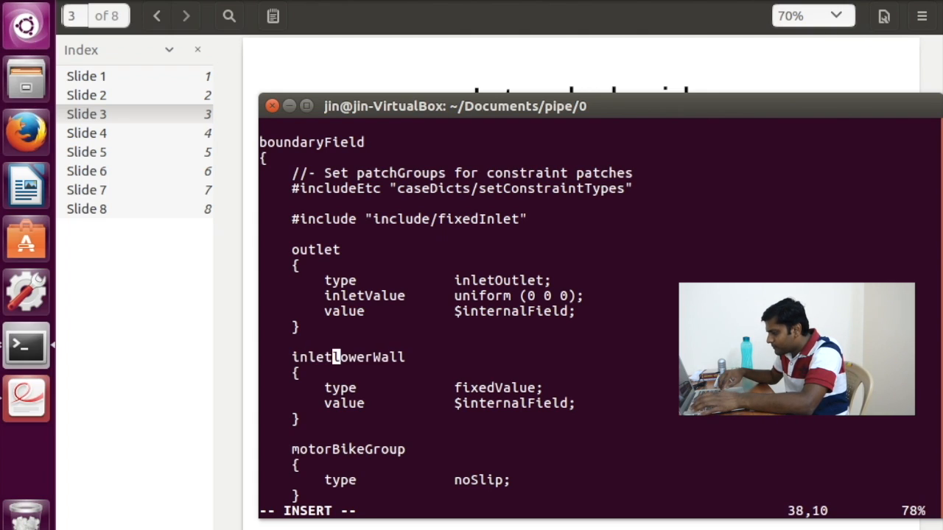
pyautogui.press('Escape')
pyautogui.press('D')
# Step: Set the inlet patch's value to uniform (0 0 25); in place of the $internalField reference
pyautogui.press('Down')
pyautogui.press('Down')
pyautogui.press('Down')
pyautogui.press('Right')
pyautogui.press('Right')
pyautogui.press('Right')
pyautogui.press('Right')
pyautogui.press('Right')
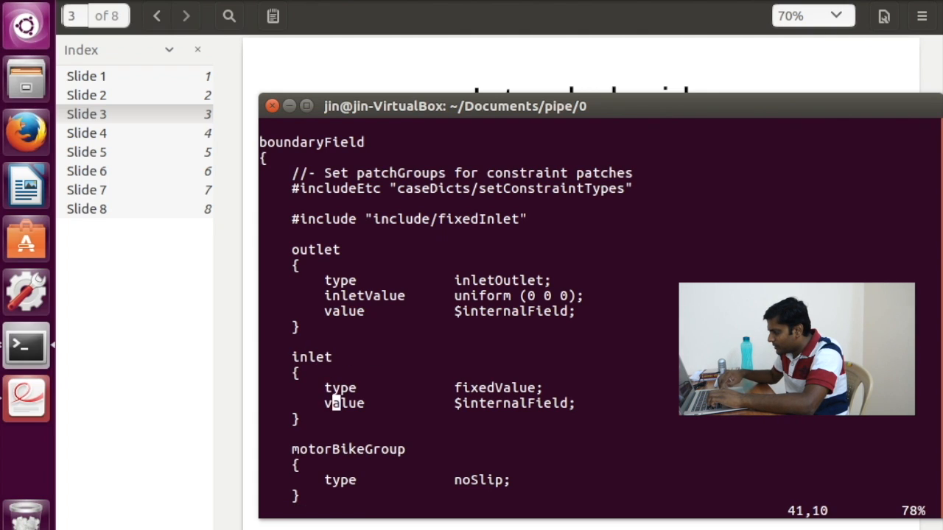
pyautogui.press('Left')
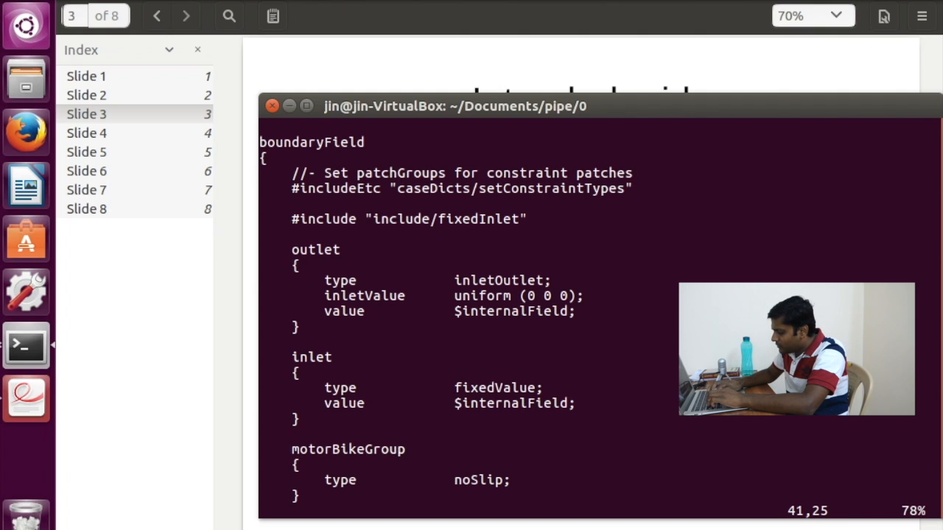
pyautogui.write('iu')
pyautogui.write('niform')
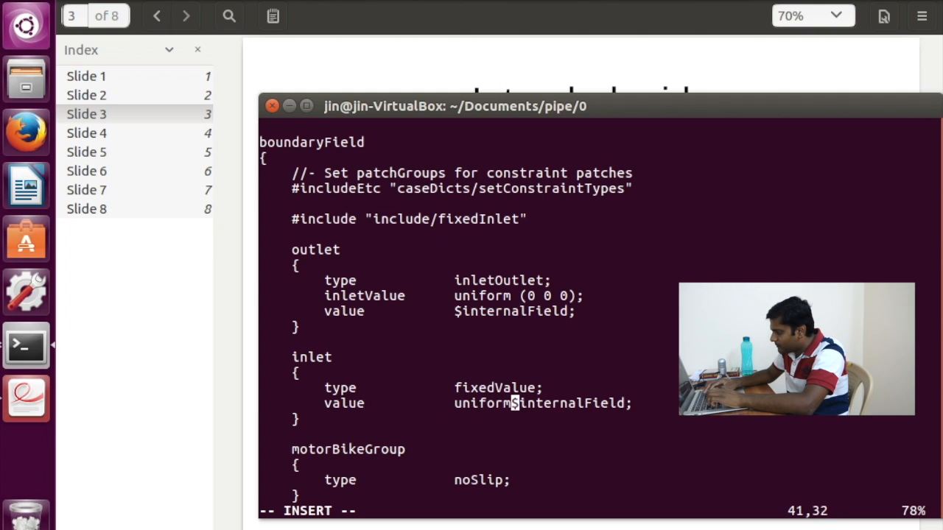
pyautogui.write(' (0 0')
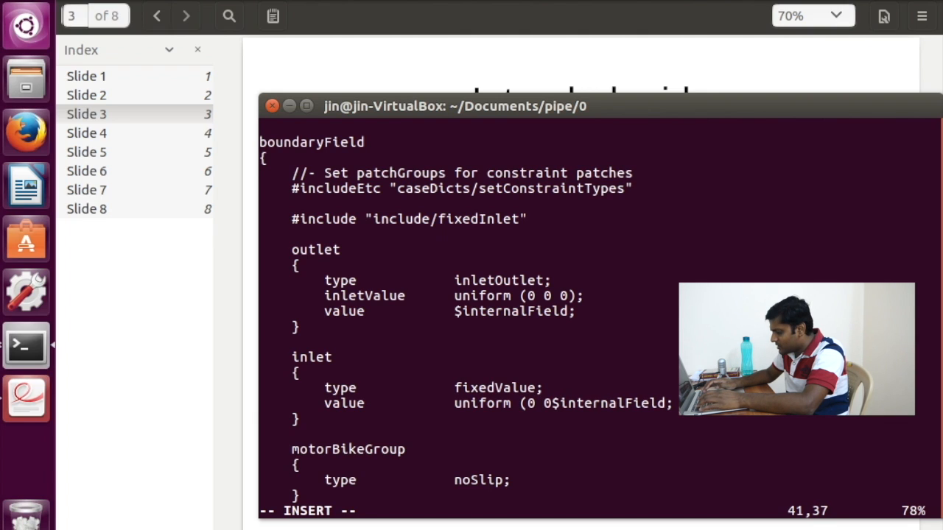
pyautogui.write(' 25);')
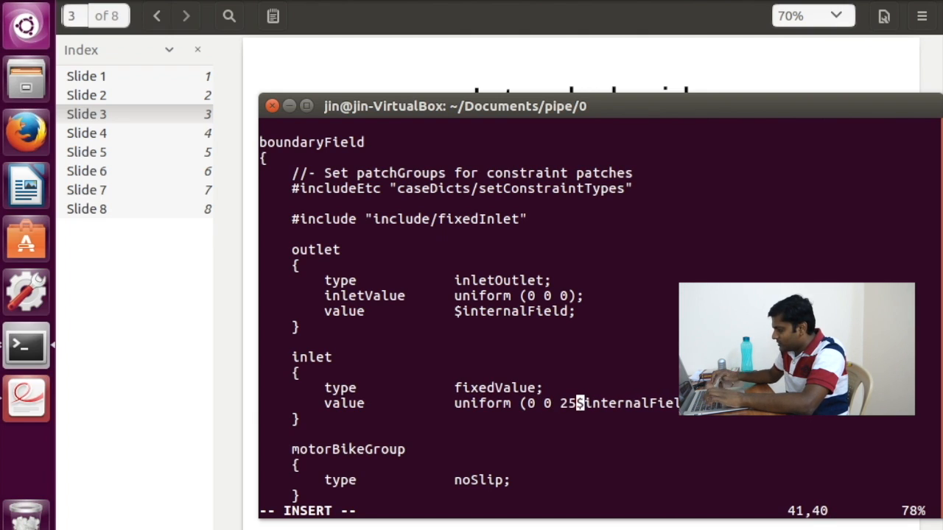
pyautogui.press('Escape')
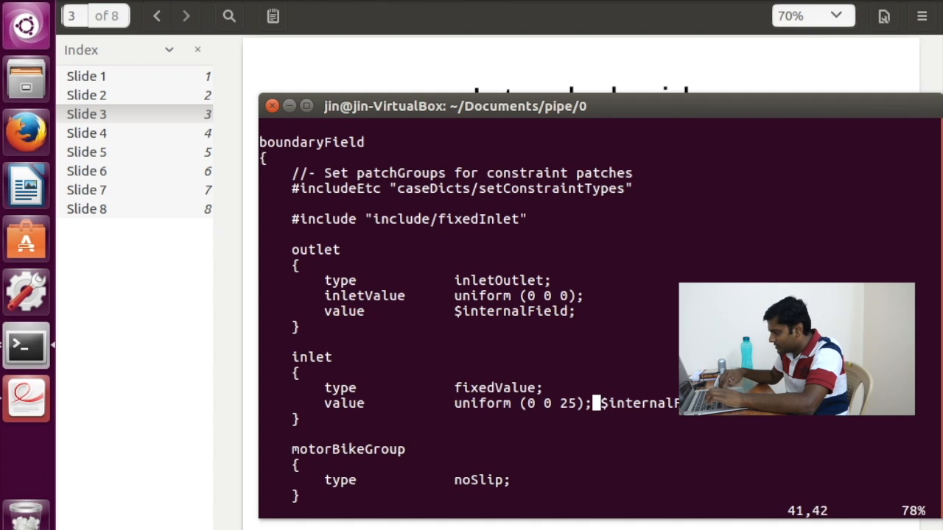
pyautogui.press('D')
# Step: Rename the motorBikeGroup patch to pipe in the U file, then save the file and exit the editor
pyautogui.press('j')
pyautogui.press('j')
pyautogui.press('j')
pyautogui.press('j')
pyautogui.press('j')
pyautogui.press('j')
pyautogui.press('j')
pyautogui.press('j')
pyautogui.press('j')
pyautogui.press('j')
pyautogui.press('j')
pyautogui.press('j')
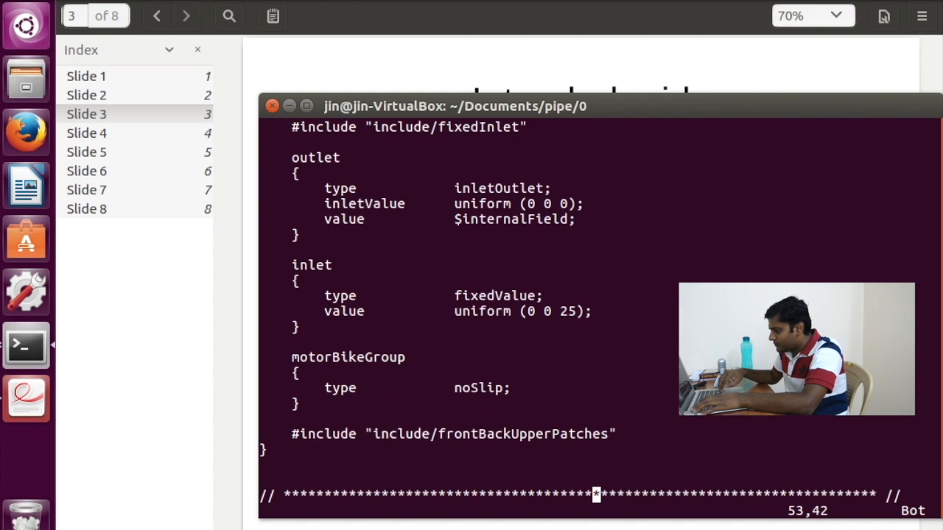
pyautogui.press('k')
pyautogui.press('k')
pyautogui.press('k')
pyautogui.press('k')
pyautogui.press('k')
pyautogui.press('k')
pyautogui.press('k')
pyautogui.press('k')
pyautogui.press('k')
pyautogui.press('h')
pyautogui.press('h')
pyautogui.press('h')
pyautogui.press('h')
pyautogui.press('h')
pyautogui.press('h')
pyautogui.press('h')
pyautogui.press('h')
pyautogui.press('h')
pyautogui.press('h')
pyautogui.press('h')
pyautogui.press('h')
pyautogui.press('h')
pyautogui.write('D')
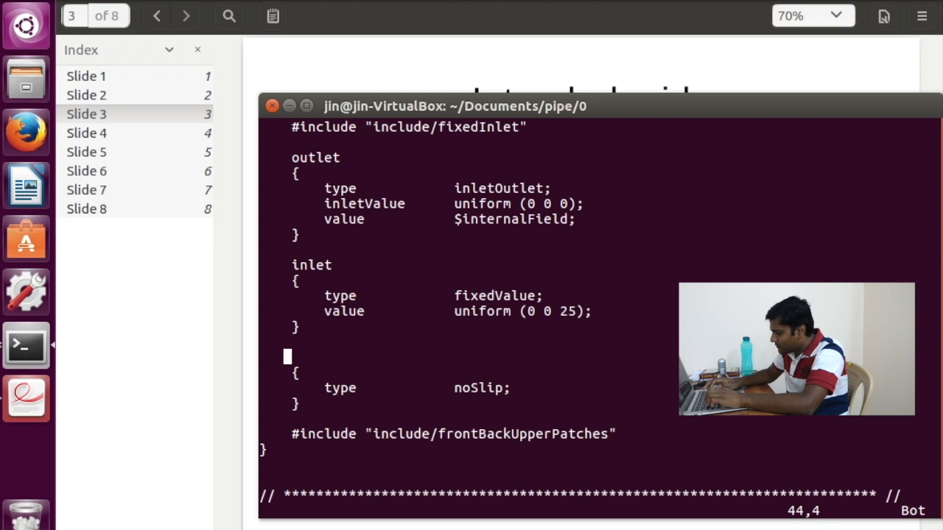
pyautogui.write('apipe')
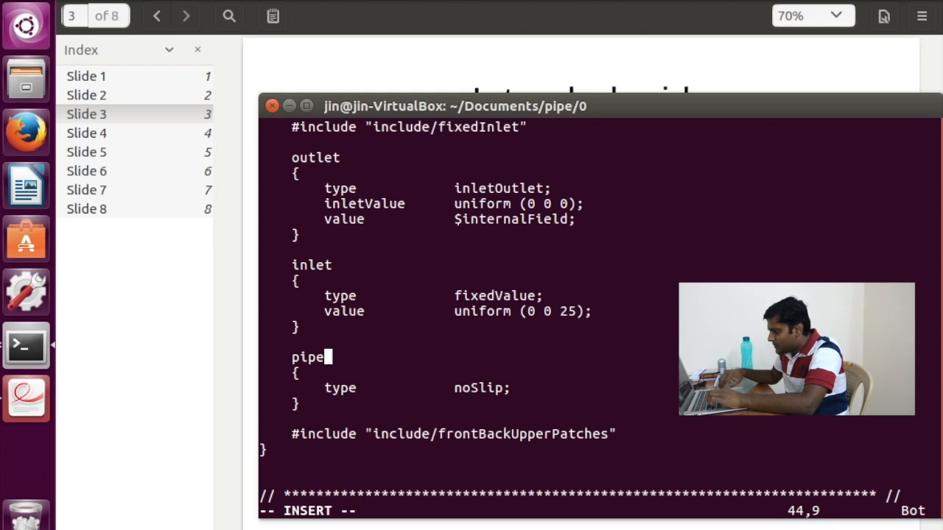
pyautogui.press('Escape')
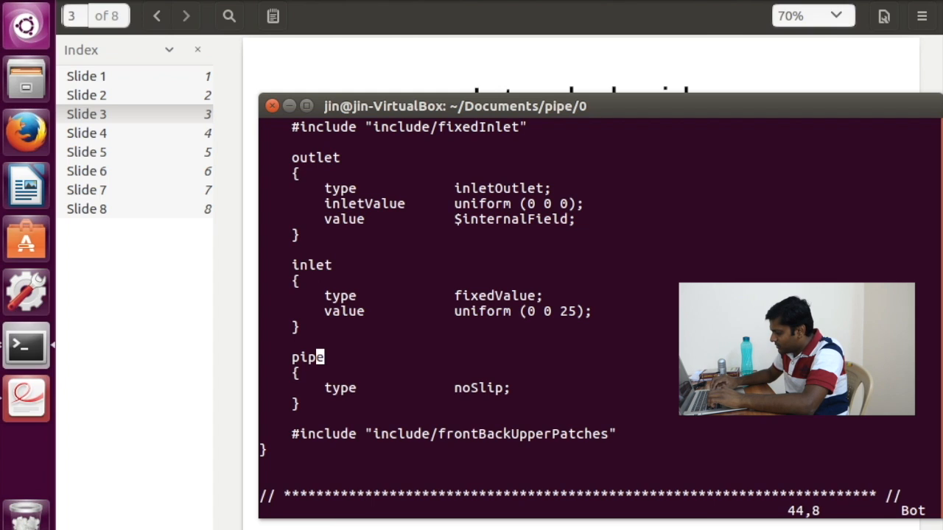
pyautogui.write(':x')
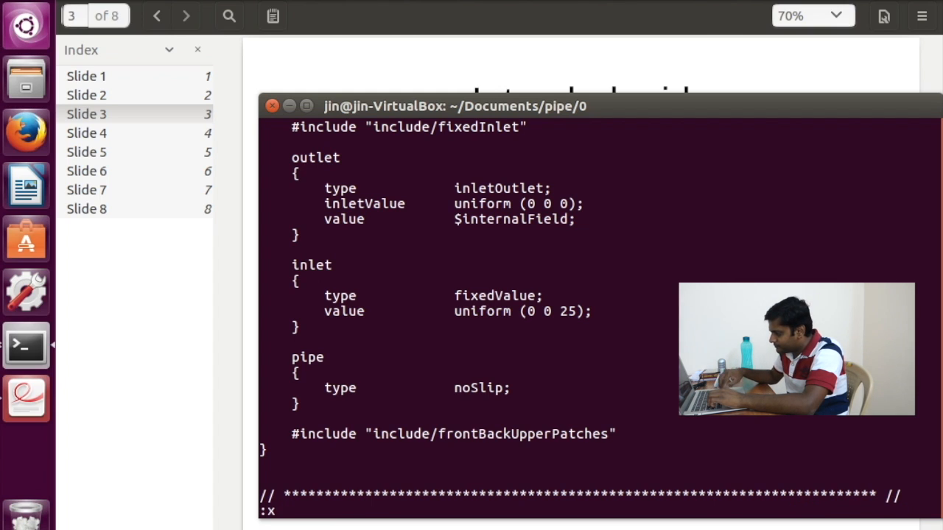
pyautogui.press('Return')
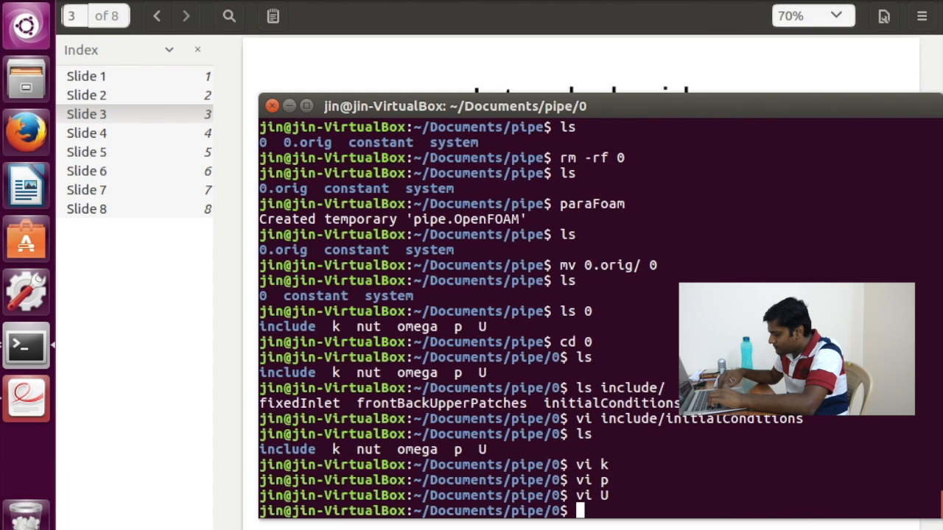
# Step: Open the nut file from the 0 directory in the vi editor
pyautogui.write('vi U')
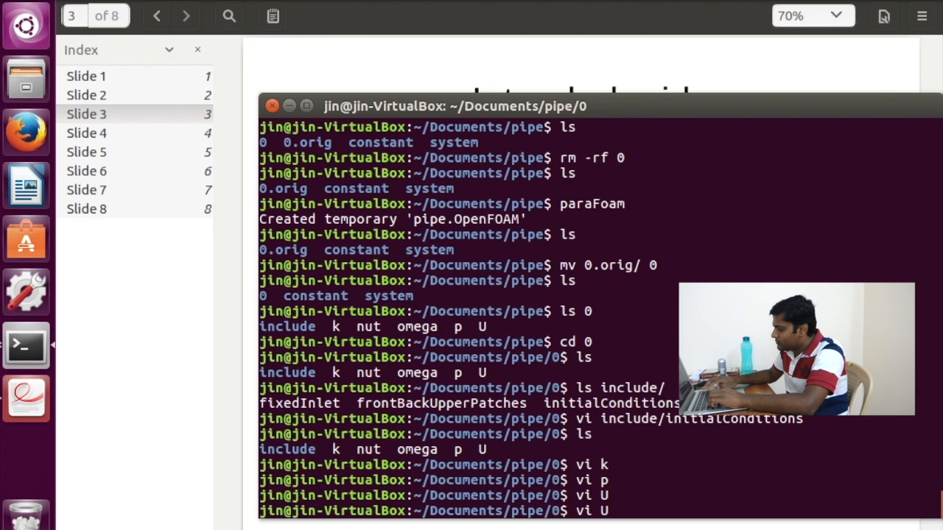
pyautogui.press('BackSpace')
pyautogui.write('nut')
pyautogui.press('Return')
# Step: Examine the patch entries and their types in the boundaryField of the nut file
pyautogui.press('Down')
pyautogui.press('Down')
pyautogui.press('Down')
pyautogui.press('Down')
pyautogui.press('Down')
pyautogui.press('Down')
pyautogui.press('Down')
pyautogui.press('Down')
pyautogui.press('Down')
pyautogui.press('Down')
pyautogui.press('Down')
pyautogui.press('Down')
pyautogui.press('Down')
pyautogui.press('Down')
pyautogui.press('Down')
pyautogui.press('Down')
pyautogui.press('Down')
pyautogui.press('Down')
pyautogui.press('Down')
pyautogui.press('Down')
pyautogui.press('Up')
pyautogui.press('Up')
pyautogui.press('Up')
pyautogui.press('Up')
pyautogui.press('Up')
pyautogui.press('Up')
pyautogui.press('Up')
pyautogui.press('Up')
pyautogui.press('Up')
pyautogui.press('Up')
pyautogui.press('Up')
pyautogui.press('Up')
pyautogui.press('Up')
pyautogui.press('Up')
pyautogui.press('Up')
pyautogui.press('Right')
pyautogui.press('Right')
pyautogui.press('Right')
pyautogui.press('Right')
pyautogui.press('Down')
pyautogui.press('Down')
pyautogui.press('Down')
pyautogui.press('Down')
pyautogui.press('Down')
pyautogui.press('Down')
pyautogui.press('Down')
pyautogui.press('Down')
pyautogui.press('Down')
pyautogui.press('Down')
pyautogui.press('Down')
pyautogui.press('Down')
pyautogui.press('Down')
pyautogui.press('Down')
pyautogui.press('Down')
pyautogui.press('Down')
pyautogui.press('Down')
pyautogui.press('Down')
pyautogui.press('Down')
pyautogui.press('Down')
pyautogui.press('Down')
pyautogui.press('Down')
pyautogui.press('Down')
pyautogui.press('Down')
# Step: Delete the entire upperWall patch block from the boundaryField of the nut file
pyautogui.press('Up')
pyautogui.press('Up')
pyautogui.press('Up')
pyautogui.press('Up')
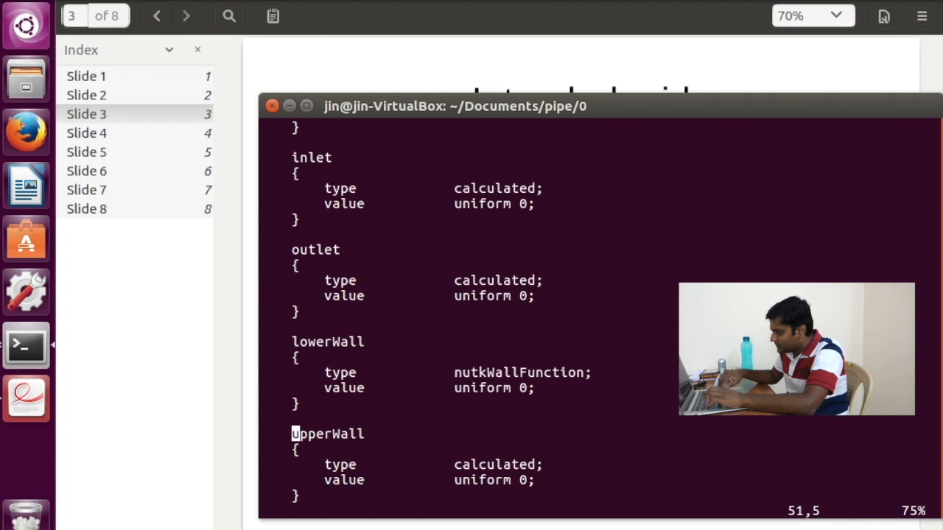
pyautogui.press('d')
pyautogui.press('d')
pyautogui.press('d')
pyautogui.press('d')
pyautogui.press('d')
pyautogui.press('d')
pyautogui.press('d')
pyautogui.press('d')
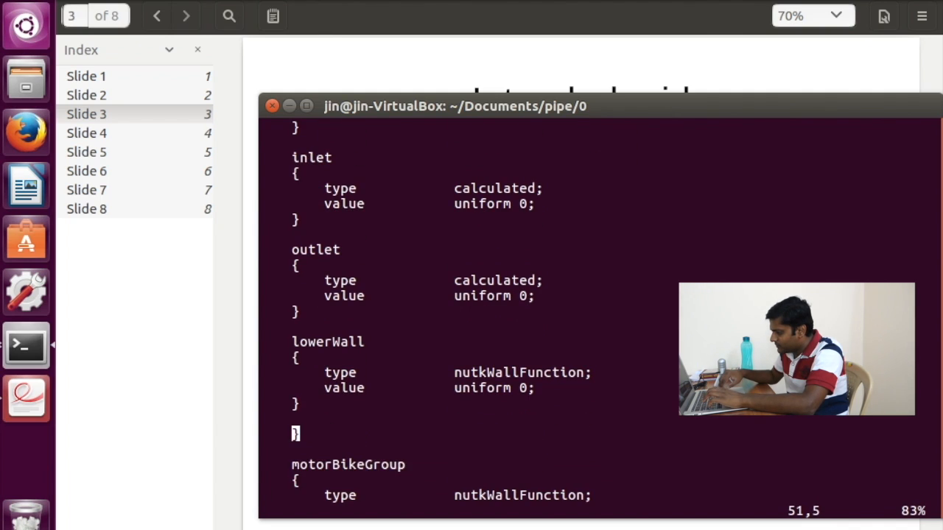
pyautogui.press('d')
pyautogui.press('d')
pyautogui.press('d')
pyautogui.press('d')
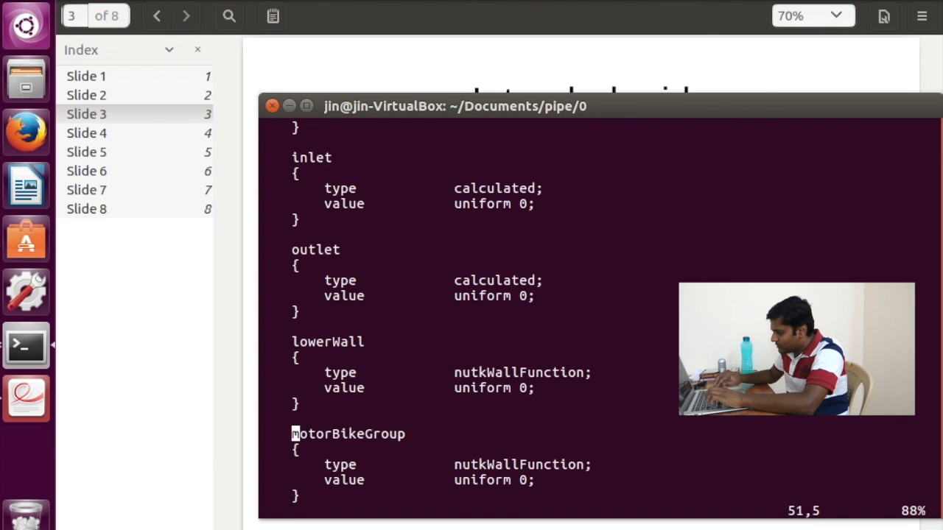
# Step: Rename the motorBikeGroup patch to pipe in the nut file's boundaryField
pyautogui.write('dwi pipe')
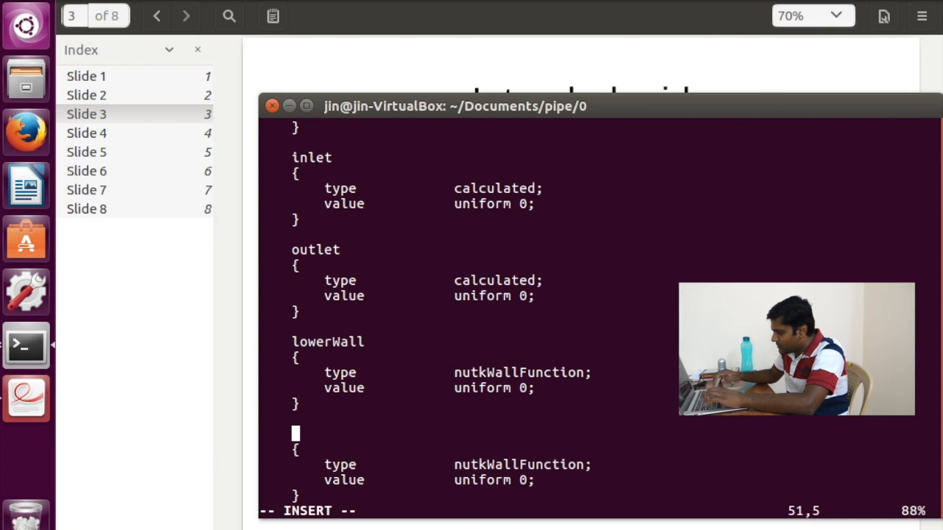
pyautogui.press('Escape')
# Step: Delete the entire lowerWall patch block between the outlet and pipe patches in the nut file
pyautogui.press('k')
pyautogui.press('k')
pyautogui.press('k')
pyautogui.press('k')
pyautogui.press('k')
pyautogui.press('k')
pyautogui.press('d')
pyautogui.press('d')
pyautogui.press('d')
pyautogui.press('d')
pyautogui.press('d')
pyautogui.press('d')
pyautogui.press('d')
pyautogui.press('d')
pyautogui.press('d')
pyautogui.press('d')
# Step: Delete the entire frontAndBack patch block above the inlet patch in the nut file
pyautogui.press('k')
pyautogui.press('k')
pyautogui.press('k')
pyautogui.press('k')
pyautogui.press('k')
pyautogui.press('k')
pyautogui.press('k')
pyautogui.press('k')
pyautogui.press('k')
pyautogui.press('k')
pyautogui.press('k')
pyautogui.press('k')
pyautogui.press('k')
pyautogui.press('k')
pyautogui.press('k')
pyautogui.press('k')
pyautogui.press('k')
pyautogui.press('k')
pyautogui.press('k')
pyautogui.press('k')
pyautogui.press('k')
pyautogui.press('k')
pyautogui.press('k')
pyautogui.press('k')
pyautogui.press('k')
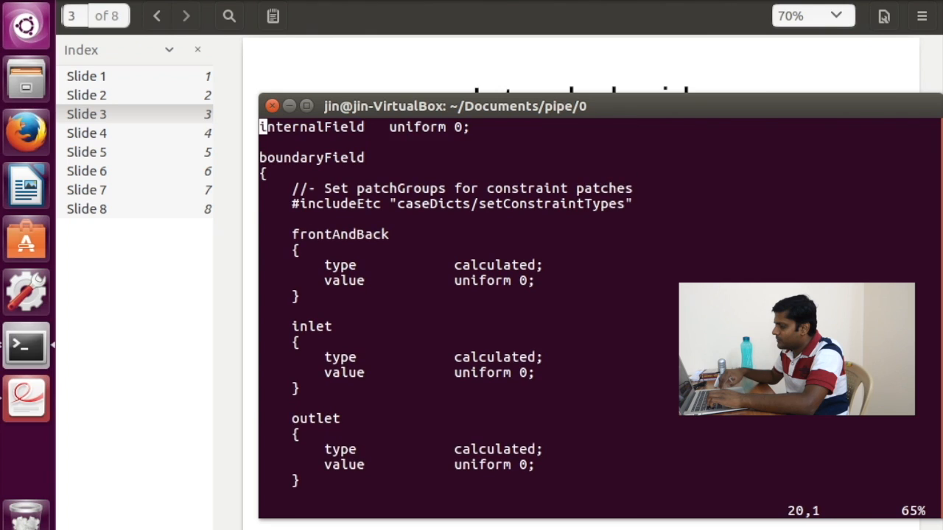
pyautogui.press('j')
pyautogui.press('j')
pyautogui.press('j')
pyautogui.press('j')
pyautogui.press('j')
pyautogui.press('j')
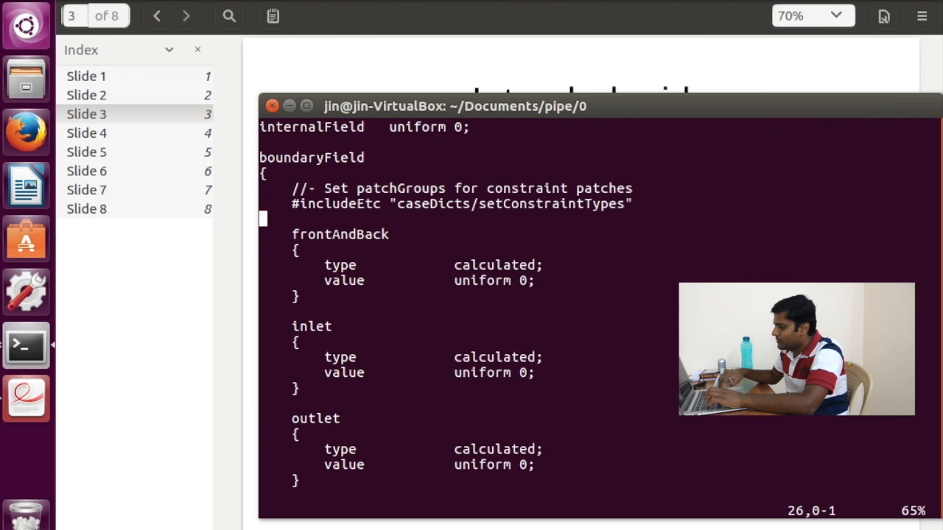
pyautogui.press('j')
pyautogui.press('d')
pyautogui.press('d')
pyautogui.press('d')
pyautogui.press('d')
pyautogui.press('d')
pyautogui.press('d')
pyautogui.press('d')
pyautogui.press('d')
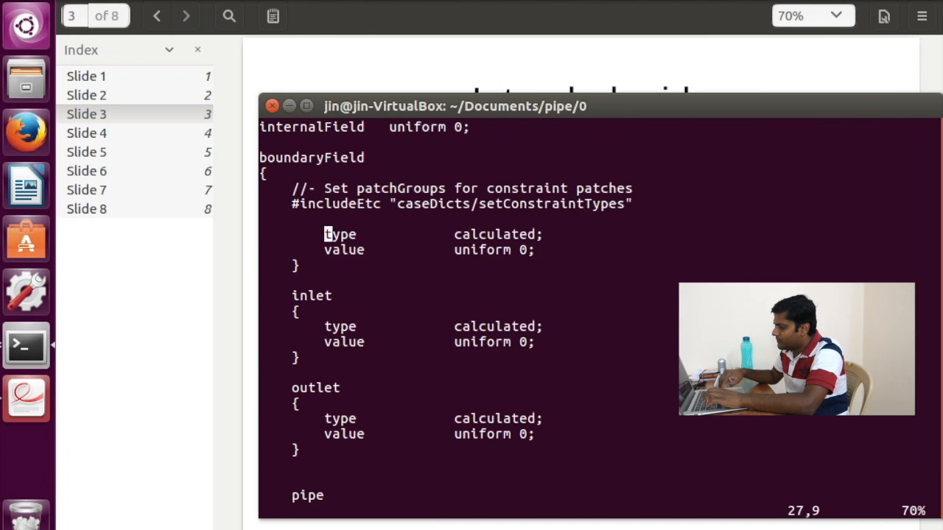
pyautogui.press('d')
pyautogui.press('d')
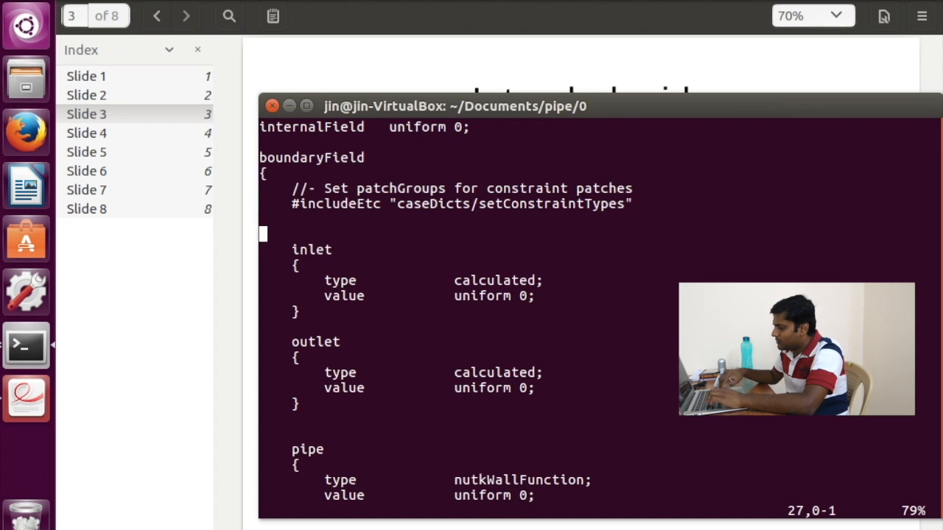
# Step: Review the inlet, outlet and pipe patches of the nut file, save it and quit the editor
pyautogui.press('j')
pyautogui.press('j')
pyautogui.press('j')
pyautogui.press('j')
pyautogui.press('j')
pyautogui.press('j')
pyautogui.press('j')
pyautogui.press('j')
pyautogui.press('j')
pyautogui.press('j')
pyautogui.press('j')
pyautogui.press('j')
pyautogui.press('j')
pyautogui.press('j')
pyautogui.press('j')
pyautogui.press('j')
pyautogui.press('j')
pyautogui.press('j')
pyautogui.press('j')
pyautogui.press('j')
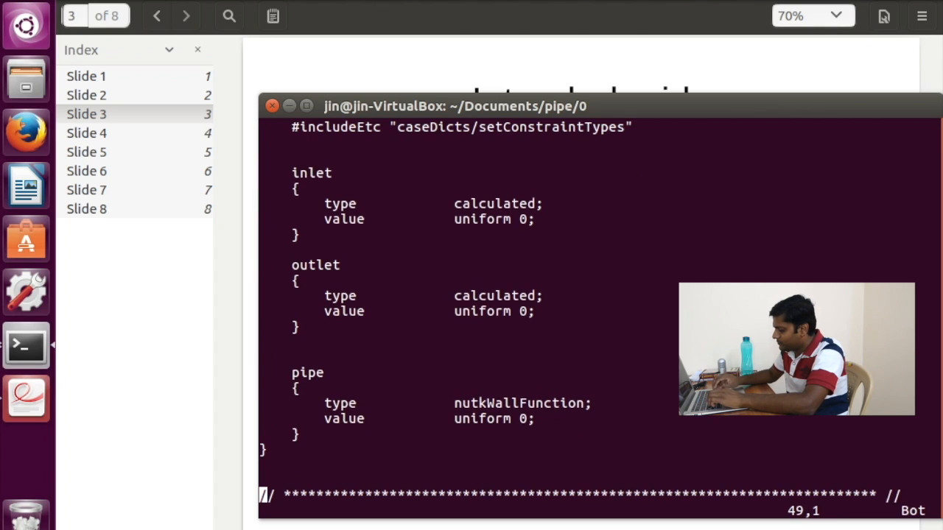
pyautogui.write(':wq')
pyautogui.press('Return')
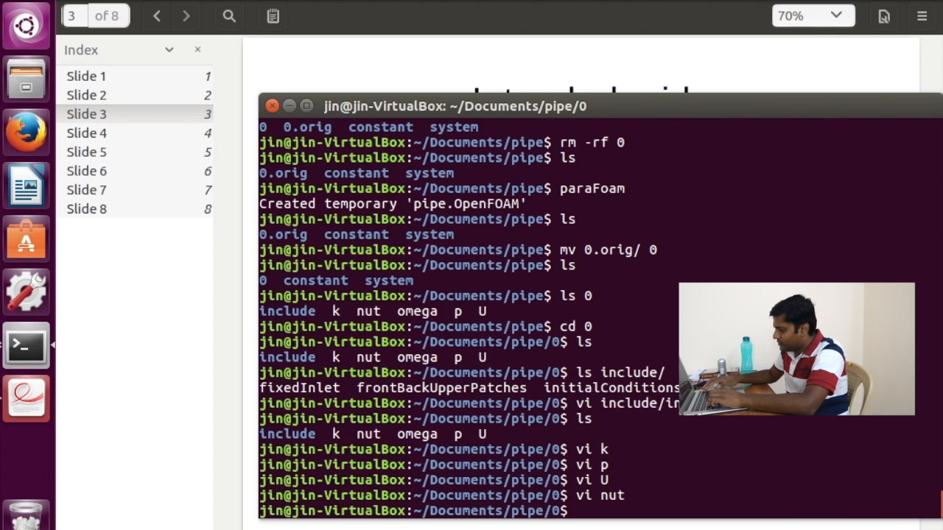
# Step: Open the omega file from the 0 directory in the vi editor
pyautogui.press('Up')
pyautogui.press('BackSpace')
pyautogui.press('BackSpace')
pyautogui.press('BackSpace')
pyautogui.write('ome')
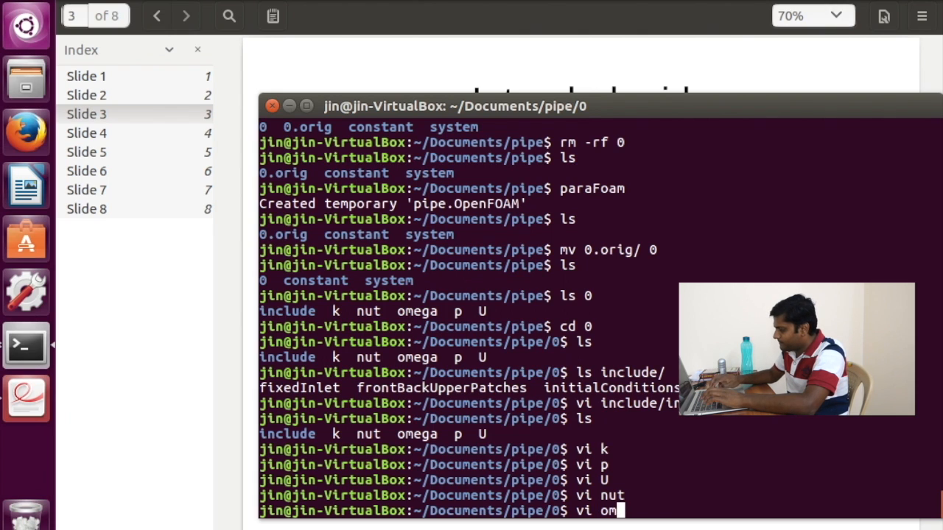
pyautogui.press('Tab')
pyautogui.press('Return')
# Step: Examine the boundaryField patches and include lines of the omega file down to its end
pyautogui.press('j')
pyautogui.press('j')
pyautogui.press('j')
pyautogui.press('j')
pyautogui.press('j')
pyautogui.press('j')
pyautogui.press('j')
pyautogui.press('j')
pyautogui.press('j')
pyautogui.press('j')
pyautogui.press('j')
pyautogui.press('j')
pyautogui.press('j')
pyautogui.press('j')
pyautogui.press('j')
pyautogui.press('j')
pyautogui.press('j')
pyautogui.press('j')
pyautogui.press('j')
pyautogui.press('j')
pyautogui.press('j')
pyautogui.press('j')
pyautogui.press('j')
pyautogui.press('j')
pyautogui.press('j')
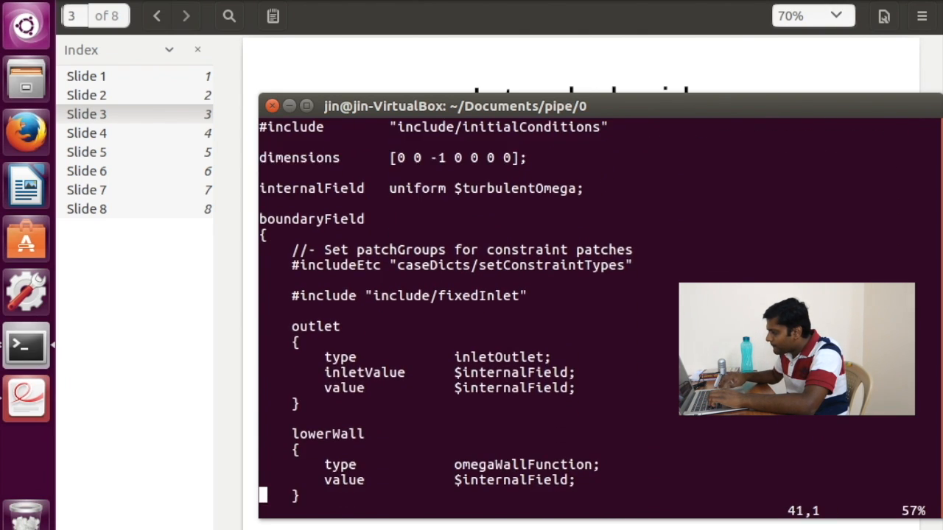
pyautogui.press('j')
pyautogui.press('j')
pyautogui.press('j')
pyautogui.press('j')
pyautogui.press('Up')
pyautogui.press('Down')
pyautogui.press('Down')
pyautogui.press('Down')
pyautogui.press('Down')
pyautogui.press('Down')
pyautogui.press('Down')
pyautogui.press('Down')
# Step: Rename the lowerWall patch to inlet in the omega file's boundaryField
pyautogui.press('Up')
pyautogui.press('Up')
pyautogui.press('Up')
pyautogui.press('Up')
pyautogui.press('Up')
pyautogui.press('Up')
pyautogui.press('Up')
pyautogui.press('Up')
pyautogui.press('Up')
pyautogui.press('Up')
pyautogui.press('Up')
pyautogui.press('Up')
pyautogui.press('Up')
pyautogui.press('Up')
pyautogui.press('Up')
pyautogui.press('Up')
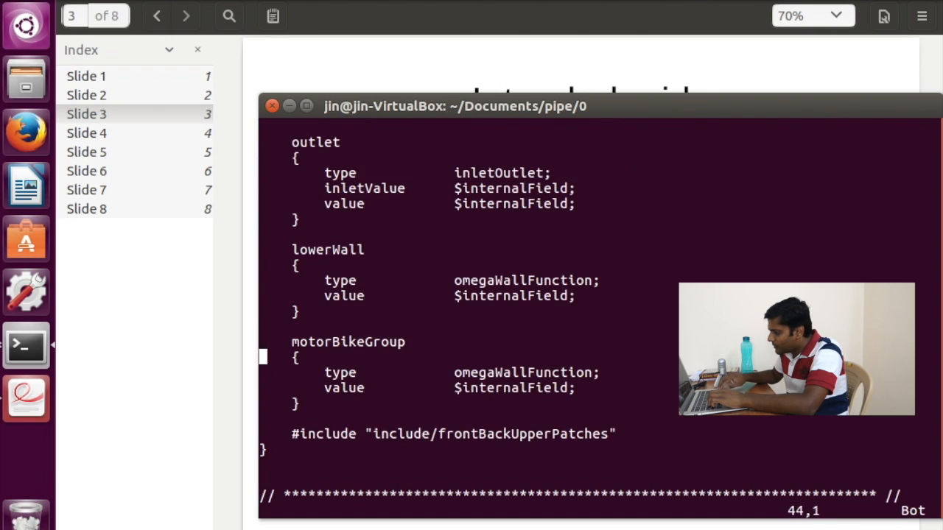
pyautogui.press('Right')
pyautogui.press('Right')
pyautogui.press('Right')
pyautogui.press('d')
pyautogui.press('w')
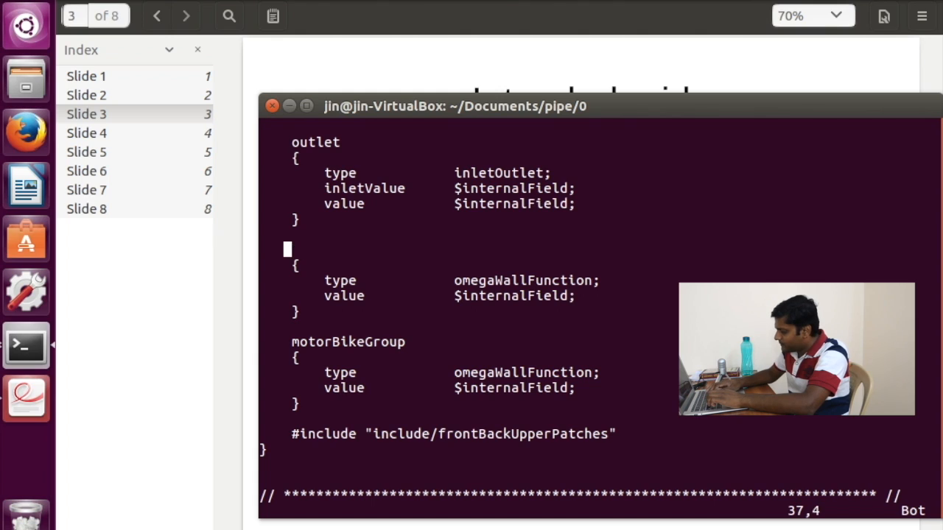
pyautogui.write('ainlet')
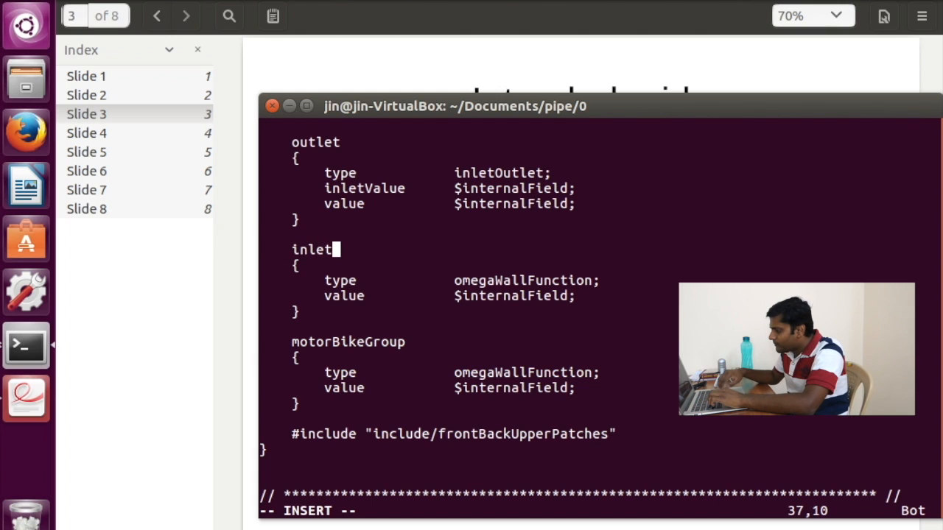
# Step: Rename the motorBikeGroup patch to pipe in the omega file, save the file and quit the editor
pyautogui.press('Down')
pyautogui.press('Down')
pyautogui.press('Down')
pyautogui.press('Down')
pyautogui.press('Down')
pyautogui.press('Down')
pyautogui.press('Left')
pyautogui.press('Left')
pyautogui.press('Left')
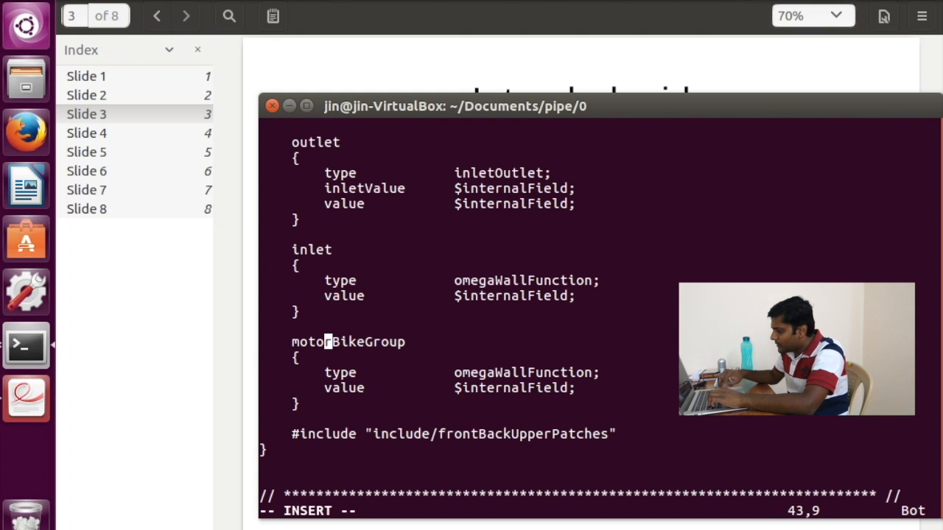
pyautogui.press('Left')
pyautogui.press('Left')
pyautogui.write('pipe')
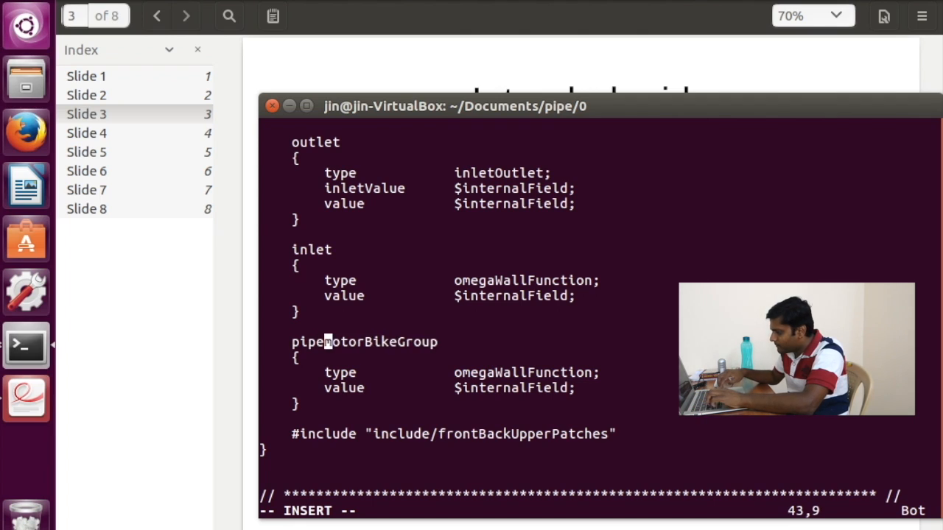
pyautogui.press('Escape')
pyautogui.press('l')
pyautogui.hotkey('shift', 'd')
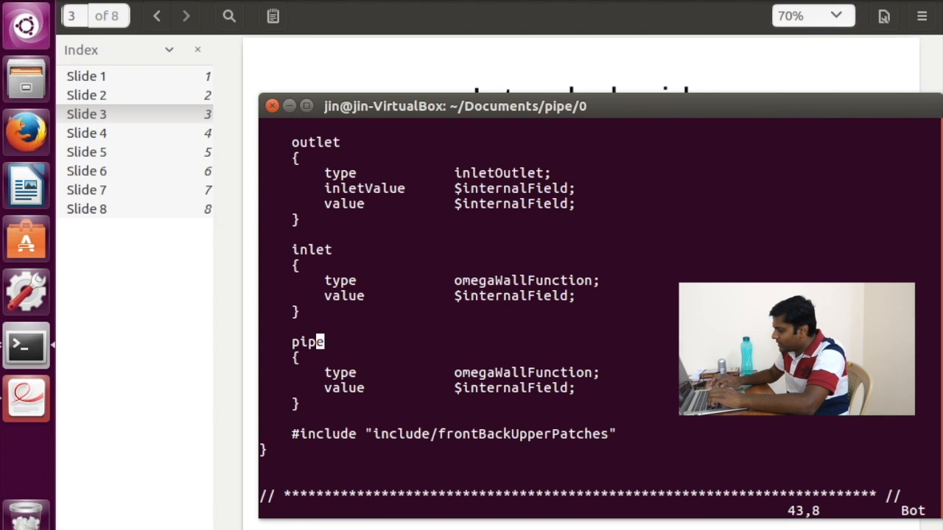
pyautogui.write(':wq')
pyautogui.press('Return')
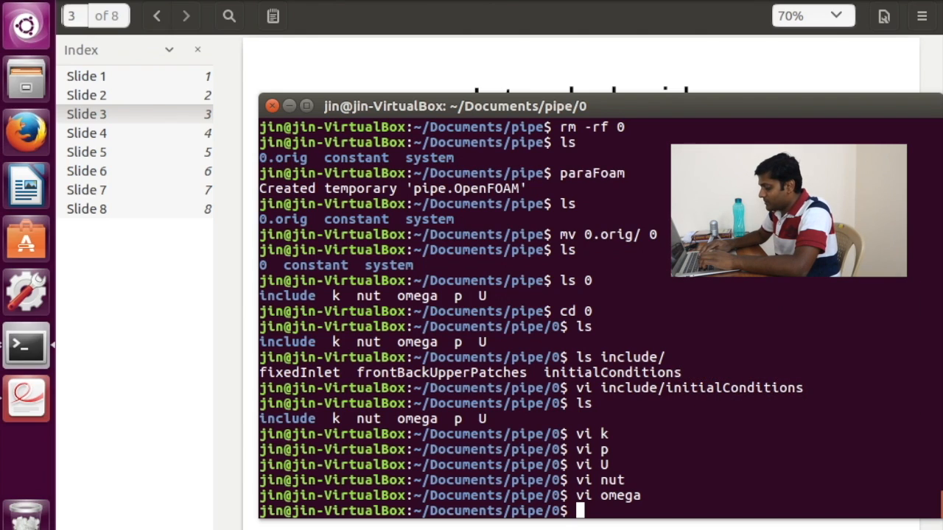
pyautogui.write('vi sys')
pyautogui.press('BackSpace')
pyautogui.press('BackSpace')
pyautogui.press('BackSpace')
pyautogui.press('BackSpace')
pyautogui.press('BackSpace')
pyautogui.press('BackSpace')
# Step: Go up from the 0 directory to the pipe case folder and list its contents
pyautogui.write('cd ')
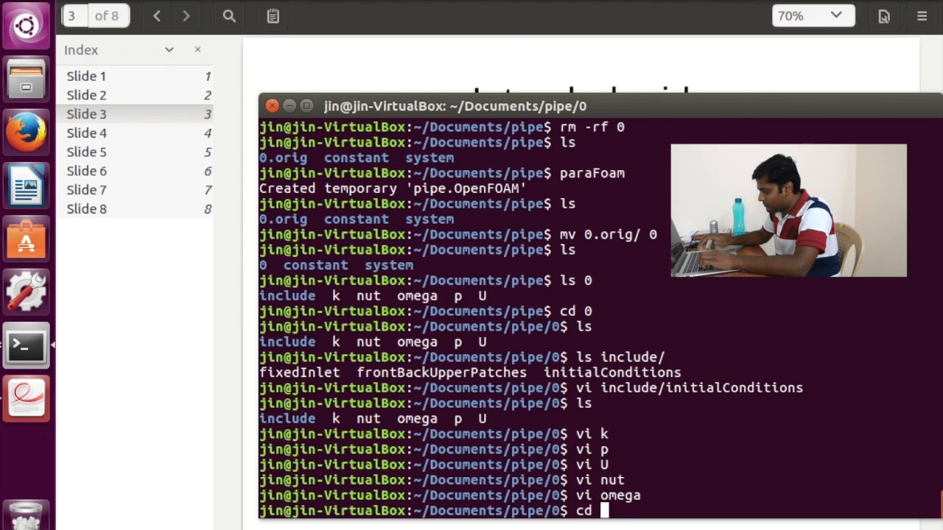
pyautogui.write('..')
pyautogui.press('Return')
pyautogui.write('ls')
pyautogui.press('Return')
pyautogui.write('cd')
pyautogui.press('BackSpace')
pyautogui.press('BackSpace')
# Step: Open the controlDict file of the system directory in the vi editor
pyautogui.write('ls  sys')
pyautogui.press('Tab')
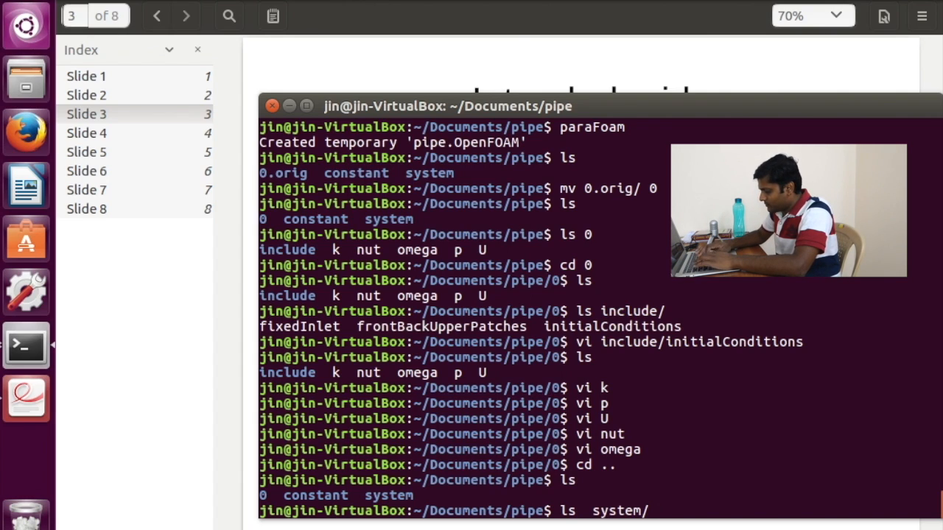
pyautogui.write('ru')
pyautogui.press('BackSpace')
pyautogui.press('BackSpace')
pyautogui.write('co')
pyautogui.press('Tab')
pyautogui.press('Left')
pyautogui.press('Left')
pyautogui.press('Left')
pyautogui.press('Left')
pyautogui.press('Left')
pyautogui.press('Left')
pyautogui.press('Left')
pyautogui.press('Left')
pyautogui.press('Left')
pyautogui.press('Left')
pyautogui.press('Left')
pyautogui.press('Left')
pyautogui.press('Left')
pyautogui.press('Left')
pyautogui.press('Left')
pyautogui.press('Left')
pyautogui.press('Left')
pyautogui.press('Left')
pyautogui.press('Left')
pyautogui.press('Left')
pyautogui.press('BackSpace')
pyautogui.press('BackSpace')
pyautogui.write('vi')
pyautogui.press('Return')
# Step: Set endTime to 50 in controlDict
pyautogui.press('Down')
pyautogui.press('Down')
pyautogui.press('Down')
pyautogui.press('Down')
pyautogui.press('Down')
pyautogui.press('Down')
pyautogui.press('Down')
pyautogui.press('Down')
pyautogui.press('Down')
pyautogui.press('Down')
pyautogui.press('Down')
pyautogui.press('Down')
pyautogui.press('Down')
pyautogui.press('Down')
pyautogui.press('Down')
pyautogui.press('Down')
pyautogui.press('Down')
pyautogui.press('Down')
pyautogui.press('Down')
pyautogui.press('Down')
pyautogui.press('Up')
pyautogui.press('Up')
pyautogui.press('Up')
pyautogui.press('Up')
pyautogui.press('Up')
pyautogui.press('Up')
pyautogui.press('Up')
pyautogui.press('Up')
pyautogui.press('Up')
pyautogui.press('Up')
pyautogui.press('Right')
pyautogui.press('Right')
pyautogui.press('Right')
pyautogui.press('Right')
pyautogui.press('Right')
pyautogui.press('Right')
pyautogui.press('Right')
pyautogui.press('Right')
pyautogui.press('Right')
pyautogui.press('Right')
pyautogui.press('Right')
pyautogui.press('Right')
pyautogui.press('Right')
pyautogui.press('Right')
pyautogui.press('Right')
pyautogui.press('Right')
pyautogui.press('Right')
pyautogui.press('x')
# Step: Set writeInterval to 10 in controlDict
pyautogui.press('Down')
pyautogui.press('Down')
pyautogui.press('Down')
pyautogui.press('Down')
pyautogui.press('Down')
pyautogui.press('Down')
pyautogui.press('x')
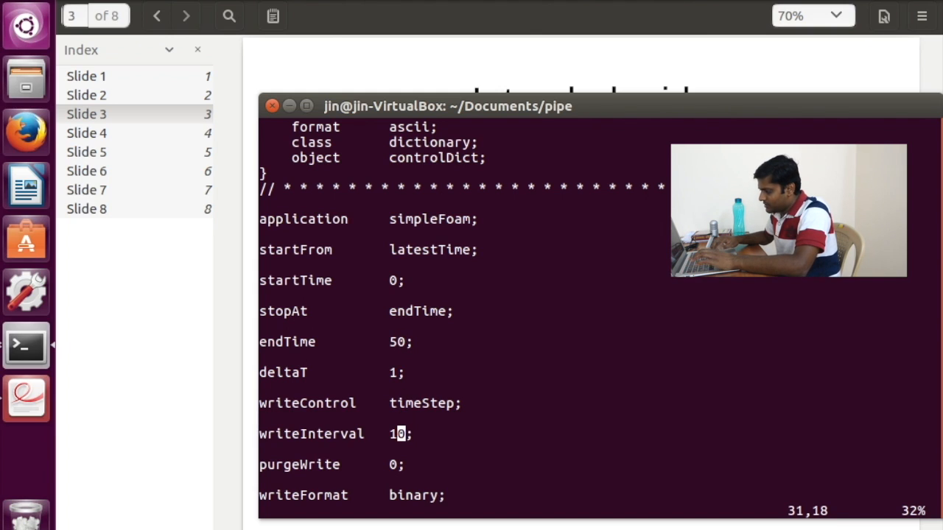
# Step: Examine the endTime, deltaT, writeControl and writeInterval entries of controlDict
pyautogui.press('Up')
pyautogui.press('Up')
pyautogui.press('Up')
pyautogui.press('Up')
pyautogui.press('Up')
pyautogui.press('Up')
pyautogui.press('Up')
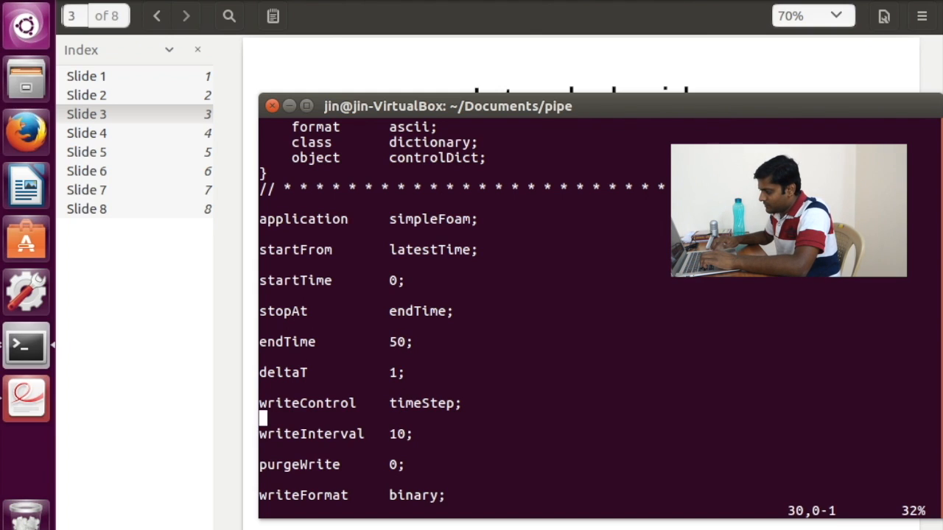
pyautogui.press('Down')
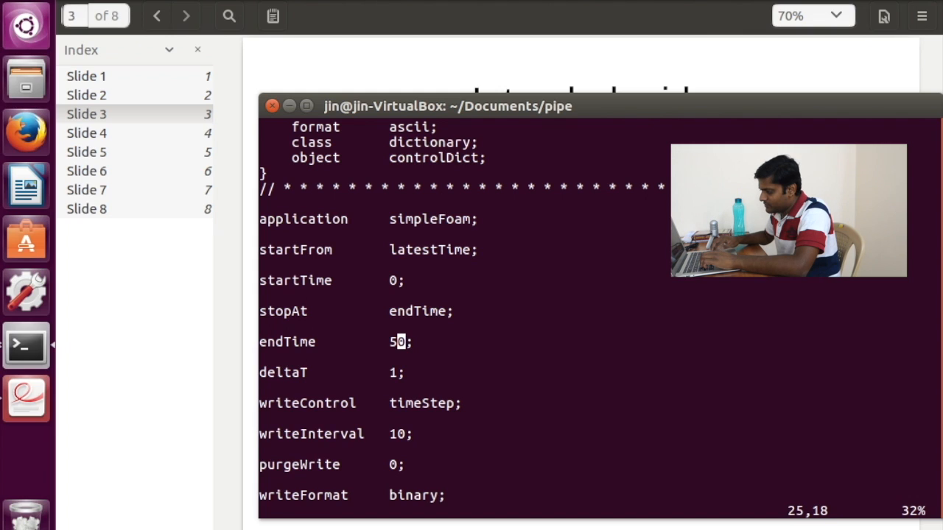
pyautogui.press('Up')
pyautogui.press('Up')
pyautogui.press('Up')
pyautogui.press('Up')
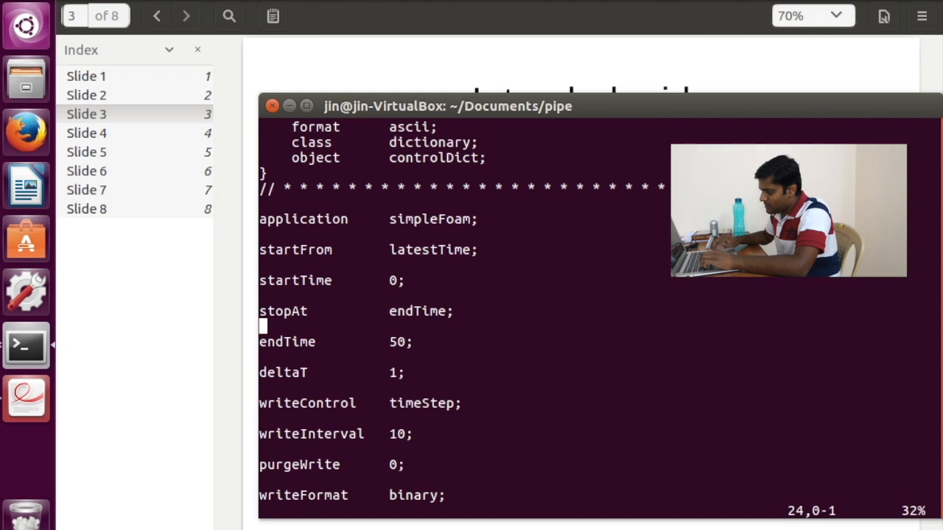
pyautogui.press('Left')
pyautogui.press('Down')
pyautogui.press('Down')
pyautogui.press('Down')
pyautogui.press('Down')
pyautogui.press('Right')
pyautogui.press('Down')
pyautogui.press('Down')
pyautogui.press('Down')
pyautogui.press('Down')
pyautogui.press('Down')
pyautogui.press('Down')
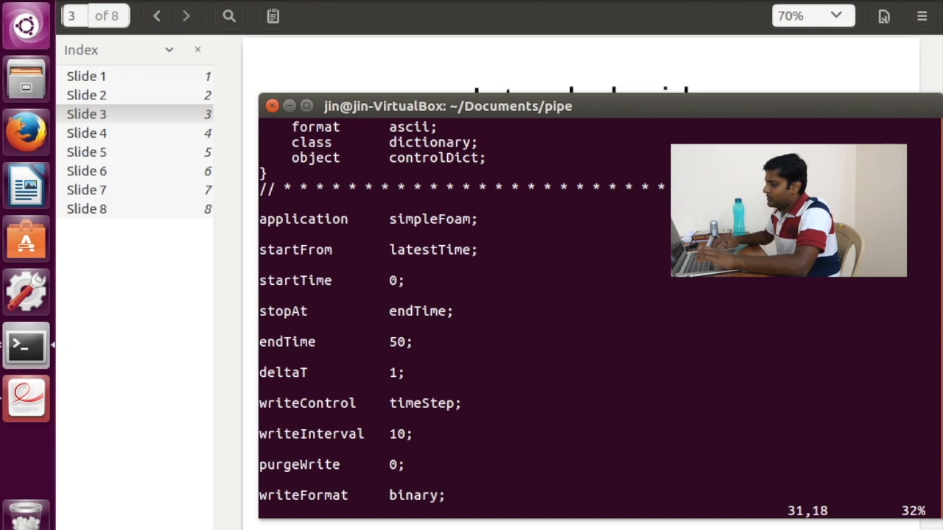
# Step: Check the solver application entry of controlDict and quit the editor
pyautogui.press('Up')
pyautogui.press('Up')
pyautogui.press('Up')
pyautogui.press('Up')
pyautogui.press('Up')
pyautogui.press('Up')
pyautogui.press('Up')
pyautogui.press('Up')
pyautogui.press('Up')
pyautogui.press('Up')
pyautogui.press('Up')
pyautogui.press('Up')
pyautogui.press('Up')
pyautogui.press('Up')
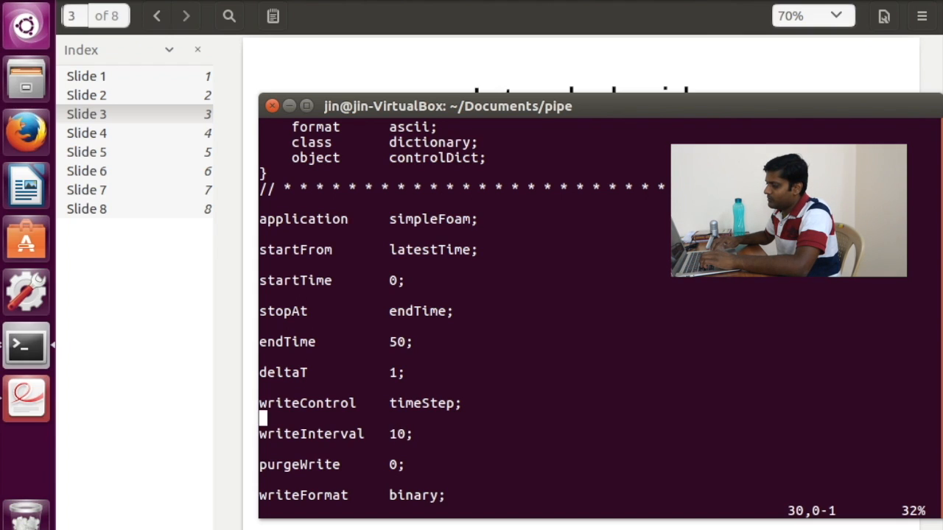
pyautogui.press('Up')
pyautogui.press('Down')
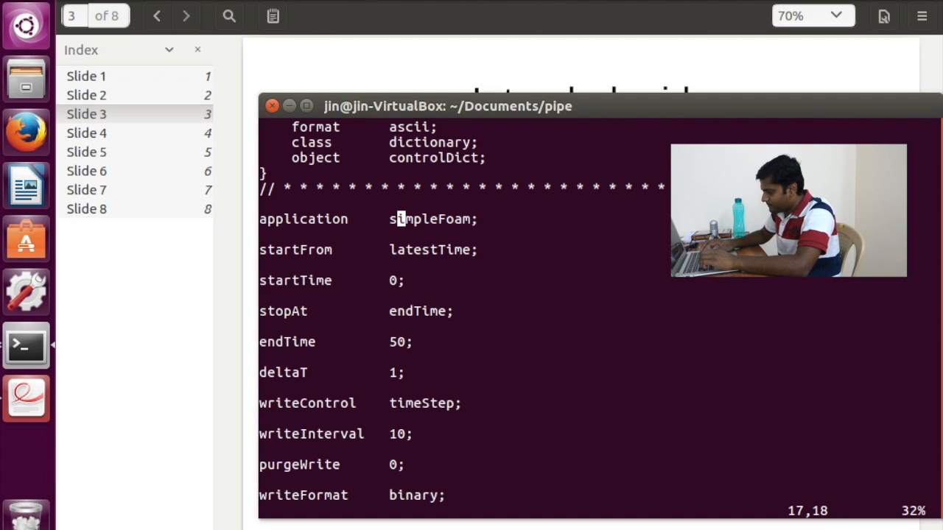
pyautogui.write(':q')
pyautogui.press('Return')
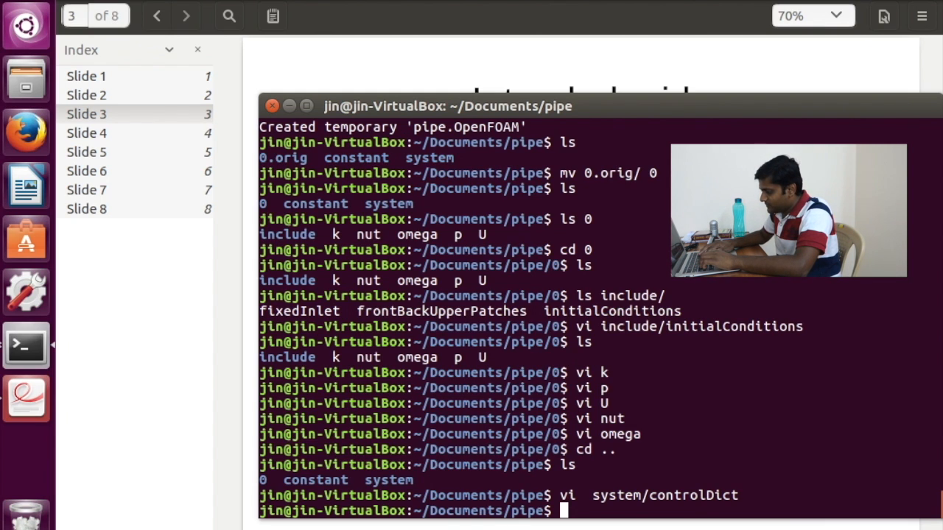
# Step: List the contents of the system directory and of the pipe case folder
pyautogui.write('ls ys')
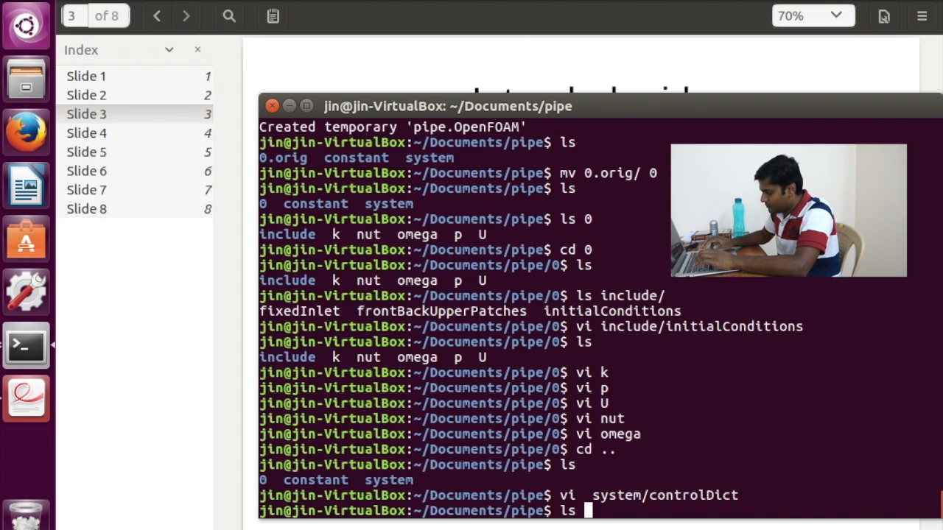
pyautogui.press('BackSpace')
pyautogui.press('BackSpace')
pyautogui.write('sys')
pyautogui.press('Tab')
pyautogui.press('Return')
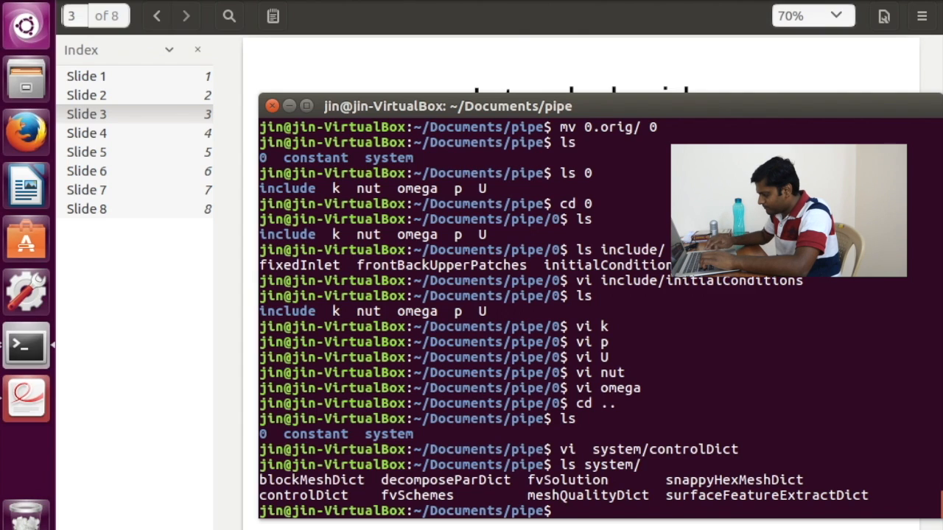
pyautogui.write('ls')
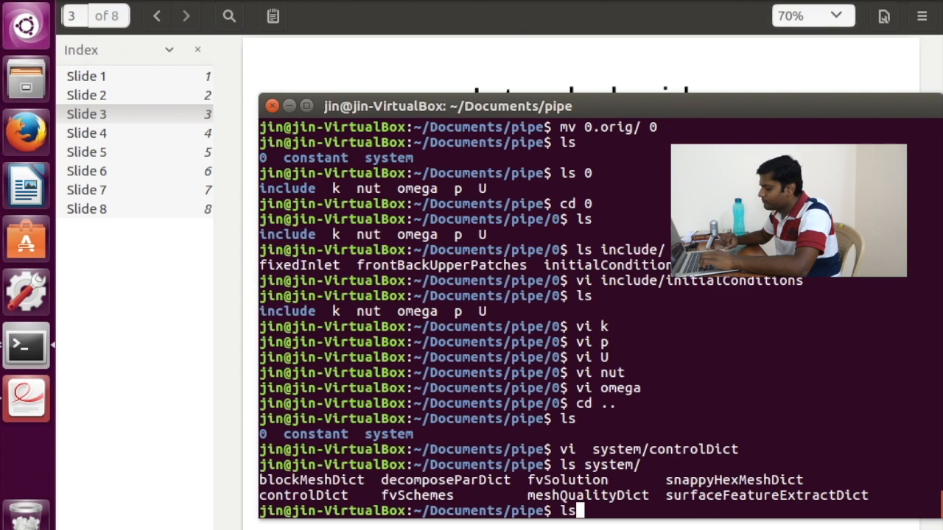
pyautogui.press('Return')
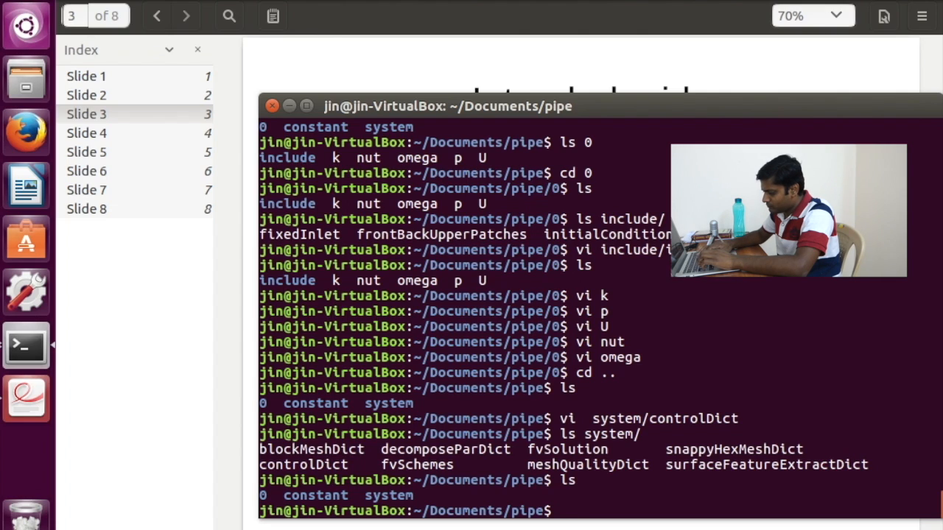
# Step: Run the simpleFoam solver on the pipe case
pyautogui.write('simple')
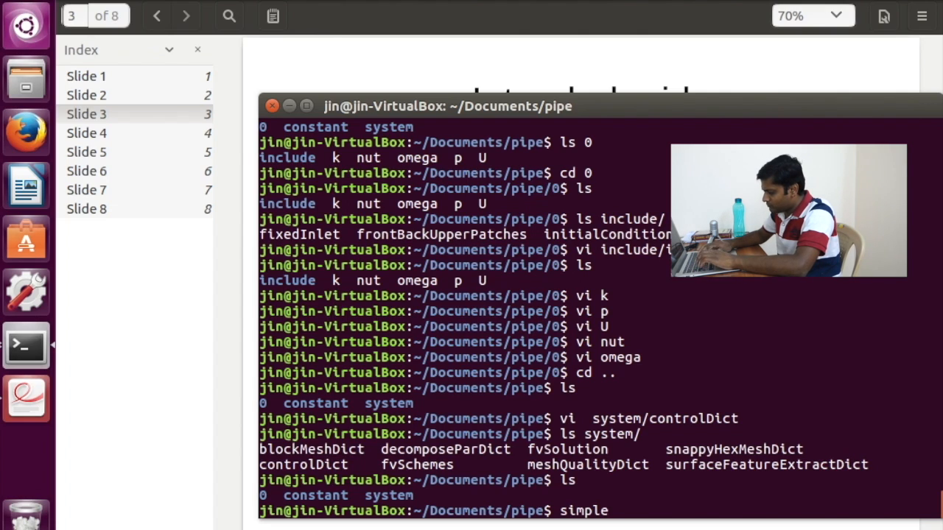
pyautogui.write('Foam')
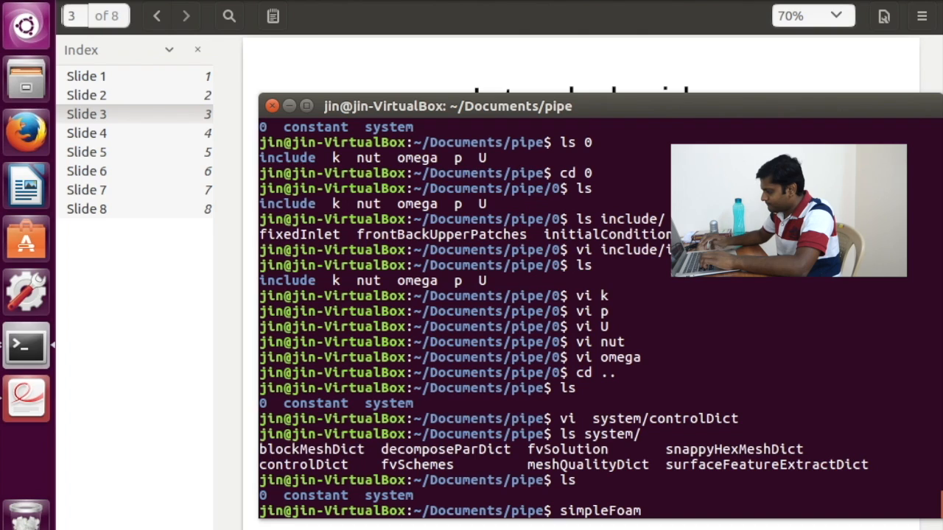
pyautogui.press('Return')
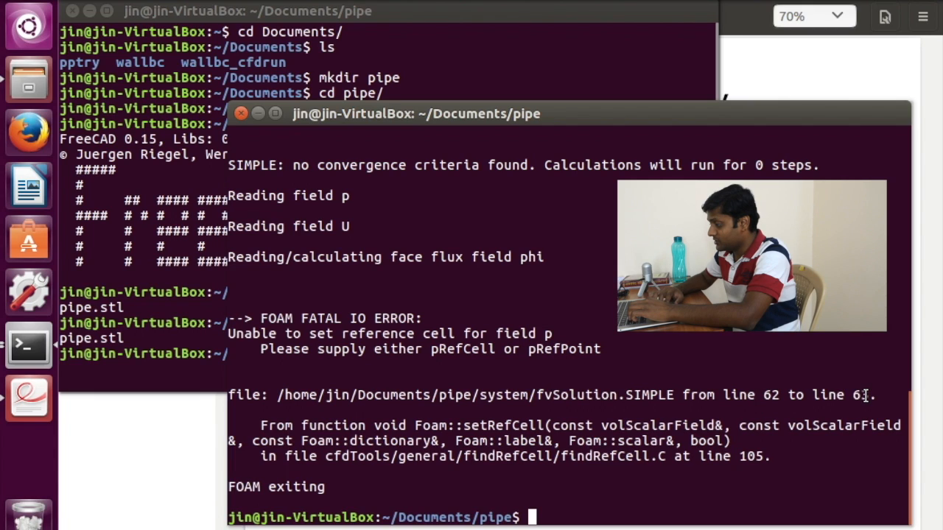
# Step: Open system/fvSolution in vi, examine its solver settings with line numbers shown, and quit without saving
pyautogui.write('vi s')
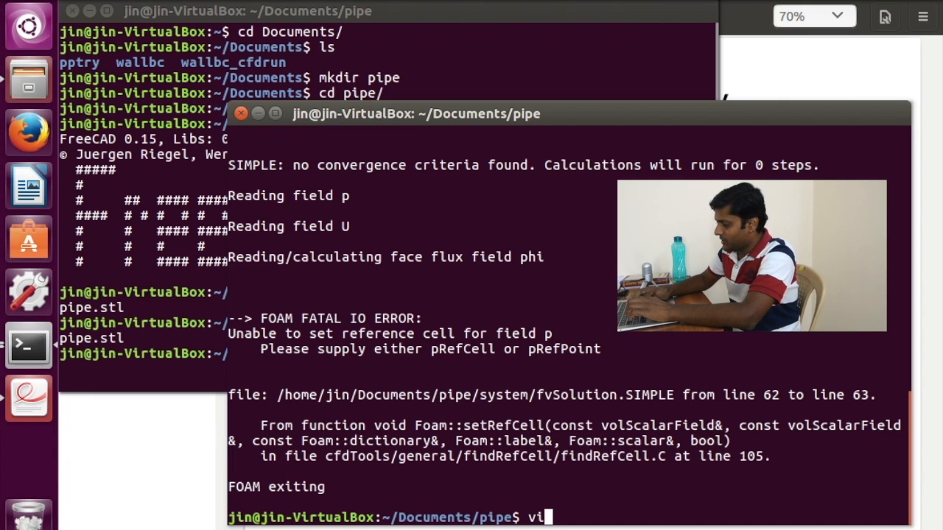
pyautogui.write('ystem/fvSolution')
pyautogui.press('Return')
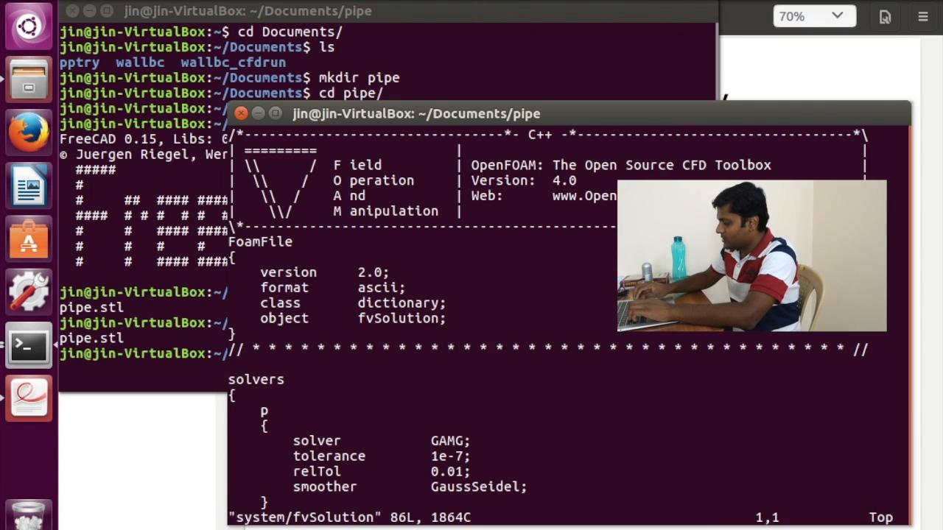
pyautogui.write(':set nu')
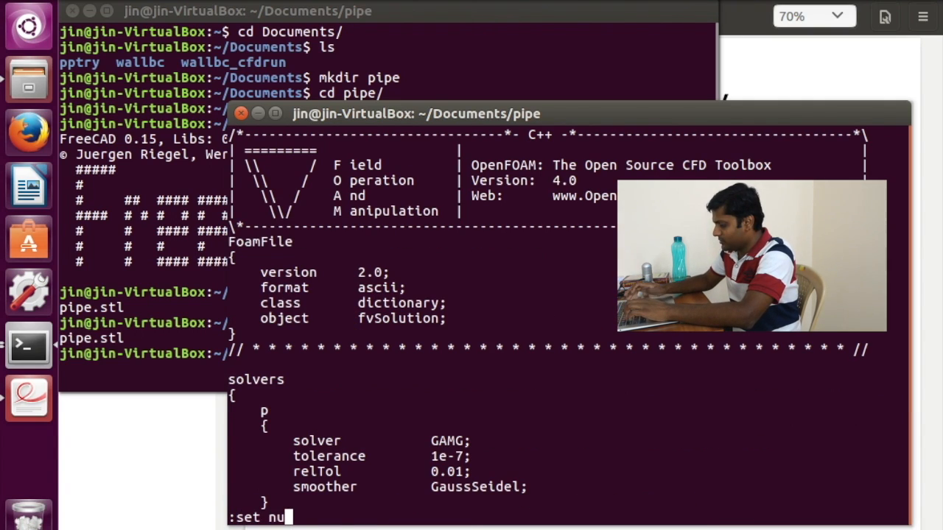
pyautogui.press('Return')
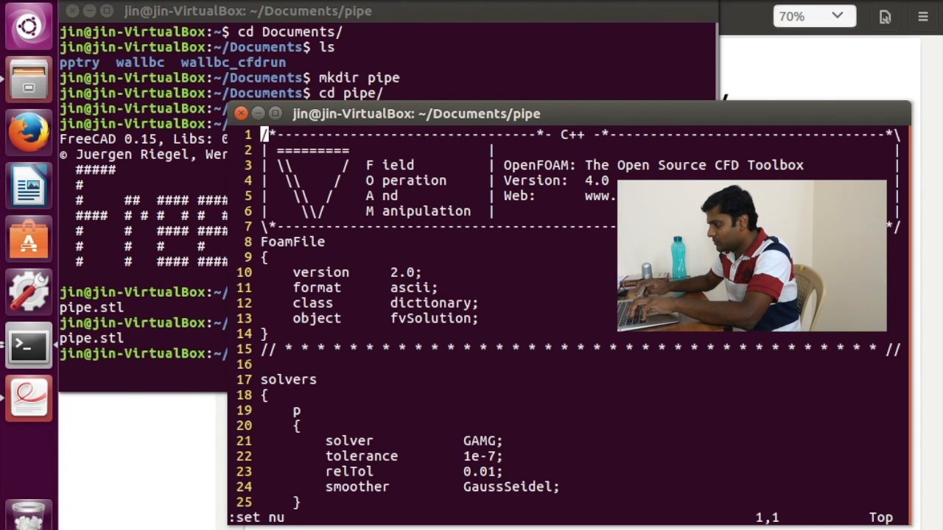
pyautogui.hotkey('ctrl', 'f')
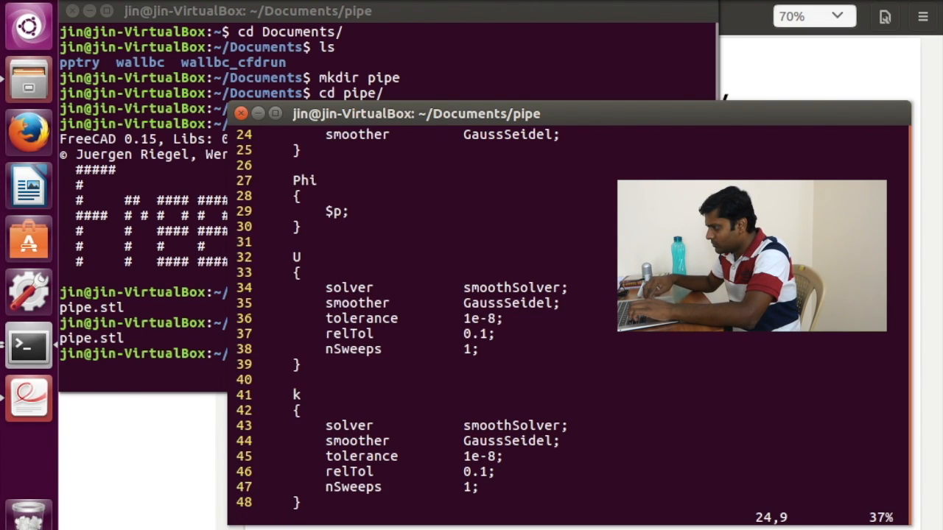
pyautogui.press('Down')
pyautogui.write(':q!')
pyautogui.press('Return')
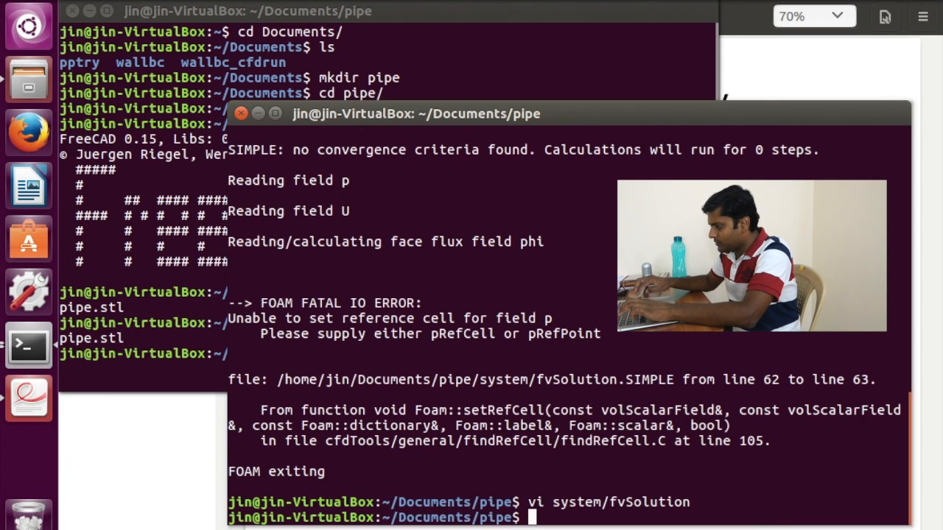
# Step: Reopen system/fvSolution in vi and add the entry "pRefCell 0;" below the consistent setting in the SIMPLE block
pyautogui.press('Up')
pyautogui.press('Return')
pyautogui.write(':62')
pyautogui.press('Return')
pyautogui.press('Down')
pyautogui.press('Right')
pyautogui.press('Right')
pyautogui.press('w')
pyautogui.press('w')
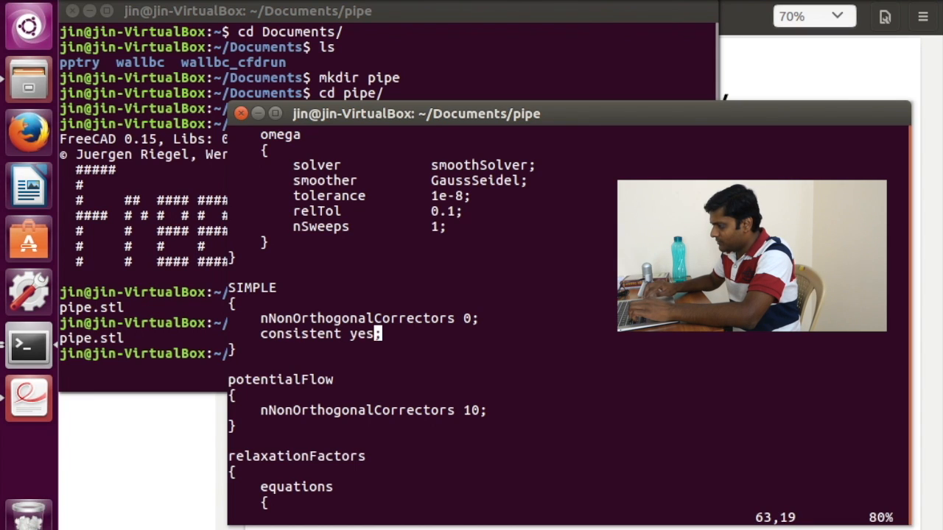
pyautogui.press('a')
pyautogui.press('Return')
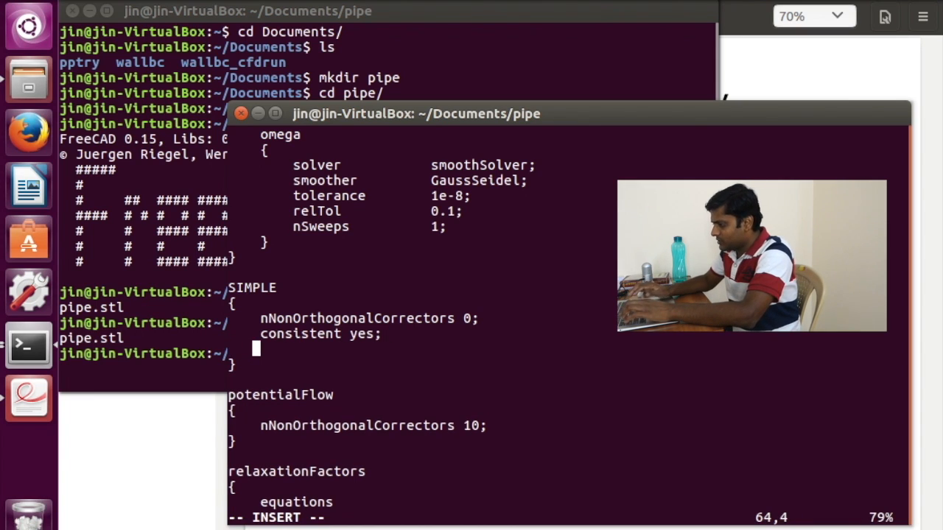
pyautogui.write('pR')
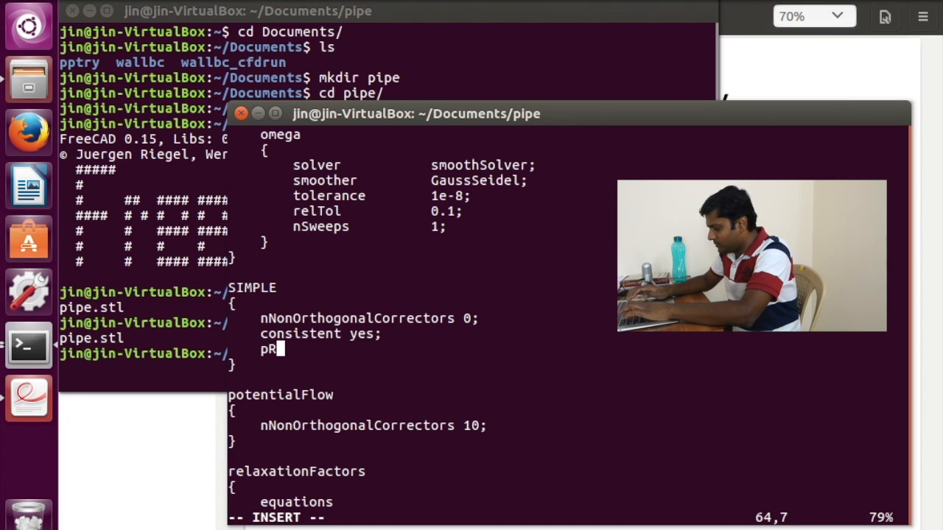
pyautogui.write('efCell 0;')
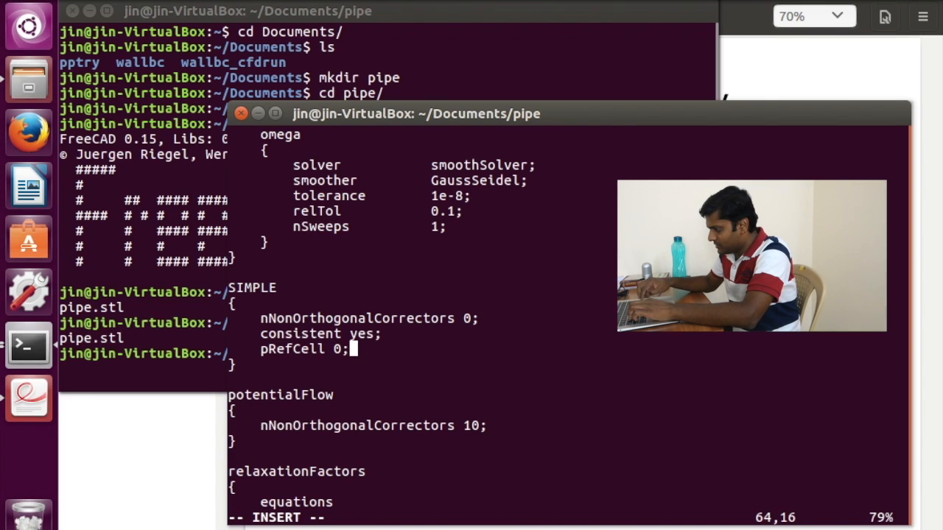
# Step: Add the entry "pRefValue 0;" below pRefCell in the SIMPLE block, and save and quit the file
pyautogui.press('Return')
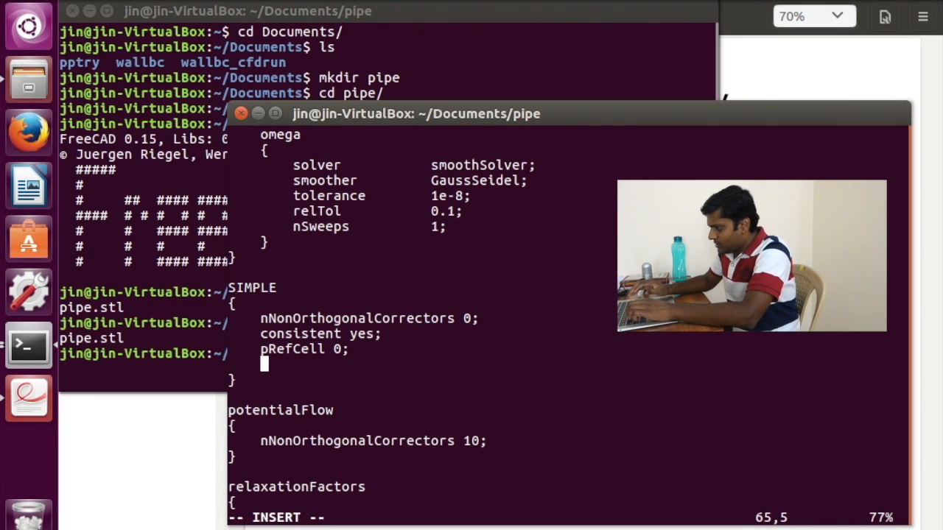
pyautogui.write('pRefVa')
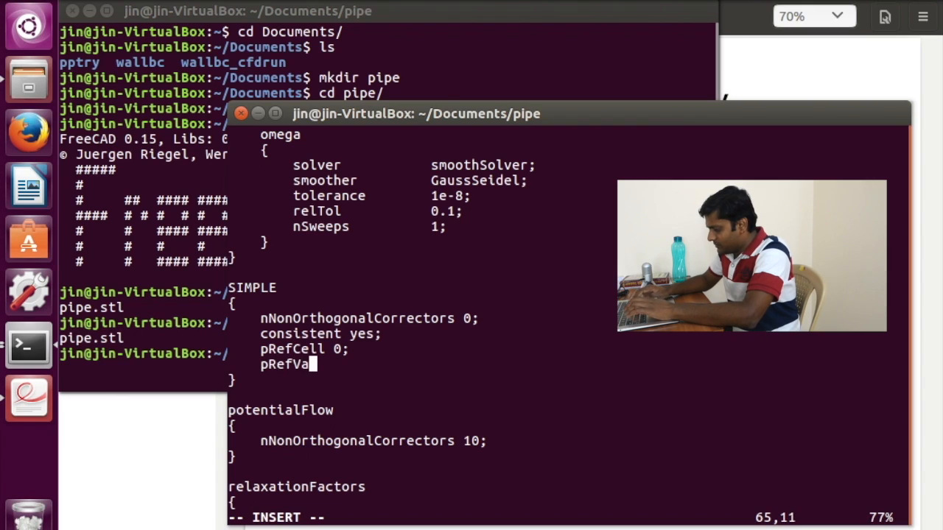
pyautogui.write('lue 0;')
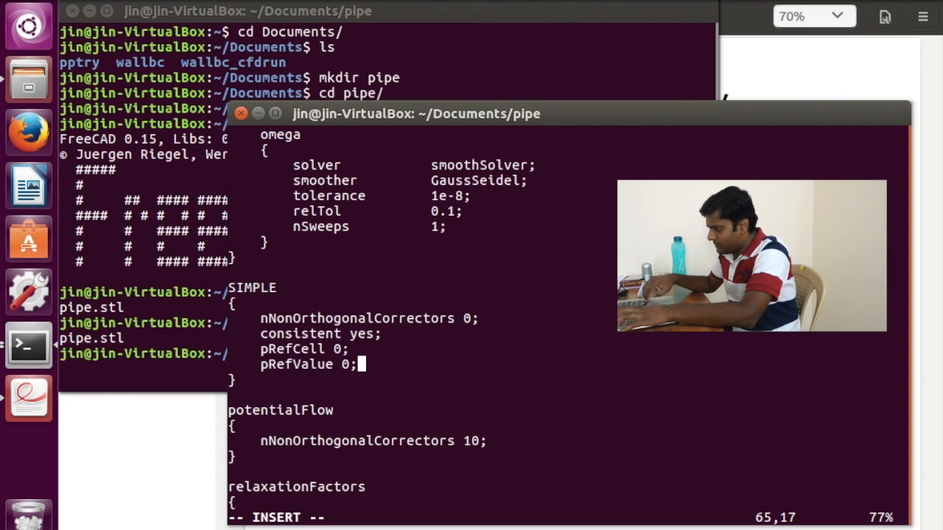
pyautogui.press('Escape')
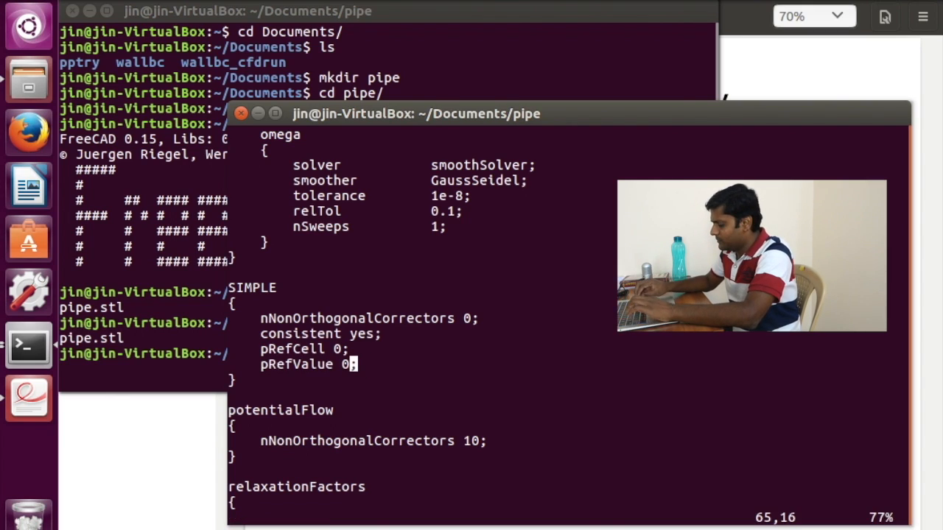
pyautogui.write(':wq')
pyautogui.press('Return')
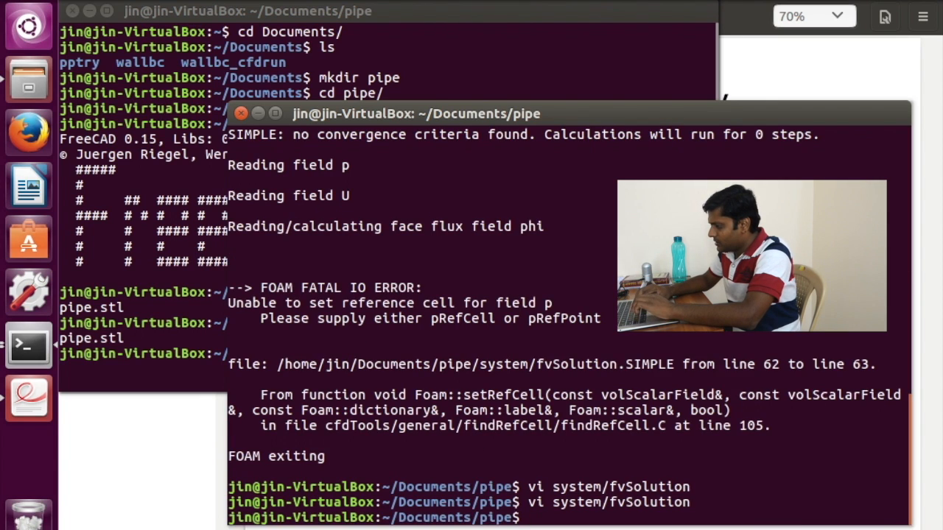
# Step: Delete the time directories 10 to 50 from the pipe case with rm -rf and list the folder contents
pyautogui.write('ls')
pyautogui.press('Return')
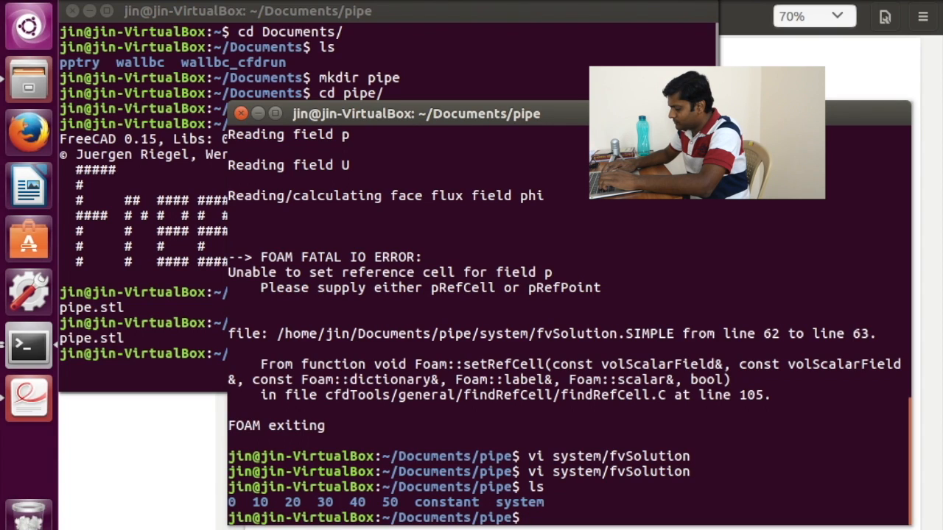
pyautogui.write('rm -rf ')
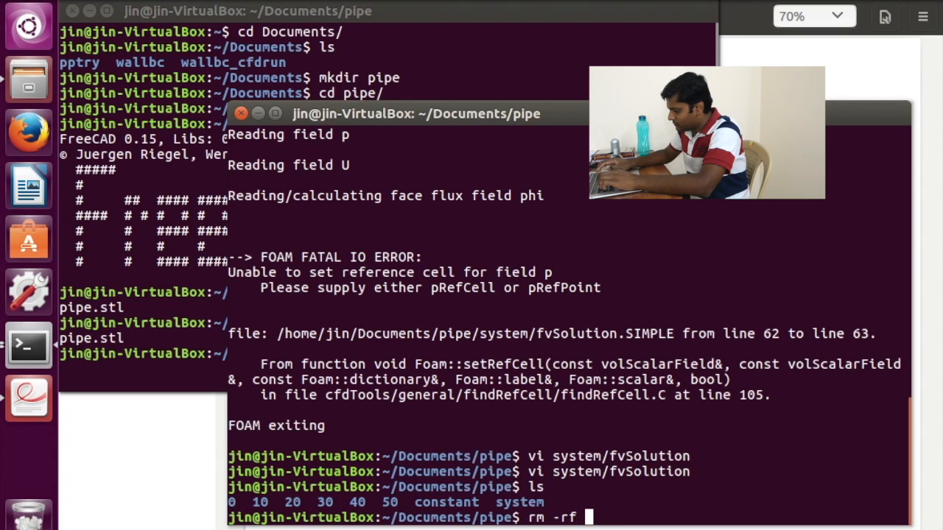
pyautogui.write('[1-5')
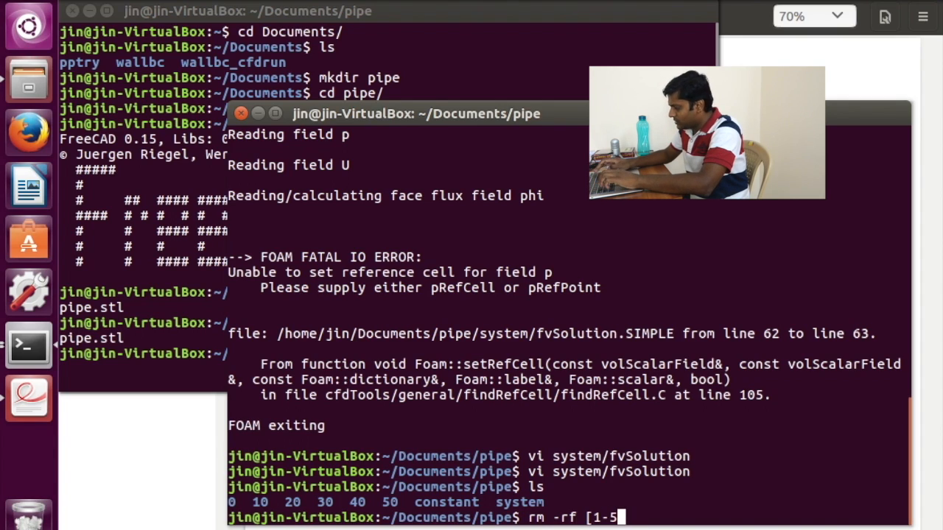
pyautogui.write(']')
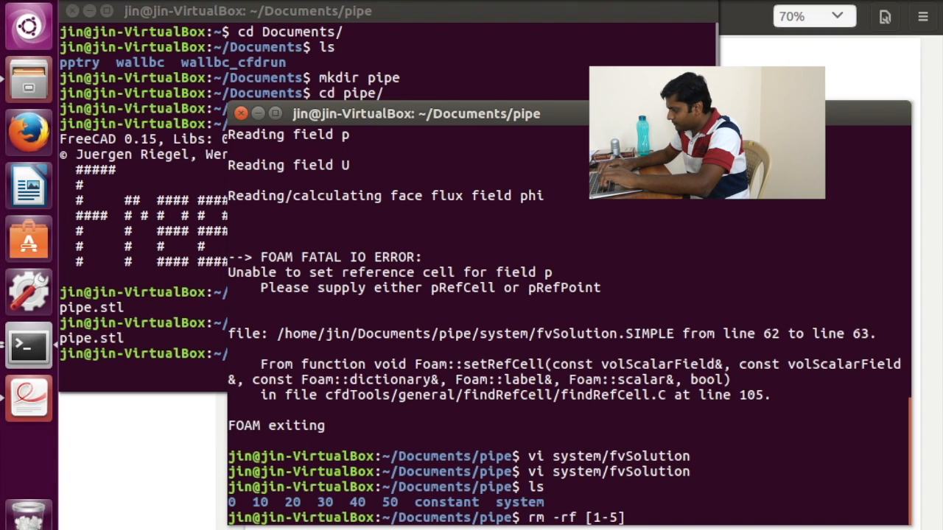
pyautogui.write('0')
pyautogui.press('Return')
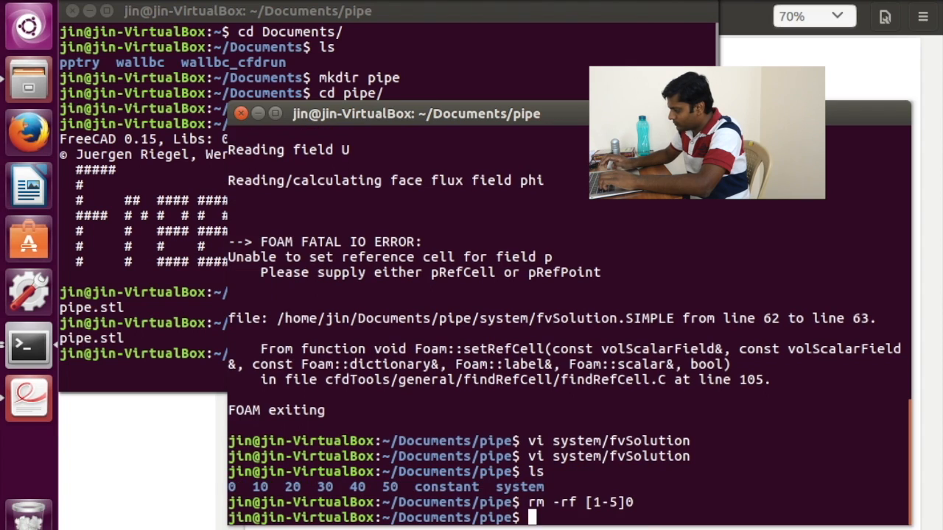
pyautogui.write('ls')
pyautogui.press('Return')
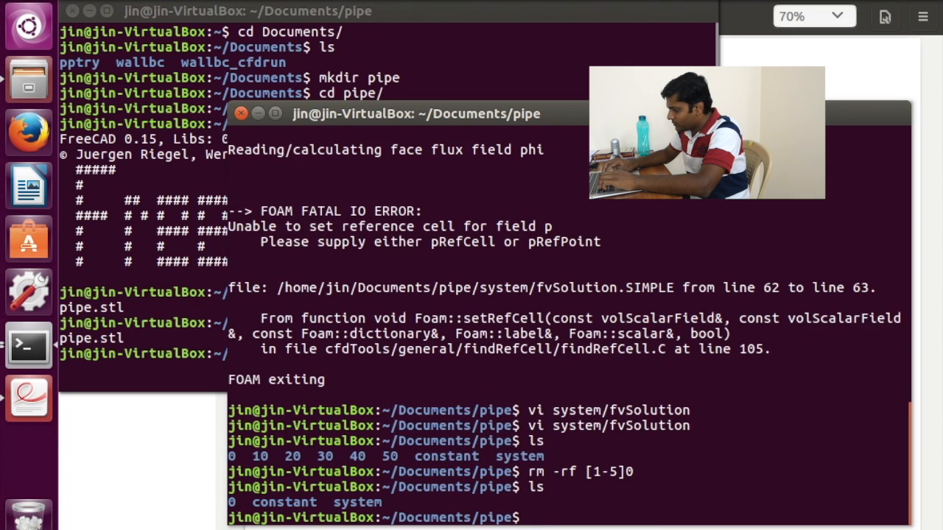
# Step: Clear the terminal, list the case folder and run the simpleFoam solver on the pipe case again
pyautogui.write('clear')
pyautogui.press('Return')
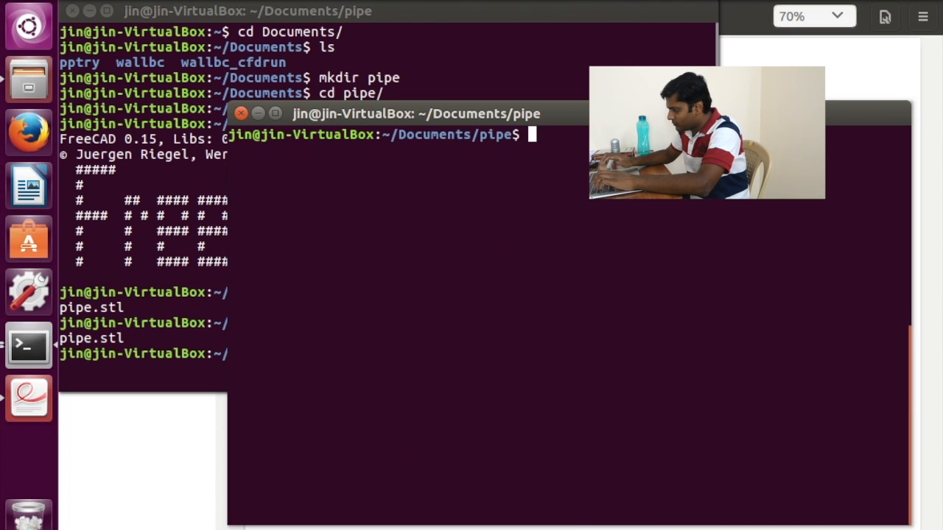
pyautogui.write('ls')
pyautogui.press('Return')
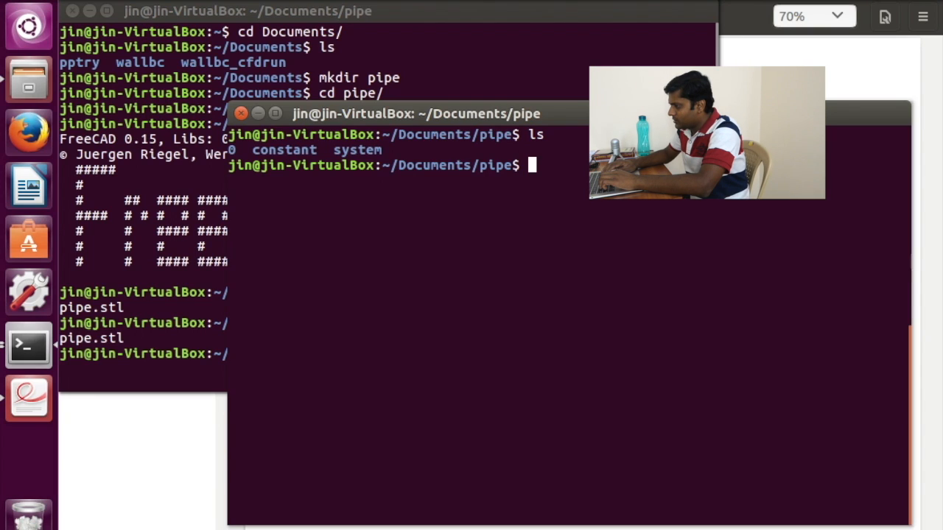
pyautogui.write('simpleFo')
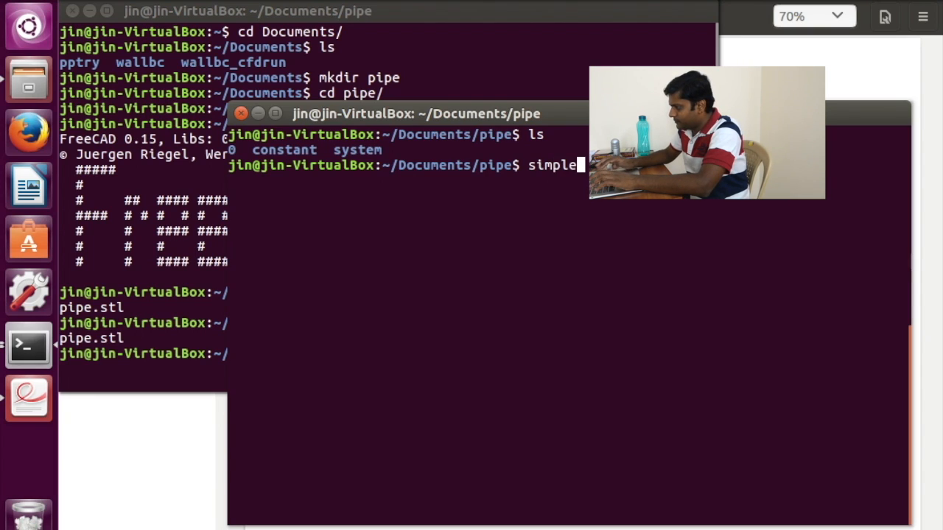
pyautogui.write('am')
pyautogui.press('Return')
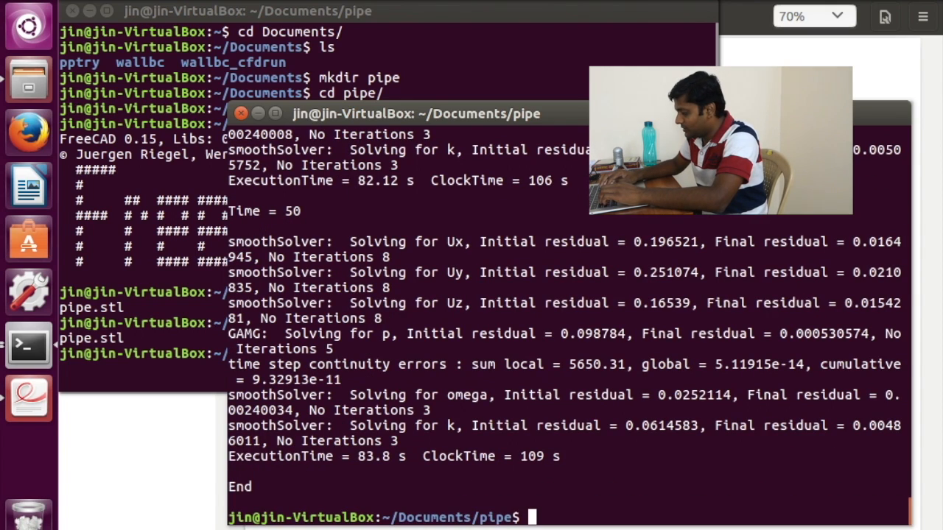
# Step: List the time directories written in the pipe case folder and open the case with paraFoam
pyautogui.write('ls')
pyautogui.press('Return')
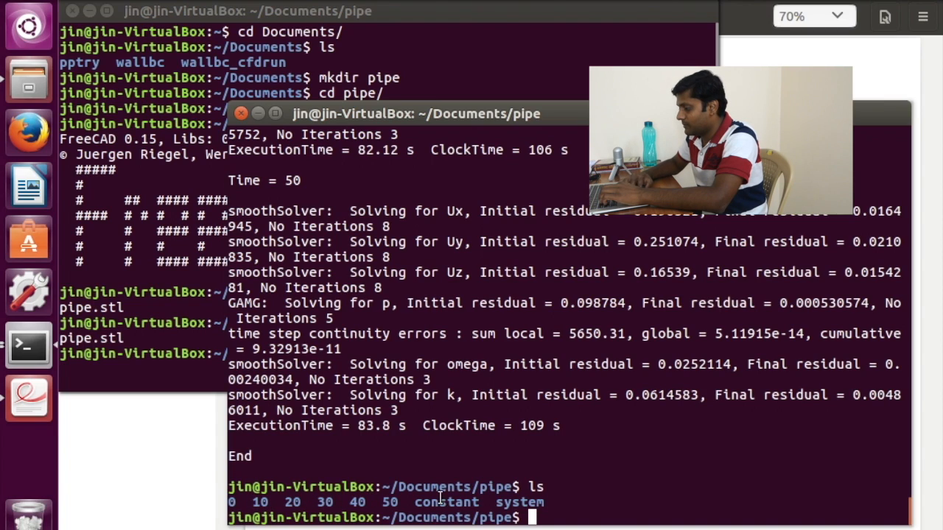
pyautogui.write('paraFoam')
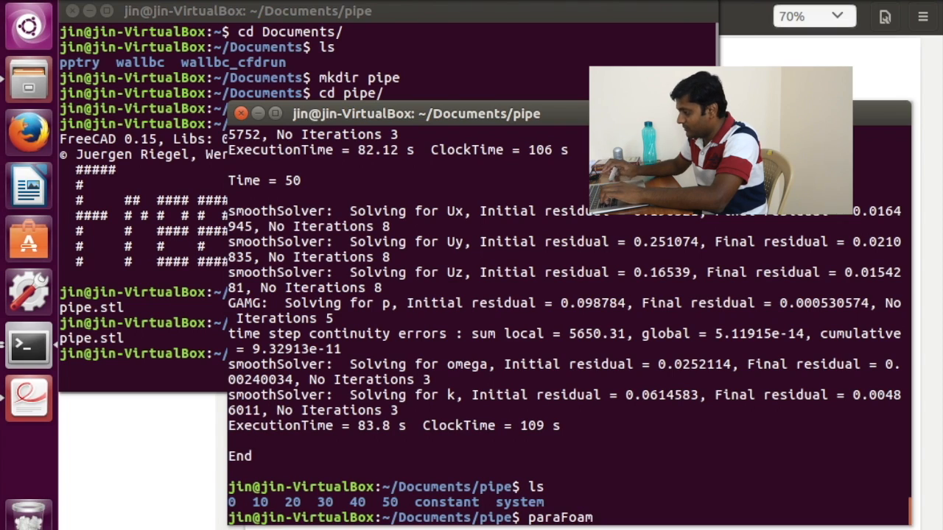
pyautogui.press('Return')
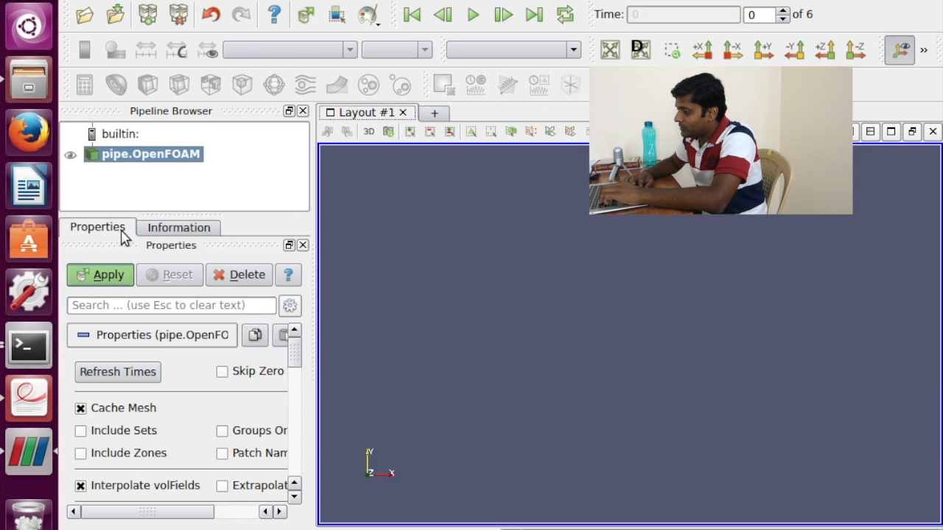
# Step: Check the information and reader properties of pipe.OpenFOAM and load the pipe geometry into the render view
pyautogui.click(177, 230)
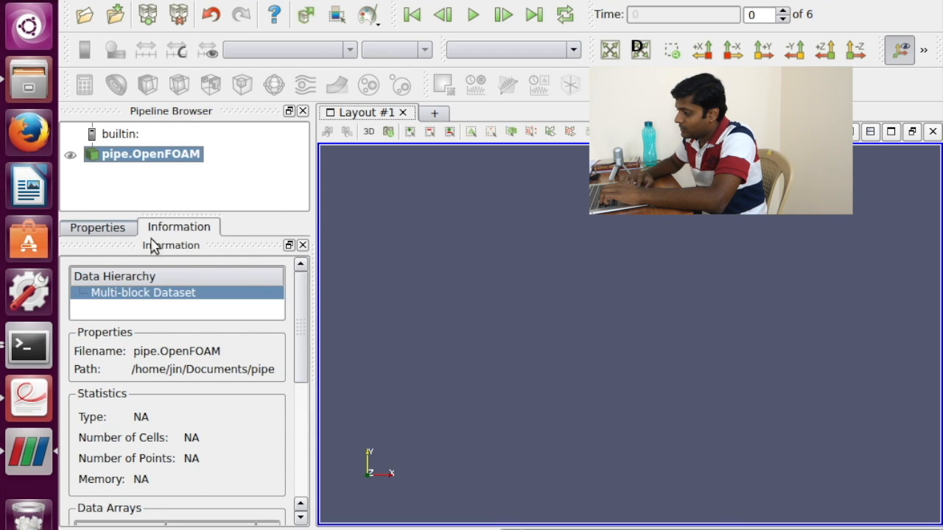
pyautogui.moveTo(302, 296); pyautogui.dragTo(309, 409)
pyautogui.click(98, 230)
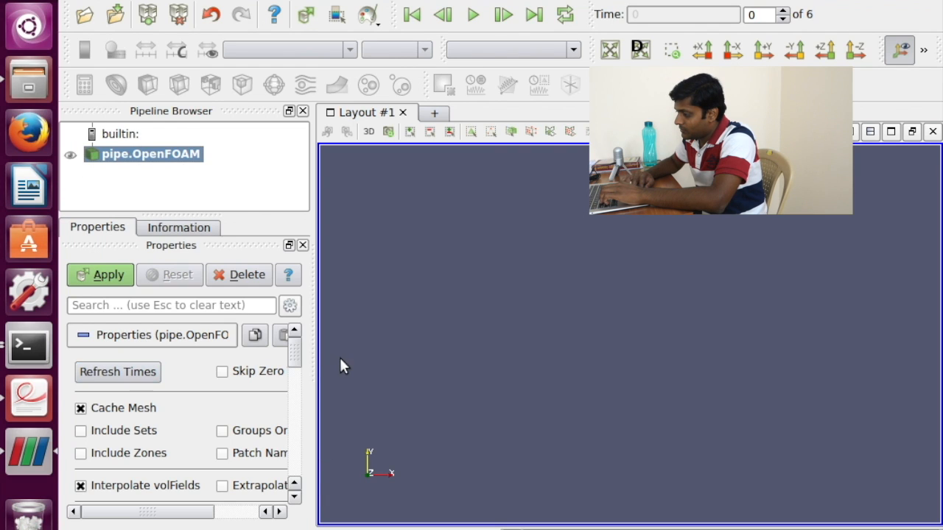
pyautogui.moveTo(299, 354); pyautogui.dragTo(276, 409)
pyautogui.click(86, 378)
pyautogui.click(87, 402)
pyautogui.moveTo(294, 398); pyautogui.dragTo(294, 431)
pyautogui.click(467, 366)
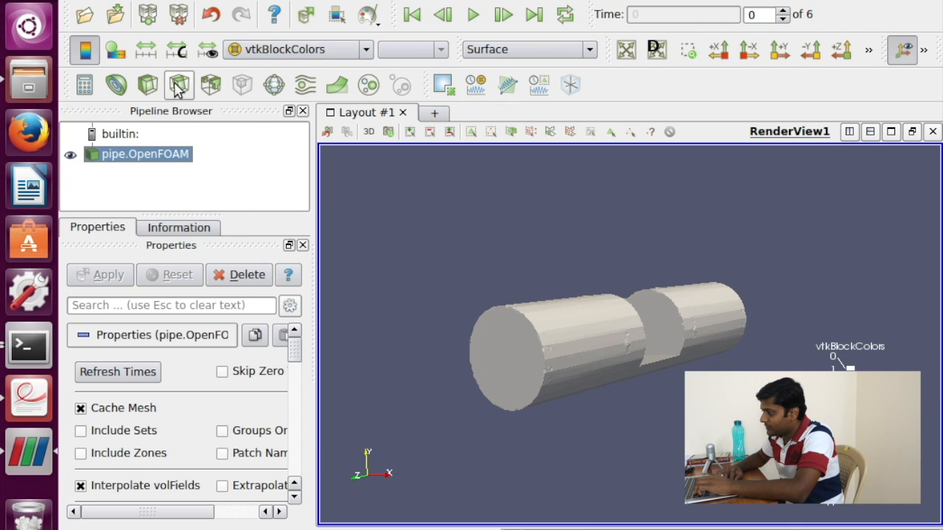
# Step: Cut the pipe with a Slice filter on a plane with normal 1, 0, 0 and hide the plane outline
pyautogui.click(176, 87)
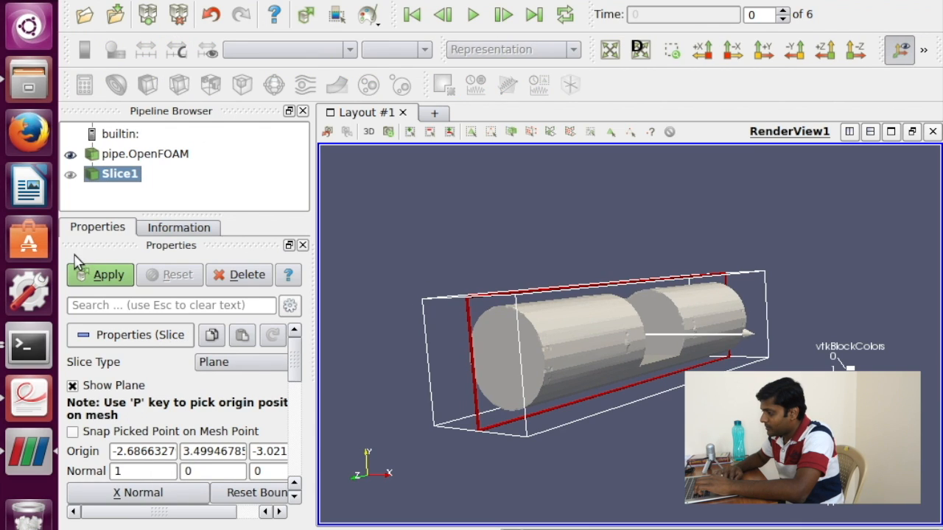
pyautogui.click(111, 279)
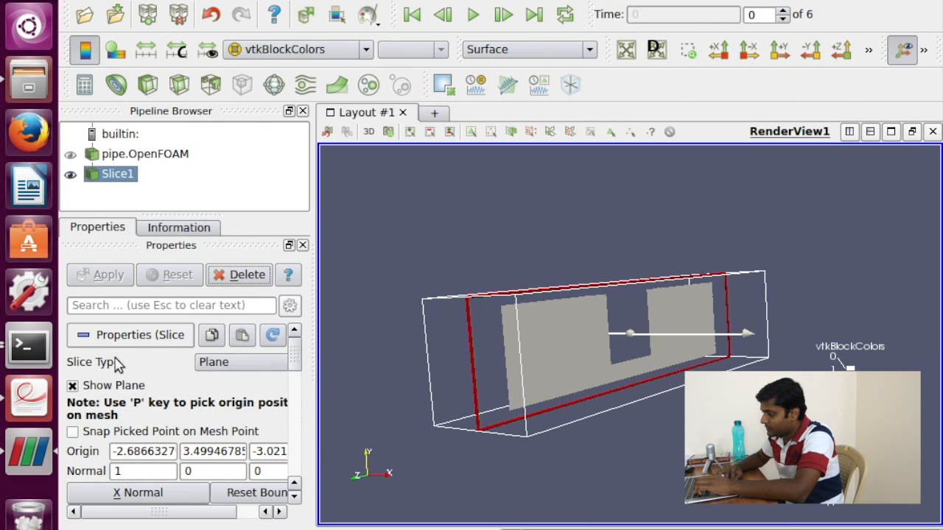
pyautogui.click(87, 389)
pyautogui.click(488, 53)
pyautogui.click(488, 51)
# Step: Color the slice by the point field k
pyautogui.click(327, 51)
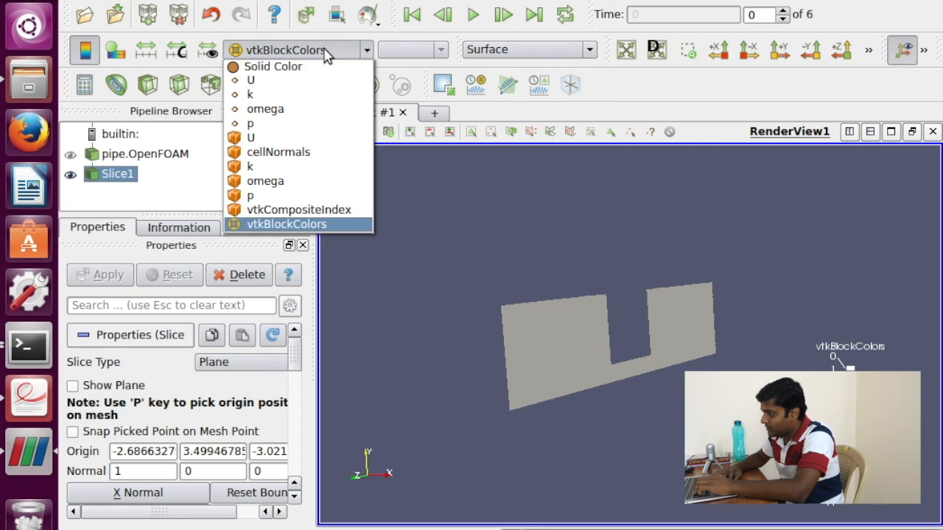
pyautogui.click(289, 94)
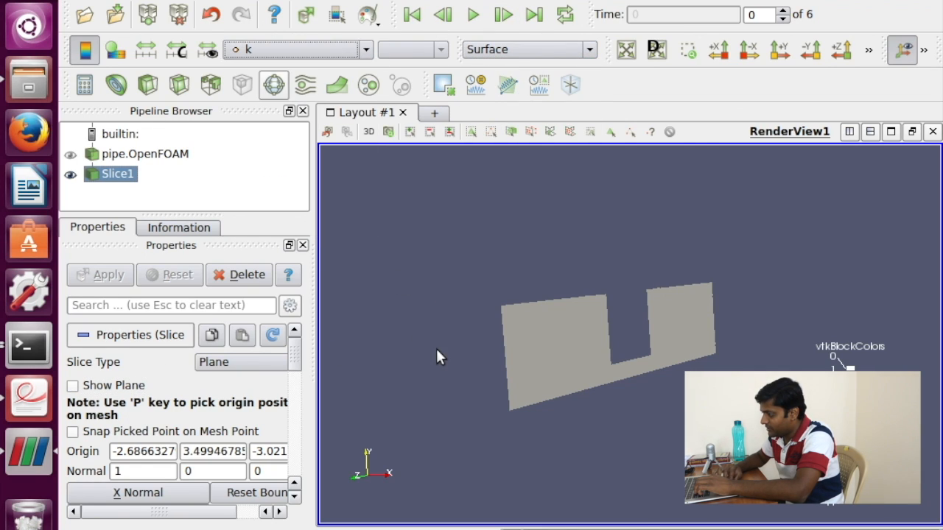
pyautogui.moveTo(452, 357); pyautogui.dragTo(412, 353)
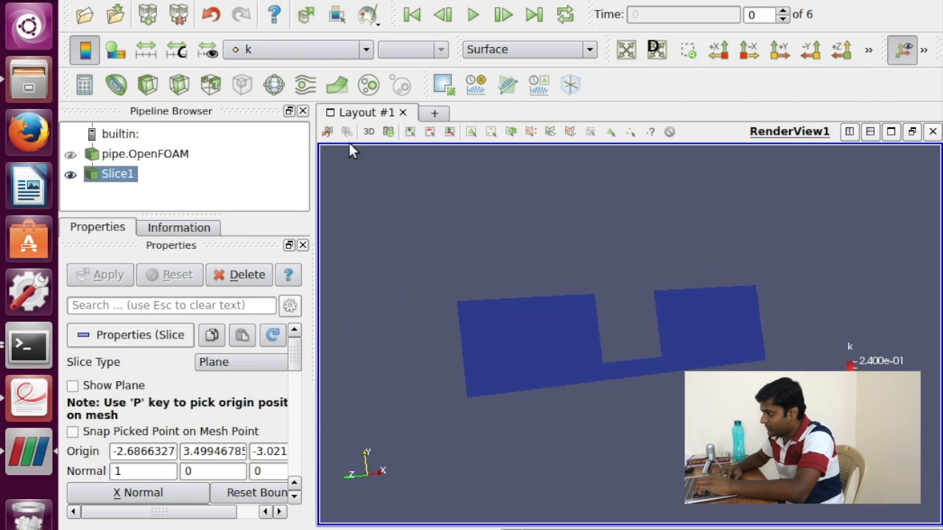
# Step: Color the slice by the point field p and rescale its color range to the data
pyautogui.click(237, 50)
pyautogui.click(250, 123)
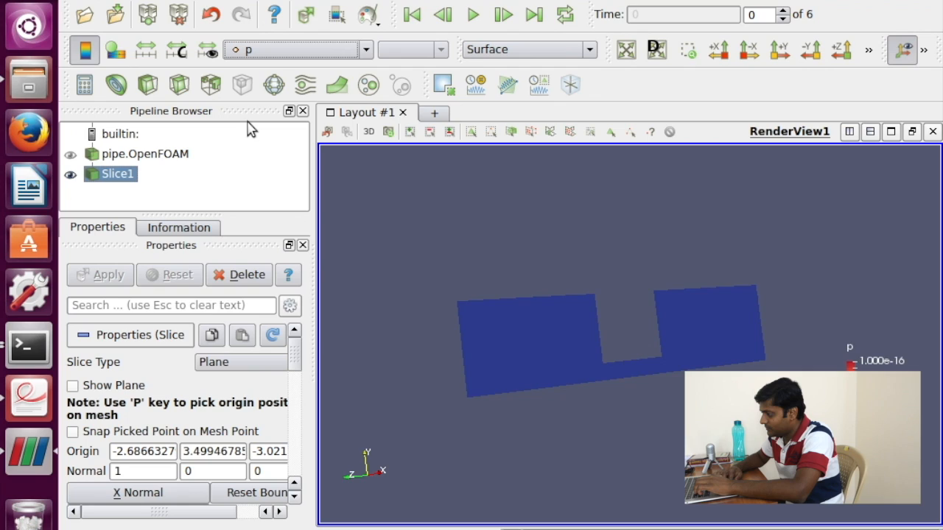
pyautogui.click(626, 51)
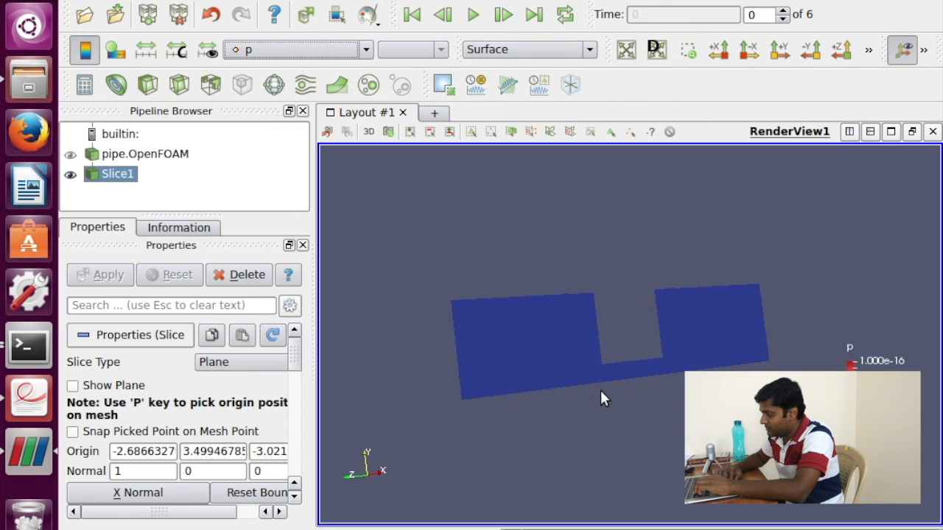
pyautogui.scroll(2, 600, 398)
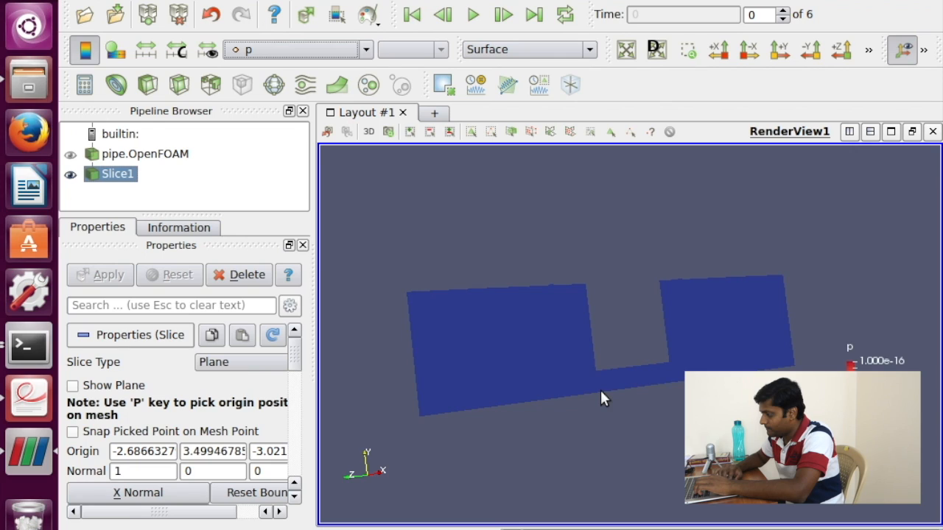
pyautogui.scroll(1, 601, 398)
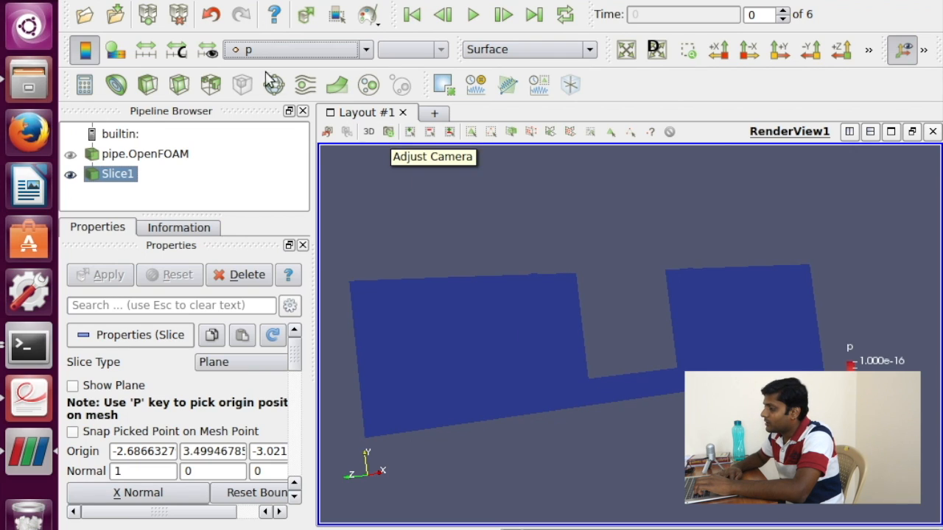
pyautogui.click(149, 48)
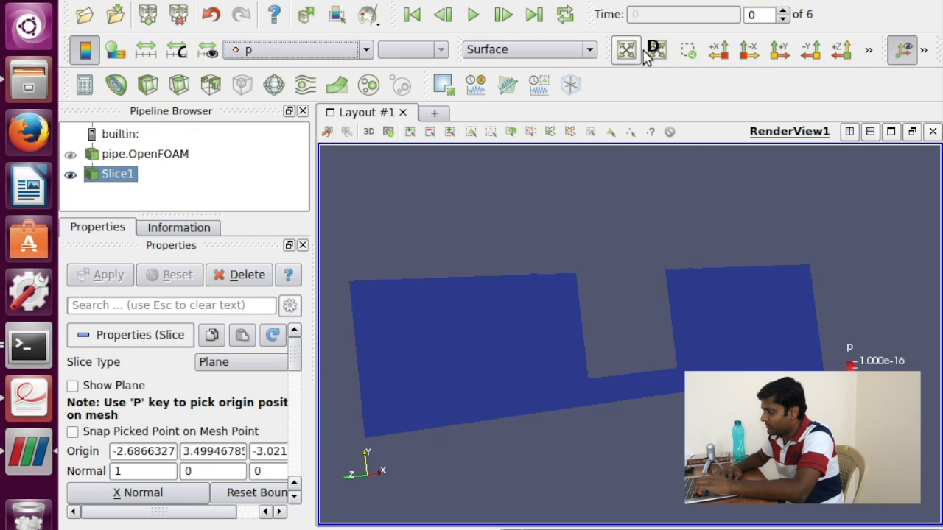
# Step: Advance the slice results one time step at a time to time 30 and rescale the p color range to the data
pyautogui.click(504, 15)
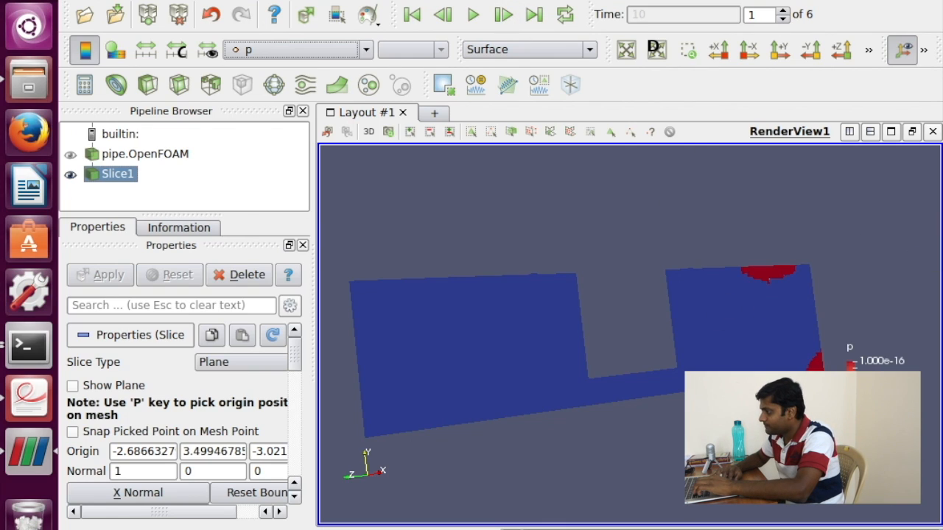
pyautogui.click(503, 16)
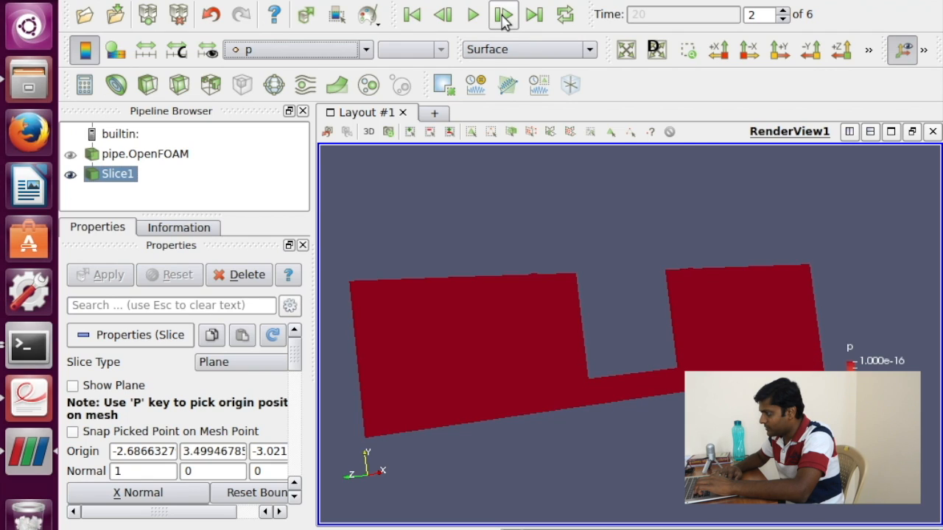
pyautogui.click(503, 17)
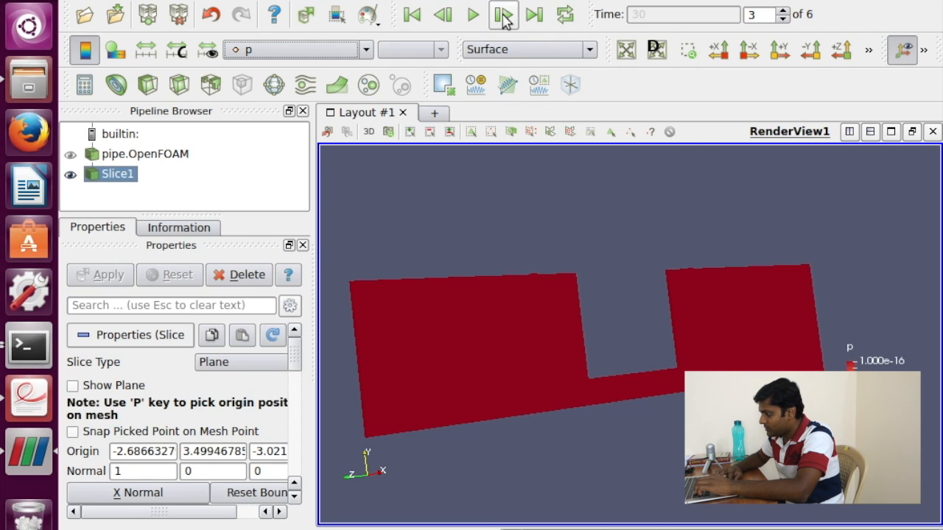
pyautogui.click(146, 50)
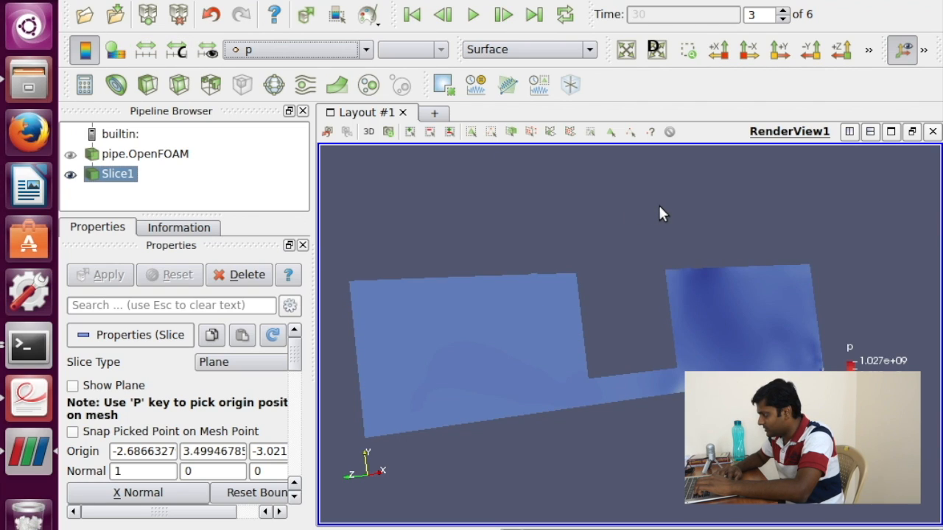
# Step: Advance the results through time 40 to time 50, rescaling the p color range to the data at each time
pyautogui.click(504, 17)
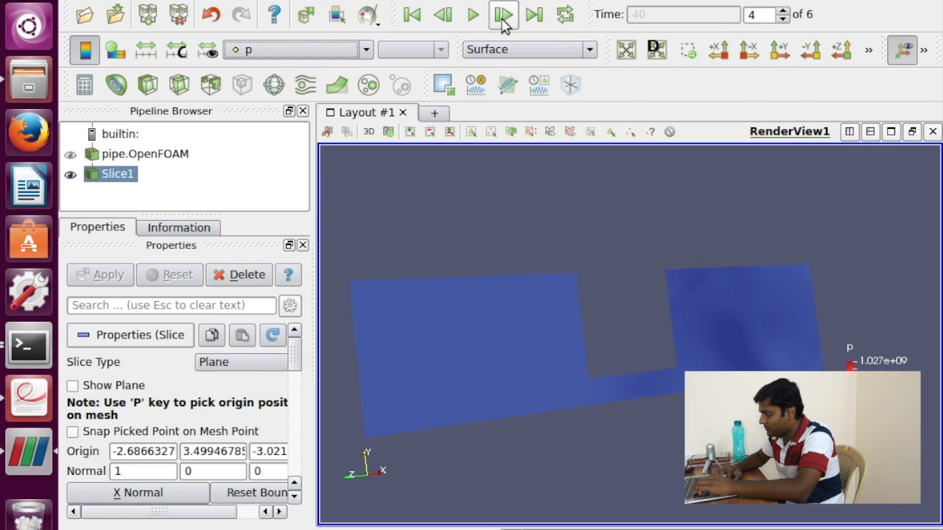
pyautogui.click(147, 50)
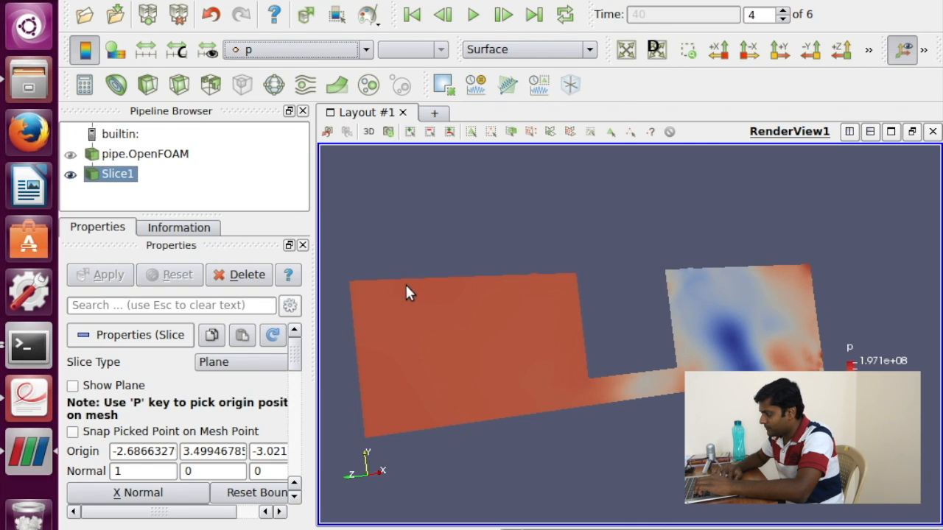
pyautogui.moveTo(472, 233)
pyautogui.mouseDown()
pyautogui.moveTo(482, 258)
pyautogui.moveTo(468, 223)
pyautogui.mouseUp()
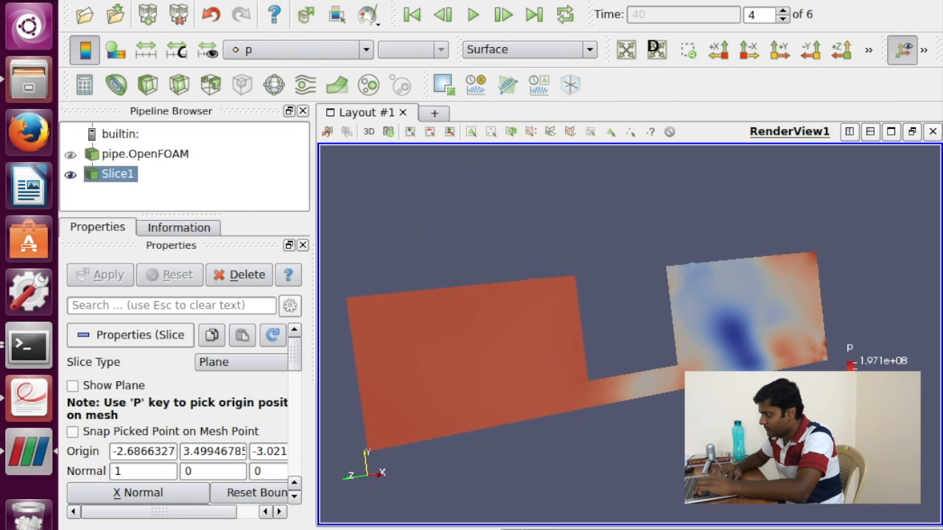
pyautogui.click(504, 16)
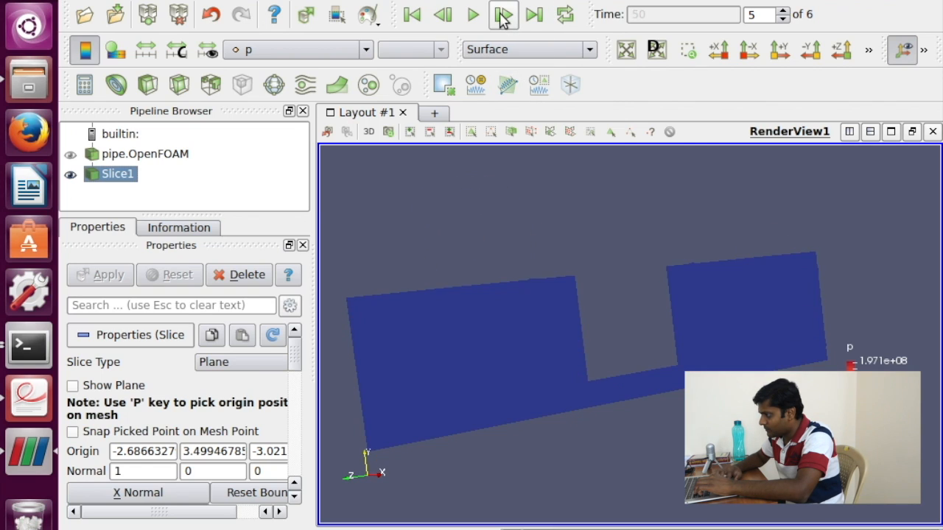
pyautogui.click(146, 49)
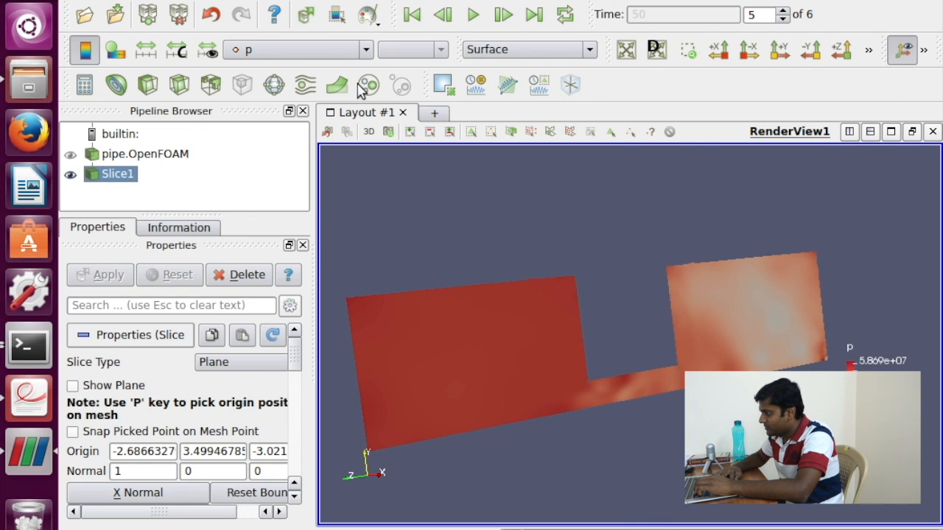
# Step: Color the slice by the magnitude of the point field U
pyautogui.click(317, 50)
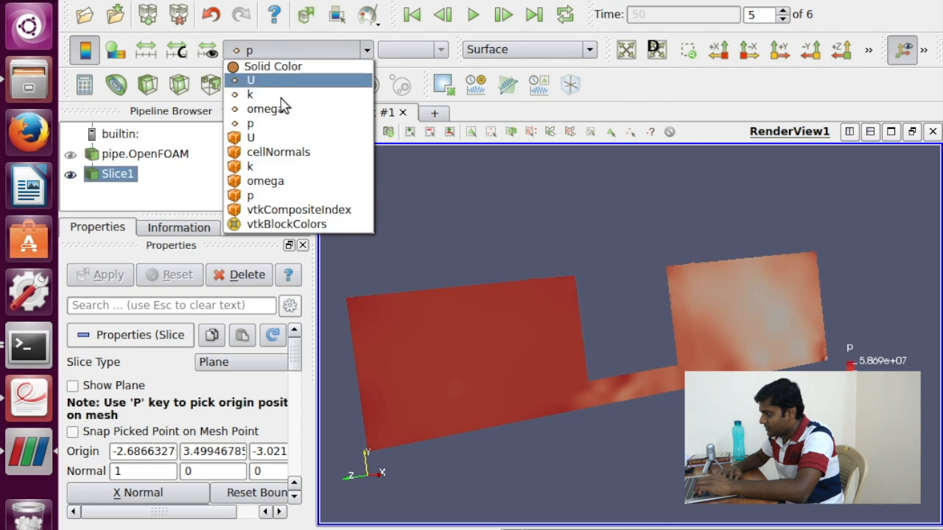
pyautogui.click(259, 138)
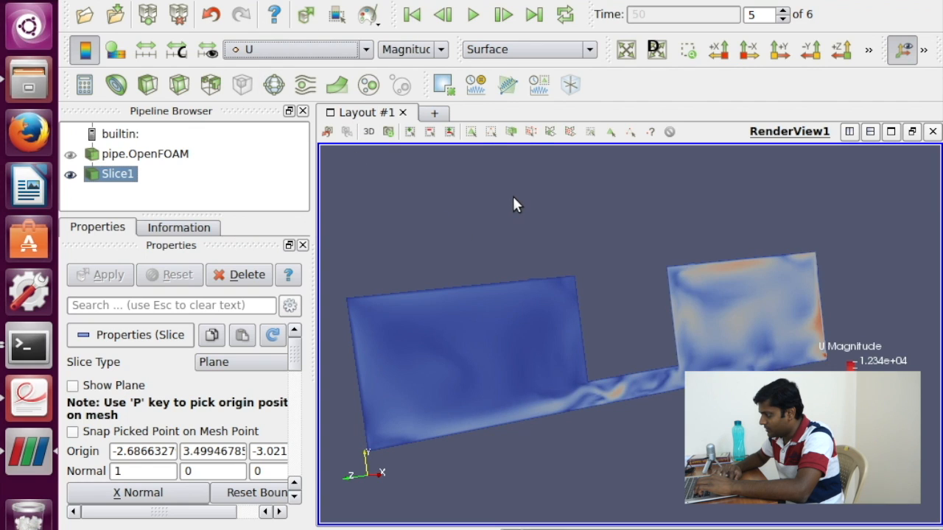
pyautogui.moveTo(513, 199)
pyautogui.mouseDown()
pyautogui.moveTo(488, 201)
pyautogui.moveTo(511, 210)
pyautogui.mouseUp()
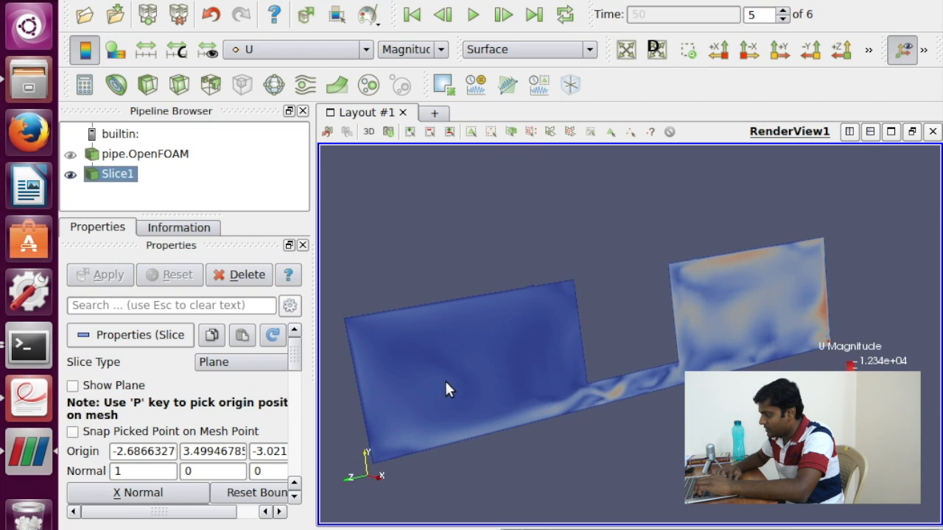